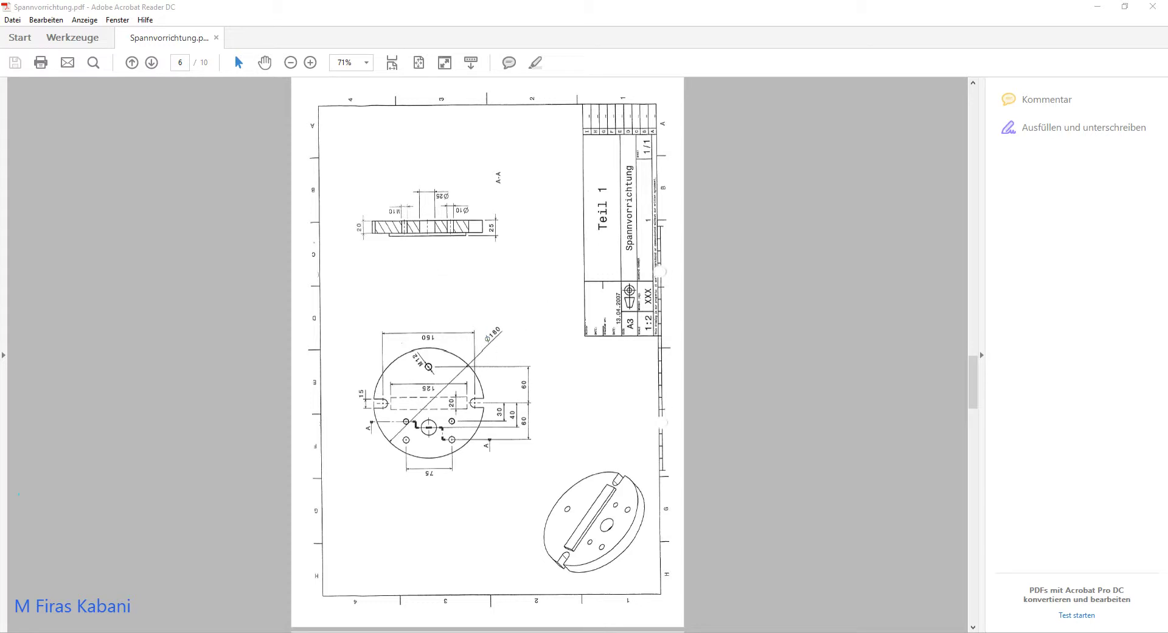
Step: Zoom the page 6 'Teil 1' drawing to 100% and scroll to the disc dimensions
{"action": "scroll", "coordinate": [404, 333], "scroll_direction": "up", "scroll_amount": 1}
{"action": "scroll", "coordinate": [444, 352], "scroll_direction": "down", "scroll_amount": 1}
{"action": "scroll", "coordinate": [443, 352], "scroll_direction": "up", "scroll_amount": 2, "text": "ctrl"}
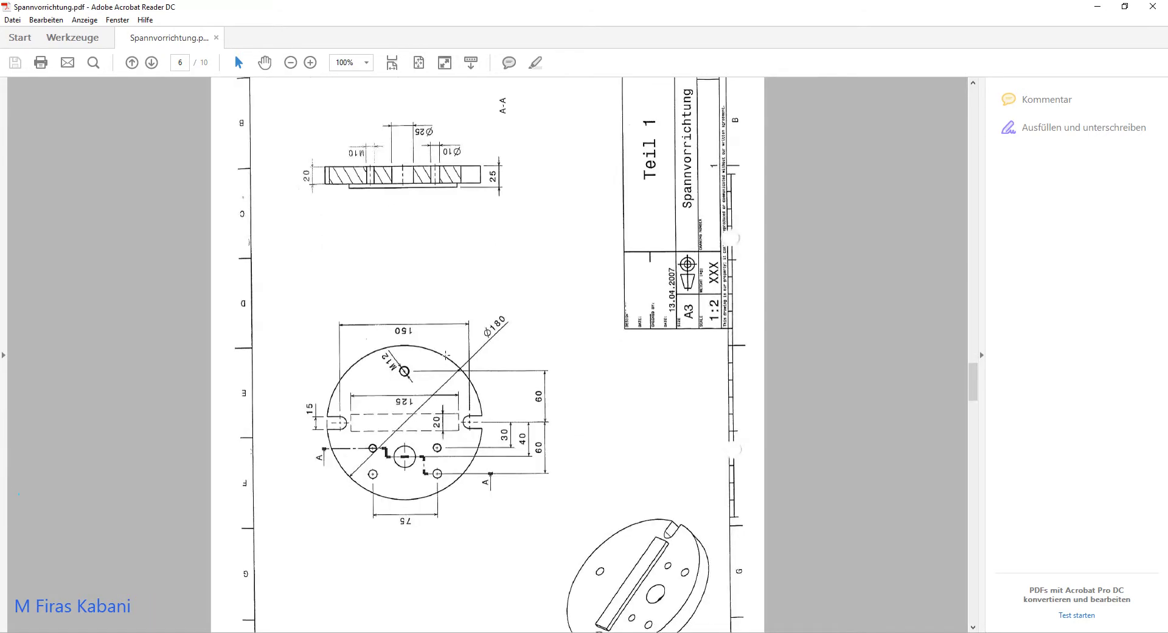
{"action": "scroll", "coordinate": [444, 326], "scroll_direction": "up", "scroll_amount": 1}
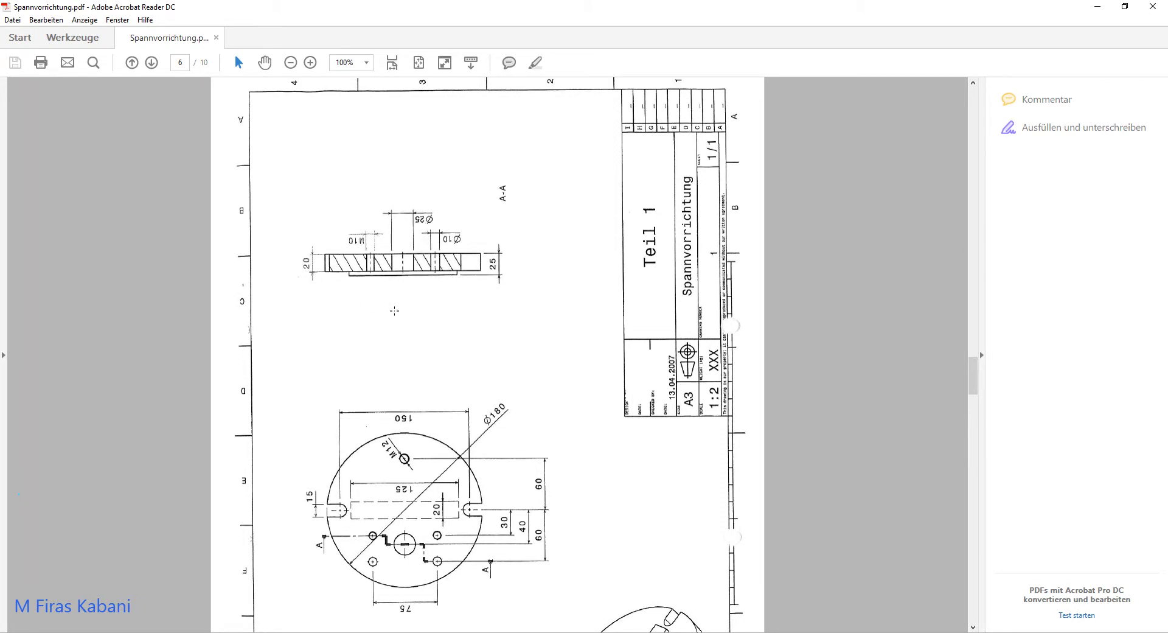
{"action": "scroll", "coordinate": [394, 310], "scroll_direction": "down", "scroll_amount": 1}
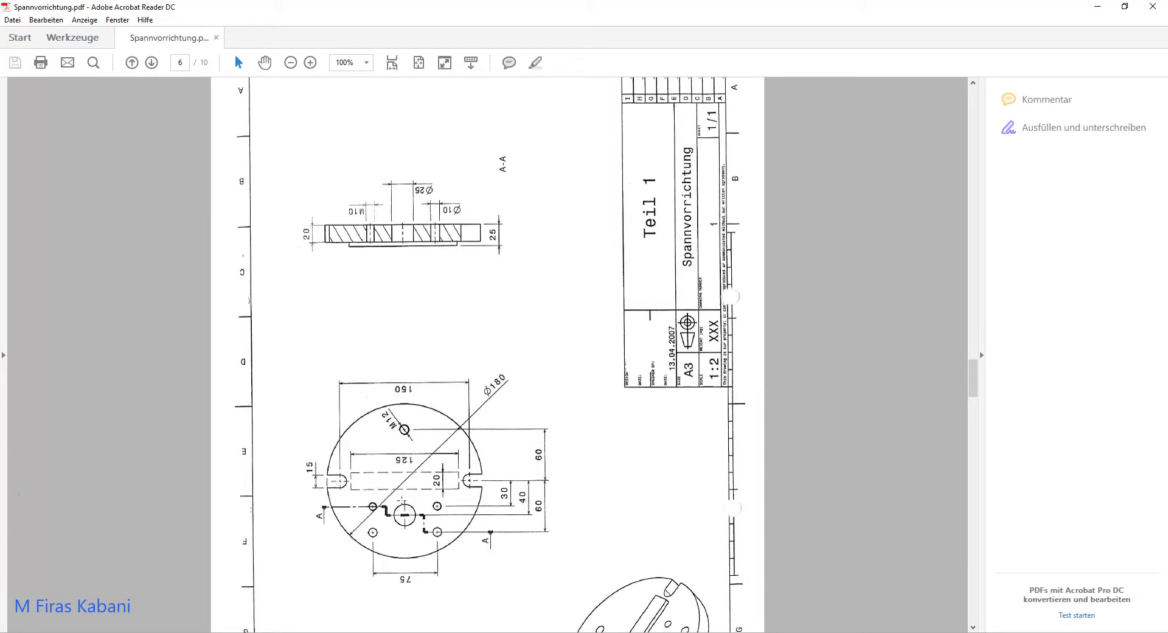
{"action": "scroll", "coordinate": [401, 500], "scroll_direction": "down", "scroll_amount": 3}
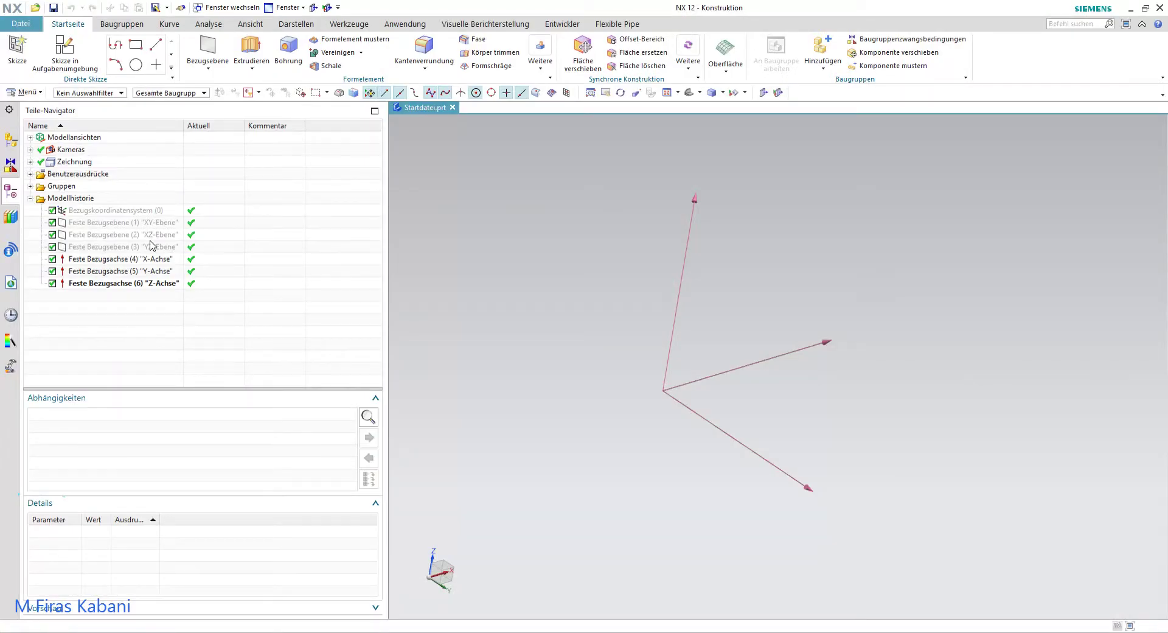
Step: Create sketch SKETCH_000 on the XY plane of the part
{"action": "key", "text": "s"}
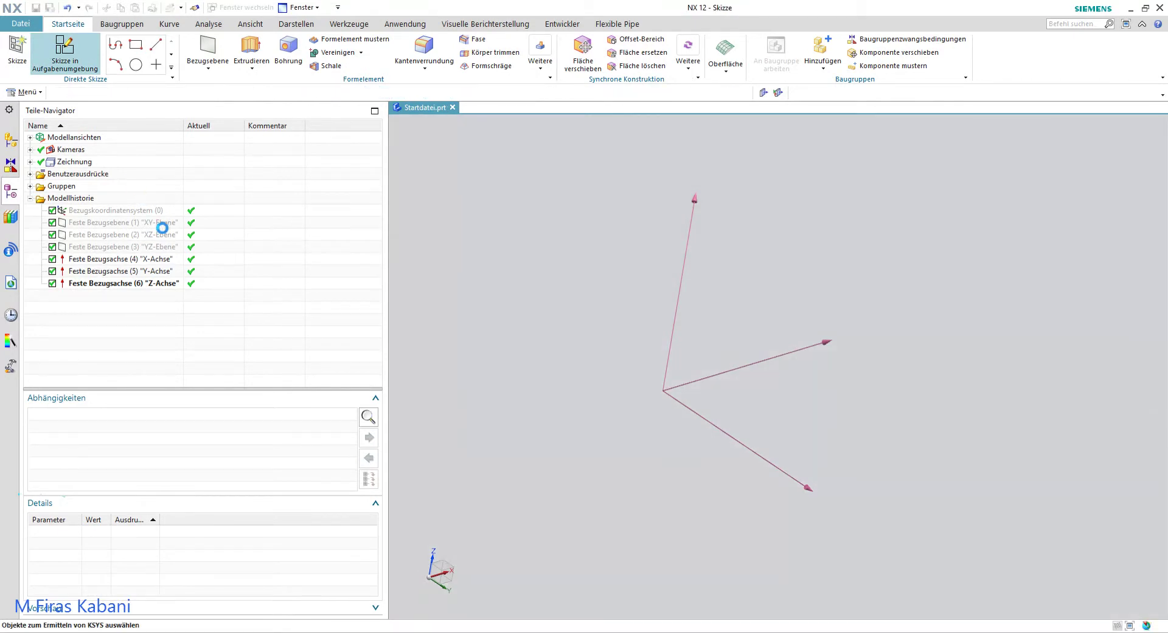
{"action": "left_click", "coordinate": [157, 225]}
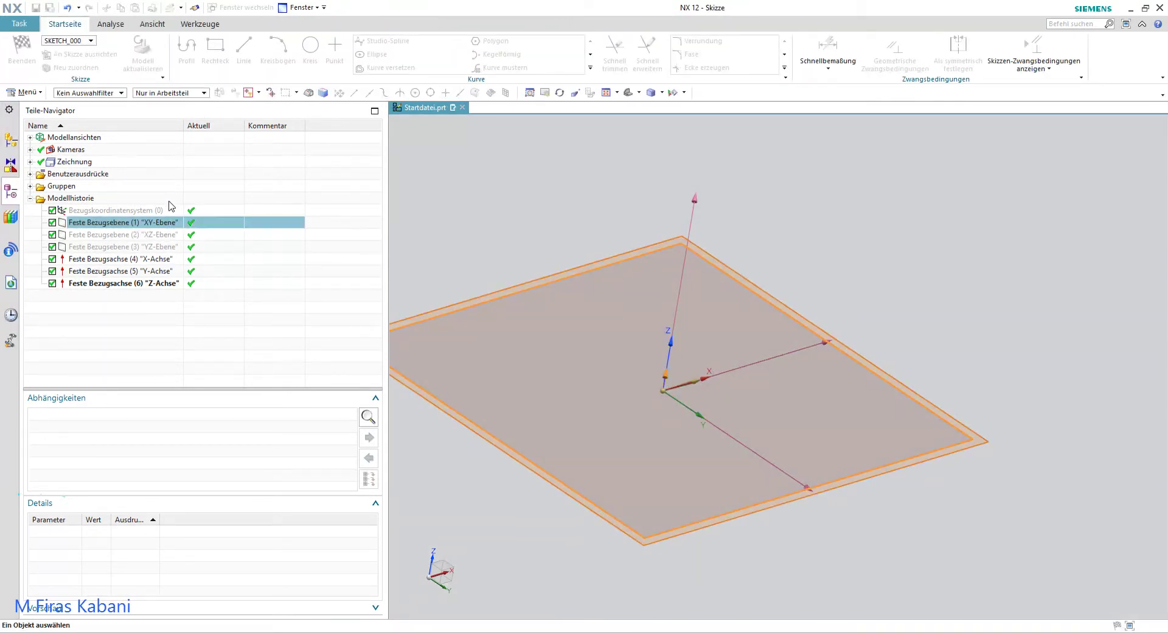
{"action": "key", "text": "ctrl+q"}
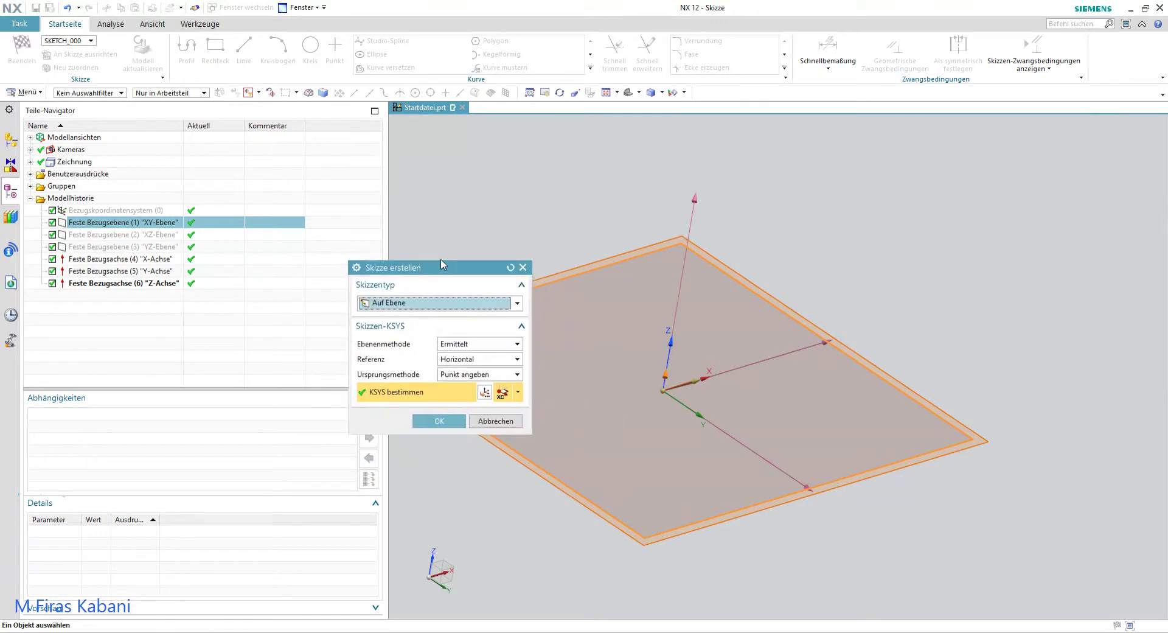
{"action": "left_click", "coordinate": [404, 338]}
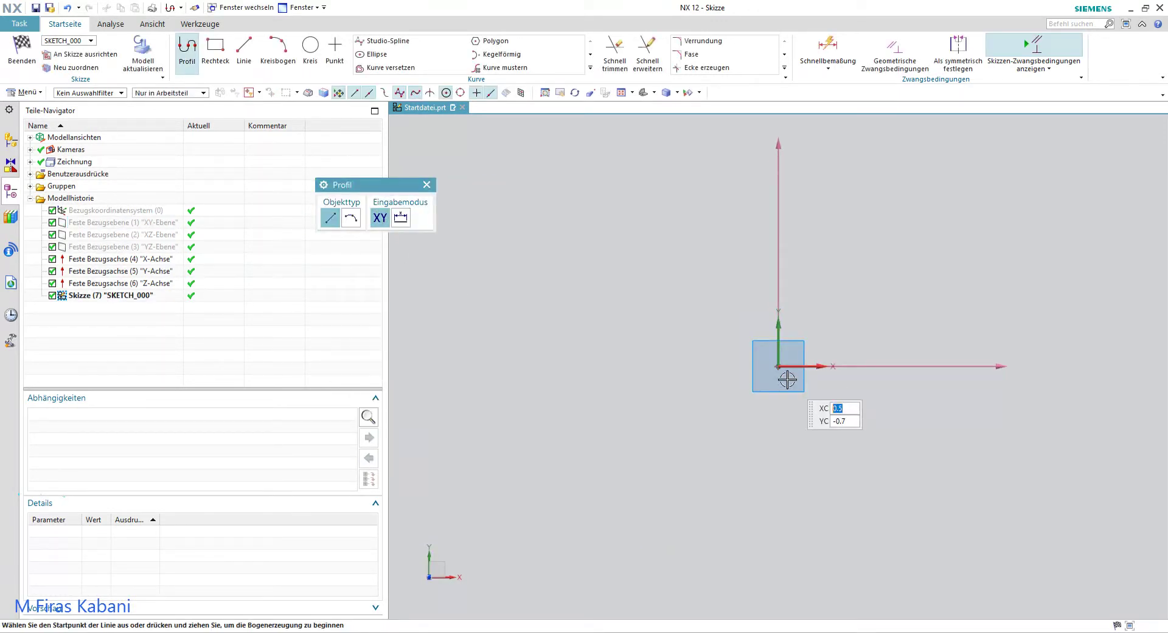
Step: Draw a 180 mm diameter circle centred on the sketch origin
{"action": "left_click", "coordinate": [311, 47]}
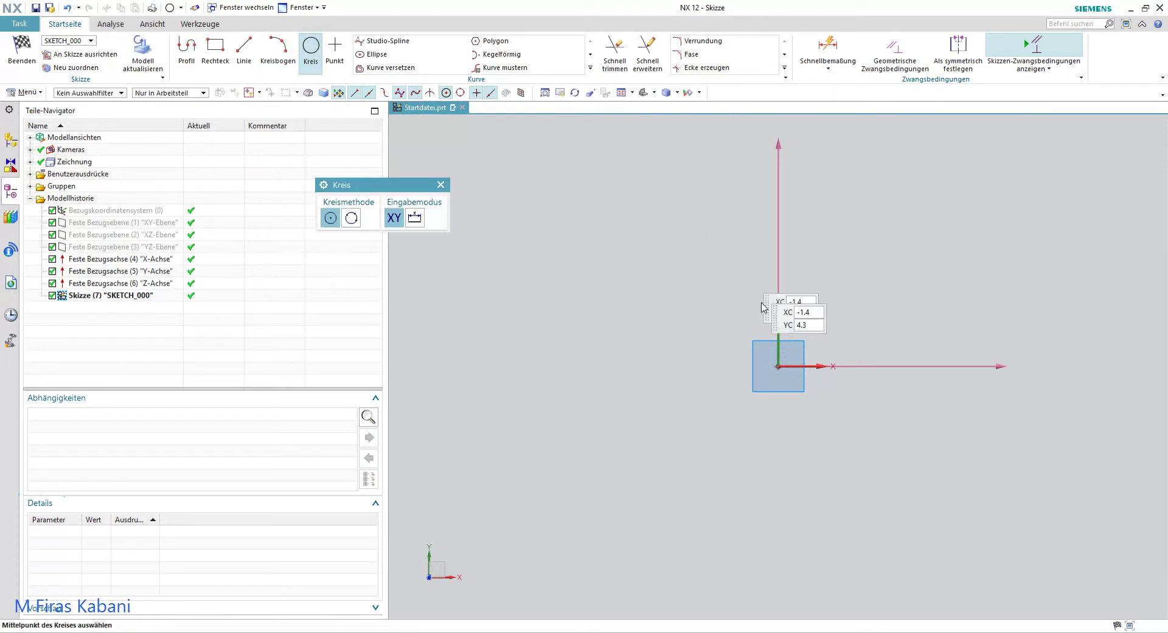
{"action": "left_click", "coordinate": [777, 365]}
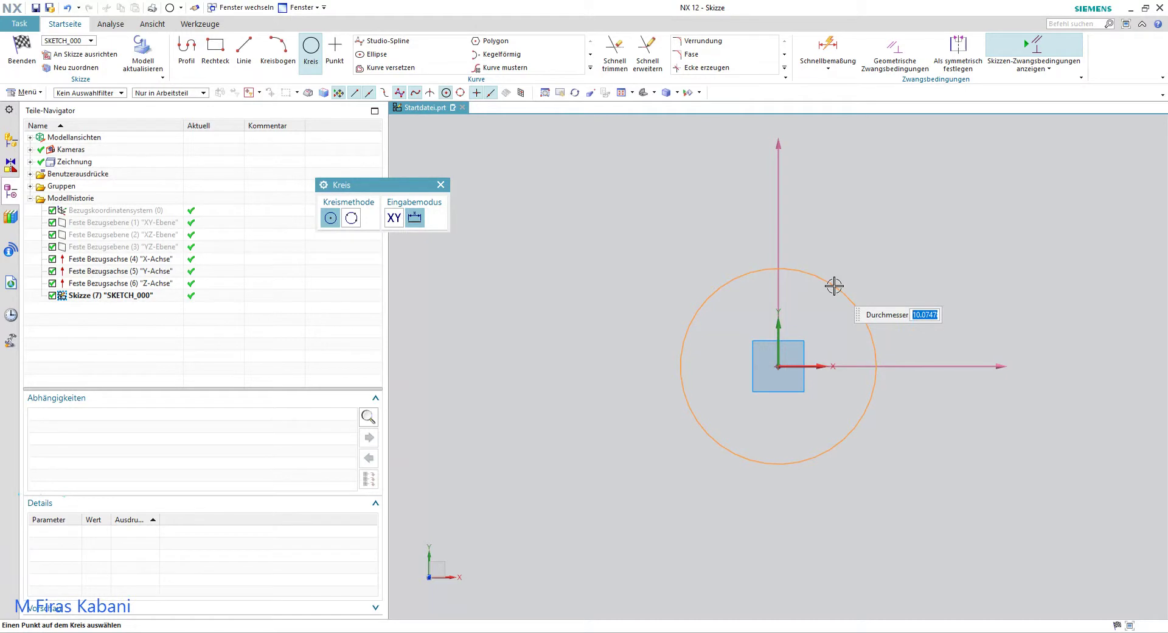
{"action": "key", "text": "Return"}
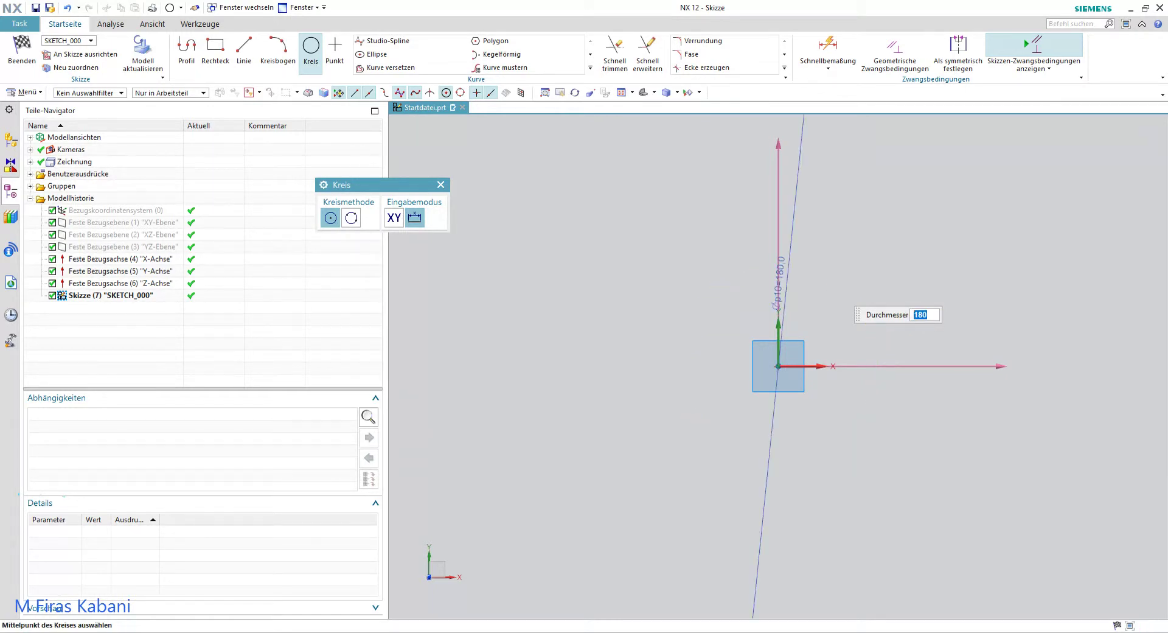
{"action": "scroll", "coordinate": [845, 292], "scroll_direction": "down", "scroll_amount": 3}
{"action": "scroll", "coordinate": [985, 271], "scroll_direction": "down", "scroll_amount": 3}
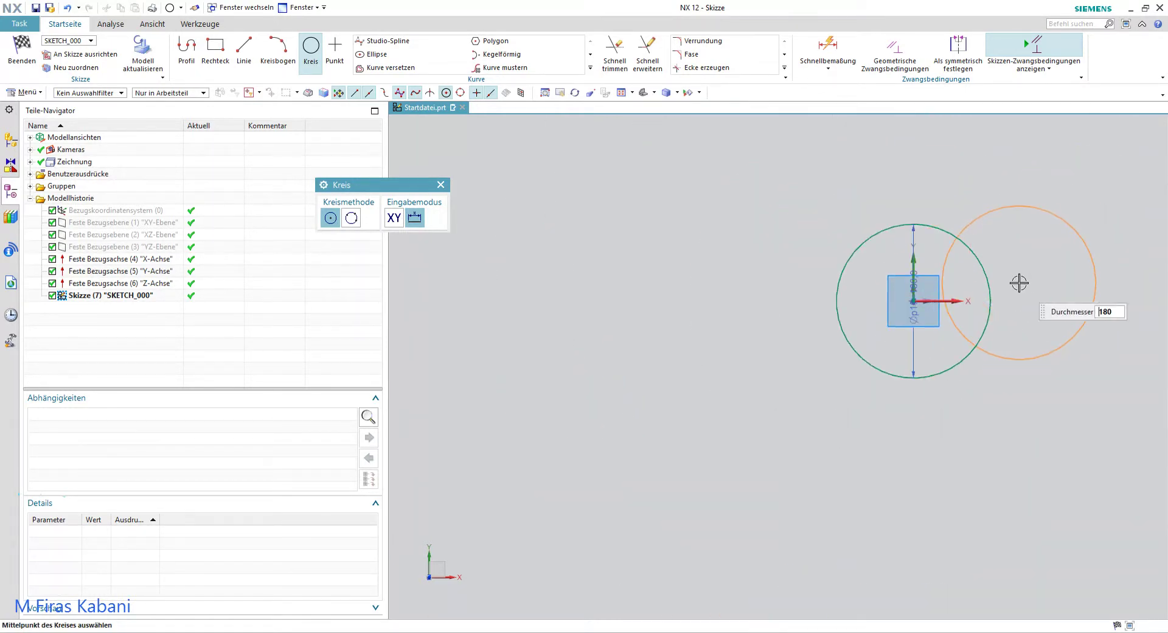
{"action": "key", "text": "Escape"}
{"action": "scroll", "coordinate": [960, 210], "scroll_direction": "up", "scroll_amount": 2}
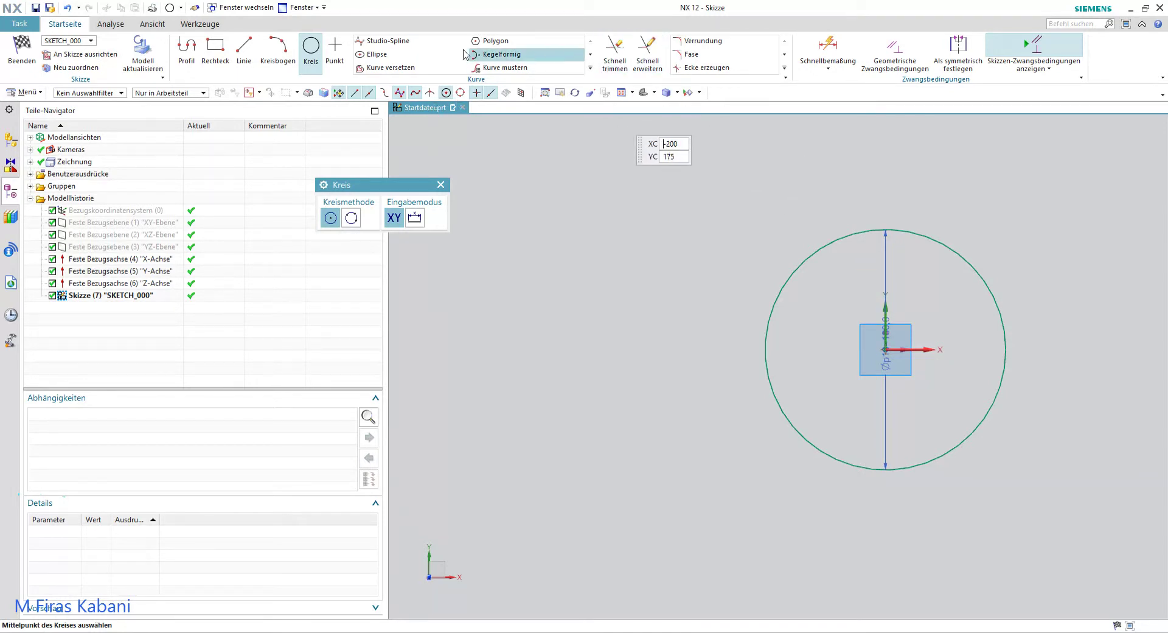
Step: Draw a vertical line through the circle centre, extending above and below the disc
{"action": "left_click", "coordinate": [243, 60]}
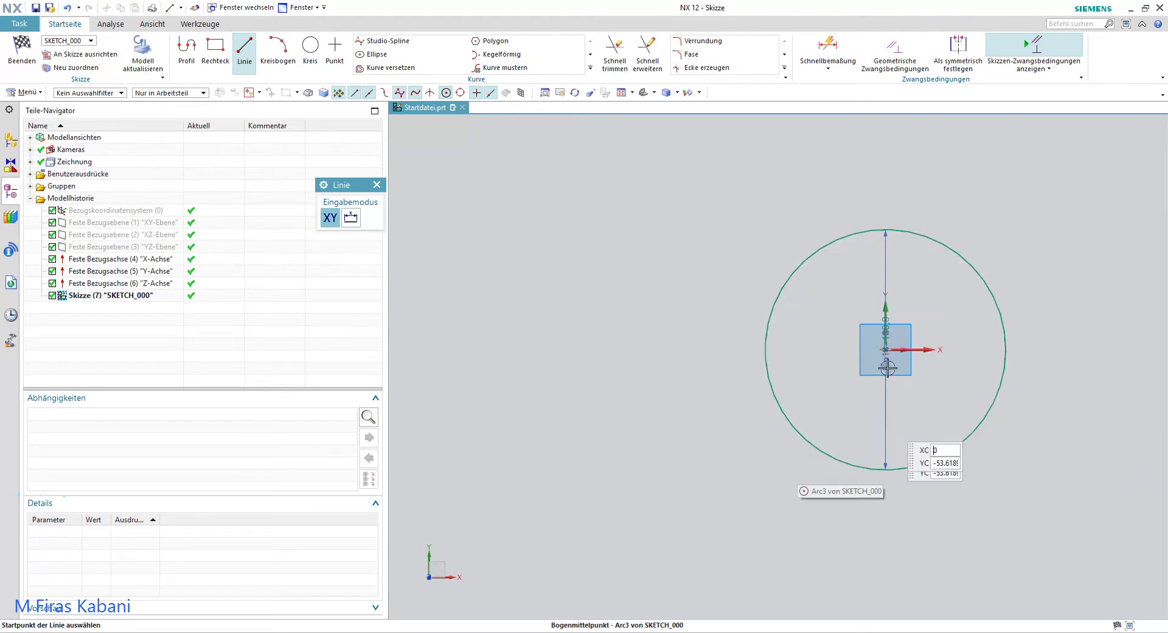
{"action": "left_click", "coordinate": [885, 182]}
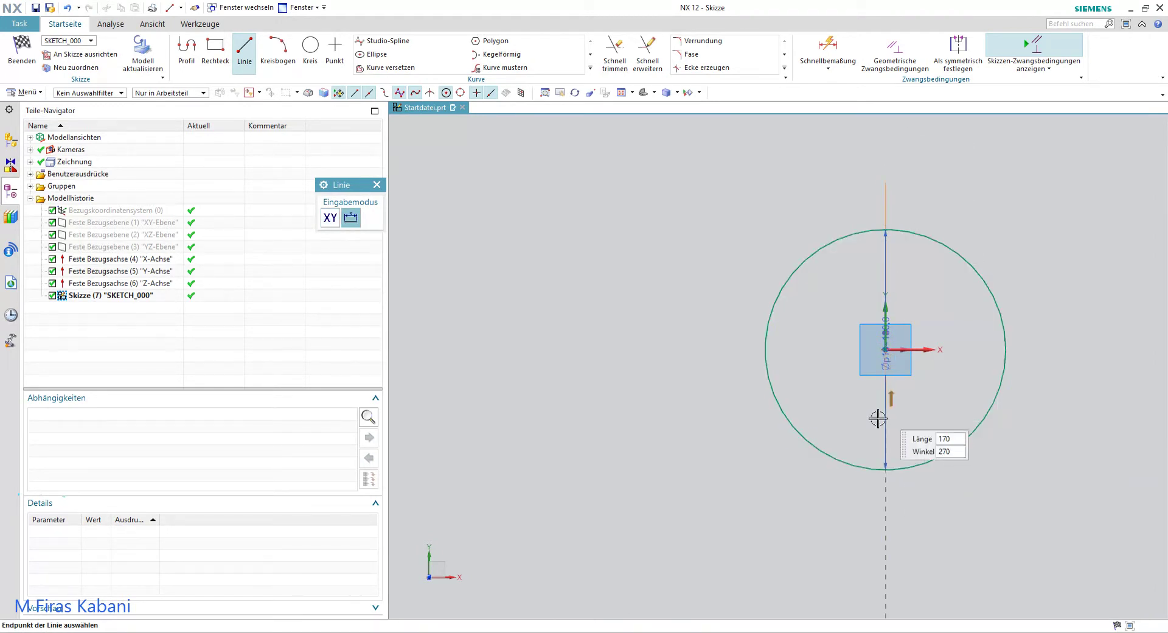
{"action": "left_click", "coordinate": [885, 521]}
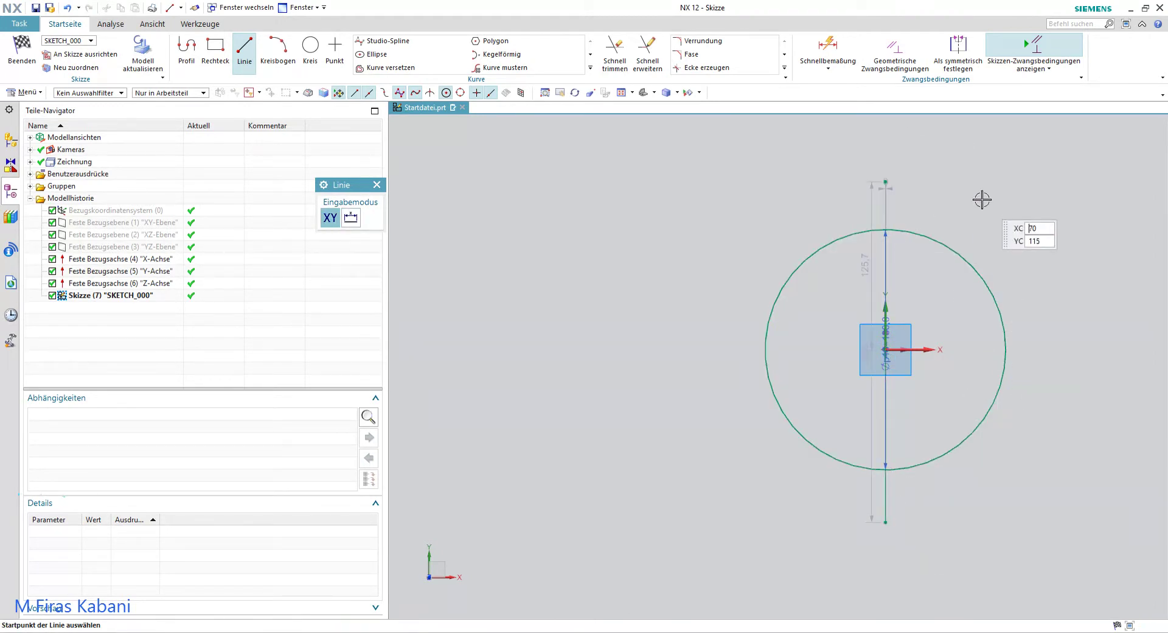
{"action": "key", "text": "Escape"}
{"action": "scroll", "coordinate": [895, 171], "scroll_direction": "up", "scroll_amount": 2}
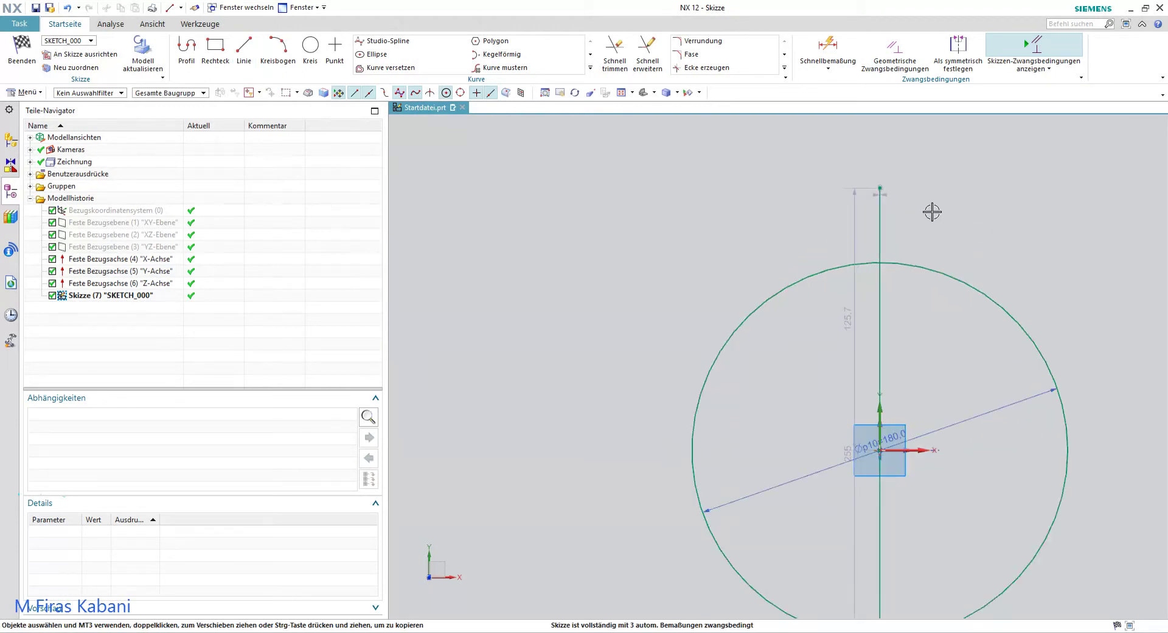
Step: Convert the vertical line into a dashed reference centreline
{"action": "left_click", "coordinate": [881, 206]}
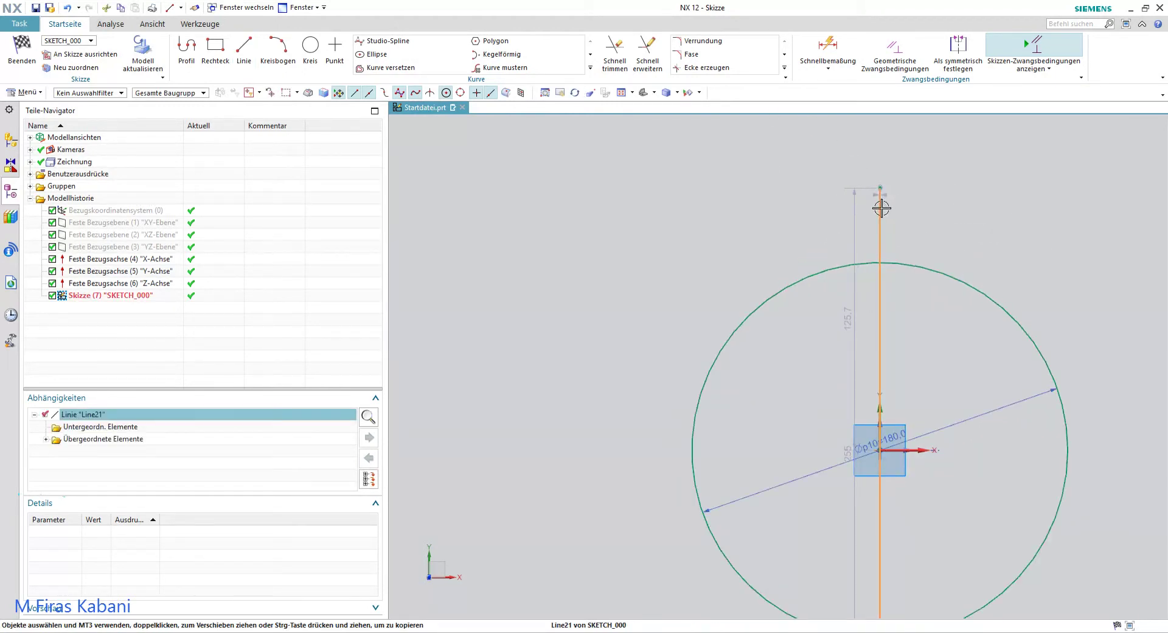
{"action": "right_click", "coordinate": [881, 206]}
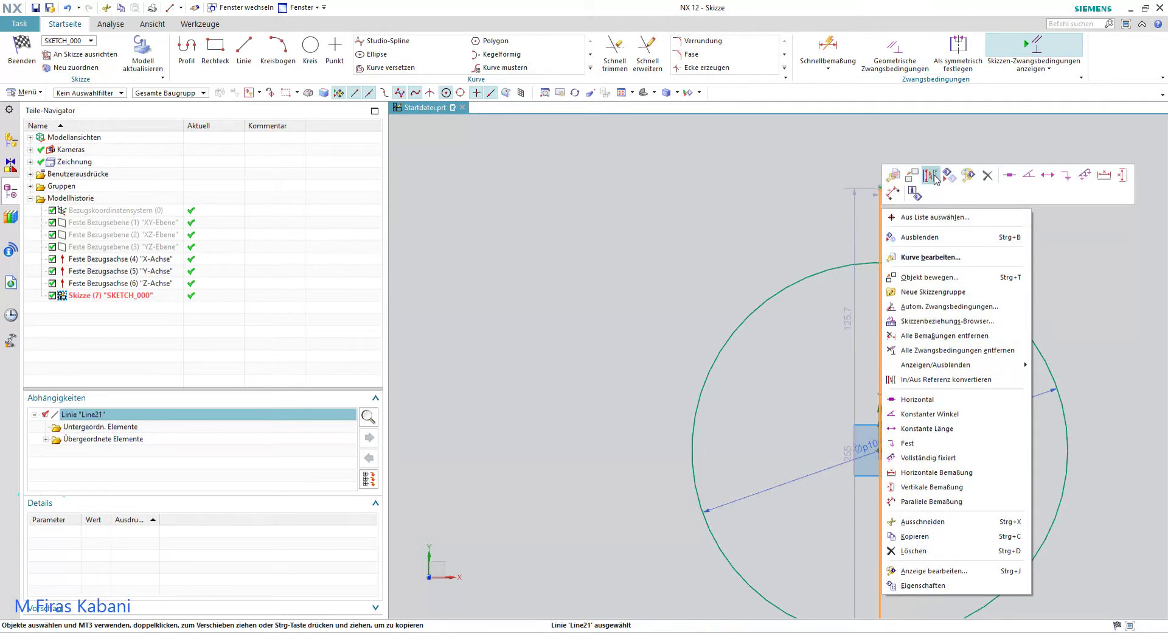
{"action": "left_click", "coordinate": [930, 175]}
{"action": "scroll", "coordinate": [900, 250], "scroll_direction": "up", "scroll_amount": 2}
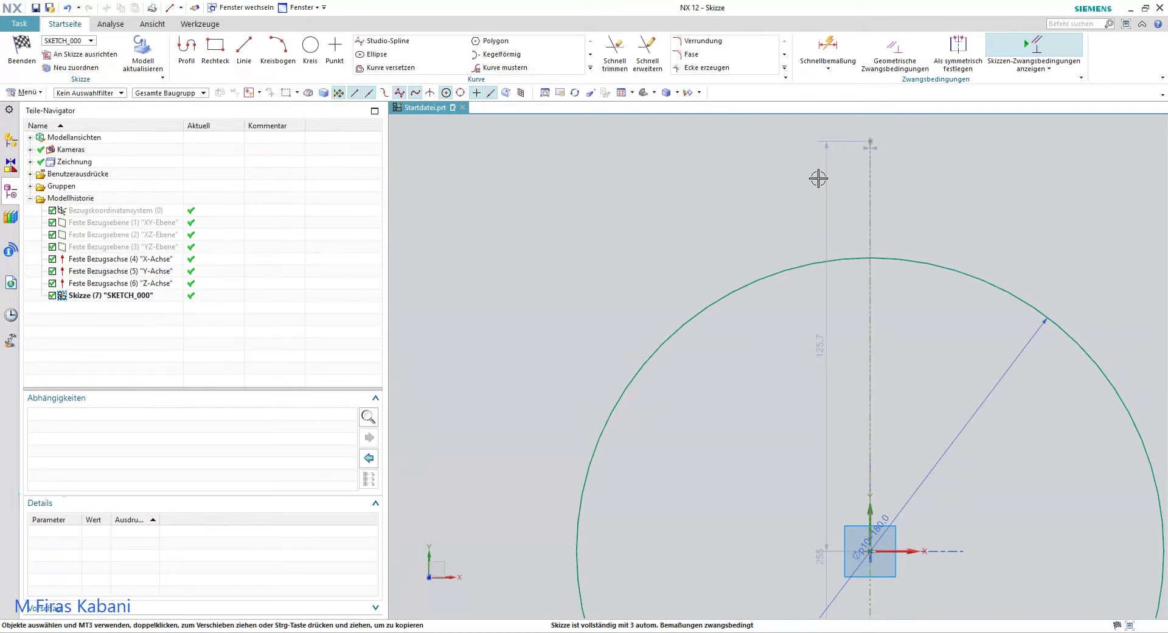
{"action": "scroll", "coordinate": [937, 322], "scroll_direction": "down", "scroll_amount": 3}
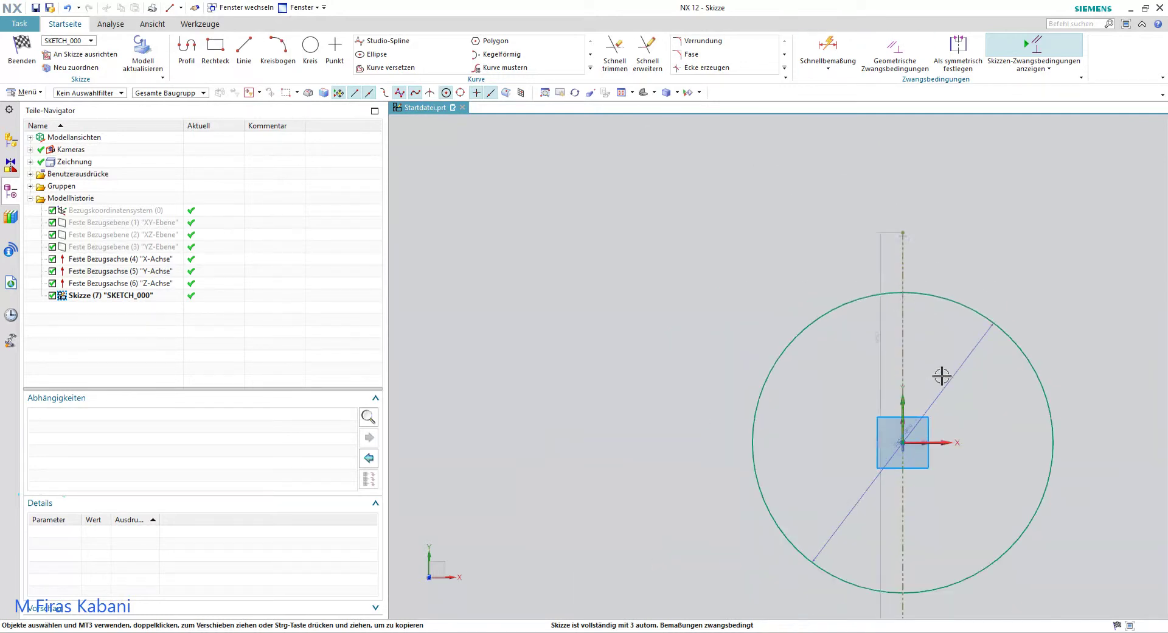
Step: Draw a 75 mm line at 90° straight up from the disc centre
{"action": "left_click", "coordinate": [244, 47]}
{"action": "scroll", "coordinate": [901, 441], "scroll_direction": "up", "scroll_amount": 2}
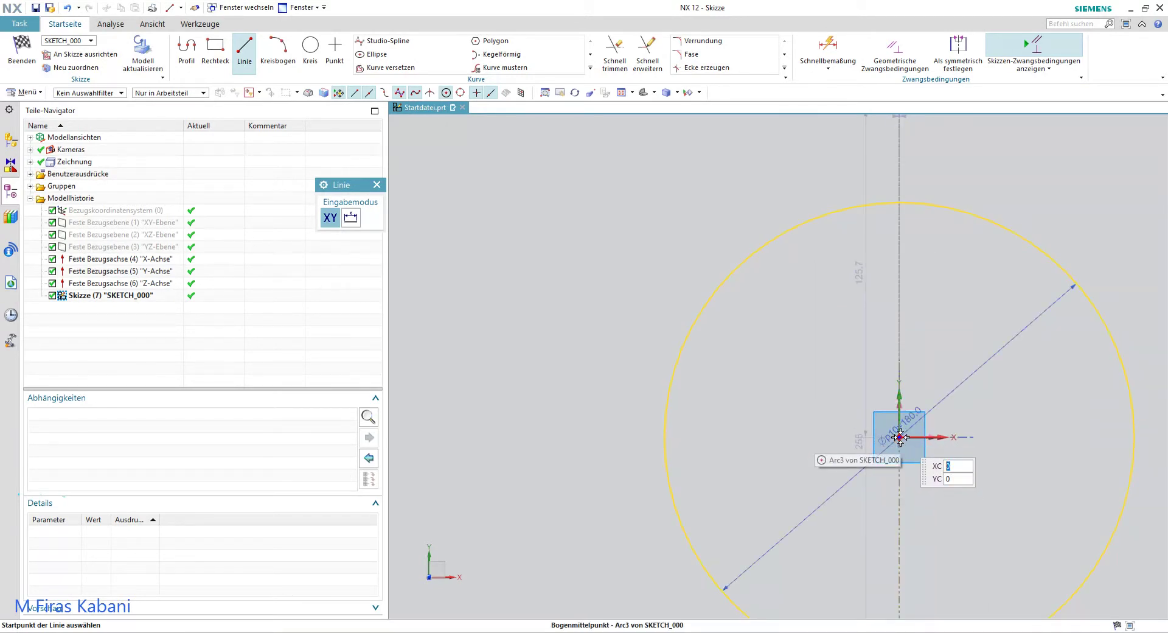
{"action": "left_click", "coordinate": [900, 437]}
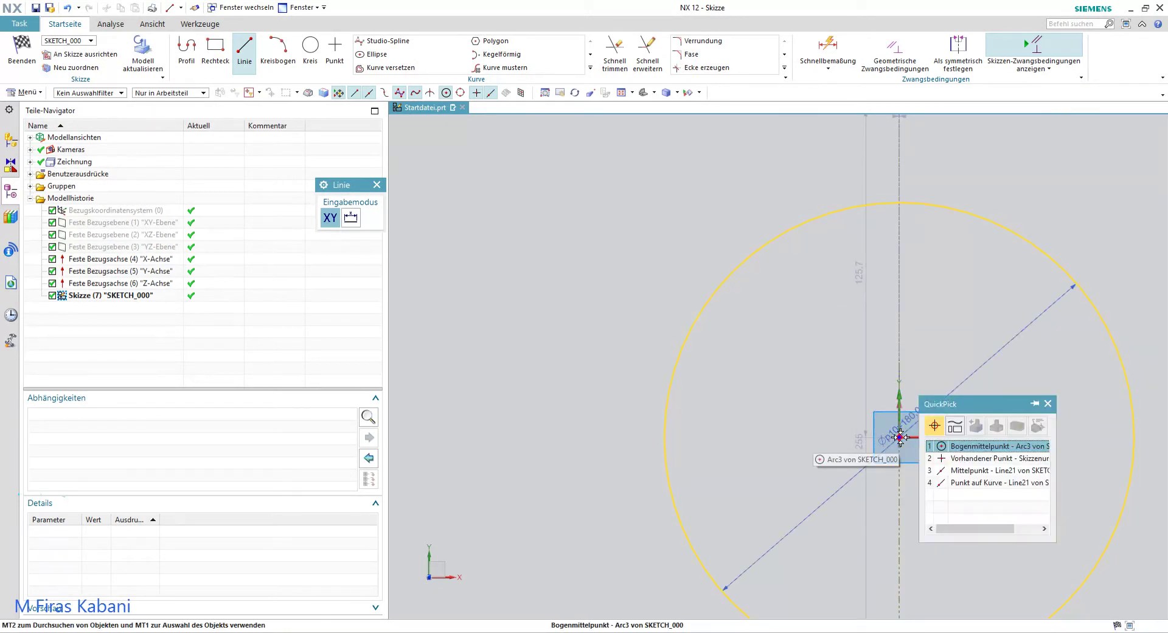
{"action": "left_click", "coordinate": [985, 447]}
{"action": "type", "text": "75"}
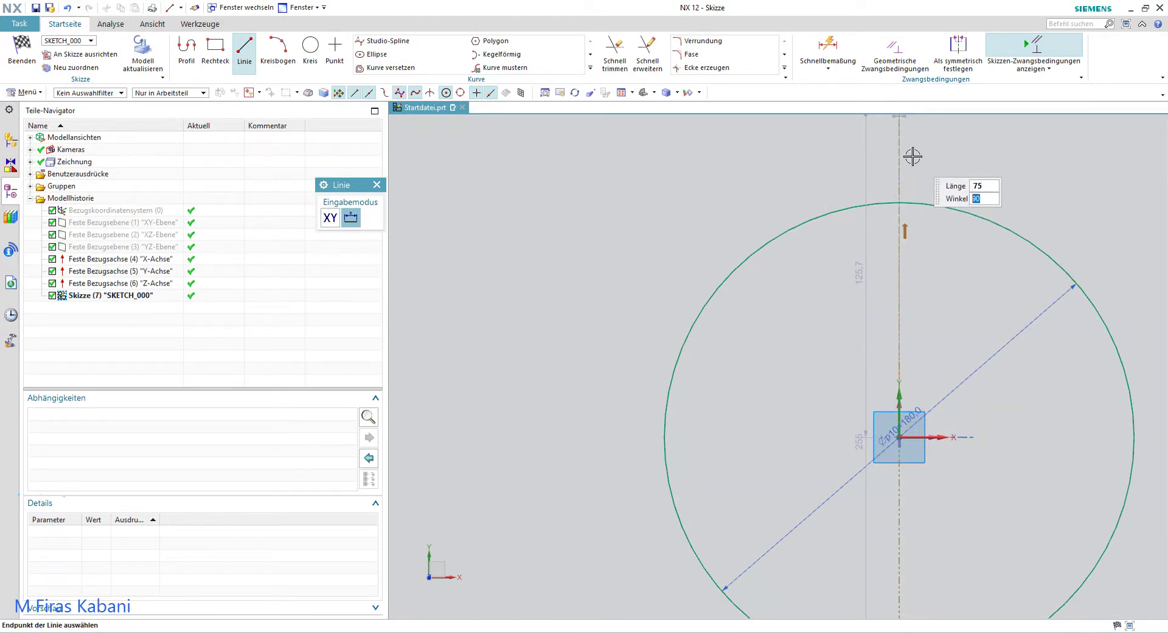
{"action": "key", "text": "Return"}
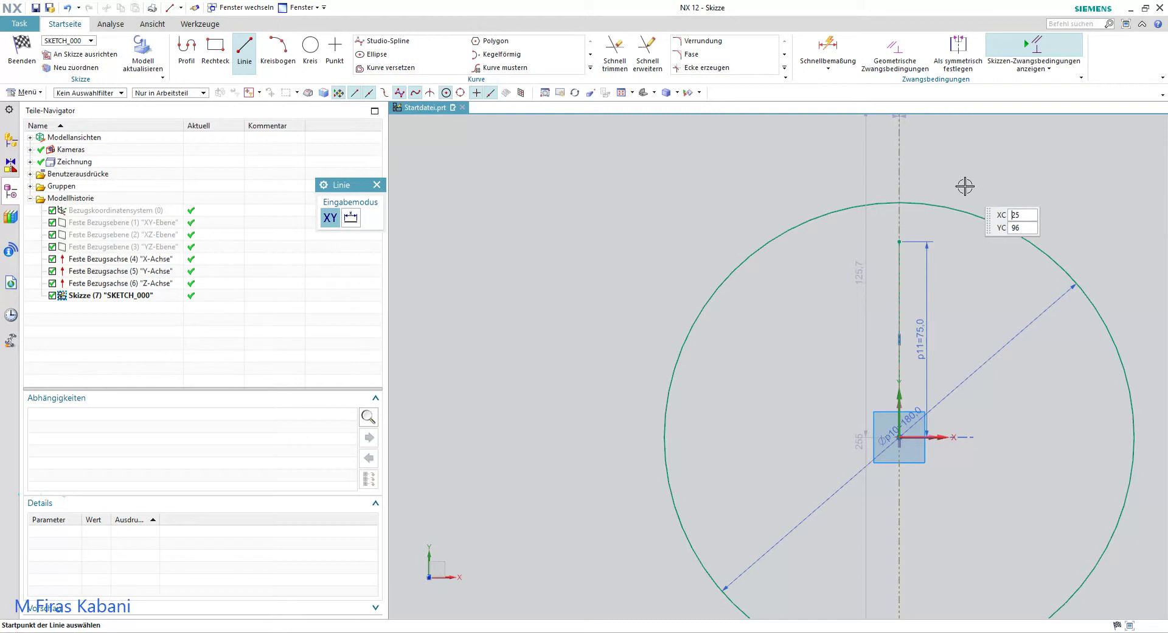
{"action": "scroll", "coordinate": [965, 186], "scroll_direction": "up", "scroll_amount": 1}
{"action": "key", "text": "Escape"}
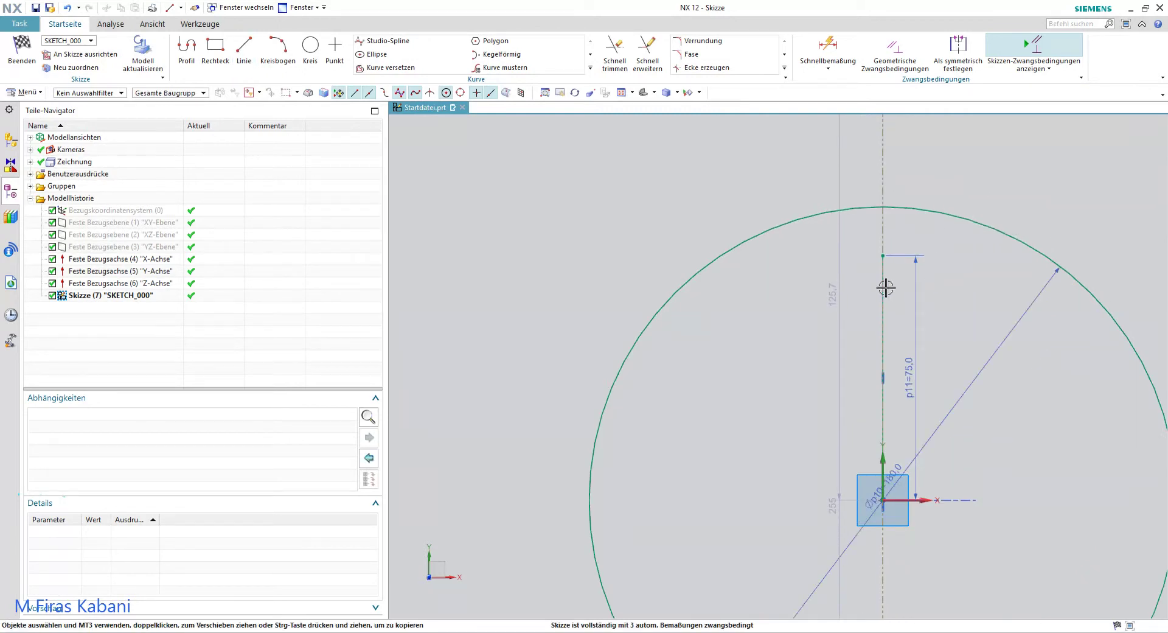
{"action": "left_click", "coordinate": [310, 48]}
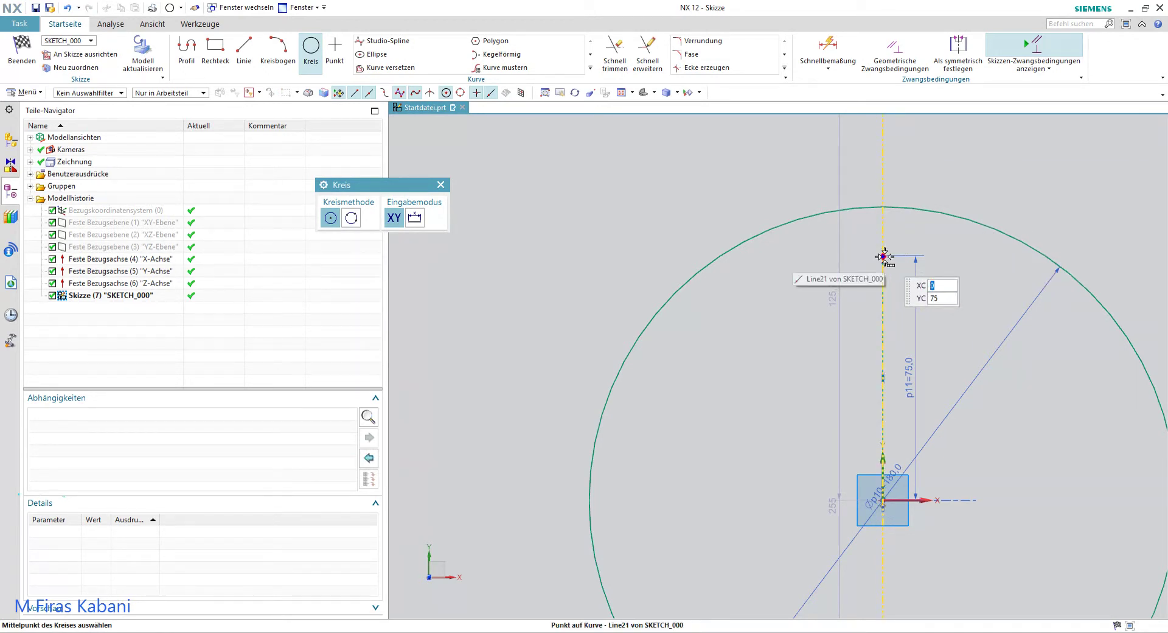
Step: Place a Ø15 circle centred on the top end of the 75 mm line
{"action": "left_click", "coordinate": [885, 256]}
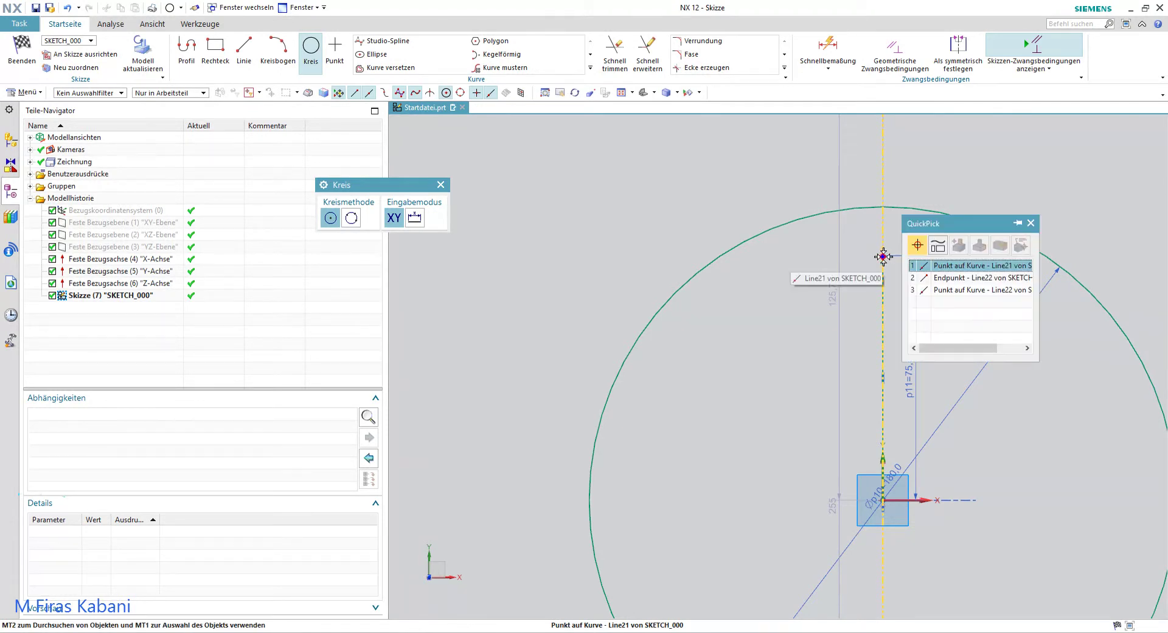
{"action": "left_click", "coordinate": [941, 281]}
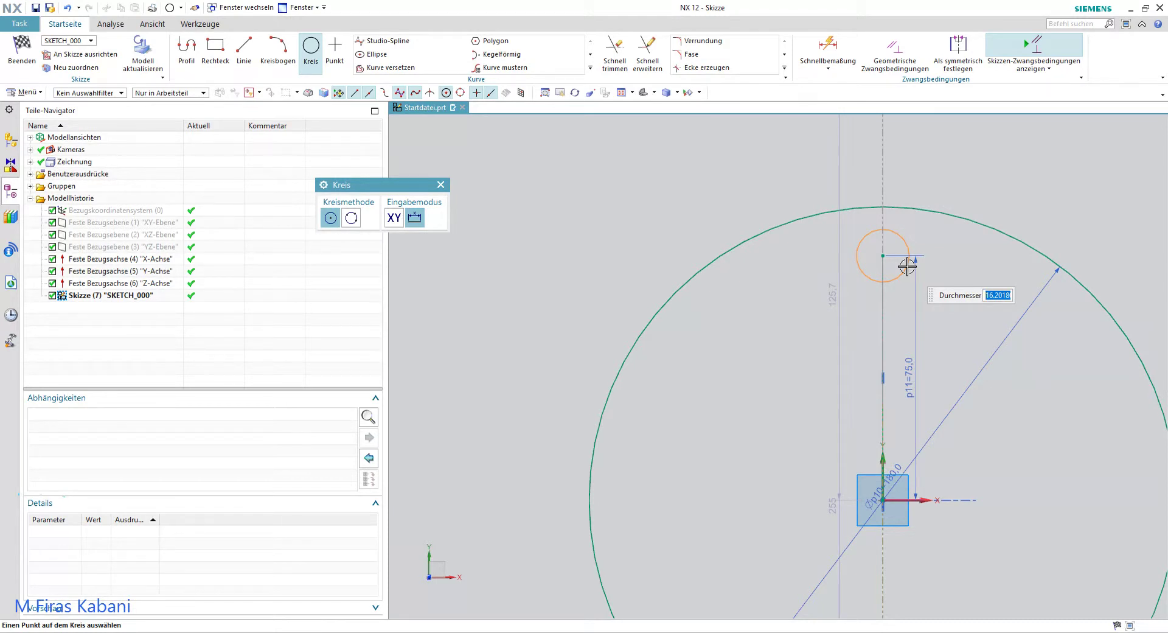
{"action": "left_click", "coordinate": [906, 266]}
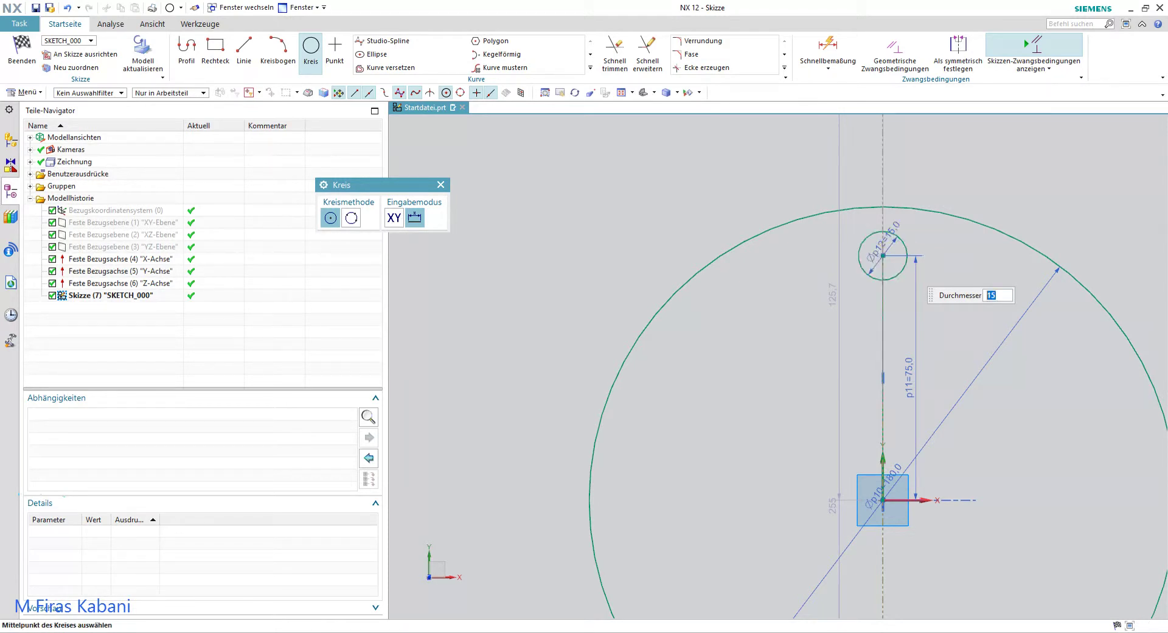
{"action": "scroll", "coordinate": [1044, 365], "scroll_direction": "down", "scroll_amount": 2}
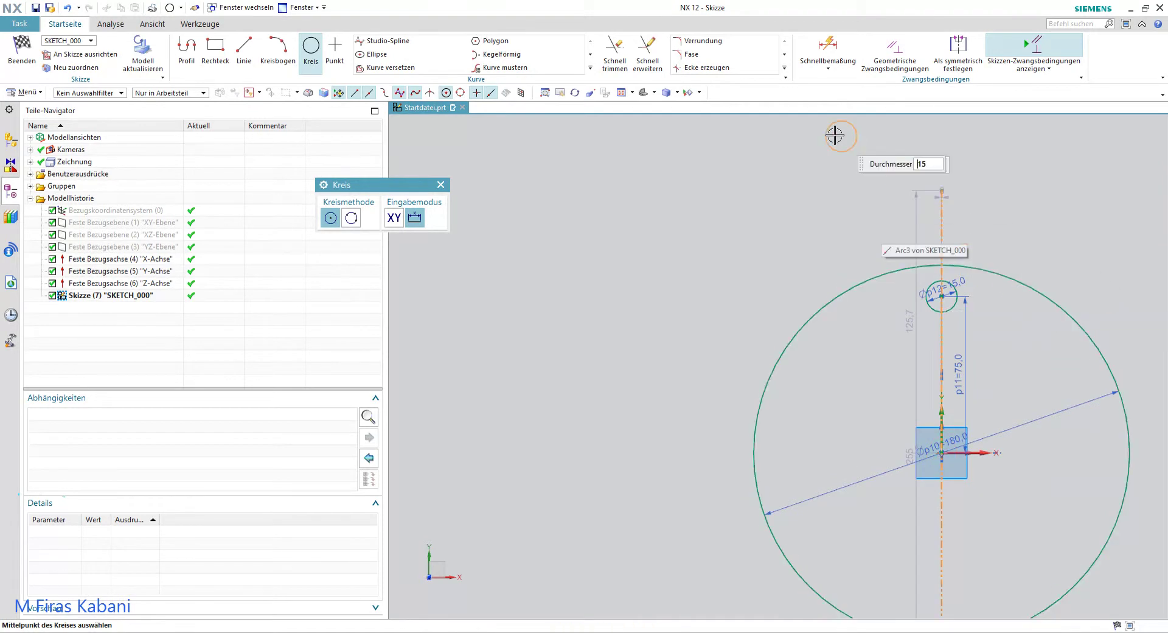
{"action": "left_click", "coordinate": [590, 55]}
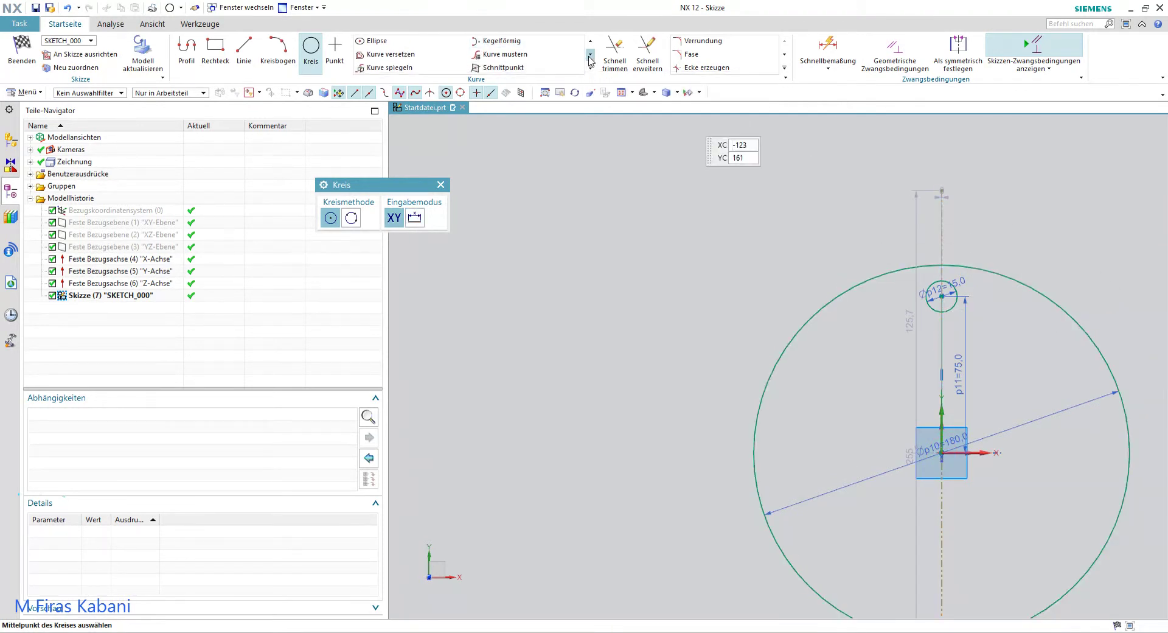
Step: Mirror the Ø15 circle about the horizontal X axis to create the lower hole
{"action": "left_click", "coordinate": [389, 68]}
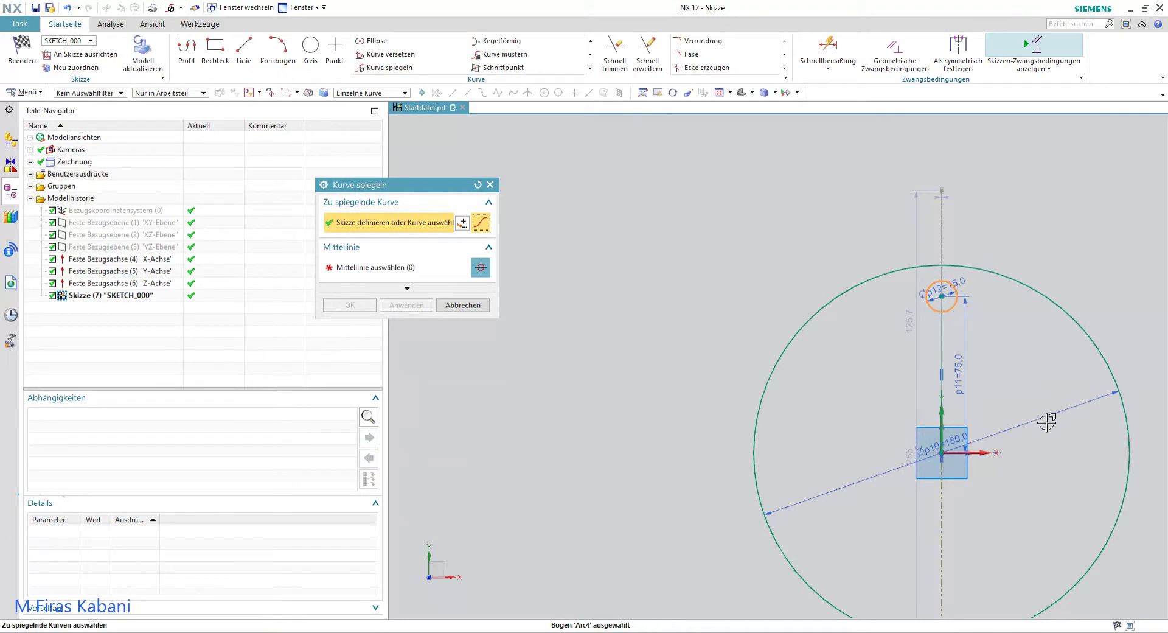
{"action": "left_click", "coordinate": [390, 274]}
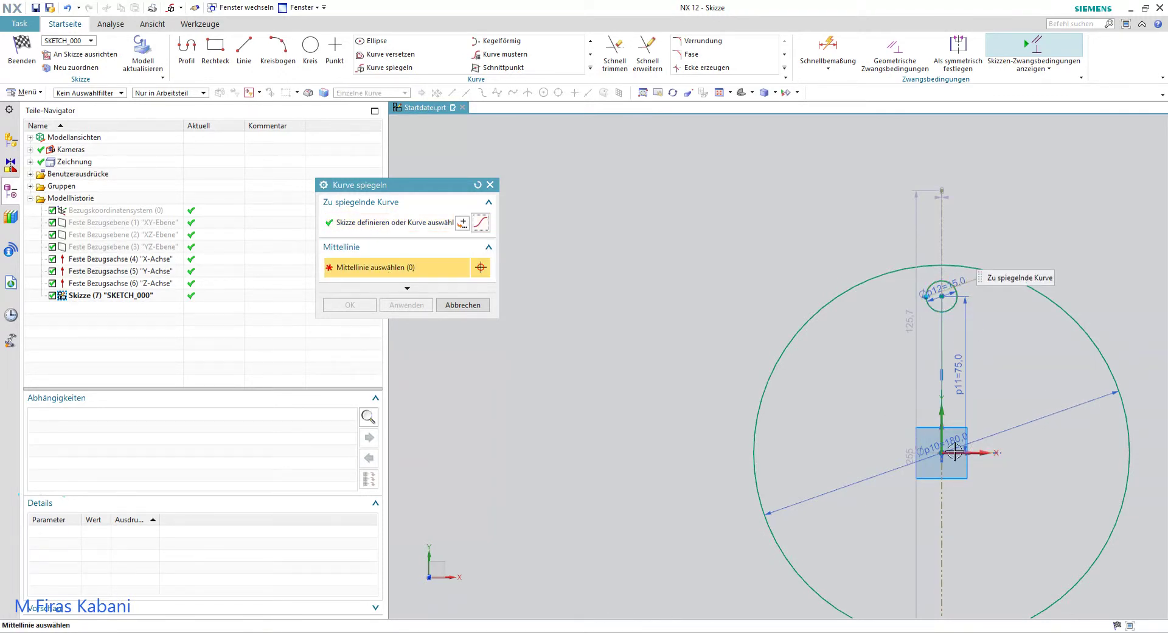
{"action": "left_click", "coordinate": [979, 454]}
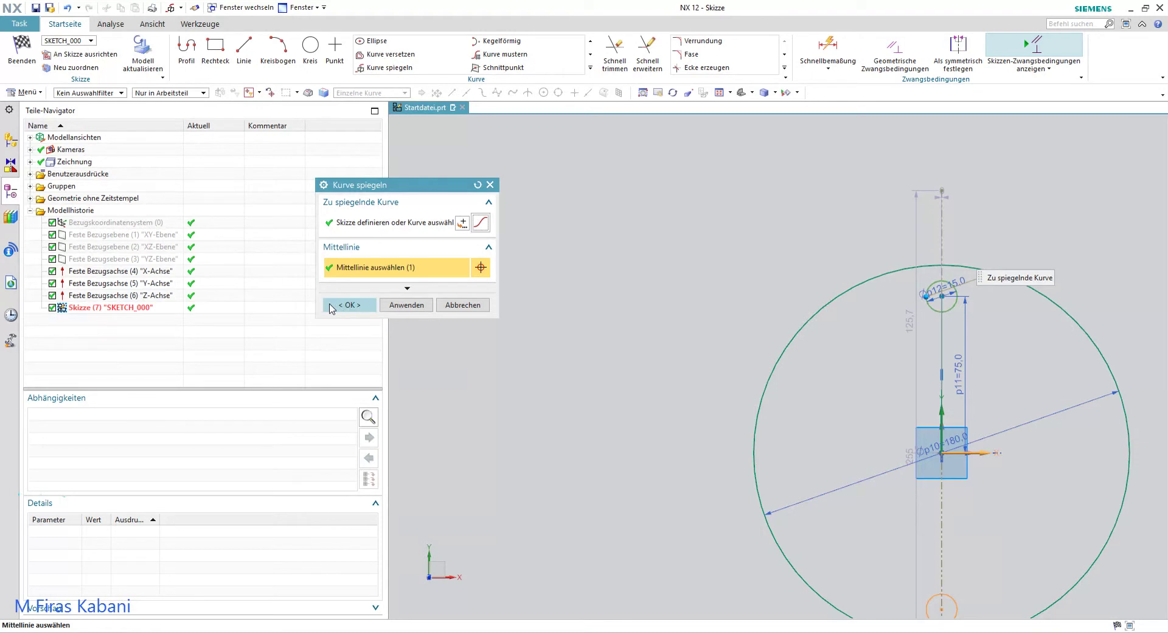
{"action": "middle_click_drag", "start_coordinate": [882, 584], "coordinate": [772, 517], "text": "shift"}
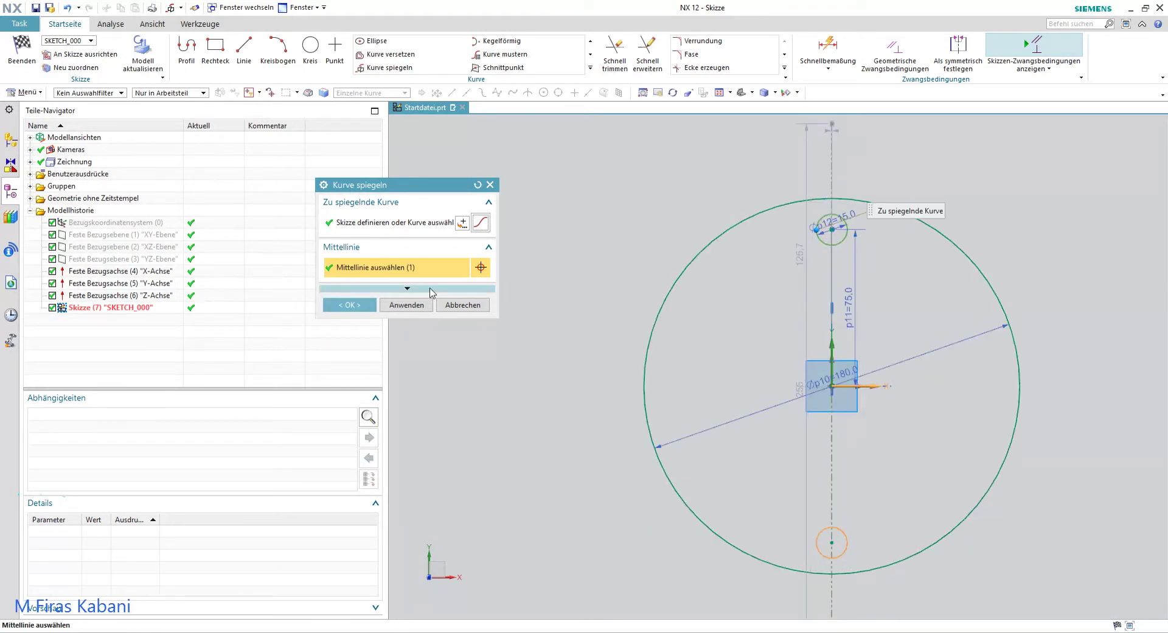
{"action": "left_click", "coordinate": [350, 305]}
{"action": "scroll", "coordinate": [849, 194], "scroll_direction": "up", "scroll_amount": 1}
{"action": "scroll", "coordinate": [849, 194], "scroll_direction": "up", "scroll_amount": 1}
{"action": "scroll", "coordinate": [848, 195], "scroll_direction": "up", "scroll_amount": 2}
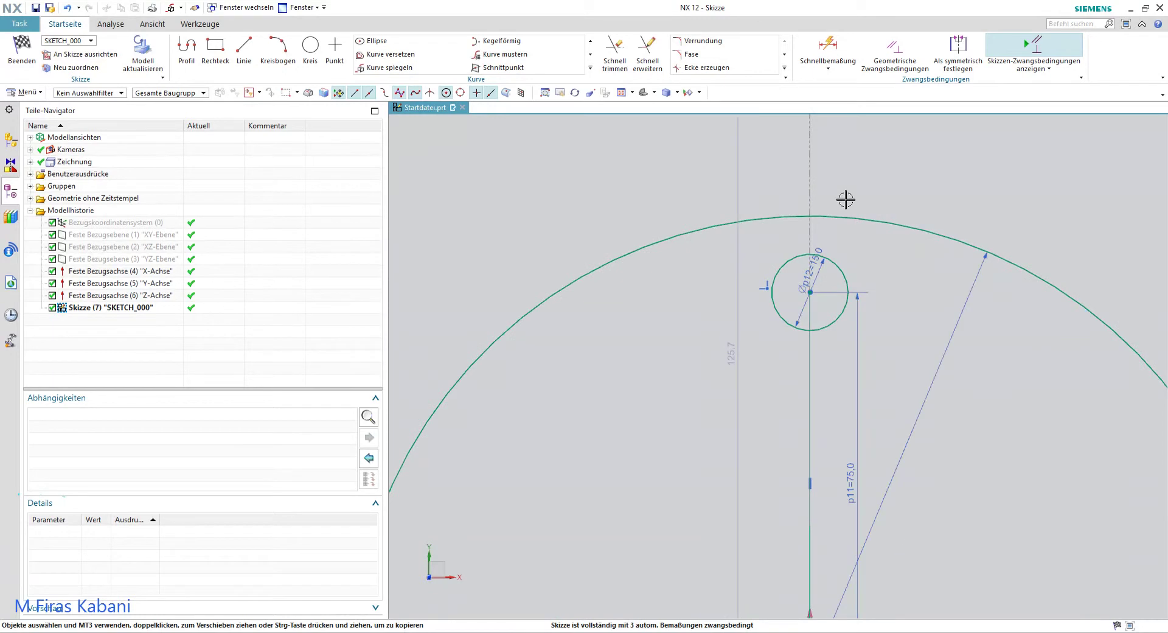
Step: Draw two vertical lines upward from both sides of the top Ø15 circle
{"action": "left_click", "coordinate": [244, 49]}
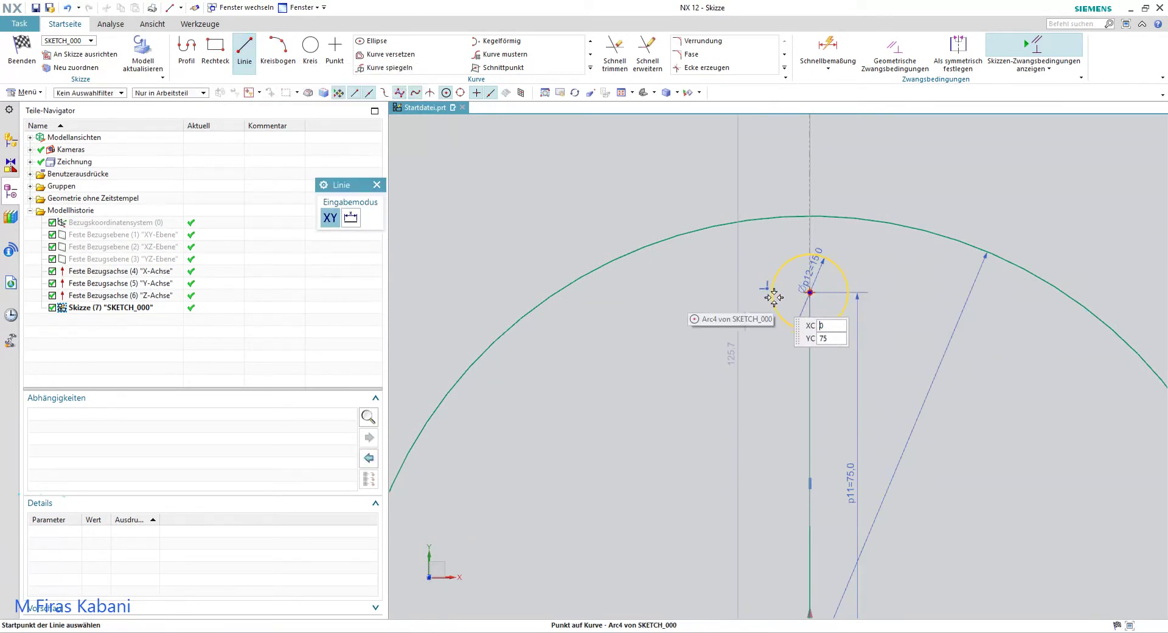
{"action": "left_click", "coordinate": [771, 294]}
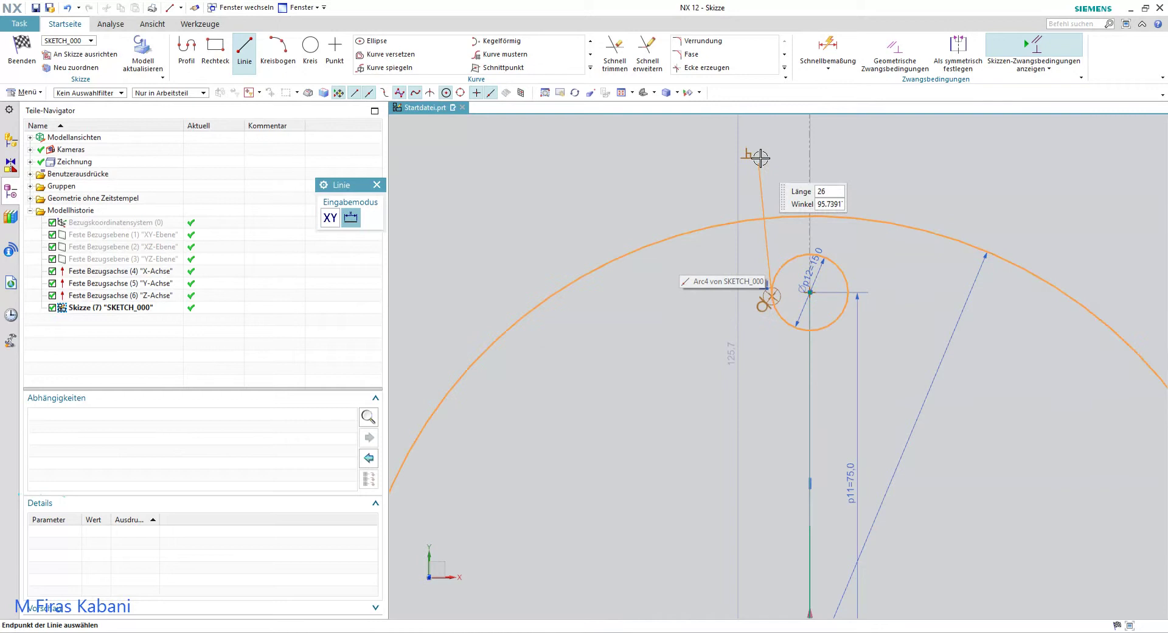
{"action": "scroll", "coordinate": [767, 114], "scroll_direction": "down", "scroll_amount": 2}
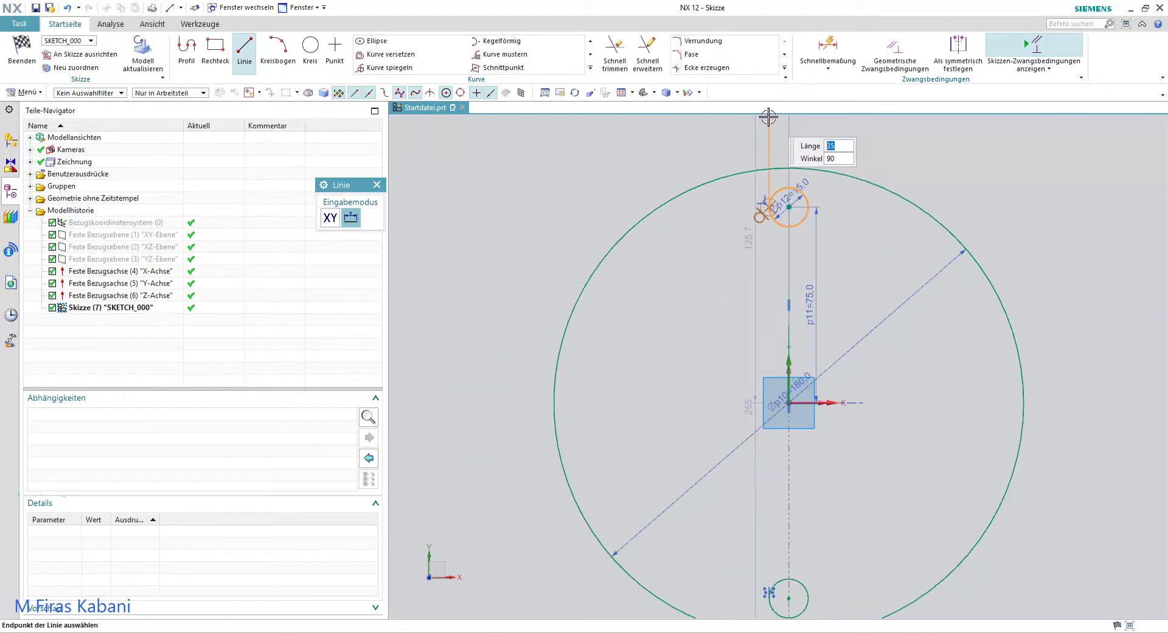
{"action": "left_click", "coordinate": [761, 131]}
{"action": "scroll", "coordinate": [818, 200], "scroll_direction": "down", "scroll_amount": 3}
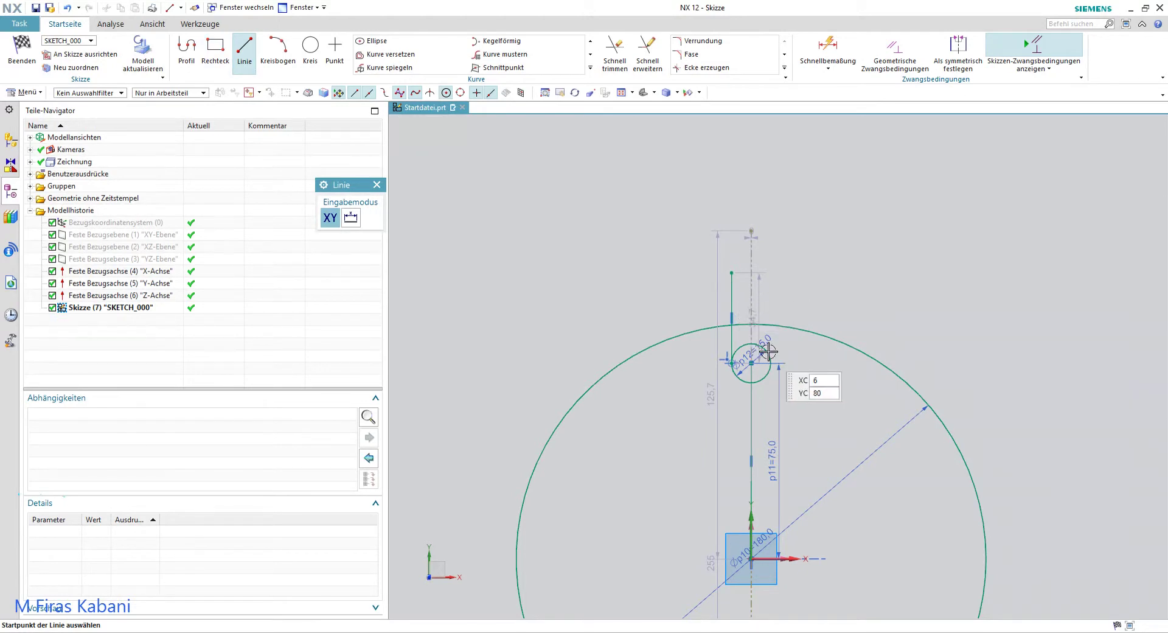
{"action": "left_click", "coordinate": [772, 367]}
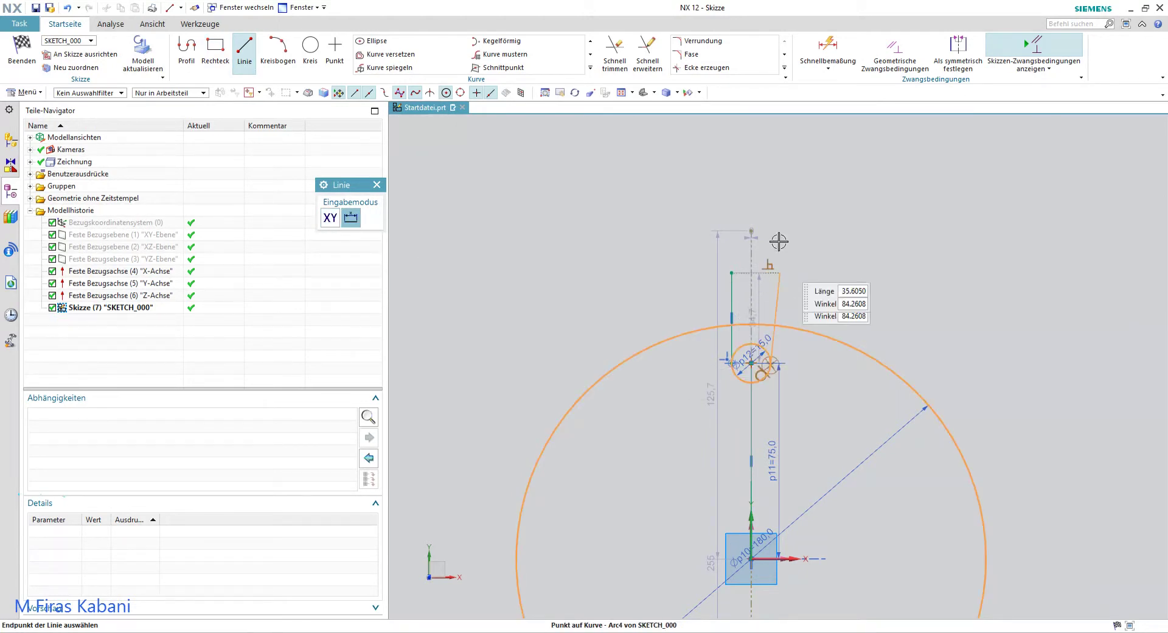
{"action": "left_click", "coordinate": [770, 196]}
{"action": "scroll", "coordinate": [819, 316], "scroll_direction": "down", "scroll_amount": 3}
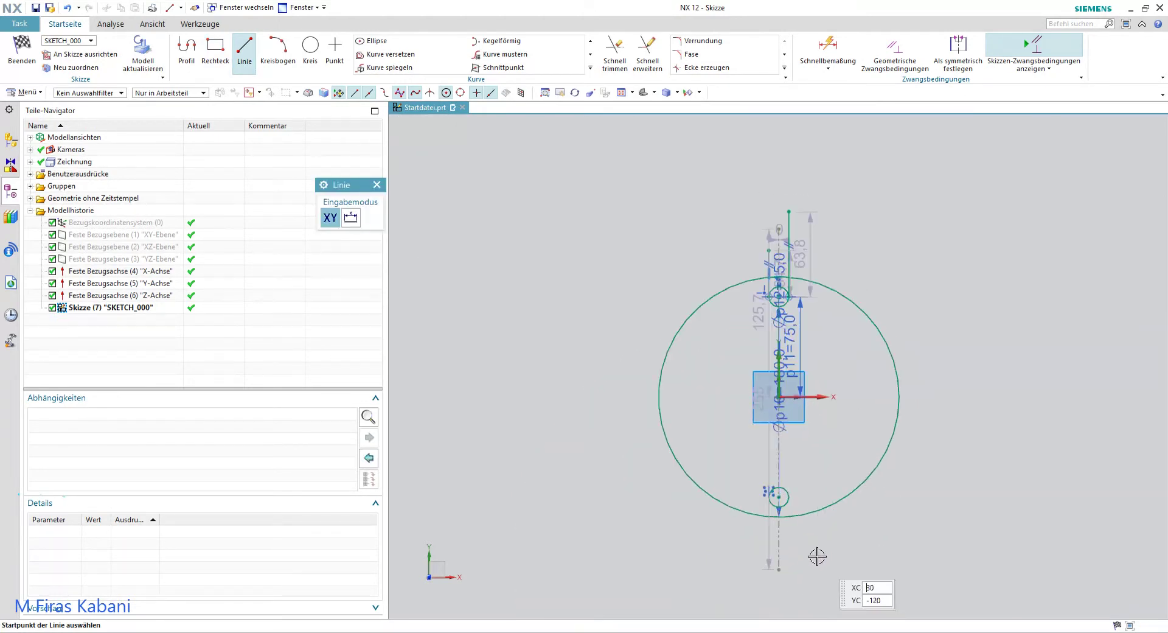
{"action": "scroll", "coordinate": [785, 539], "scroll_direction": "up", "scroll_amount": 3}
Step: Draw a 40.2 mm line downward from the lower circle's right edge
{"action": "left_click", "coordinate": [773, 446]}
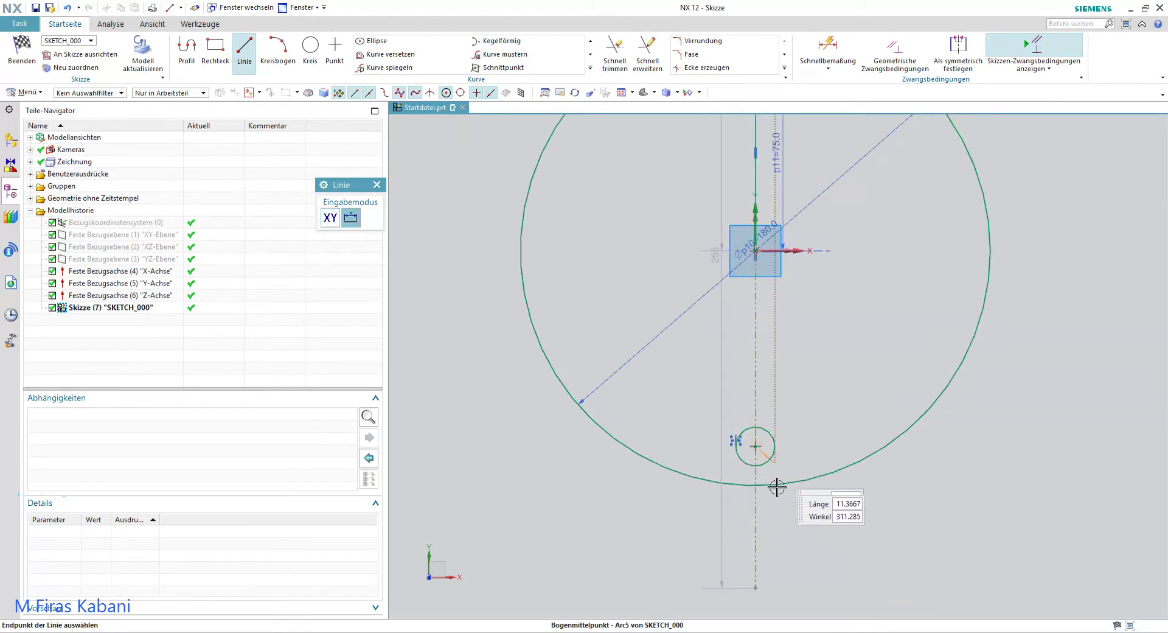
{"action": "key", "text": "Escape"}
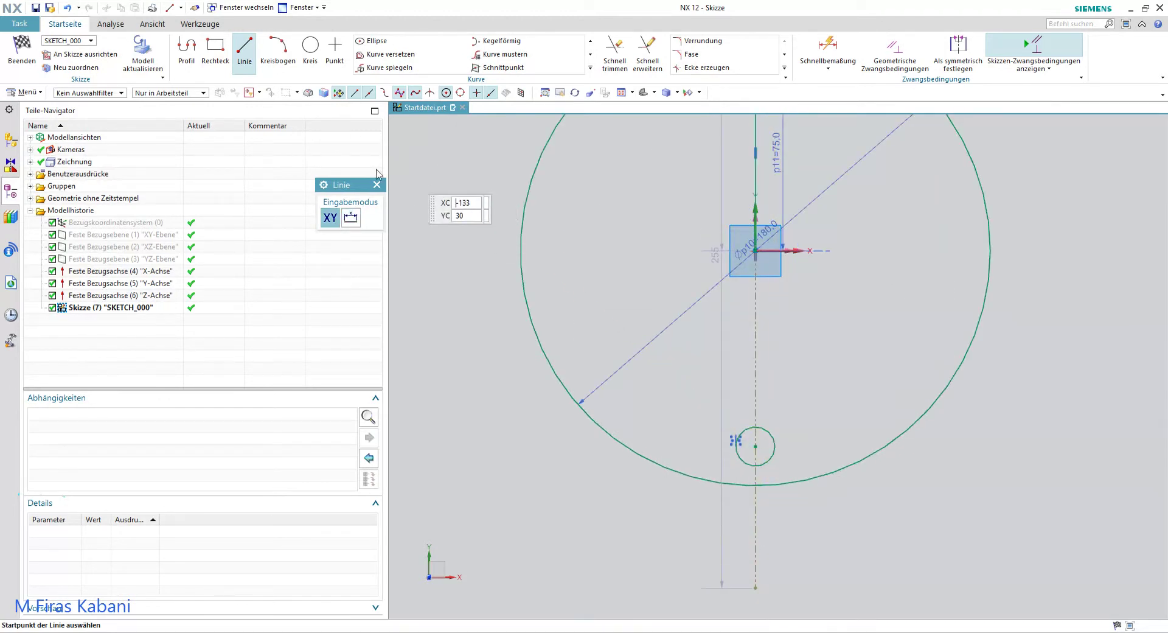
{"action": "left_click", "coordinate": [185, 56]}
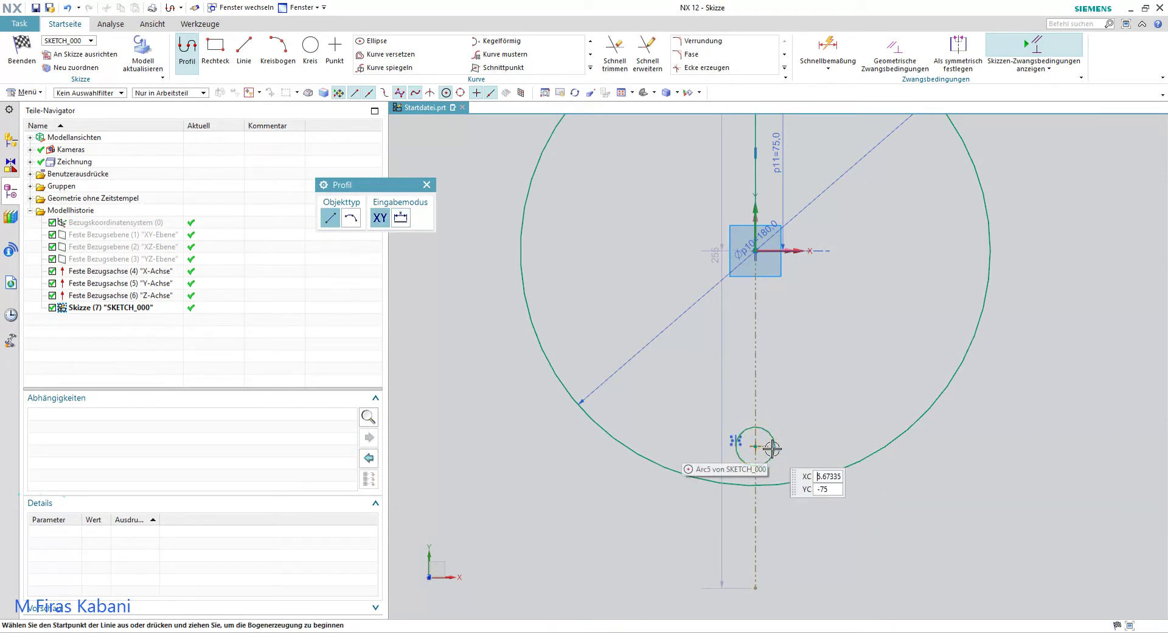
{"action": "left_click", "coordinate": [772, 448]}
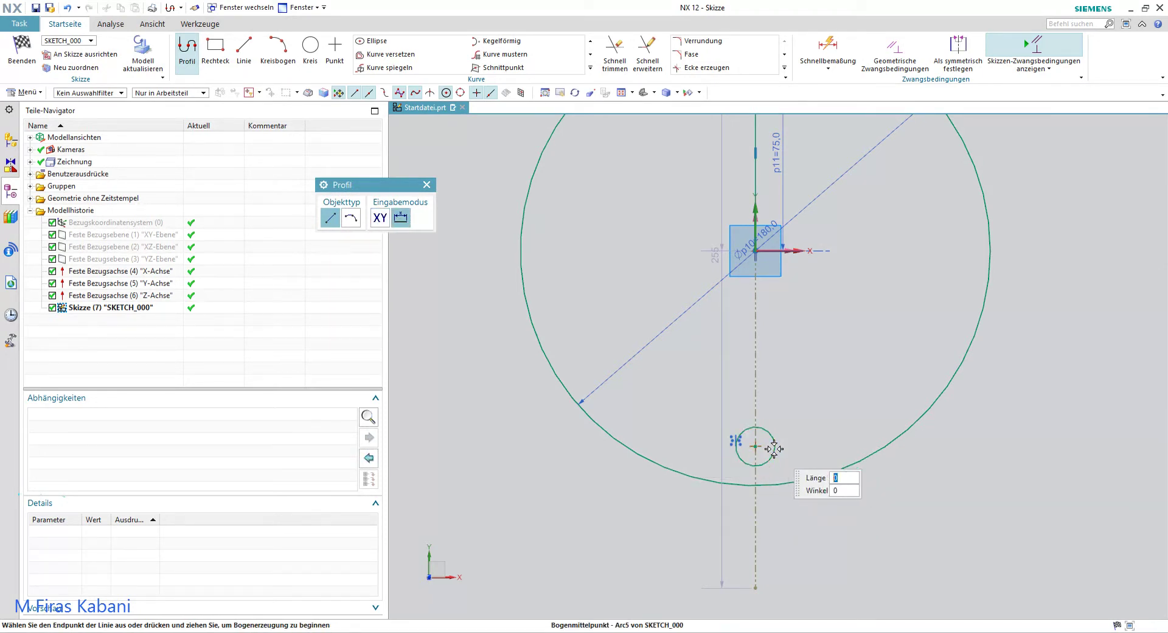
{"action": "key", "text": "Escape"}
{"action": "left_click", "coordinate": [185, 48]}
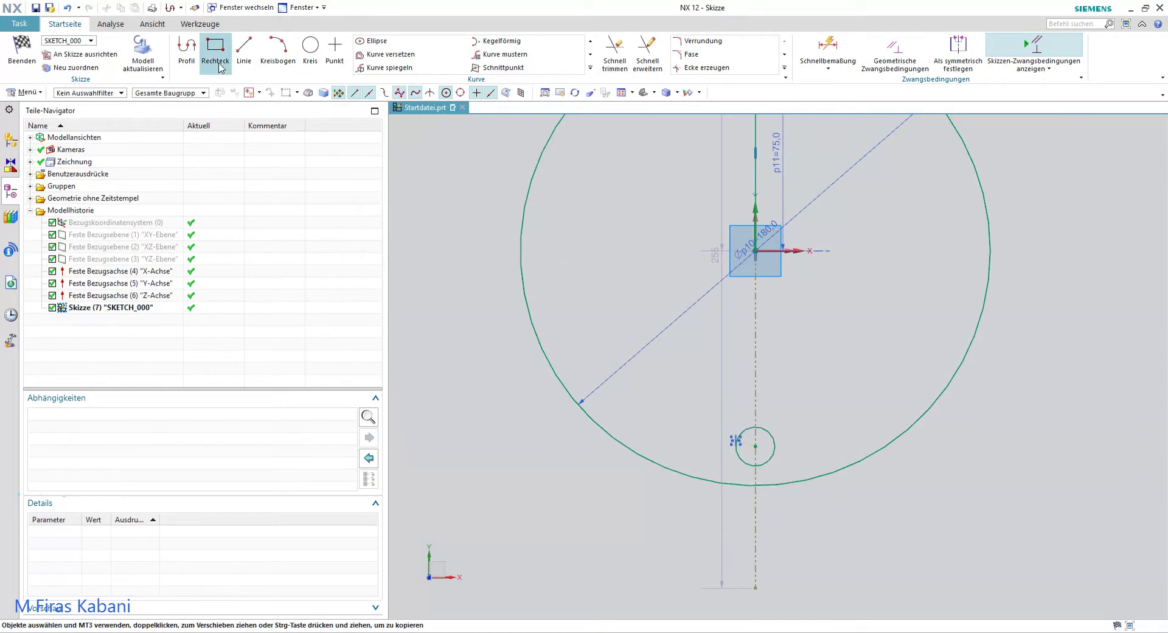
{"action": "left_click", "coordinate": [185, 49]}
{"action": "scroll", "coordinate": [750, 425], "scroll_direction": "up", "scroll_amount": 2}
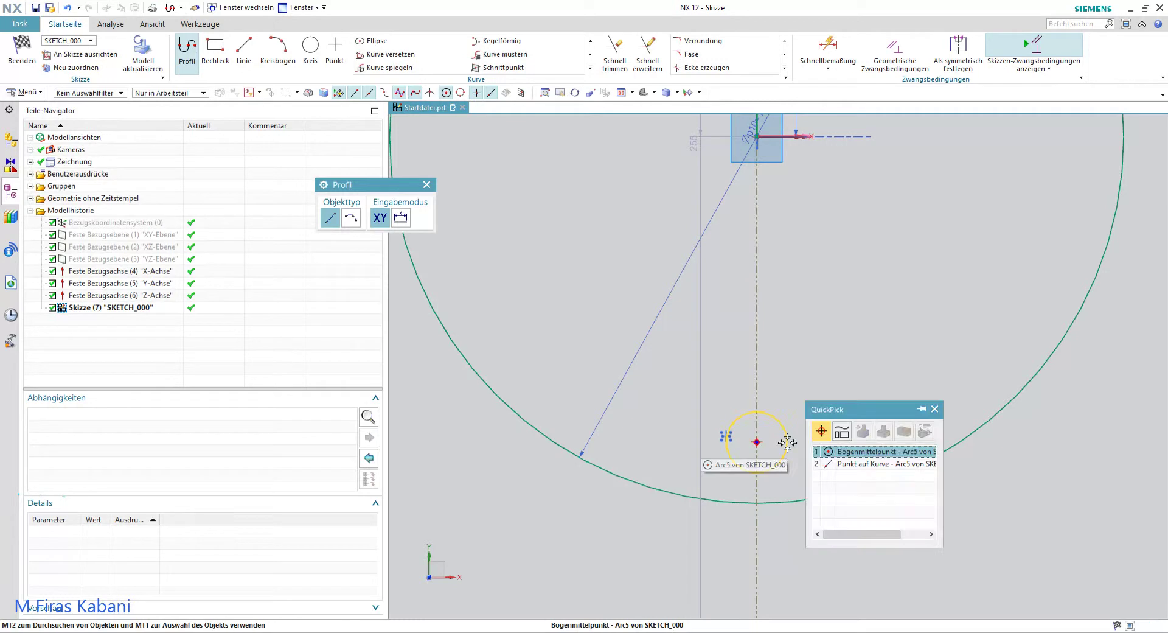
{"action": "left_click", "coordinate": [840, 462]}
{"action": "left_click", "coordinate": [787, 605]}
{"action": "key", "text": "Escape"}
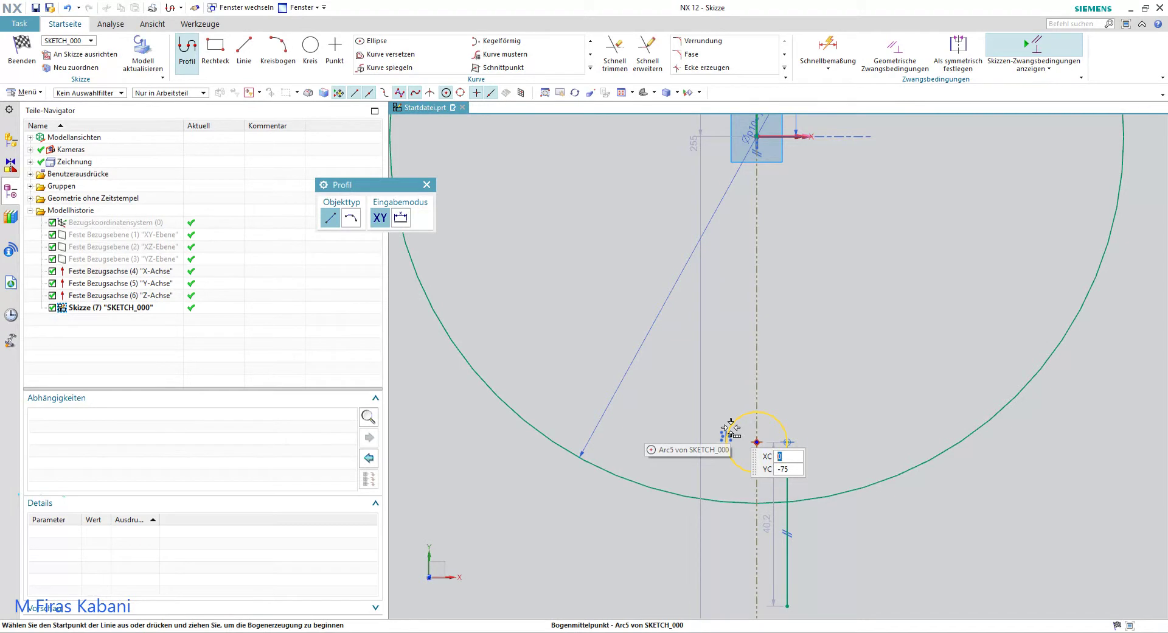
Step: Draw a 46 mm line downward from the lower circle's left side
{"action": "left_click", "coordinate": [787, 450]}
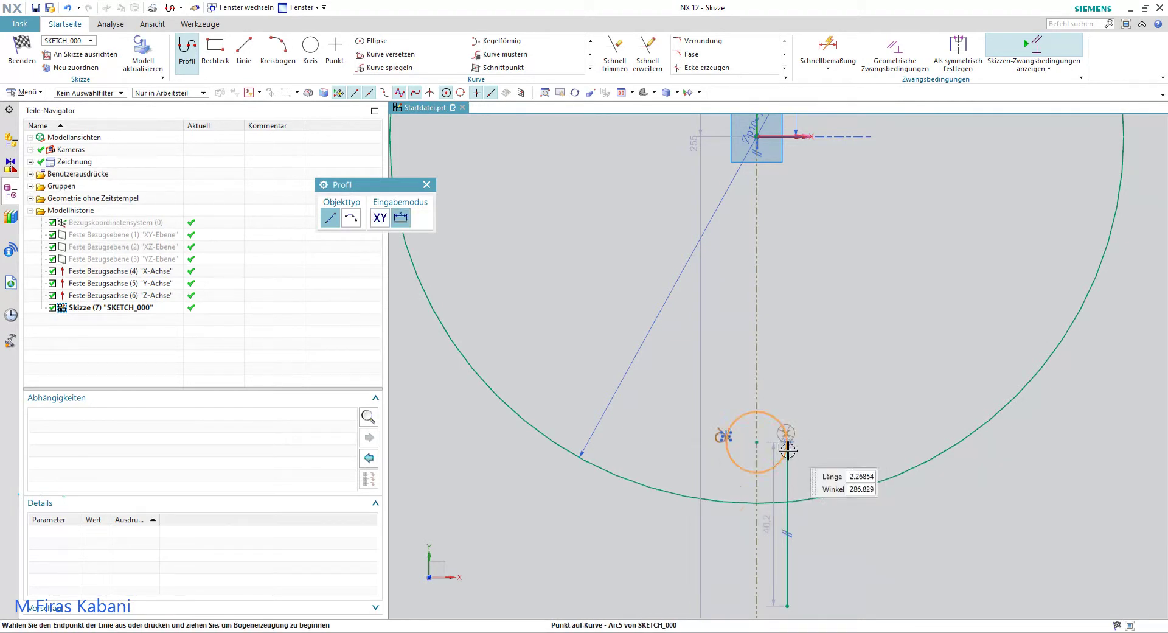
{"action": "key", "text": "Escape"}
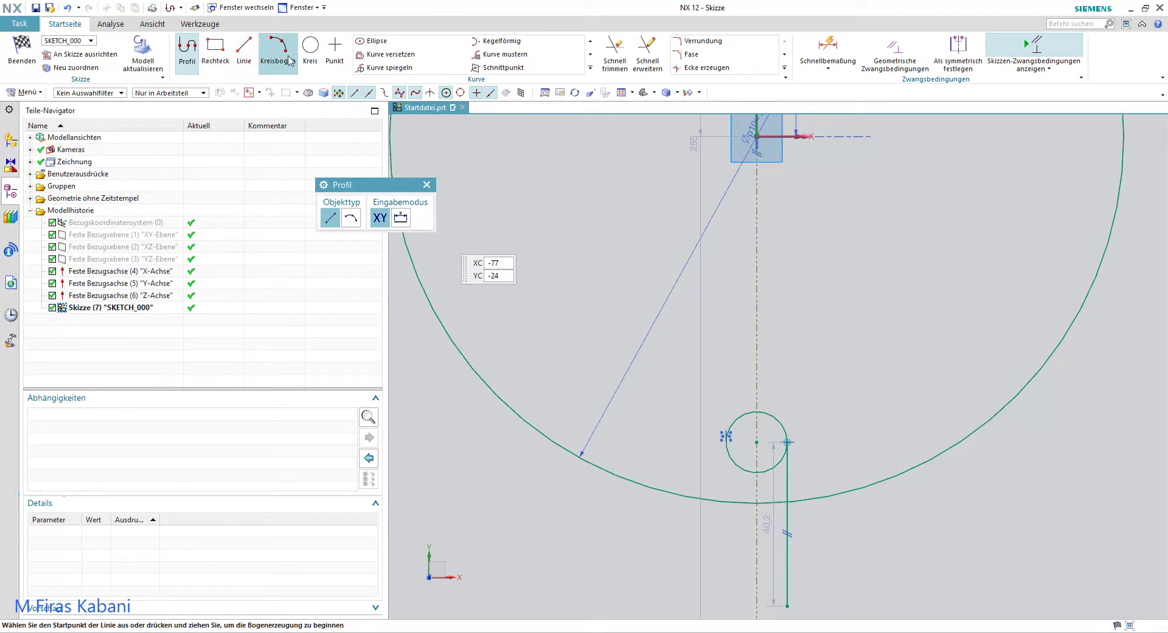
{"action": "left_click", "coordinate": [244, 51]}
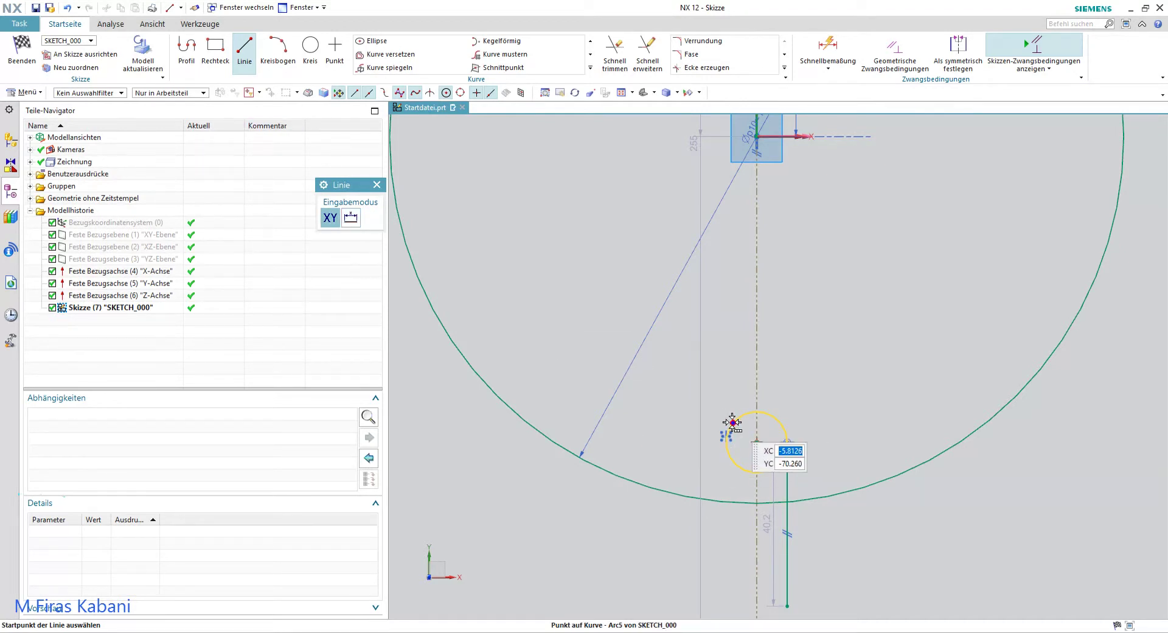
{"action": "left_click", "coordinate": [732, 423]}
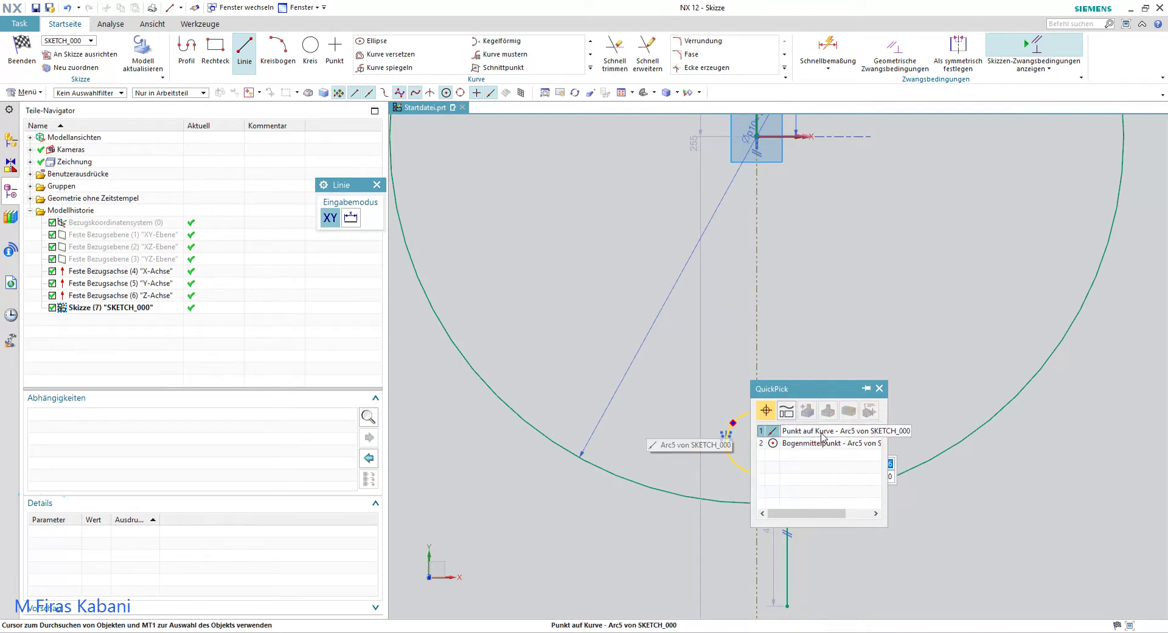
{"action": "left_click", "coordinate": [815, 431]}
{"action": "scroll", "coordinate": [733, 595], "scroll_direction": "down", "scroll_amount": 3}
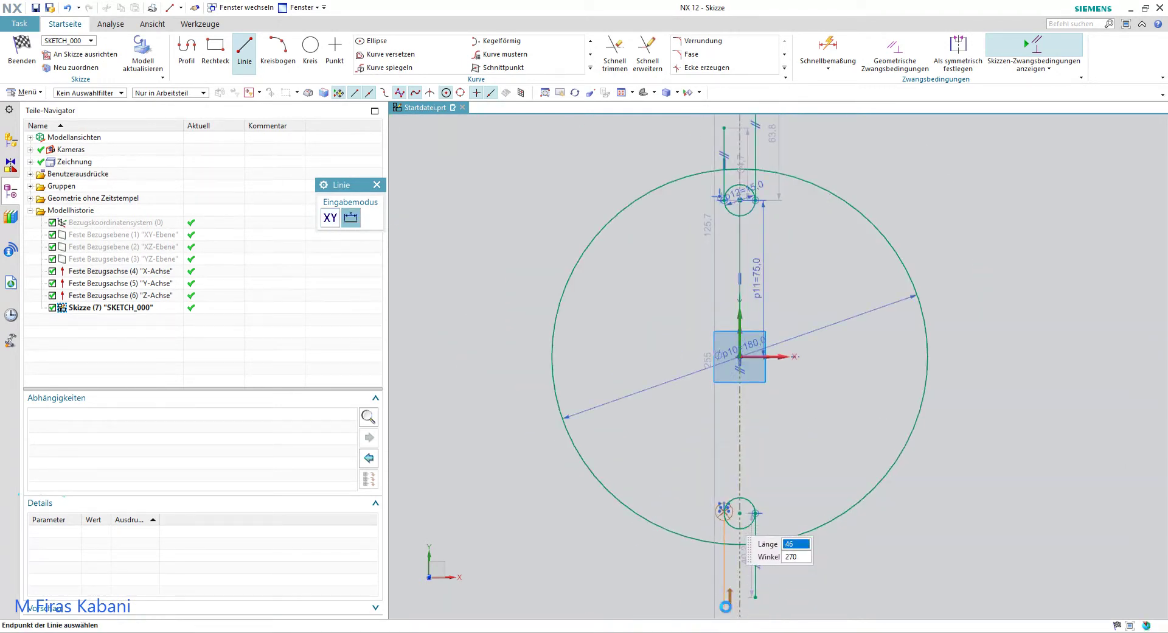
{"action": "left_click", "coordinate": [726, 607]}
{"action": "key", "text": "Escape"}
Step: Quick-trim the lower slot's excess line, disc arc and circle half, plus the dashed centreline
{"action": "key", "text": "t"}
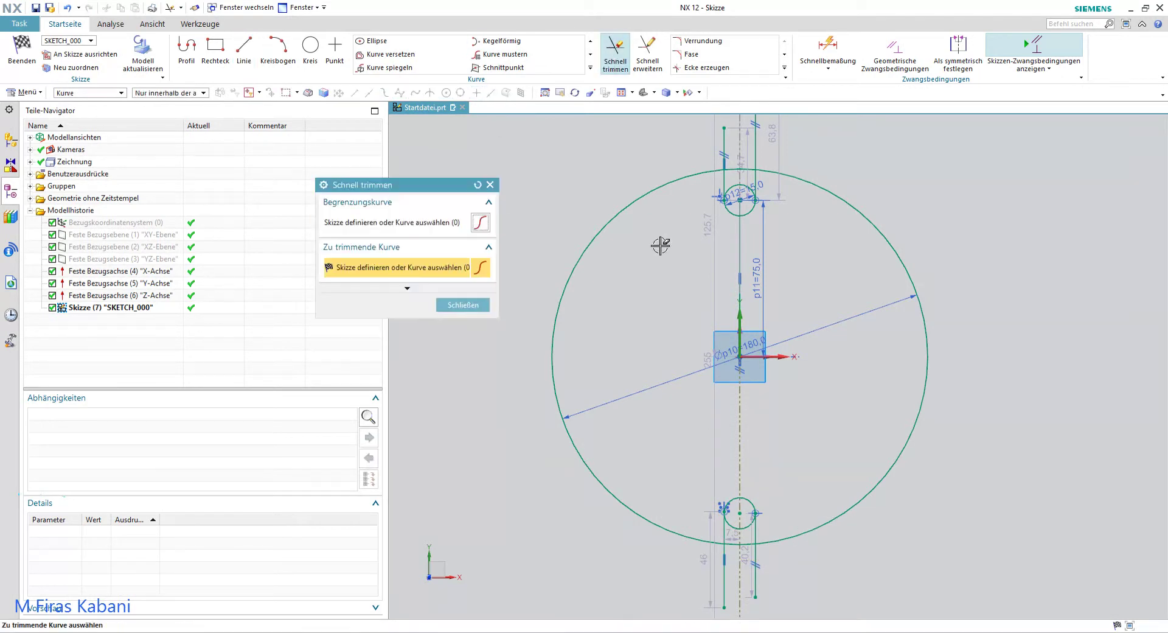
{"action": "scroll", "coordinate": [742, 557], "scroll_direction": "up", "scroll_amount": 2}
{"action": "left_click", "coordinate": [710, 581]}
{"action": "left_click", "coordinate": [735, 539]}
{"action": "left_click", "coordinate": [737, 512]}
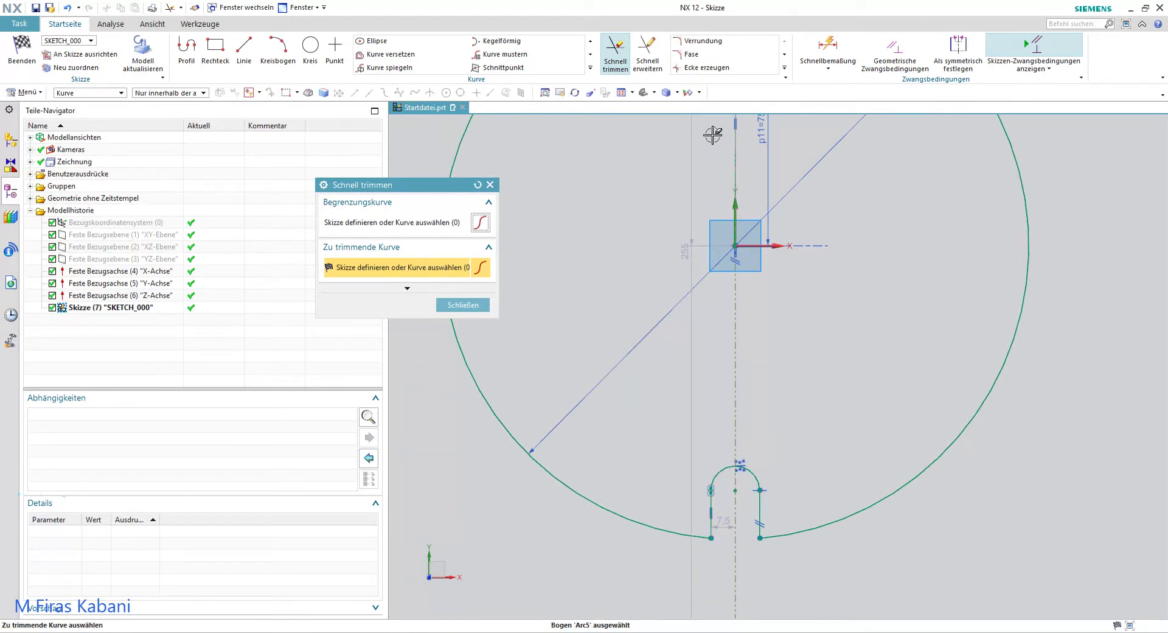
{"action": "scroll", "coordinate": [722, 140], "scroll_direction": "down", "scroll_amount": 2}
{"action": "left_click", "coordinate": [733, 149]}
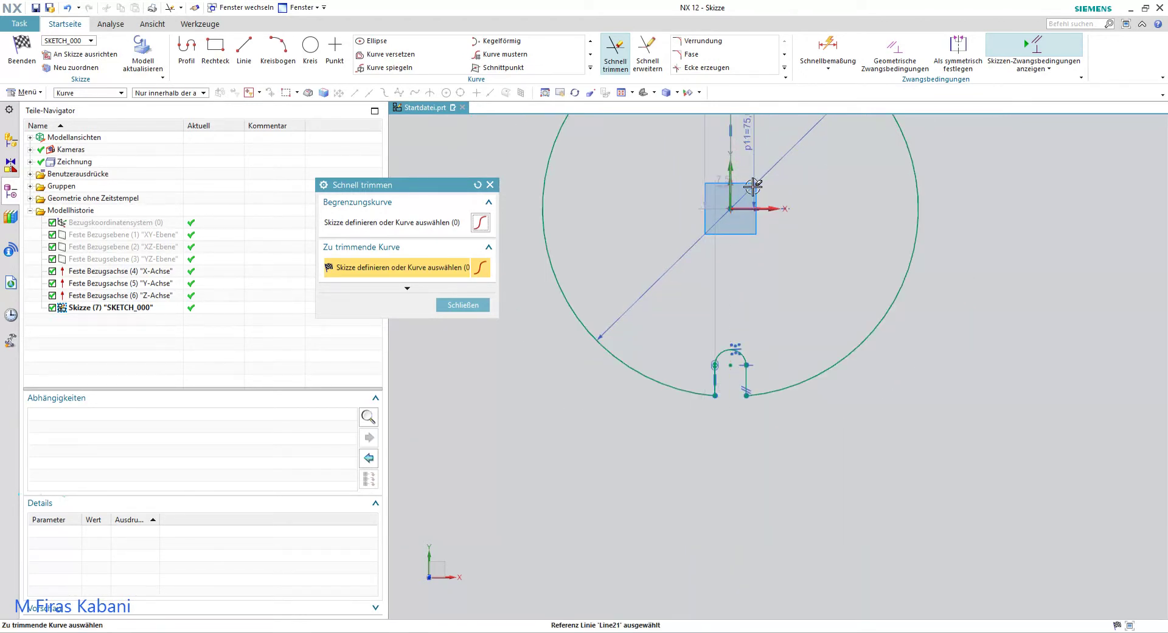
Step: Trim the top circle's upper arcs and the line part above the disc edge
{"action": "middle_click_drag", "start_coordinate": [754, 199], "coordinate": [751, 426], "text": "shift"}
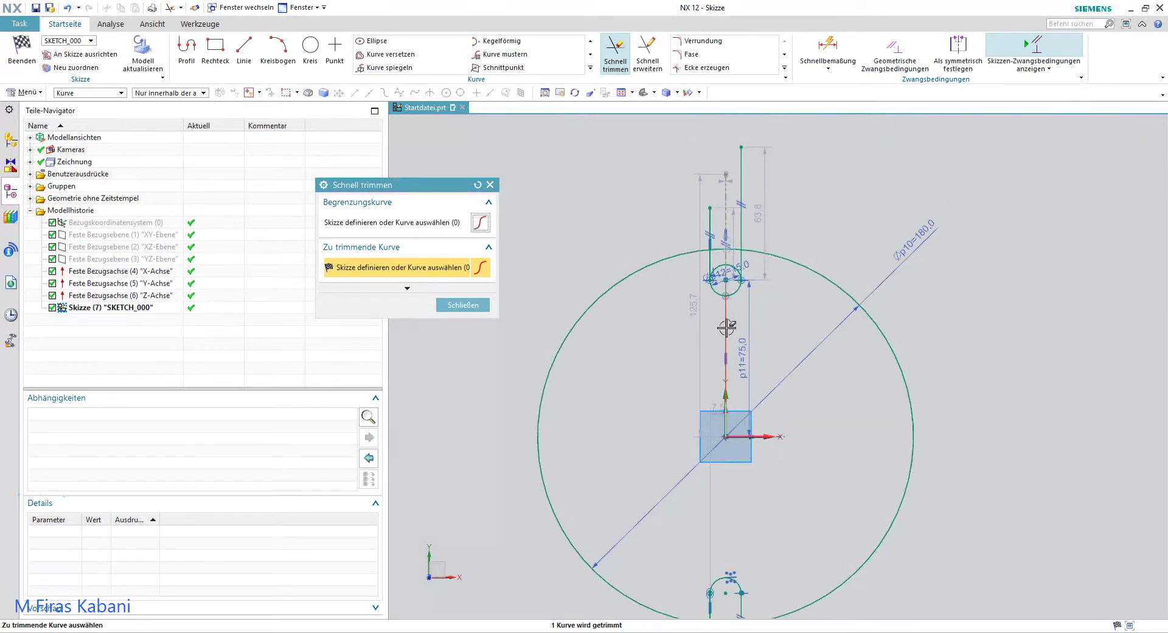
{"action": "scroll", "coordinate": [721, 295], "scroll_direction": "up", "scroll_amount": 2}
{"action": "left_click", "coordinate": [749, 241]}
{"action": "left_click", "coordinate": [762, 189]}
{"action": "left_click", "coordinate": [714, 246]}
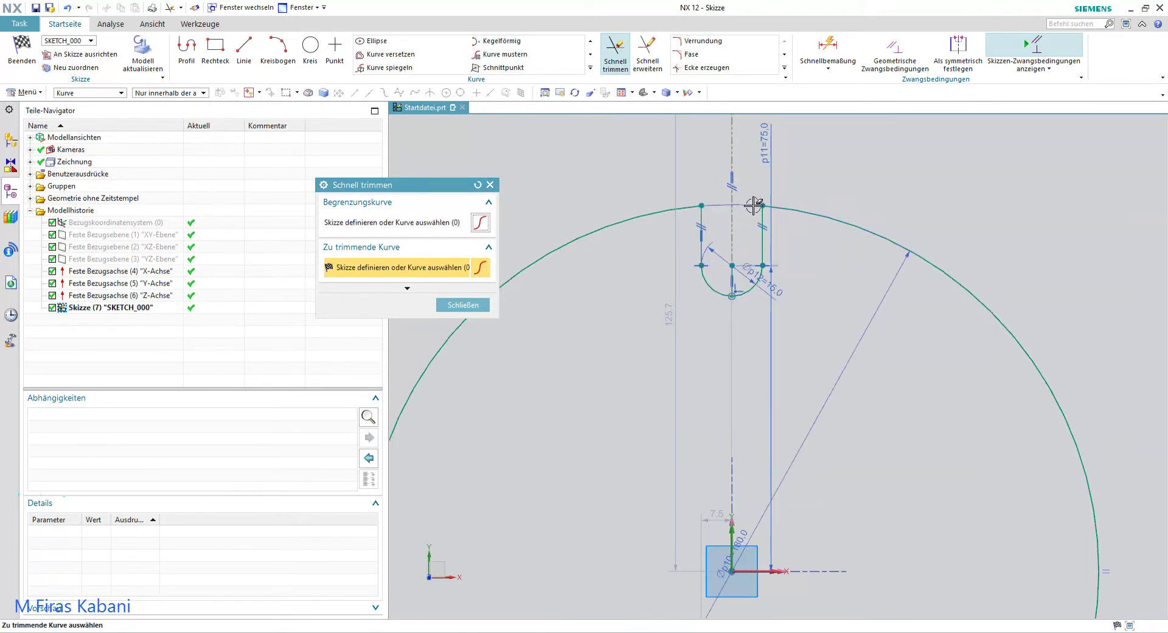
{"action": "scroll", "coordinate": [753, 205], "scroll_direction": "down", "scroll_amount": 3}
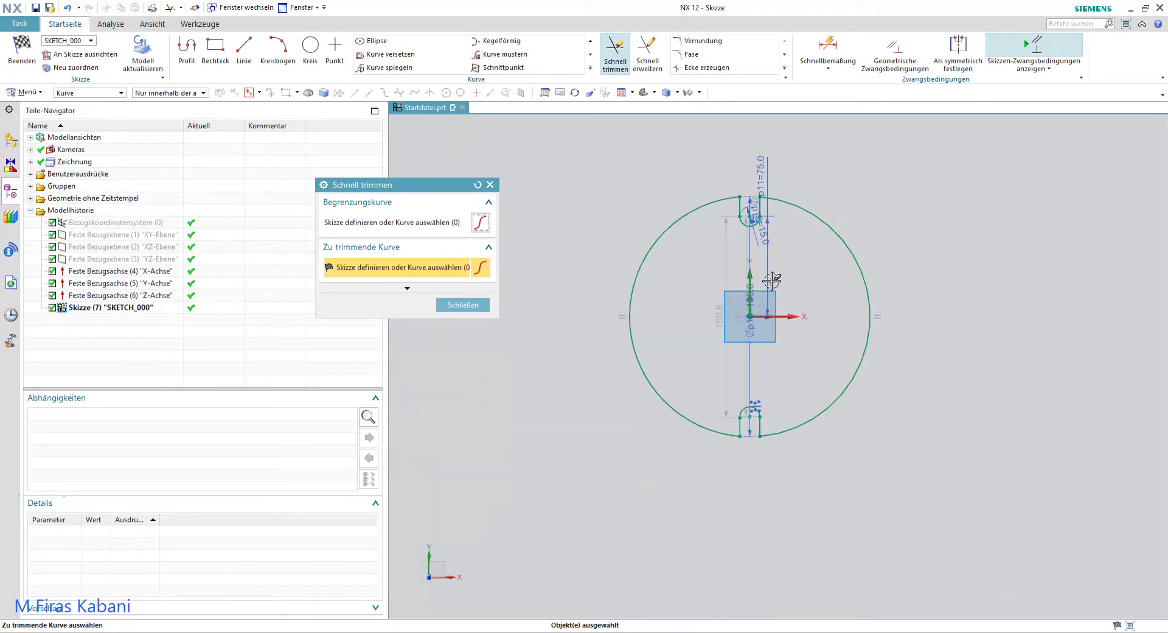
{"action": "scroll", "coordinate": [755, 429], "scroll_direction": "up", "scroll_amount": 3}
{"action": "scroll", "coordinate": [768, 324], "scroll_direction": "down", "scroll_amount": 3}
{"action": "scroll", "coordinate": [730, 157], "scroll_direction": "up", "scroll_amount": 2}
{"action": "scroll", "coordinate": [730, 158], "scroll_direction": "up", "scroll_amount": 2}
{"action": "scroll", "coordinate": [730, 157], "scroll_direction": "up", "scroll_amount": 1}
{"action": "scroll", "coordinate": [730, 157], "scroll_direction": "down", "scroll_amount": 3}
{"action": "scroll", "coordinate": [743, 182], "scroll_direction": "down", "scroll_amount": 2}
{"action": "scroll", "coordinate": [743, 182], "scroll_direction": "down", "scroll_amount": 1}
{"action": "scroll", "coordinate": [758, 455], "scroll_direction": "up", "scroll_amount": 1}
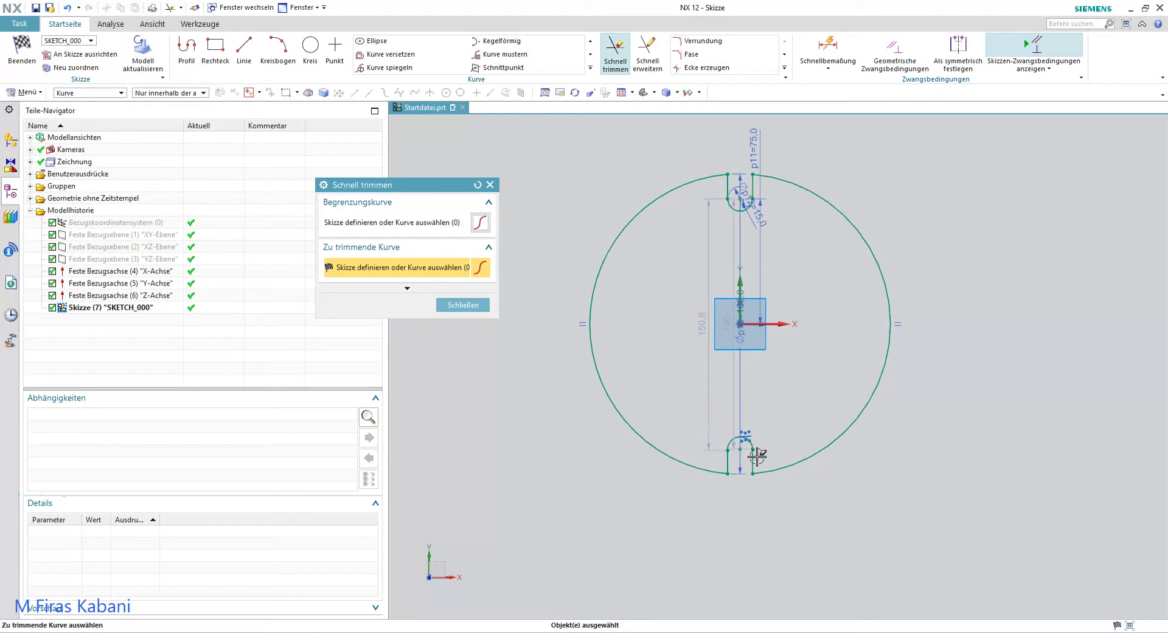
{"action": "scroll", "coordinate": [757, 455], "scroll_direction": "up", "scroll_amount": 2}
{"action": "key", "text": "Escape"}
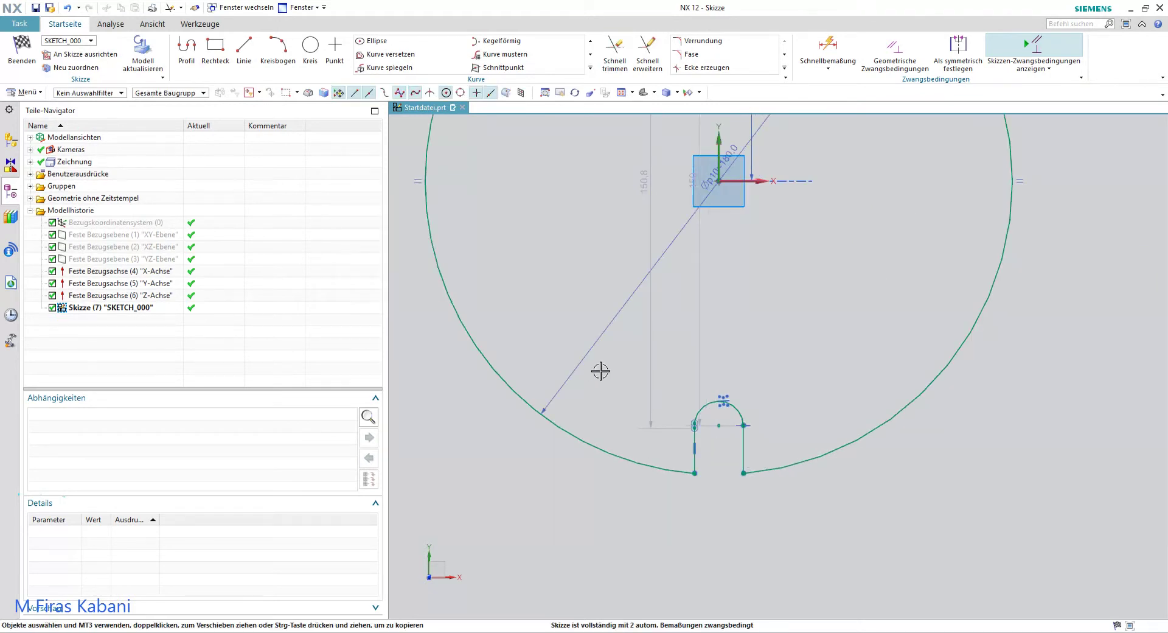
{"action": "scroll", "coordinate": [601, 371], "scroll_direction": "down", "scroll_amount": 1}
Step: Exit the sketch and view the disc outline in trimetric orientation
{"action": "left_click", "coordinate": [22, 58]}
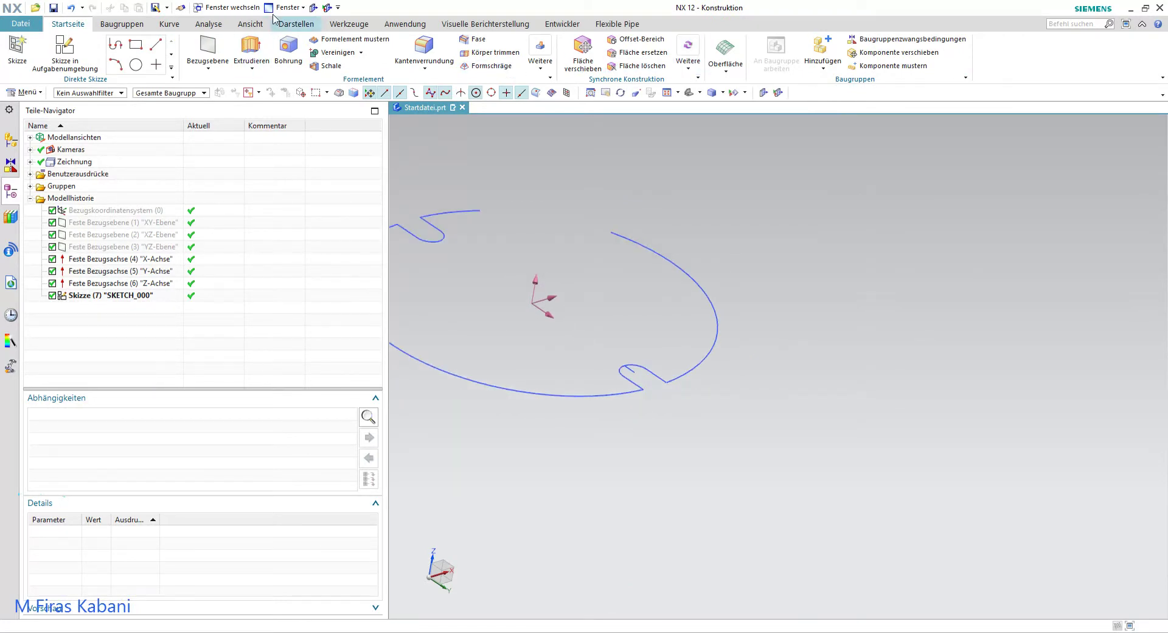
{"action": "left_click", "coordinate": [700, 93]}
{"action": "left_click", "coordinate": [690, 110]}
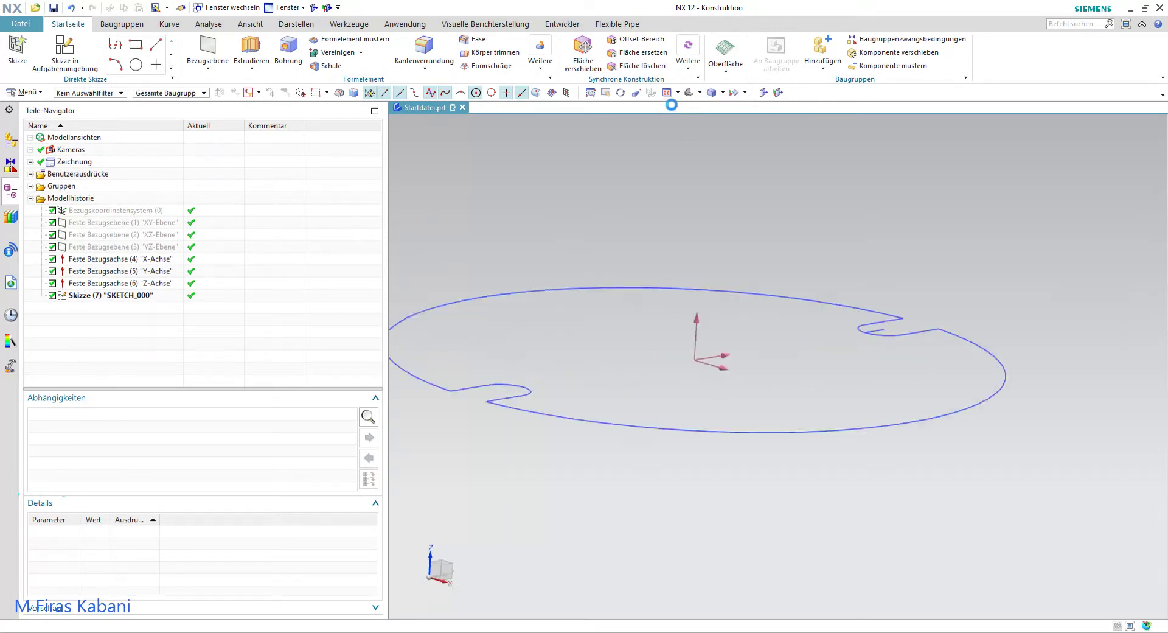
{"action": "scroll", "coordinate": [817, 266], "scroll_direction": "up", "scroll_amount": 2}
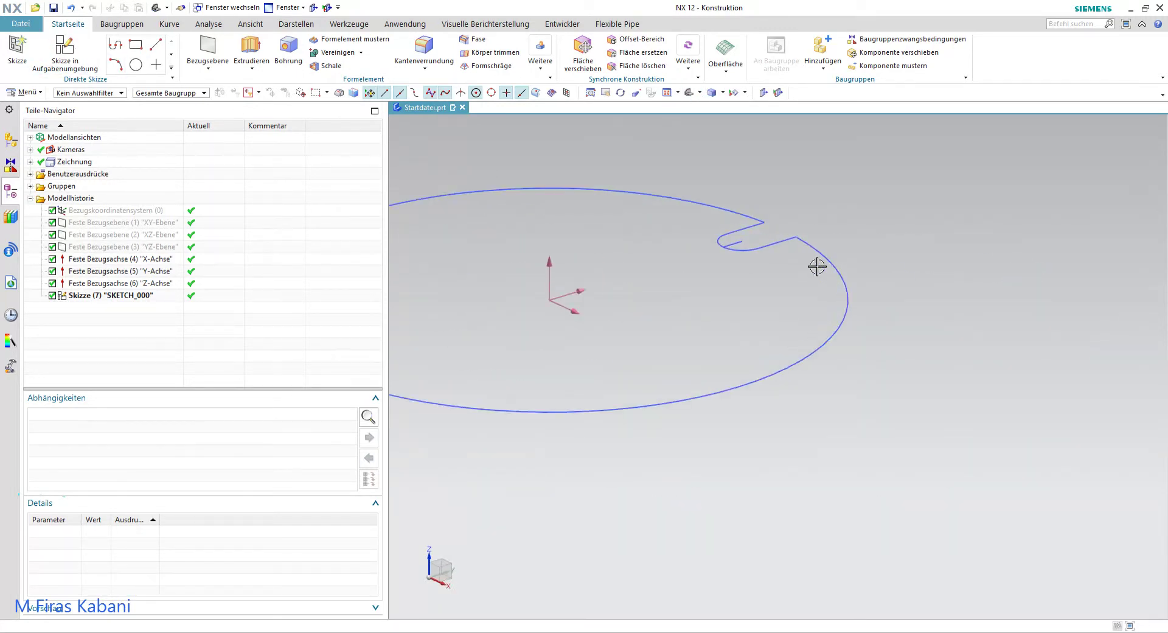
{"action": "scroll", "coordinate": [741, 240], "scroll_direction": "up", "scroll_amount": 2}
Step: Reopen SKETCH_000 with rollback, trim the stray line in the top slot, and finish
{"action": "left_click", "coordinate": [776, 227]}
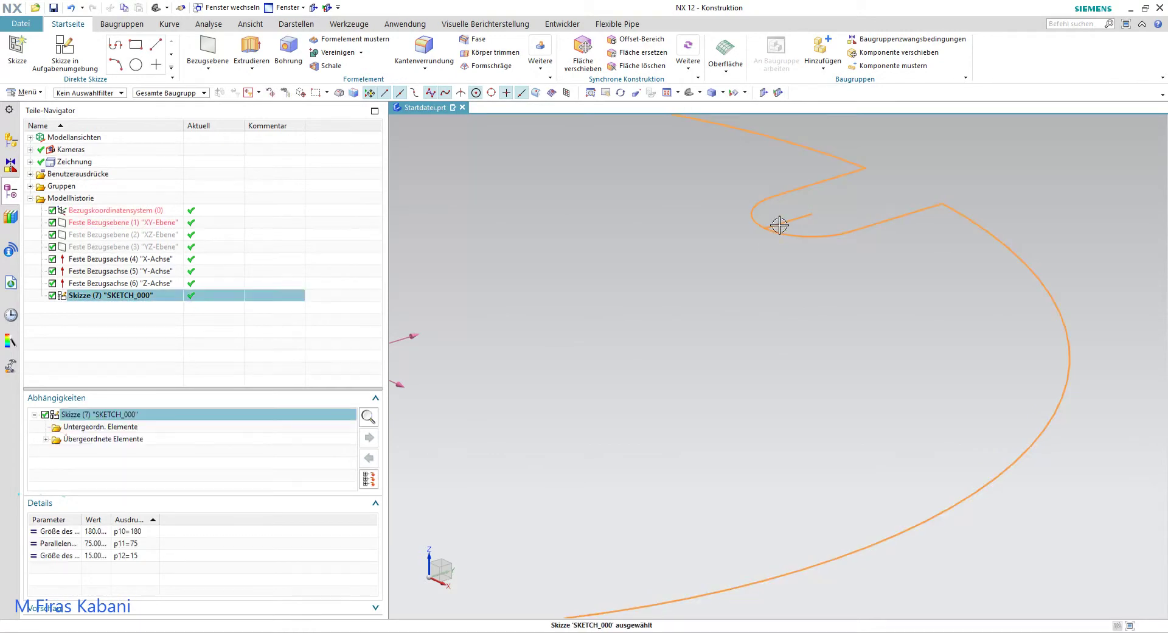
{"action": "right_click", "coordinate": [779, 225]}
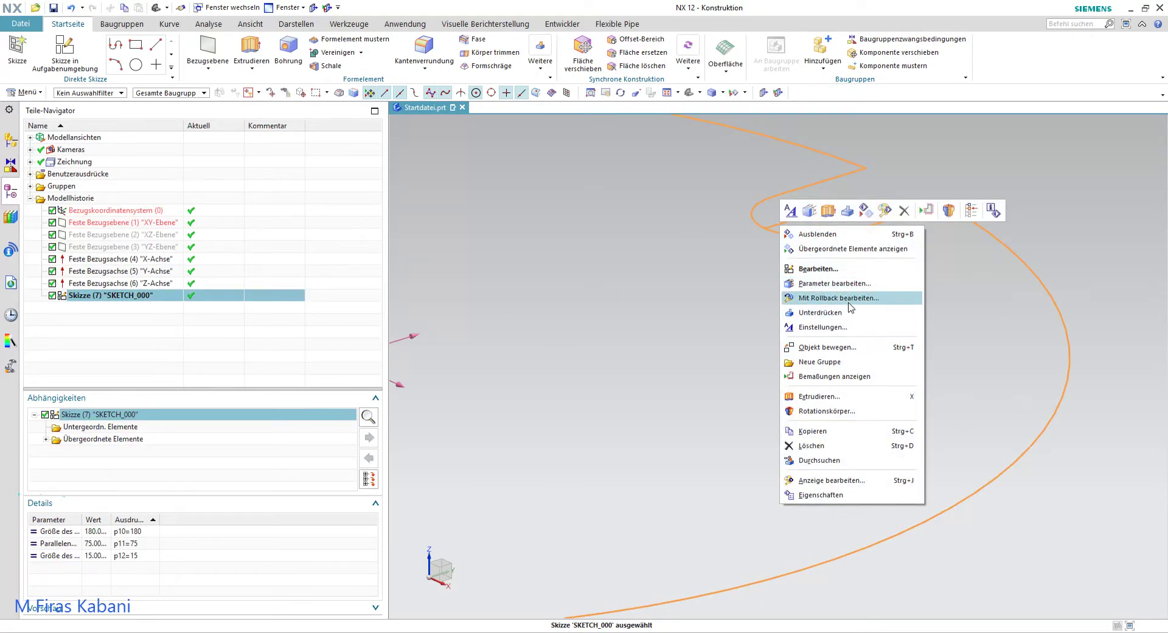
{"action": "left_click", "coordinate": [838, 298]}
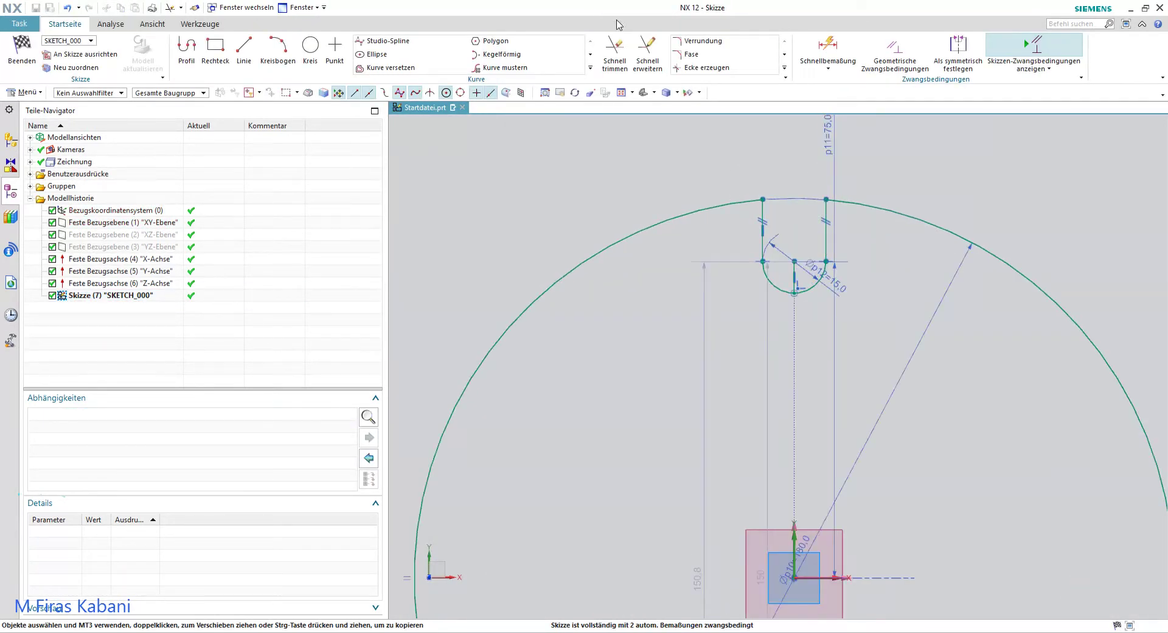
{"action": "left_click", "coordinate": [615, 49]}
{"action": "scroll", "coordinate": [808, 290], "scroll_direction": "up", "scroll_amount": 1}
{"action": "scroll", "coordinate": [808, 291], "scroll_direction": "up", "scroll_amount": 1}
{"action": "left_click", "coordinate": [742, 251]}
{"action": "left_click", "coordinate": [463, 305]}
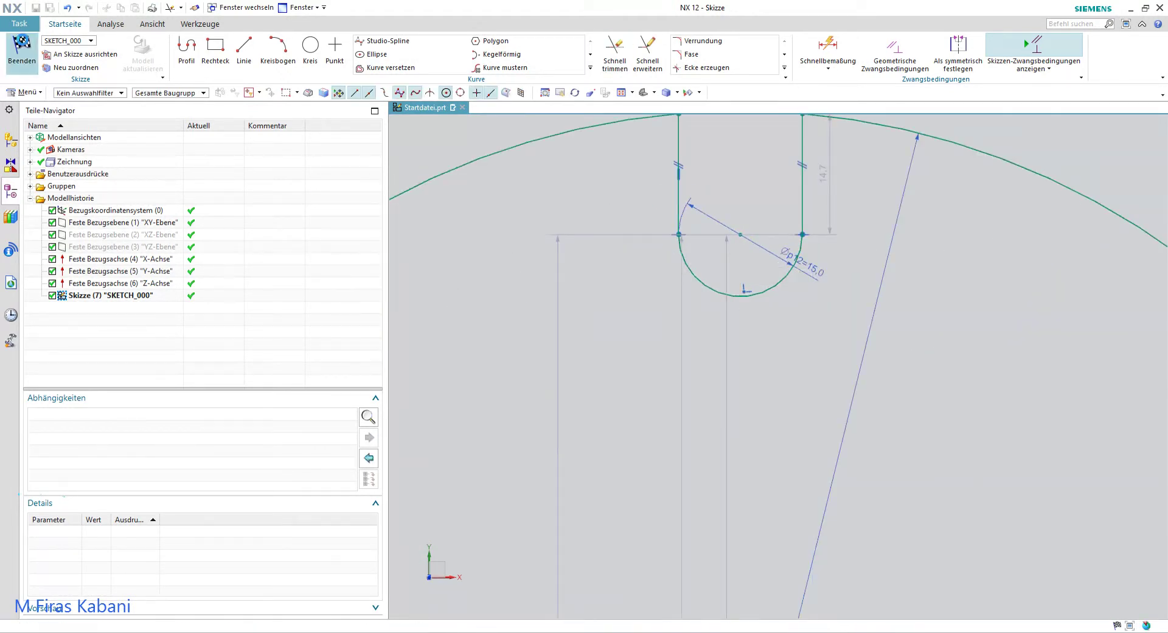
{"action": "left_click", "coordinate": [22, 48]}
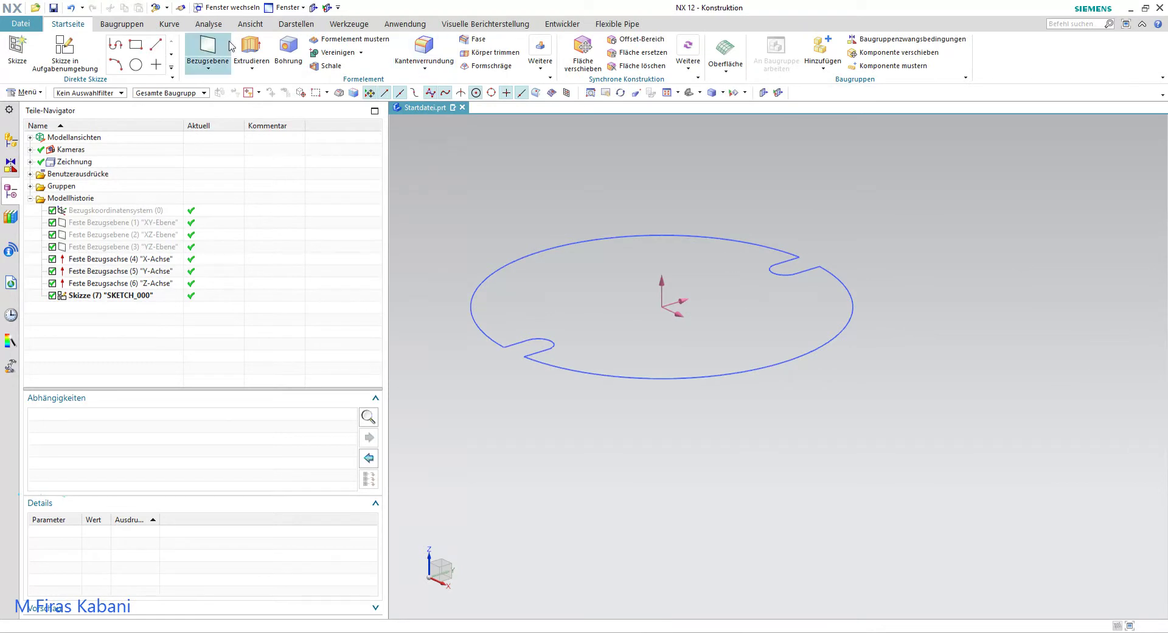
{"action": "left_click", "coordinate": [251, 69]}
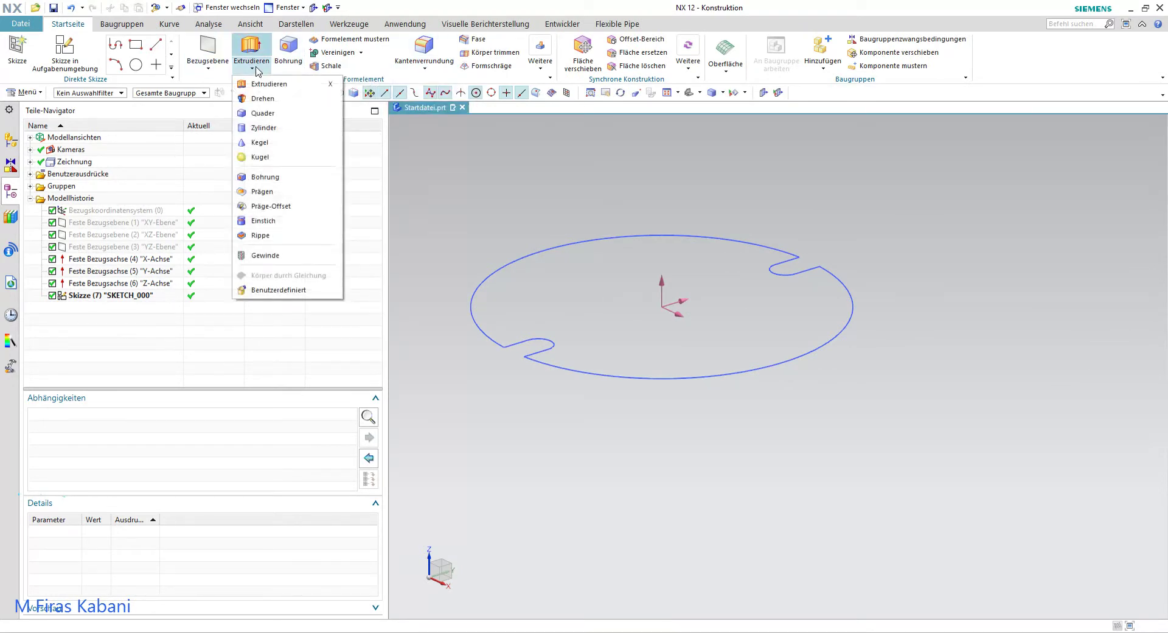
{"action": "left_click", "coordinate": [261, 86]}
{"action": "left_click", "coordinate": [648, 381]}
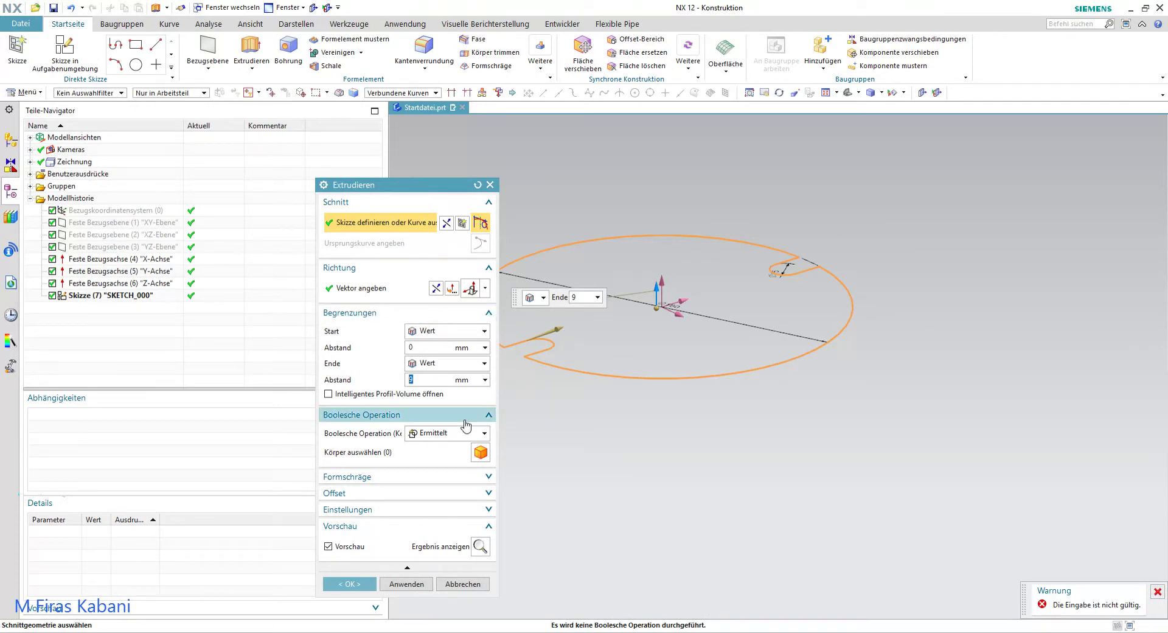
{"action": "middle_click_drag", "start_coordinate": [622, 292], "coordinate": [719, 300]}
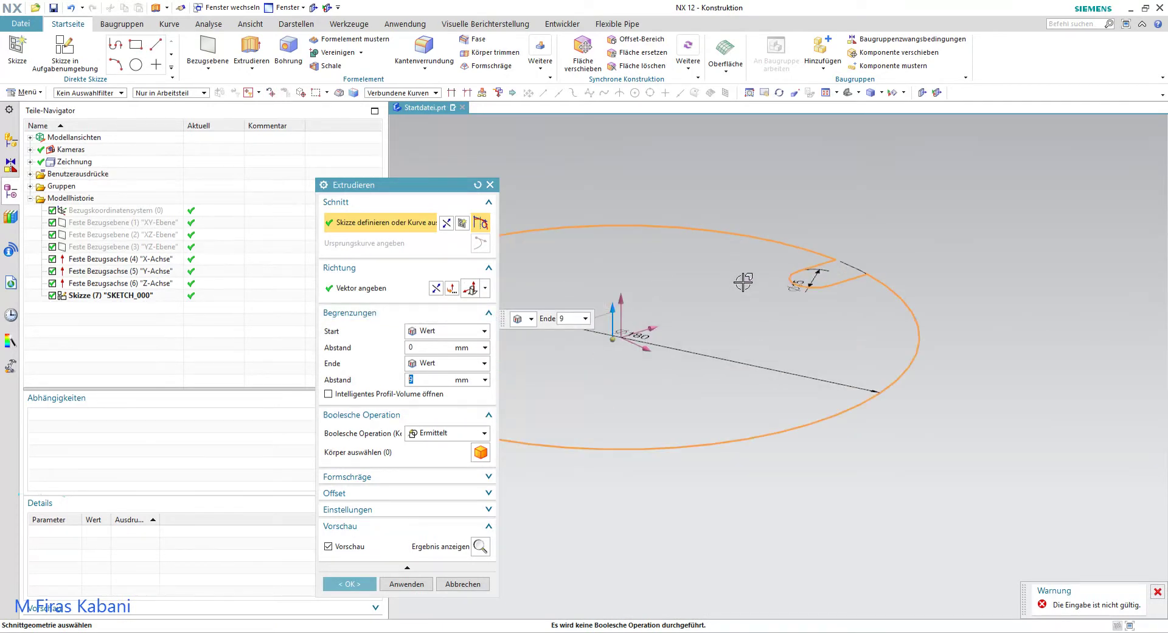
{"action": "scroll", "coordinate": [618, 332], "scroll_direction": "down", "scroll_amount": 3}
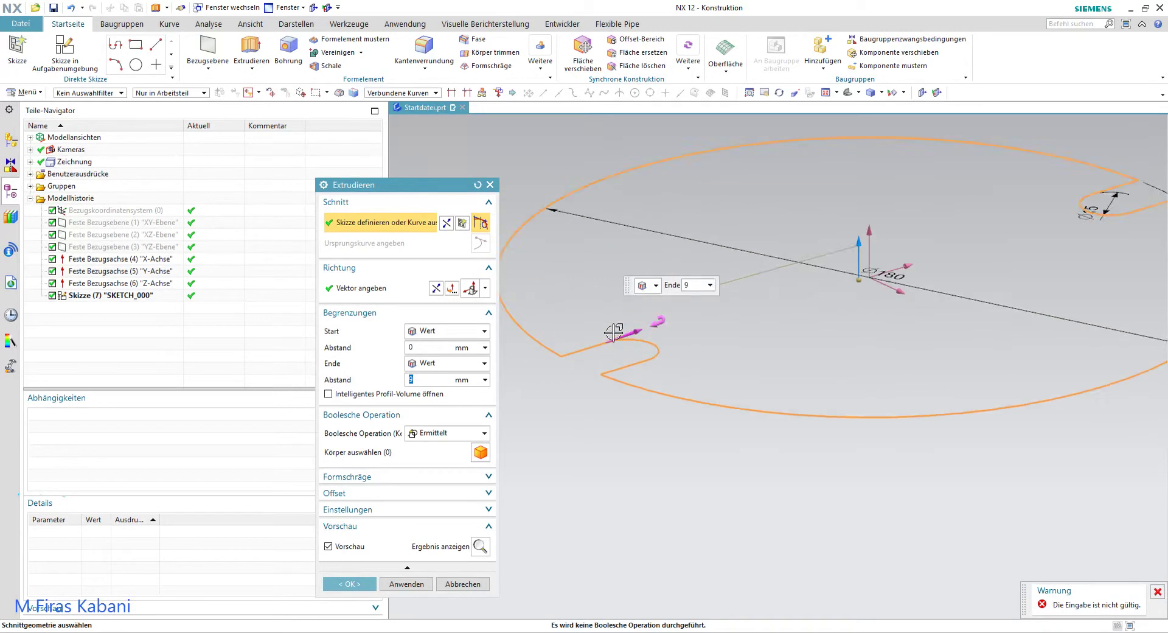
{"action": "scroll", "coordinate": [638, 334], "scroll_direction": "down", "scroll_amount": 3}
{"action": "scroll", "coordinate": [657, 336], "scroll_direction": "up", "scroll_amount": 3}
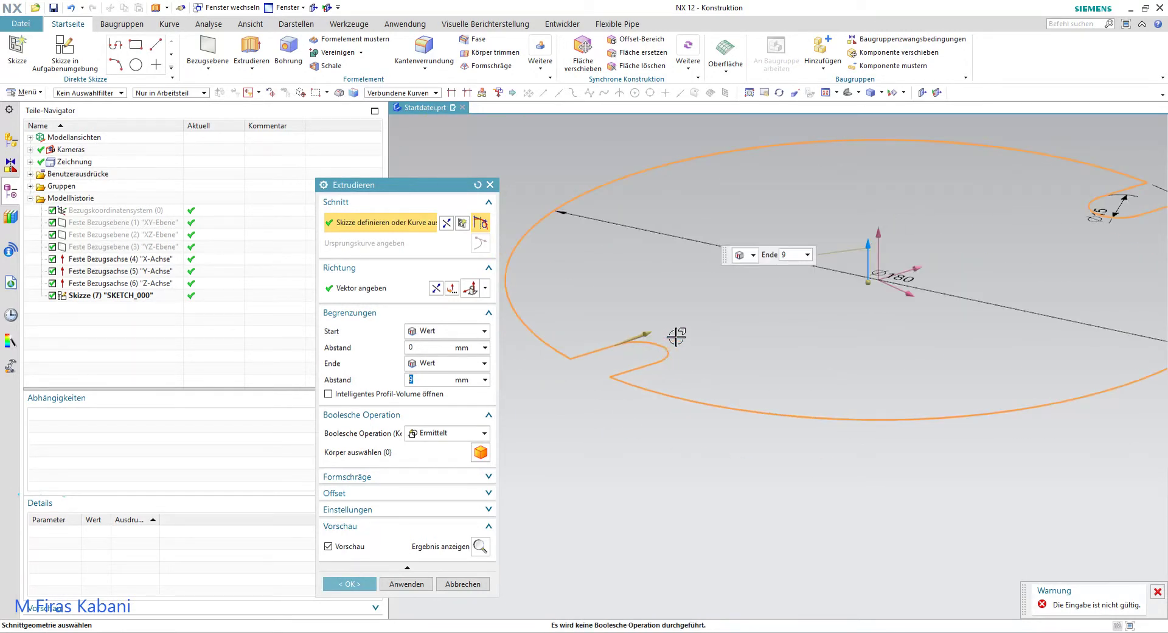
{"action": "left_click", "coordinate": [1155, 591]}
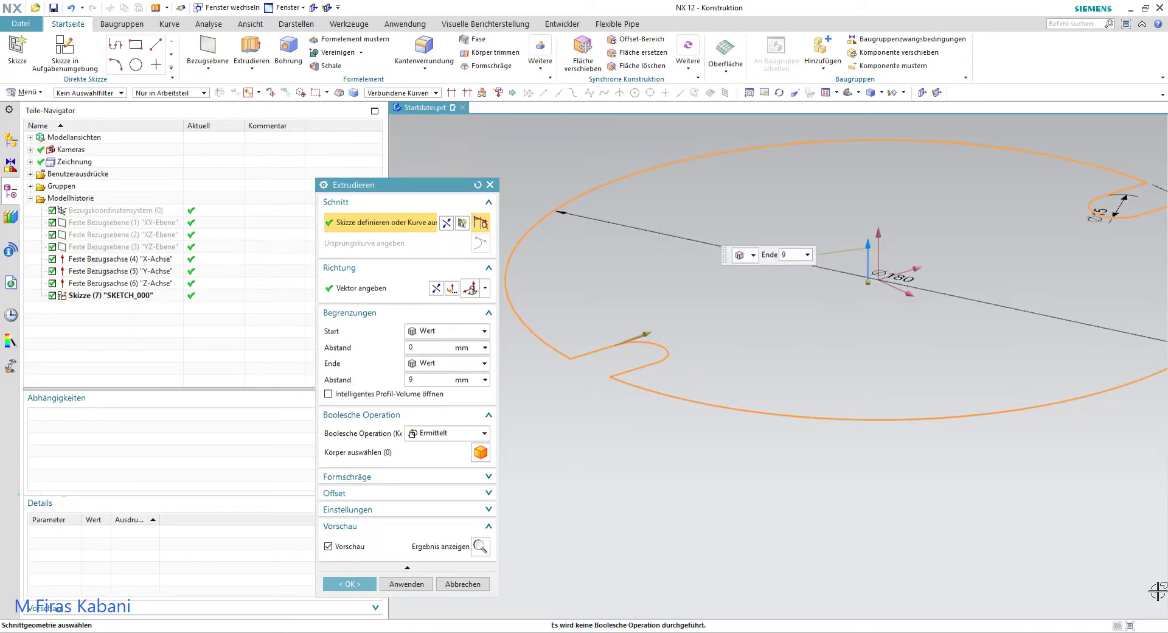
{"action": "left_click", "coordinate": [484, 433]}
{"action": "left_click", "coordinate": [471, 450]}
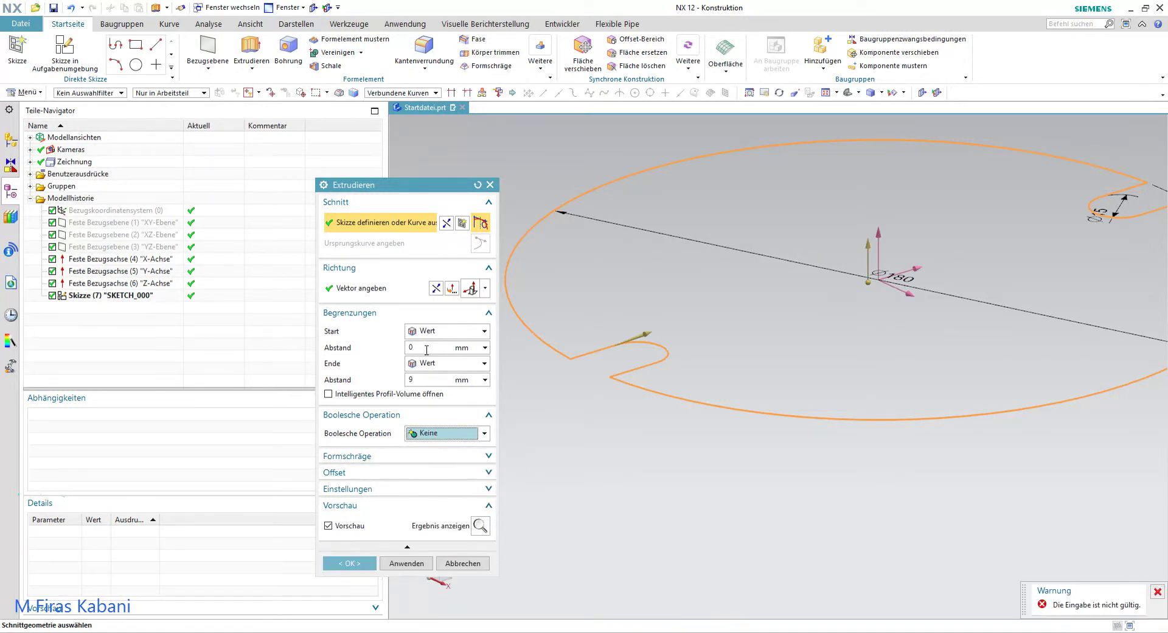
{"action": "left_click", "coordinate": [1157, 591]}
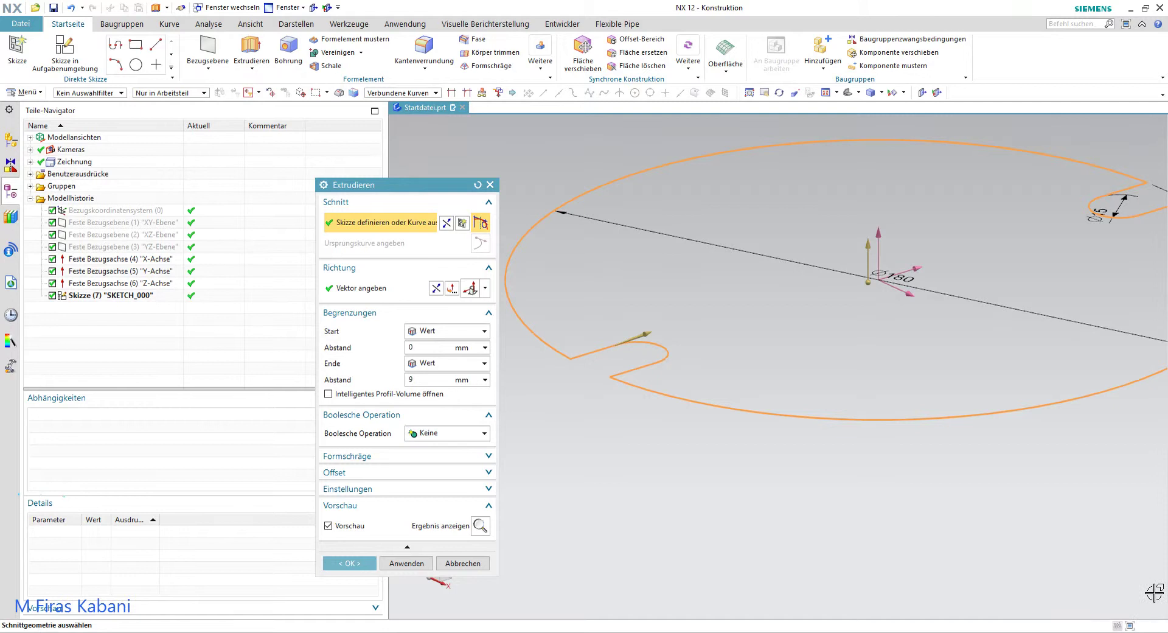
{"action": "key", "text": "Escape"}
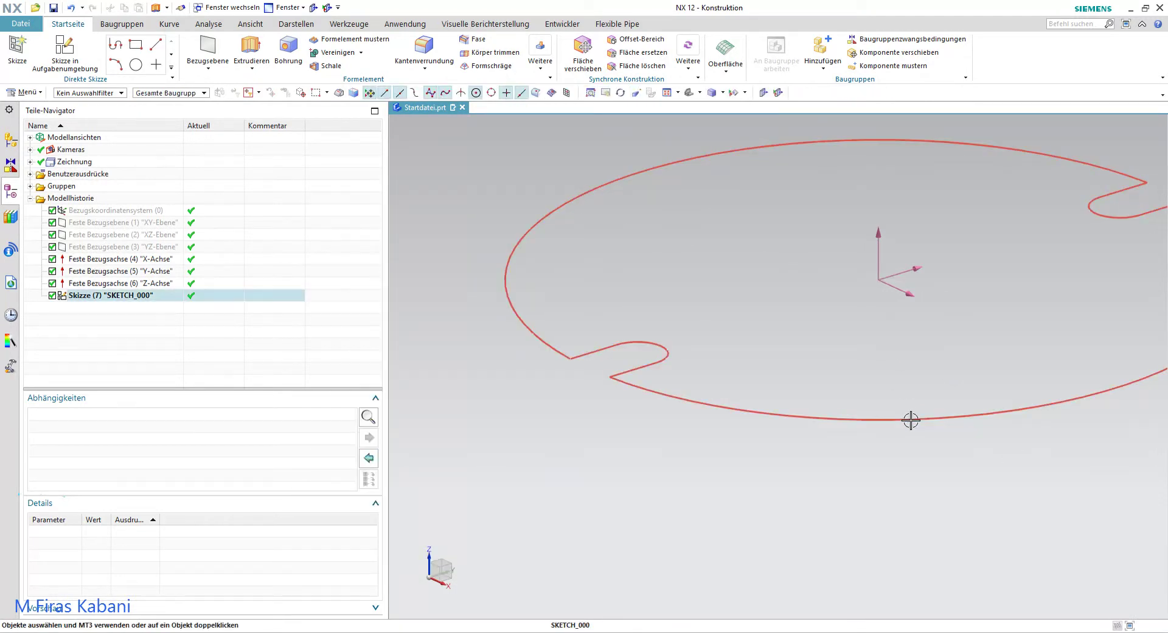
Step: Reopen SKETCH_000 for editing and box-select the geometry around the centre square, then clear it
{"action": "left_click", "coordinate": [911, 418]}
{"action": "right_click", "coordinate": [911, 420]}
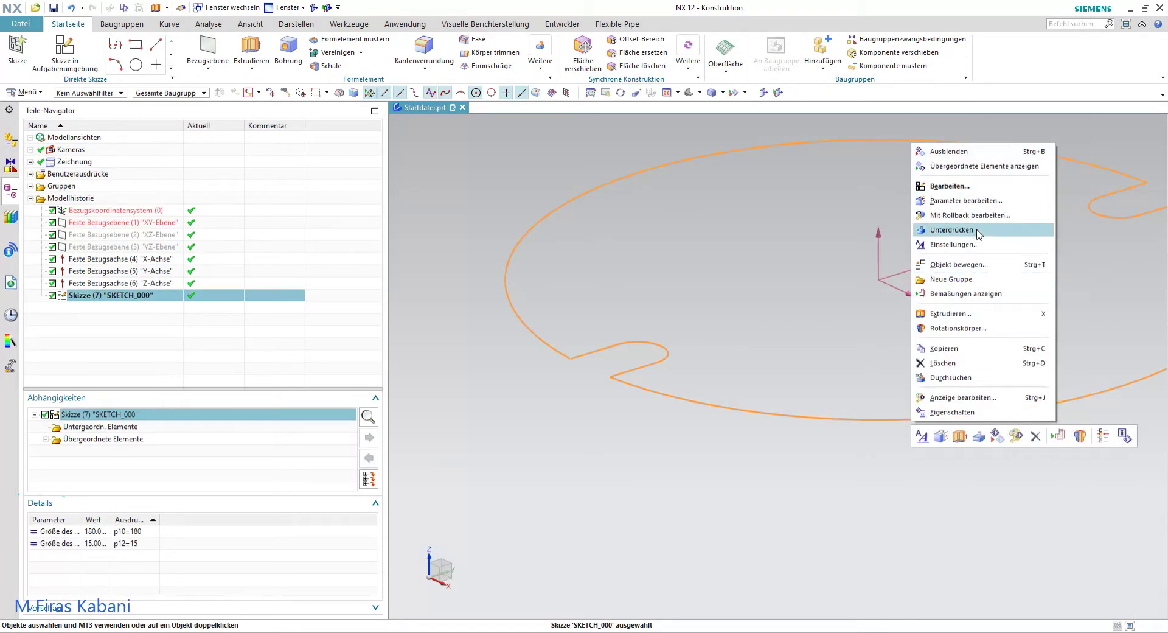
{"action": "left_click", "coordinate": [978, 215]}
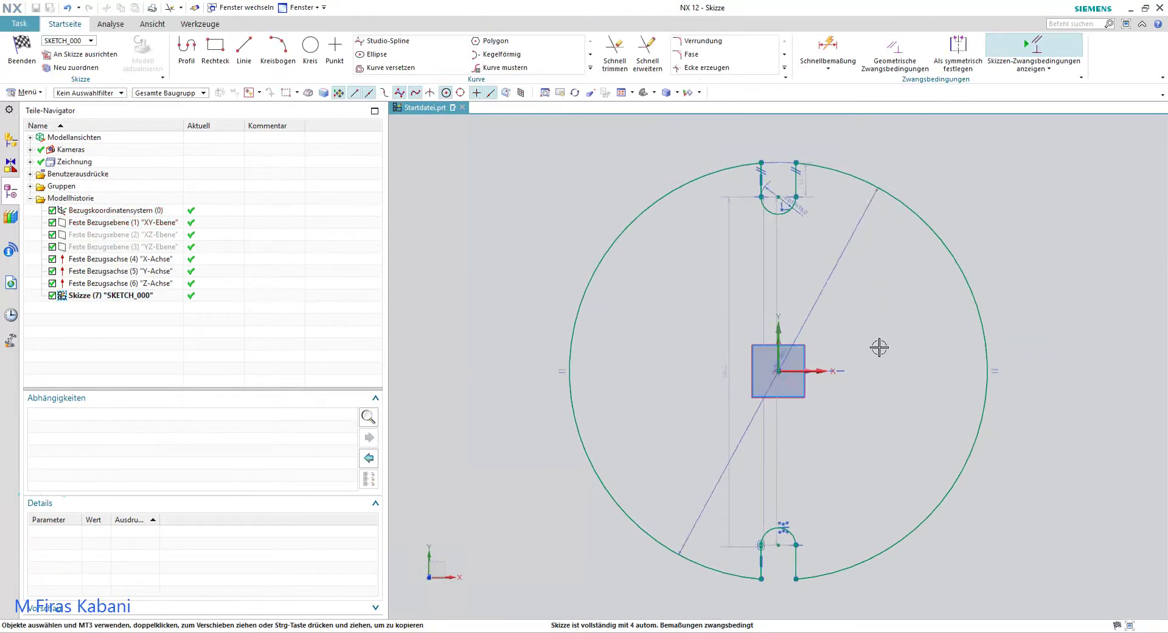
{"action": "scroll", "coordinate": [852, 359], "scroll_direction": "up", "scroll_amount": 2}
{"action": "scroll", "coordinate": [767, 383], "scroll_direction": "up", "scroll_amount": 4}
{"action": "scroll", "coordinate": [722, 384], "scroll_direction": "up", "scroll_amount": 1}
{"action": "left_click_drag", "start_coordinate": [816, 286], "coordinate": [561, 448]}
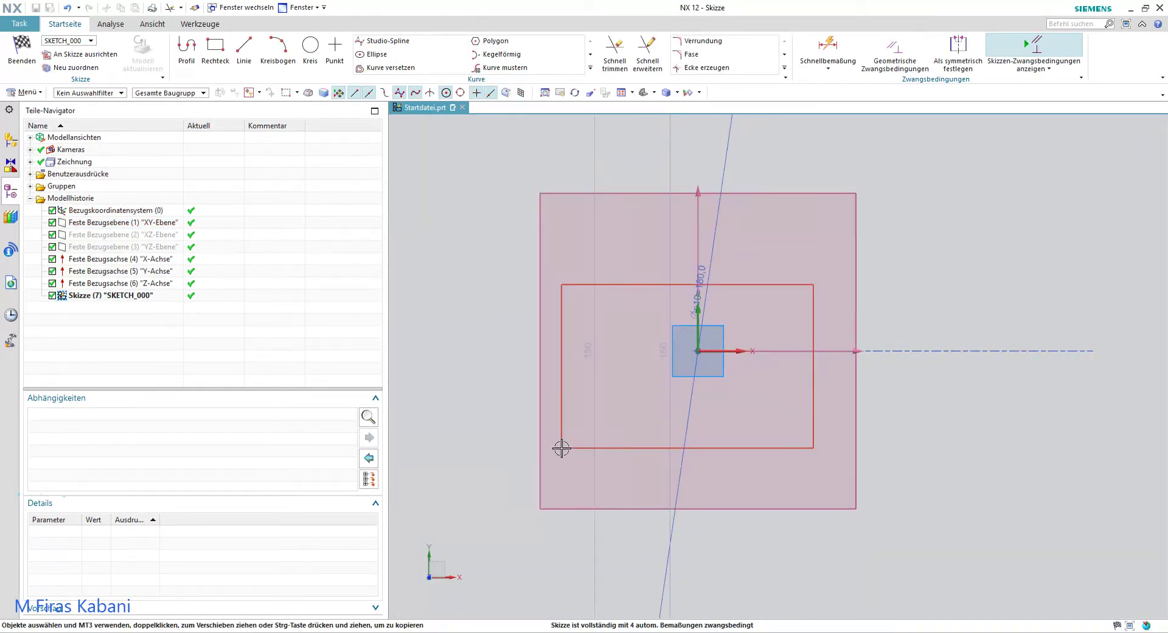
{"action": "key", "text": "Escape"}
Step: Zoom around the slotted disc outline and bring the whole circle back into view
{"action": "scroll", "coordinate": [700, 395], "scroll_direction": "down", "scroll_amount": 3}
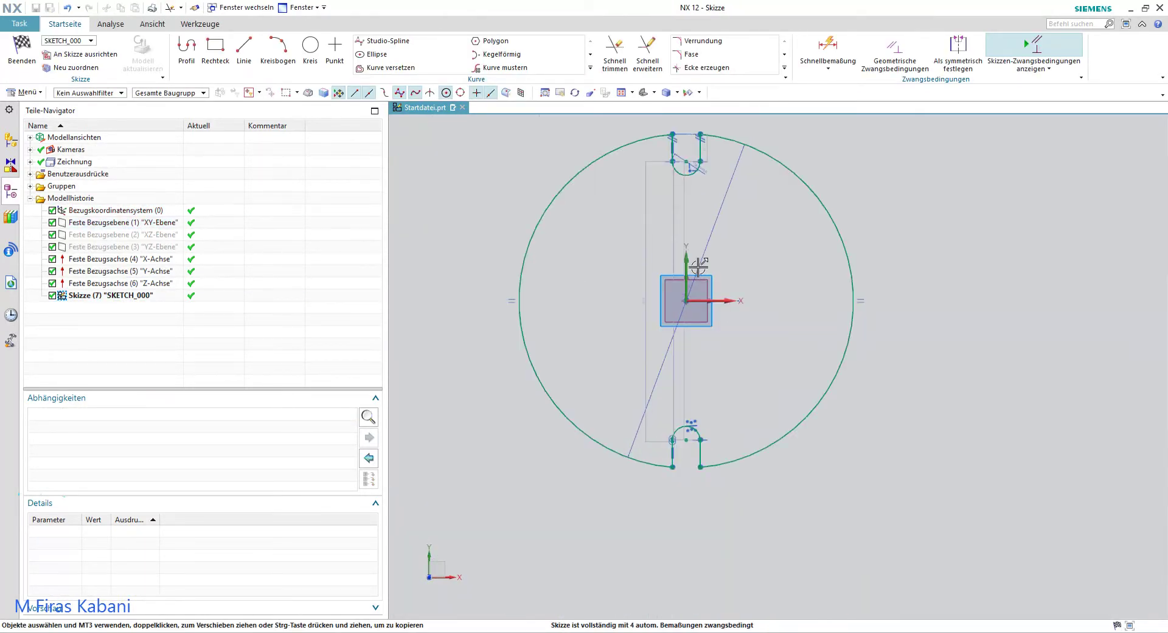
{"action": "scroll", "coordinate": [715, 183], "scroll_direction": "up", "scroll_amount": 4}
{"action": "scroll", "coordinate": [709, 194], "scroll_direction": "up", "scroll_amount": 6}
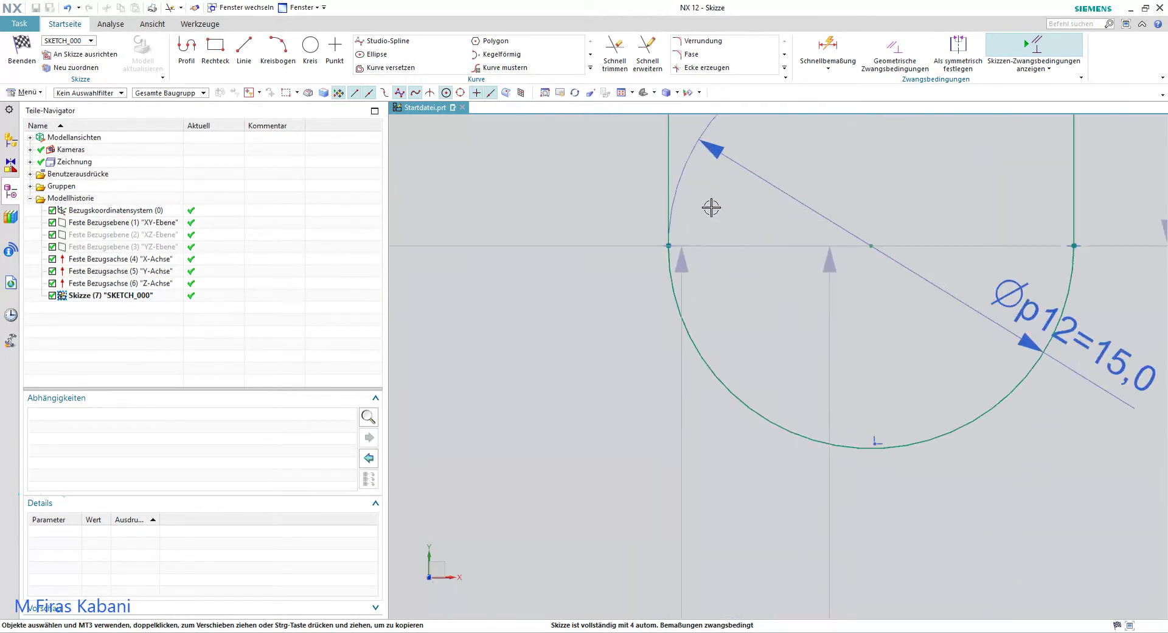
{"action": "scroll", "coordinate": [1068, 229], "scroll_direction": "up", "scroll_amount": 2}
{"action": "scroll", "coordinate": [1038, 203], "scroll_direction": "up", "scroll_amount": 2}
{"action": "scroll", "coordinate": [986, 198], "scroll_direction": "down", "scroll_amount": 4}
{"action": "scroll", "coordinate": [864, 180], "scroll_direction": "down", "scroll_amount": 5}
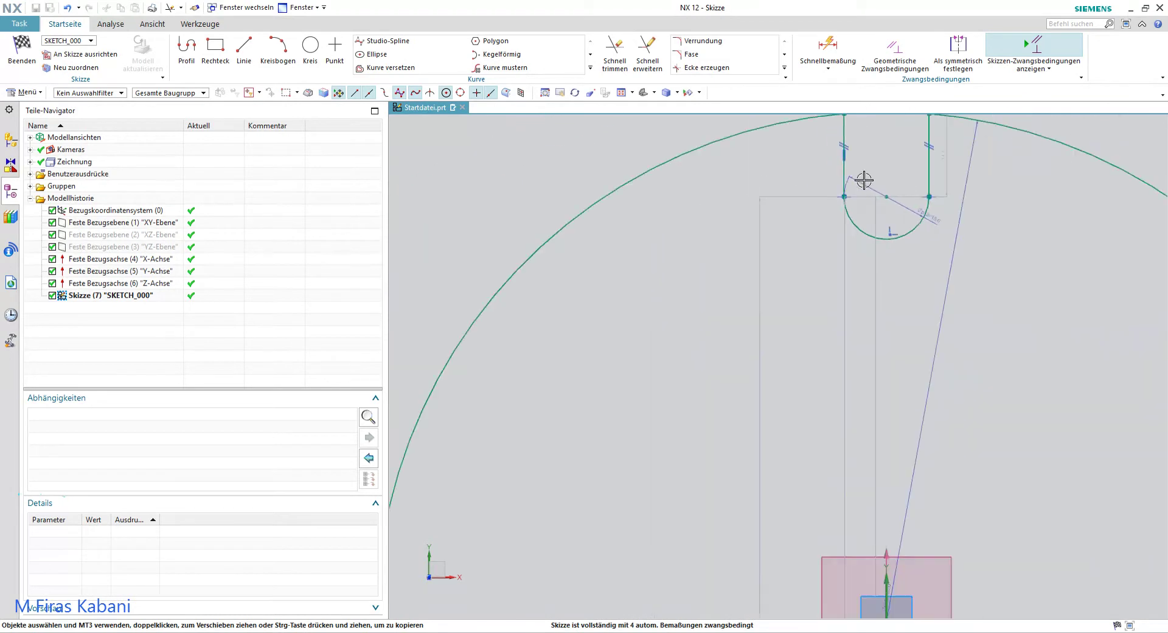
{"action": "scroll", "coordinate": [894, 236], "scroll_direction": "up", "scroll_amount": 4}
{"action": "scroll", "coordinate": [899, 252], "scroll_direction": "up", "scroll_amount": 4}
{"action": "scroll", "coordinate": [887, 242], "scroll_direction": "up", "scroll_amount": 1}
{"action": "scroll", "coordinate": [876, 274], "scroll_direction": "down", "scroll_amount": 6}
{"action": "scroll", "coordinate": [886, 365], "scroll_direction": "down", "scroll_amount": 3}
{"action": "scroll", "coordinate": [889, 438], "scroll_direction": "down", "scroll_amount": 2}
{"action": "scroll", "coordinate": [876, 474], "scroll_direction": "up", "scroll_amount": 3}
{"action": "scroll", "coordinate": [871, 469], "scroll_direction": "up", "scroll_amount": 5}
{"action": "scroll", "coordinate": [863, 411], "scroll_direction": "up", "scroll_amount": 1}
{"action": "scroll", "coordinate": [847, 380], "scroll_direction": "up", "scroll_amount": 3}
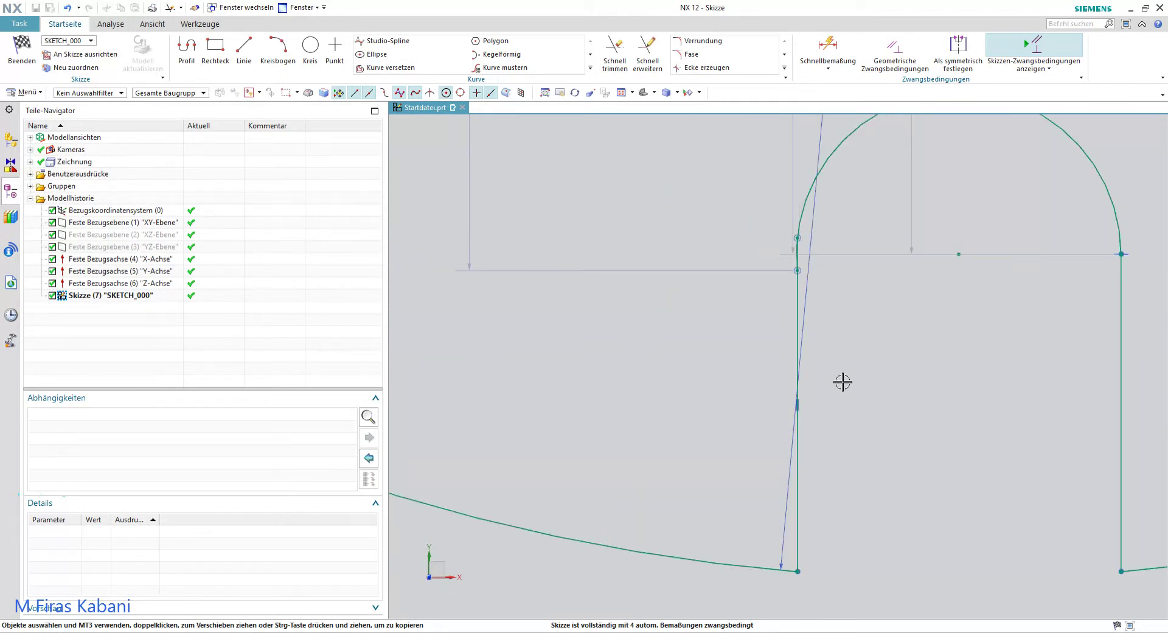
{"action": "scroll", "coordinate": [791, 274], "scroll_direction": "down", "scroll_amount": 3}
{"action": "scroll", "coordinate": [764, 182], "scroll_direction": "down", "scroll_amount": 3}
{"action": "scroll", "coordinate": [841, 163], "scroll_direction": "up", "scroll_amount": 2}
{"action": "scroll", "coordinate": [842, 163], "scroll_direction": "down", "scroll_amount": 2}
{"action": "scroll", "coordinate": [858, 162], "scroll_direction": "down", "scroll_amount": 2}
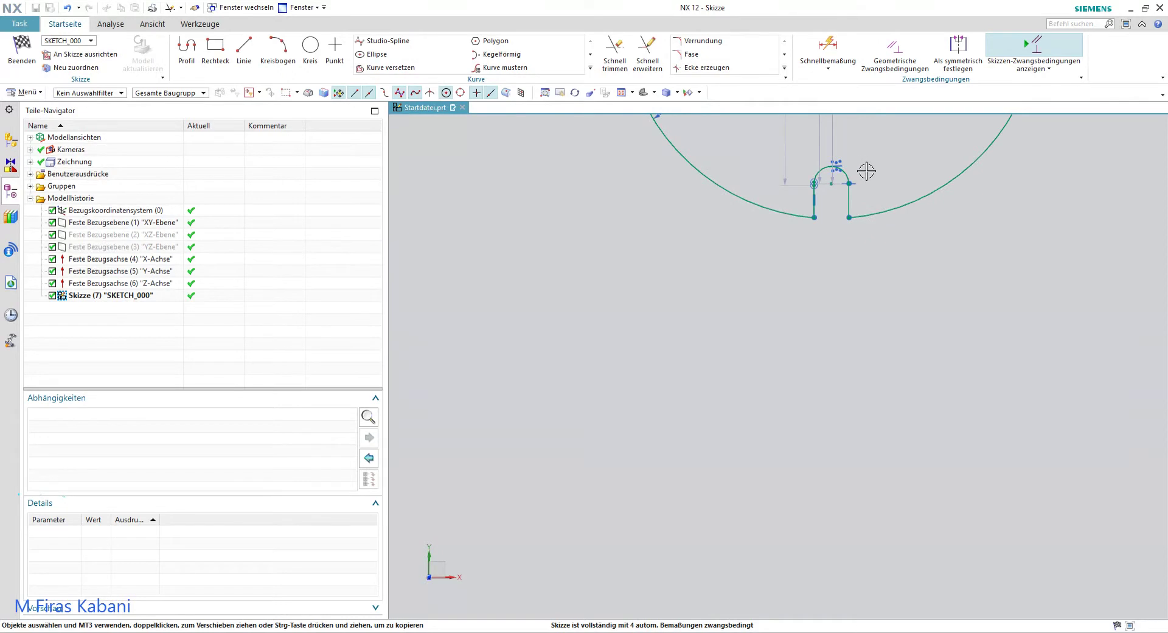
{"action": "mouse_move", "coordinate": [876, 198]}
{"action": "middle_mouse_down", "text": "shift"}
{"action": "mouse_move", "coordinate": [805, 465]}
{"action": "mouse_move", "coordinate": [775, 505]}
{"action": "middle_mouse_up", "text": "shift"}
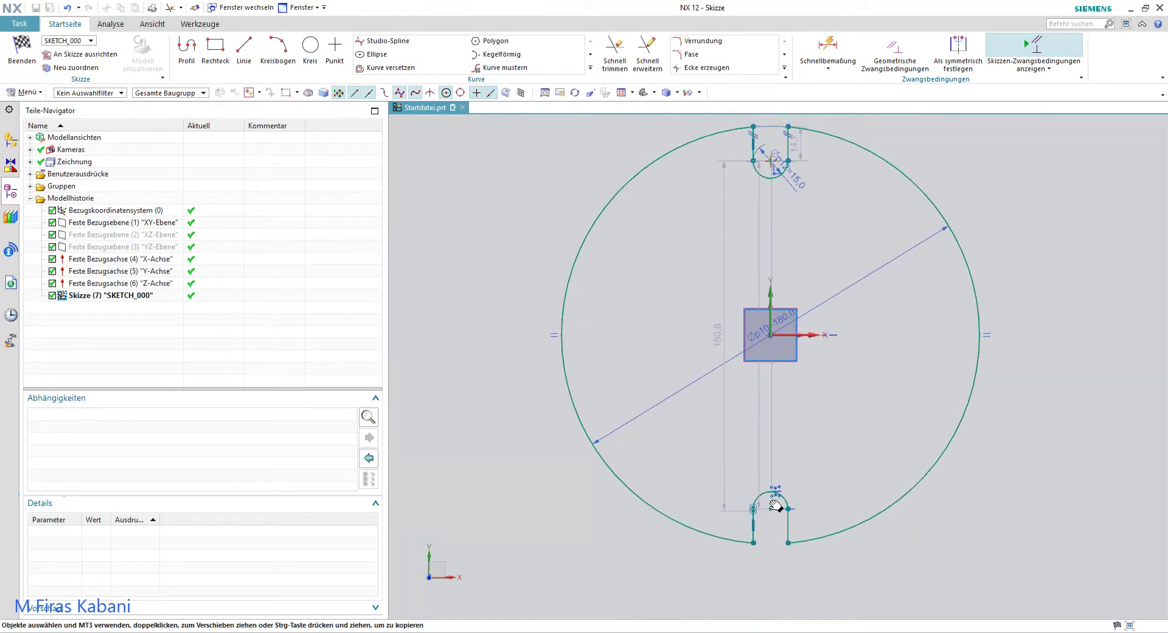
{"action": "scroll", "coordinate": [776, 532], "scroll_direction": "up", "scroll_amount": 2}
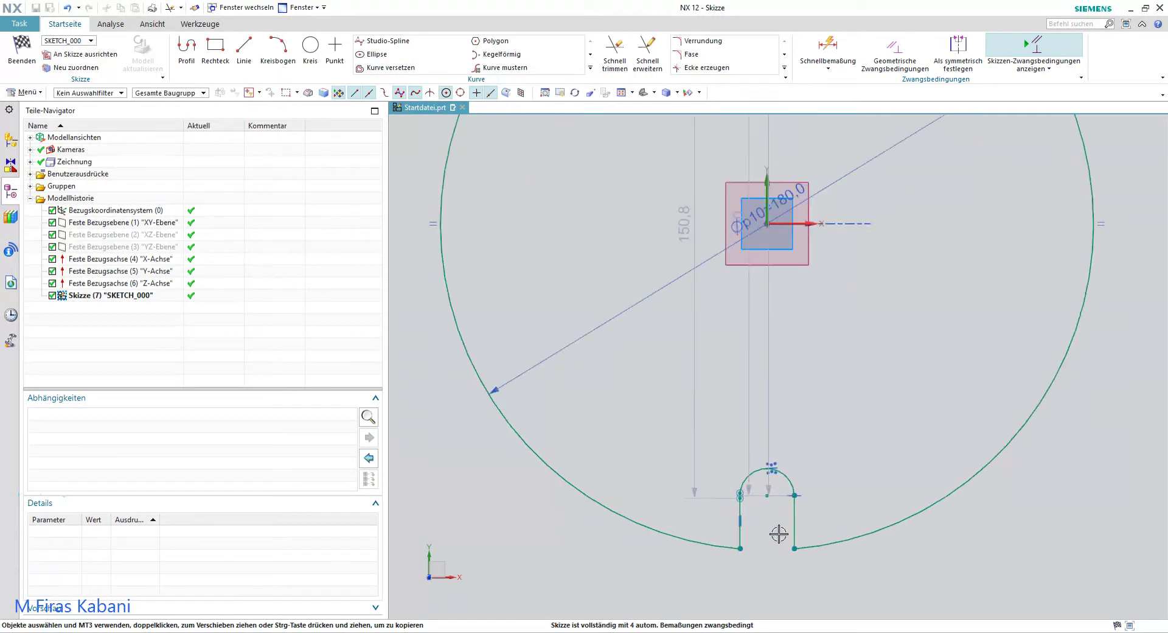
Step: Pick the slot's linear dimension through QuickPick, deselect it, and finish the sketch
{"action": "left_click", "coordinate": [766, 496]}
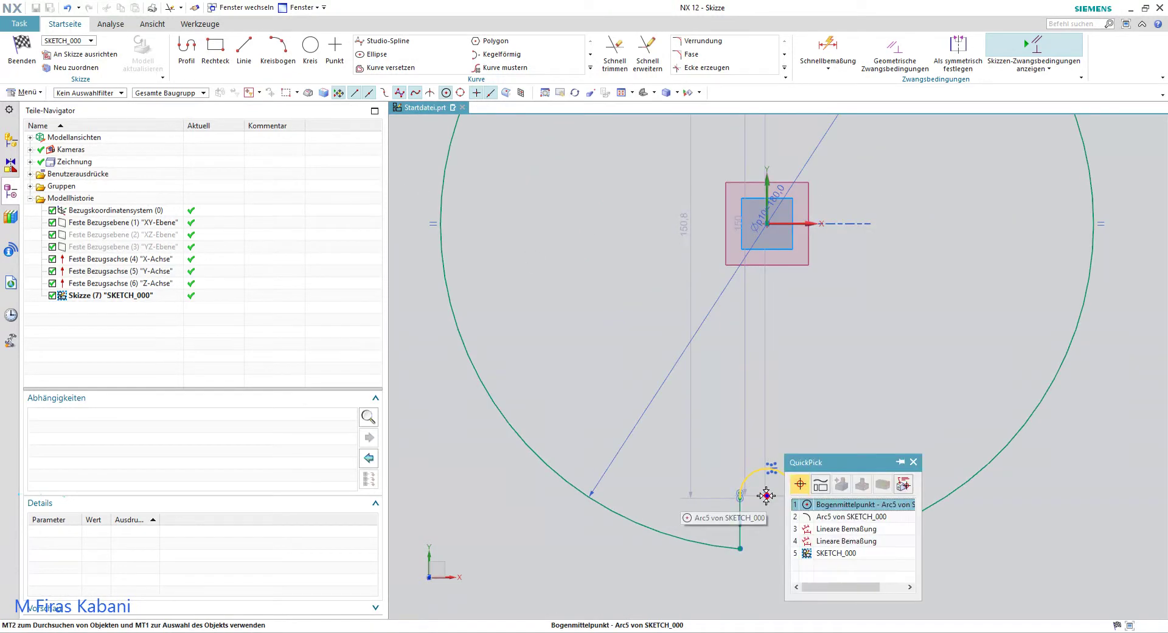
{"action": "left_click", "coordinate": [836, 529]}
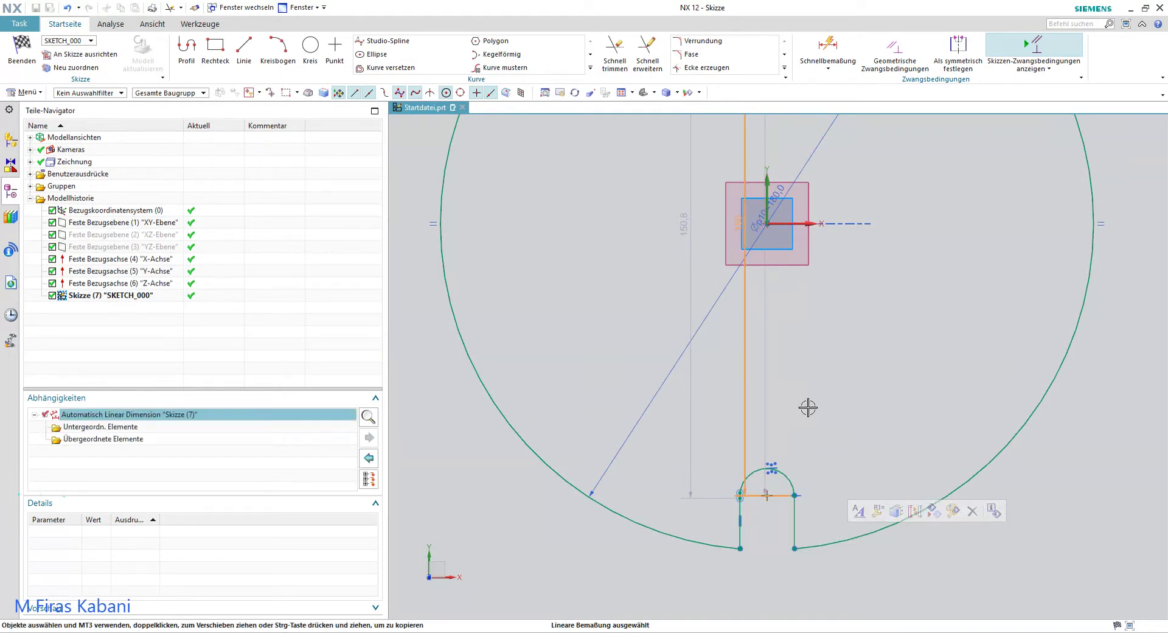
{"action": "scroll", "coordinate": [807, 407], "scroll_direction": "up", "scroll_amount": 2}
{"action": "key", "text": "Escape"}
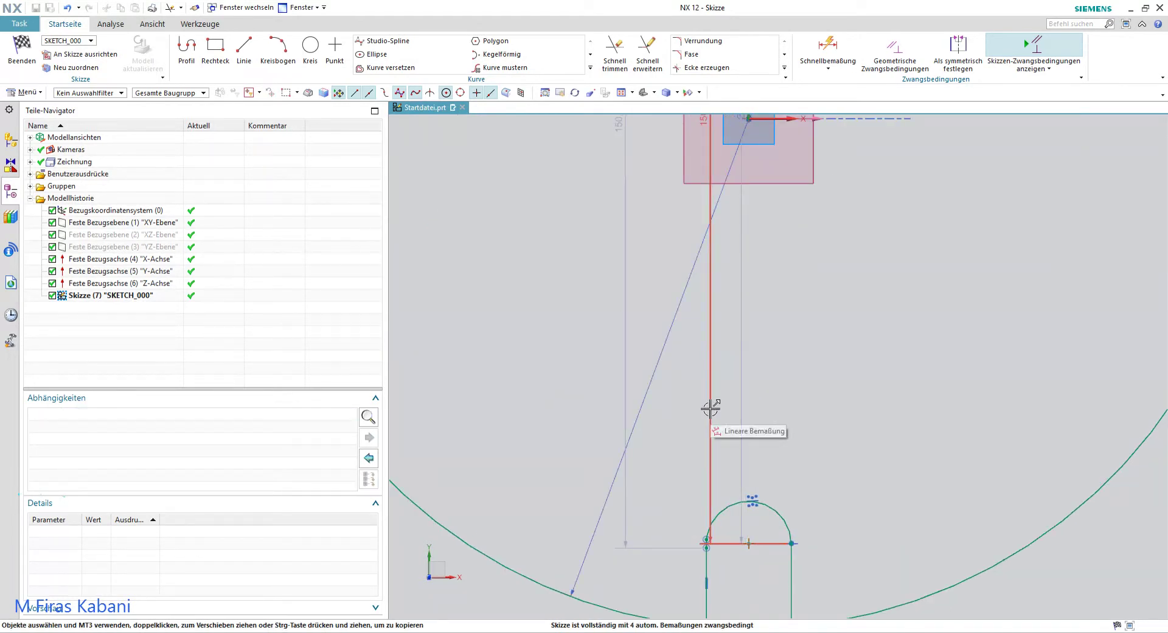
{"action": "left_click", "coordinate": [710, 410]}
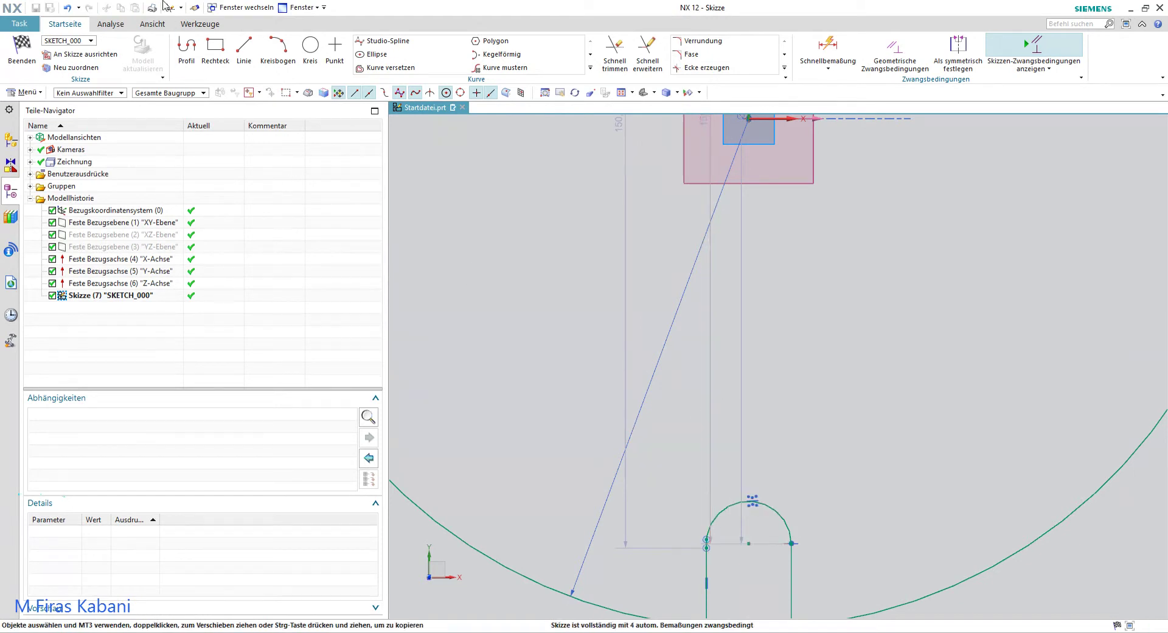
{"action": "left_click", "coordinate": [22, 48]}
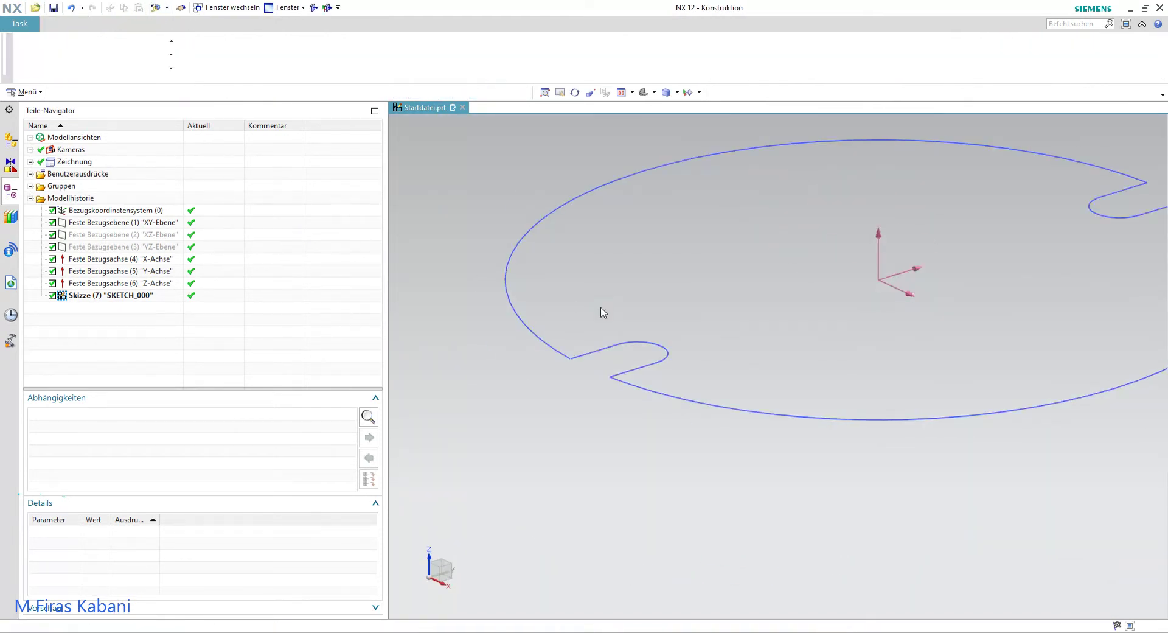
{"action": "left_click", "coordinate": [252, 68]}
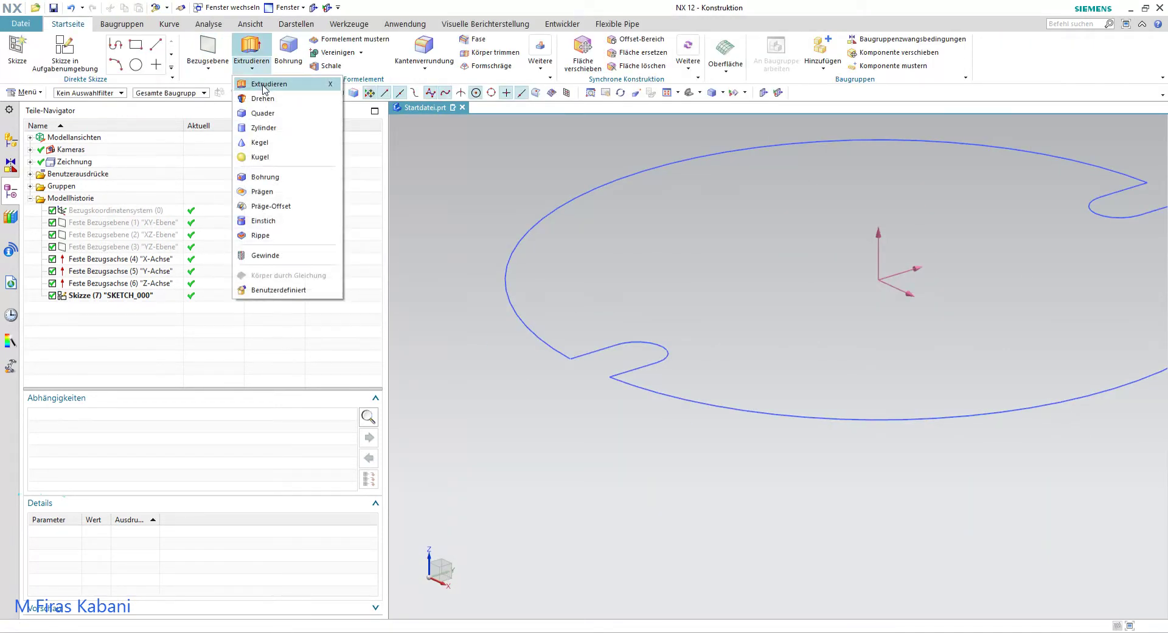
{"action": "left_click", "coordinate": [261, 84]}
{"action": "left_click", "coordinate": [703, 402]}
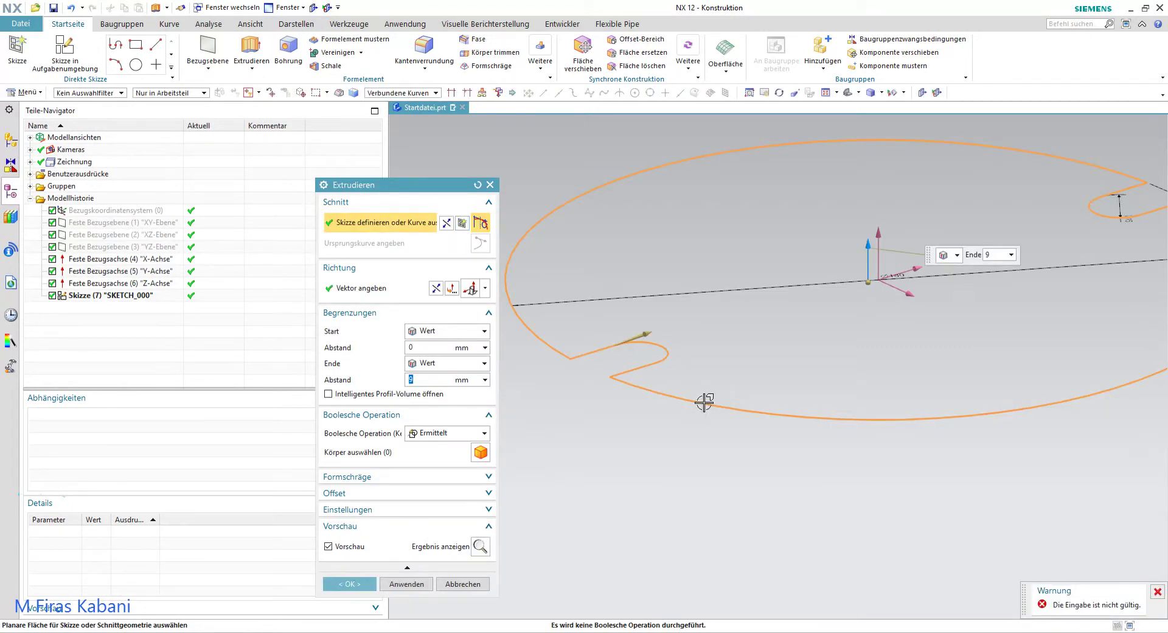
{"action": "scroll", "coordinate": [906, 250], "scroll_direction": "up", "scroll_amount": 2}
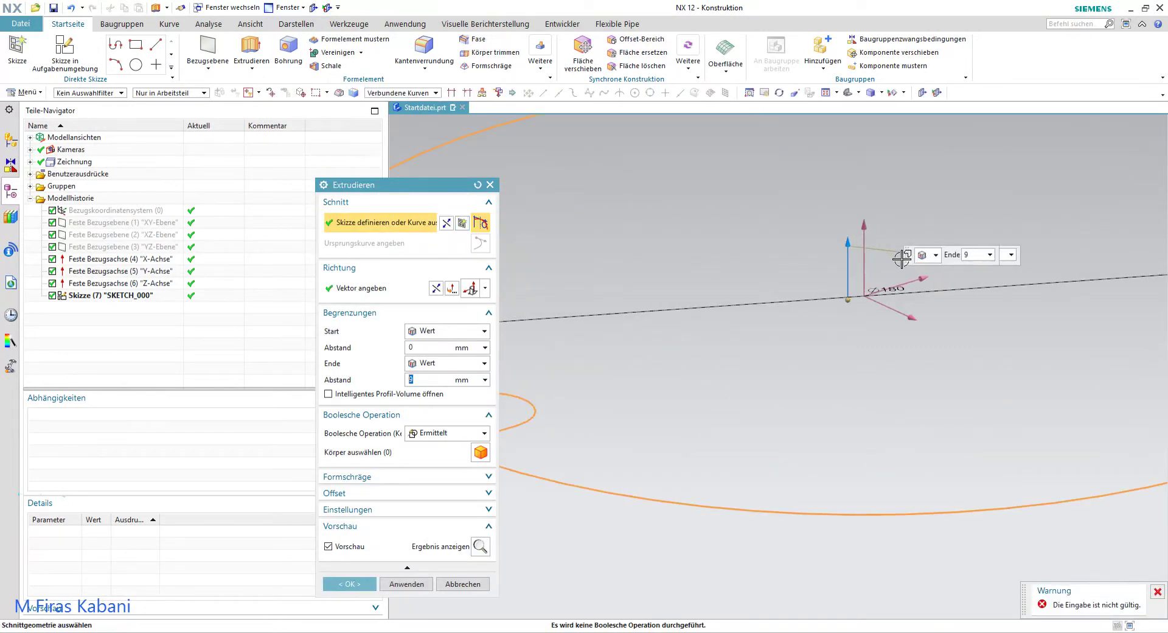
{"action": "scroll", "coordinate": [834, 332], "scroll_direction": "up", "scroll_amount": 2}
{"action": "left_click_drag", "start_coordinate": [816, 333], "coordinate": [824, 183]}
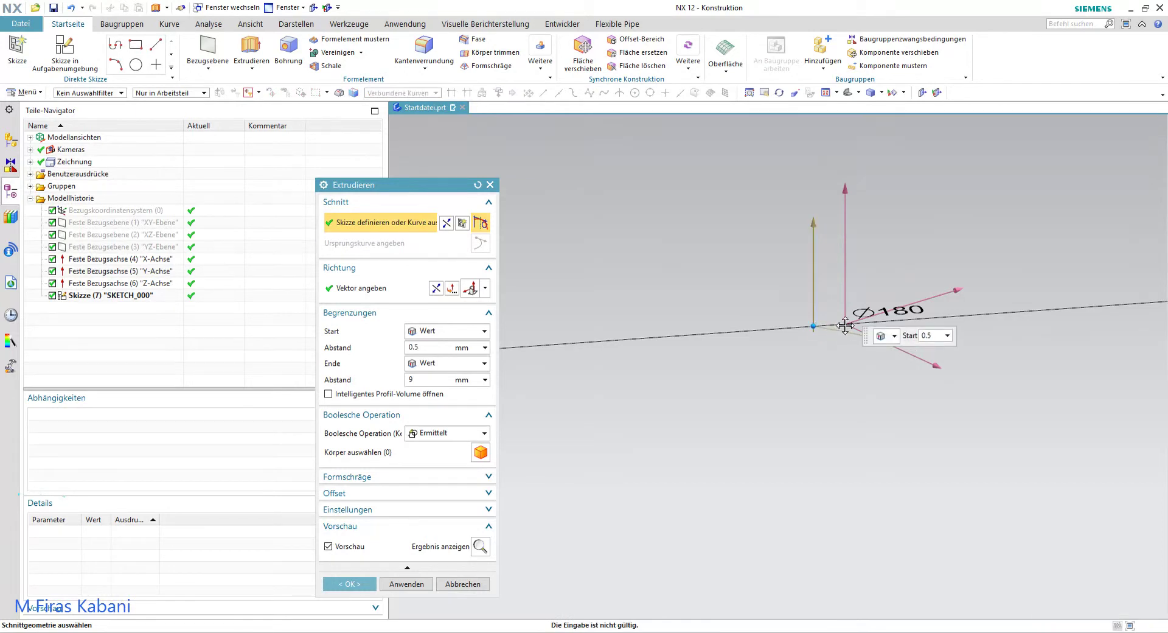
{"action": "scroll", "coordinate": [949, 250], "scroll_direction": "down", "scroll_amount": 2}
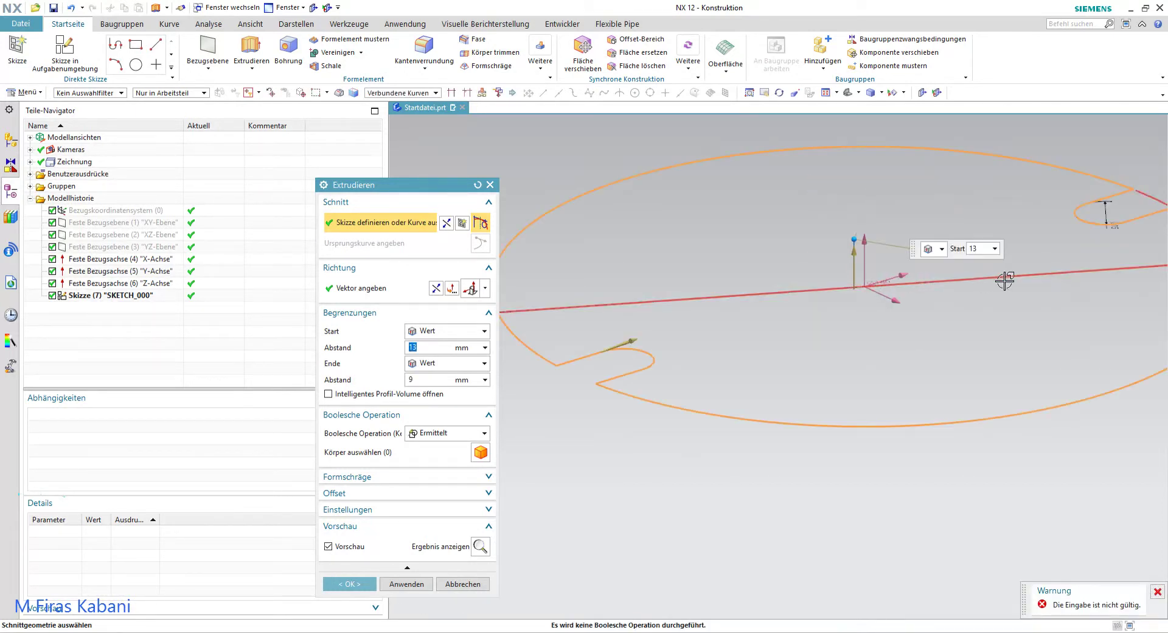
{"action": "key", "text": "Escape"}
{"action": "mouse_move", "coordinate": [991, 263]}
{"action": "middle_mouse_down"}
{"action": "mouse_move", "coordinate": [977, 284]}
{"action": "mouse_move", "coordinate": [1035, 282]}
{"action": "middle_mouse_up"}
{"action": "scroll", "coordinate": [1031, 274], "scroll_direction": "down", "scroll_amount": 2}
{"action": "middle_click_drag", "start_coordinate": [1045, 227], "coordinate": [1107, 204]}
{"action": "scroll", "coordinate": [1108, 203], "scroll_direction": "up", "scroll_amount": 2}
{"action": "scroll", "coordinate": [965, 264], "scroll_direction": "up", "scroll_amount": 3}
{"action": "scroll", "coordinate": [799, 344], "scroll_direction": "up", "scroll_amount": 2}
{"action": "scroll", "coordinate": [681, 243], "scroll_direction": "down", "scroll_amount": 2}
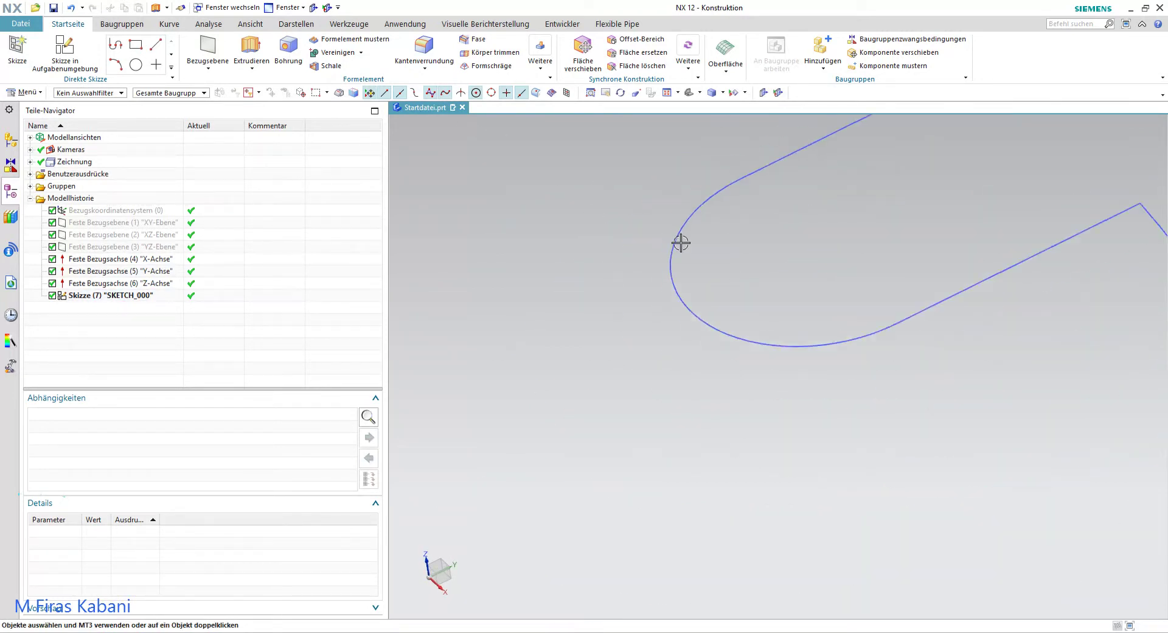
Step: Reopen SKETCH_000 for editing and set the view flat onto the sketch plane
{"action": "left_click", "coordinate": [734, 327]}
{"action": "right_click", "coordinate": [733, 328]}
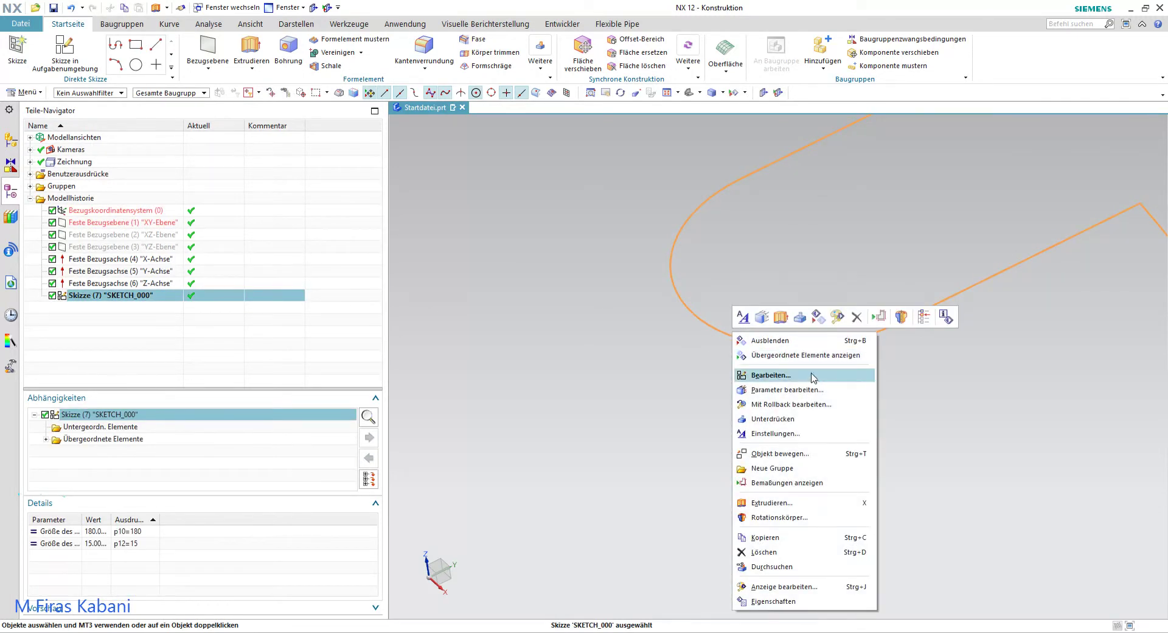
{"action": "left_click", "coordinate": [814, 404]}
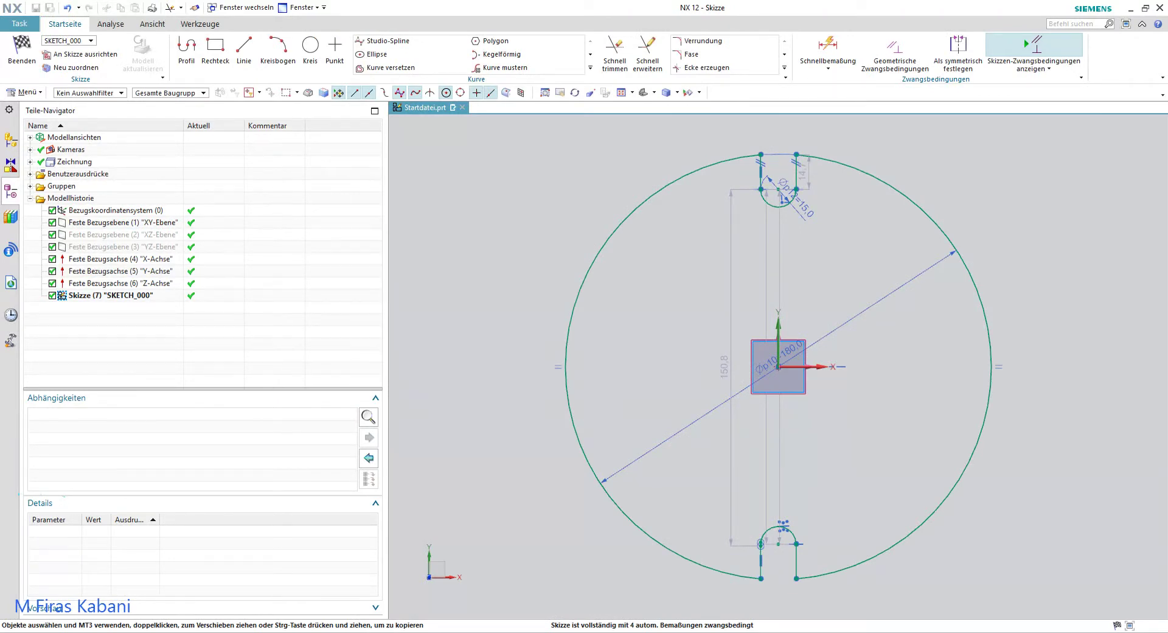
{"action": "scroll", "coordinate": [949, 342], "scroll_direction": "down", "scroll_amount": 2}
{"action": "scroll", "coordinate": [912, 356], "scroll_direction": "up", "scroll_amount": 2}
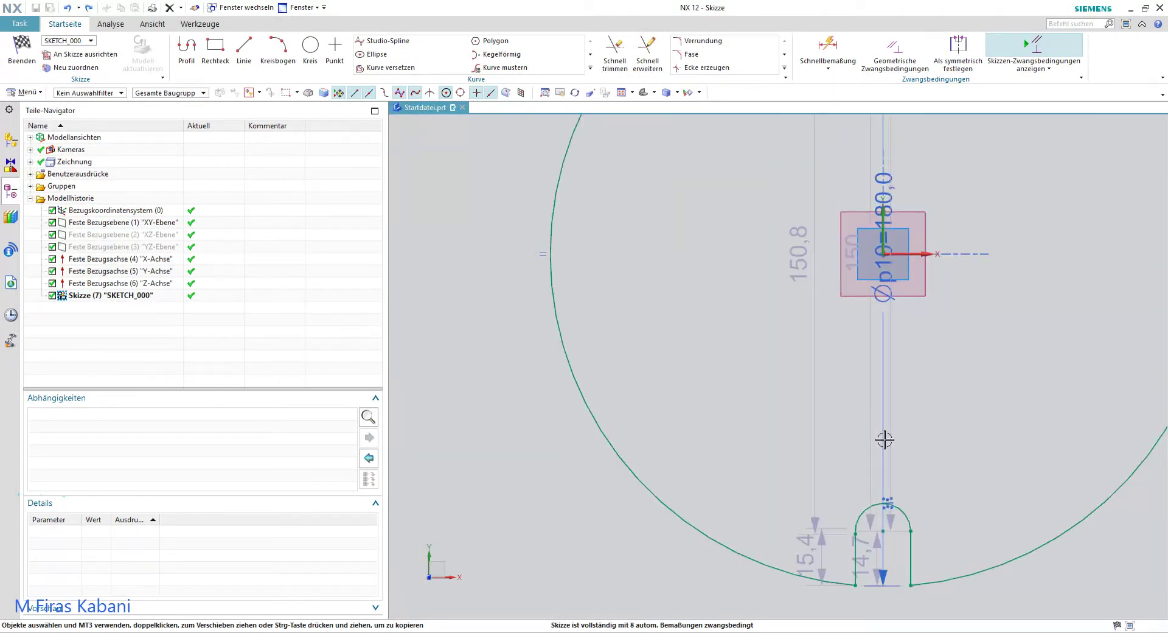
{"action": "middle_click_drag", "start_coordinate": [809, 289], "coordinate": [840, 243]}
{"action": "key", "text": "F8"}
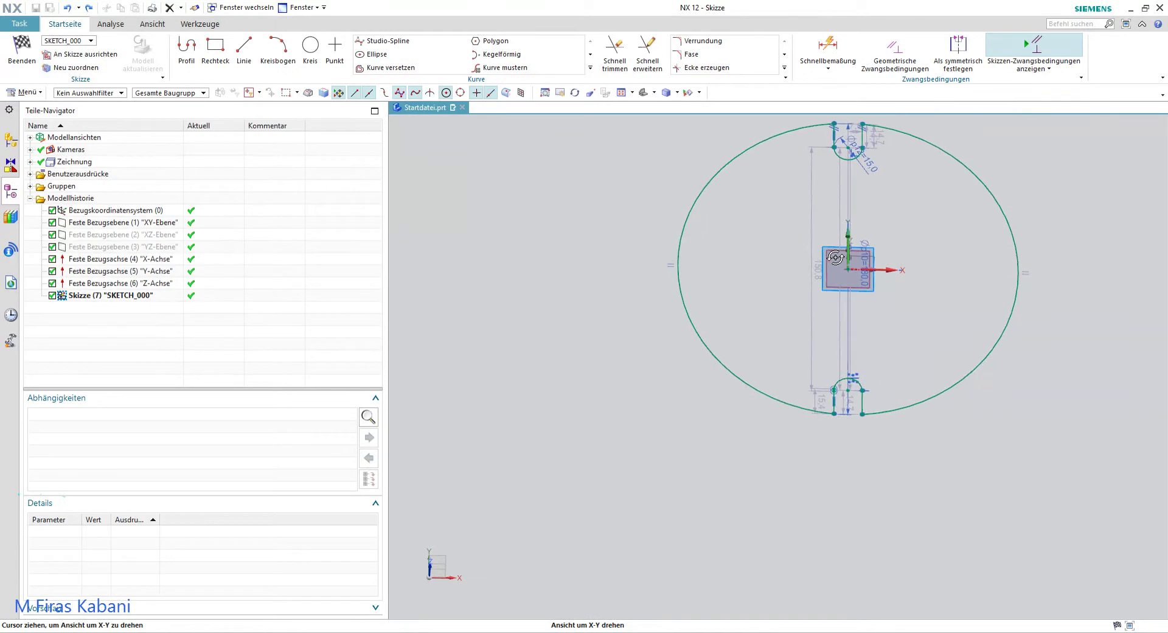
{"action": "scroll", "coordinate": [904, 149], "scroll_direction": "up", "scroll_amount": 2}
{"action": "scroll", "coordinate": [904, 150], "scroll_direction": "up", "scroll_amount": 2}
{"action": "scroll", "coordinate": [811, 251], "scroll_direction": "down", "scroll_amount": 2}
{"action": "scroll", "coordinate": [912, 448], "scroll_direction": "down", "scroll_amount": 2}
{"action": "scroll", "coordinate": [868, 542], "scroll_direction": "up", "scroll_amount": 2}
{"action": "scroll", "coordinate": [879, 469], "scroll_direction": "up", "scroll_amount": 3}
{"action": "scroll", "coordinate": [829, 292], "scroll_direction": "up", "scroll_amount": 3}
{"action": "scroll", "coordinate": [803, 303], "scroll_direction": "up", "scroll_amount": 3}
{"action": "scroll", "coordinate": [770, 317], "scroll_direction": "up", "scroll_amount": 2}
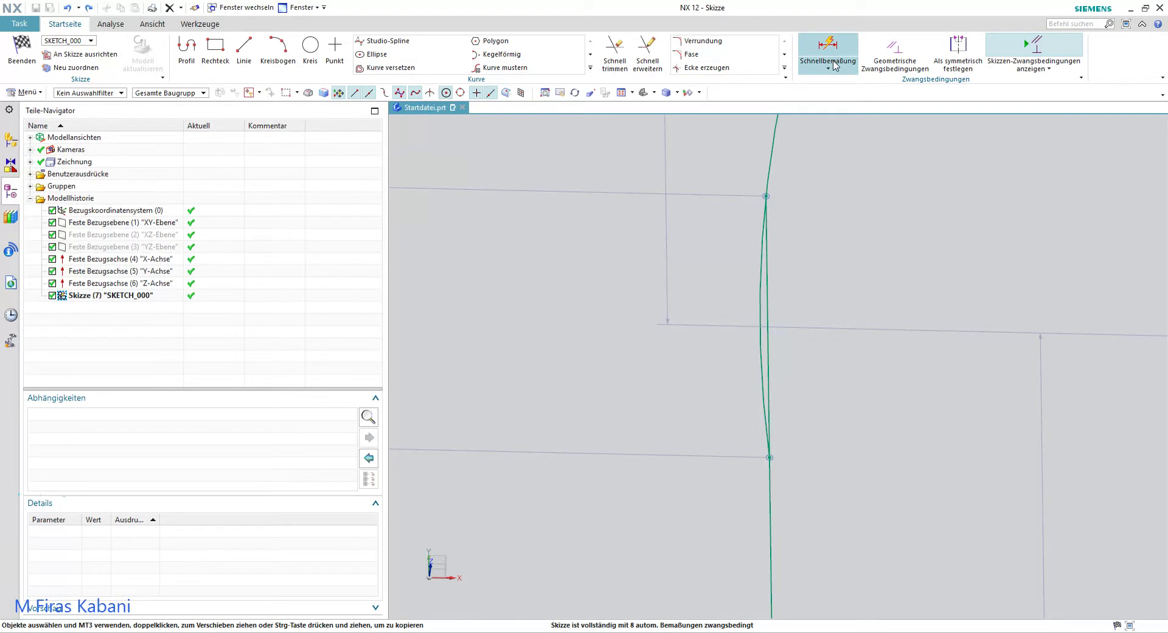
Step: Quick-trim the stray arc segment at the slot edge and finish the sketch
{"action": "left_click", "coordinate": [609, 59]}
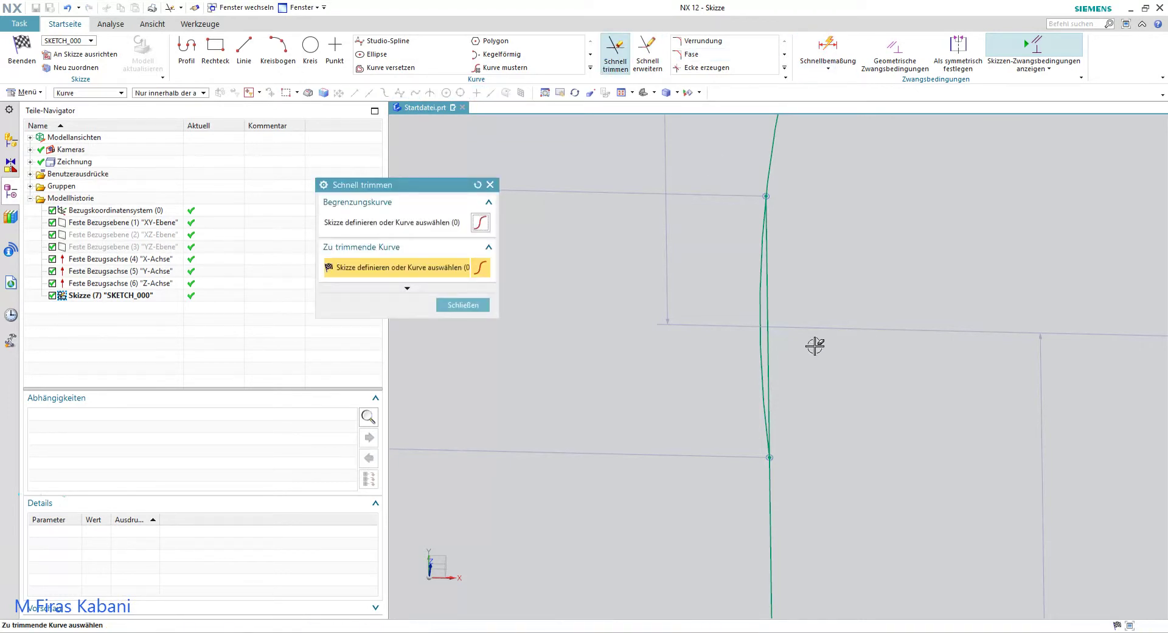
{"action": "left_click", "coordinate": [759, 335]}
{"action": "scroll", "coordinate": [807, 307], "scroll_direction": "up", "scroll_amount": 2}
{"action": "scroll", "coordinate": [929, 304], "scroll_direction": "up", "scroll_amount": 2}
{"action": "scroll", "coordinate": [1034, 282], "scroll_direction": "up", "scroll_amount": 2}
{"action": "scroll", "coordinate": [1074, 284], "scroll_direction": "up", "scroll_amount": 2}
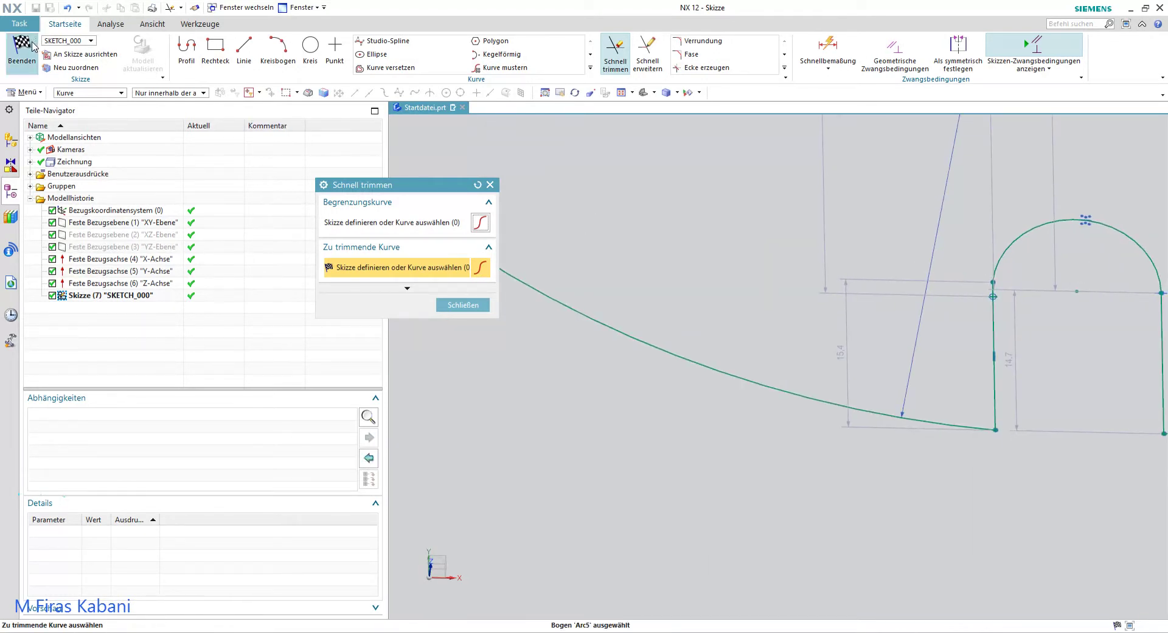
{"action": "left_click", "coordinate": [32, 46]}
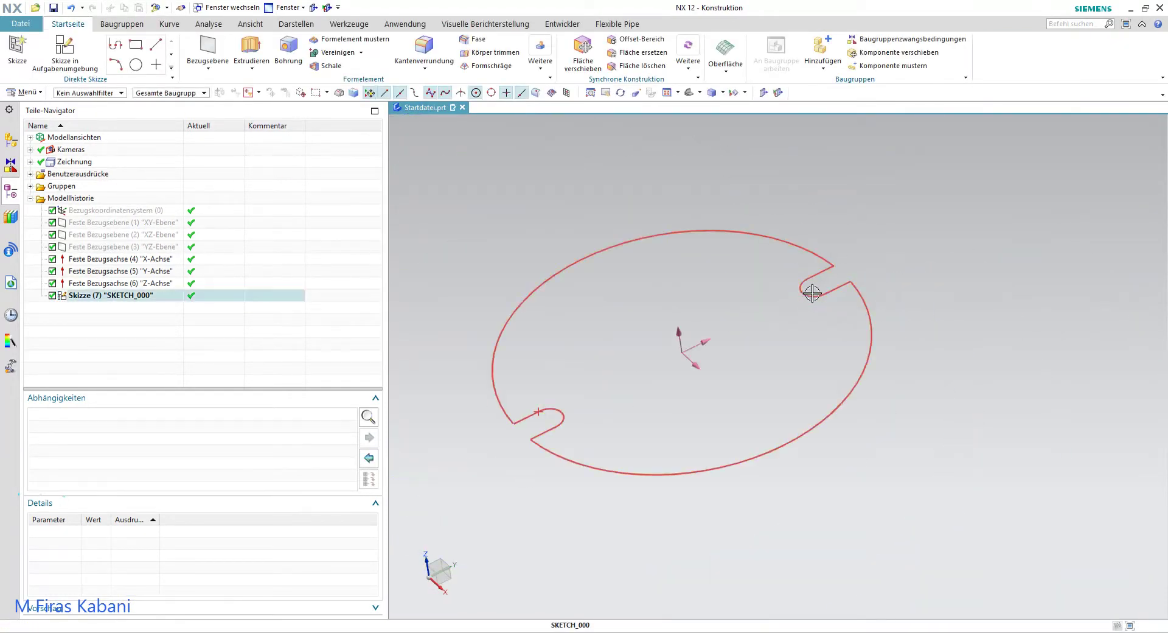
Step: Extrude the slotted outline 20 mm into a solid disc, then bring up the Teil 1 drawing
{"action": "left_click", "coordinate": [251, 49]}
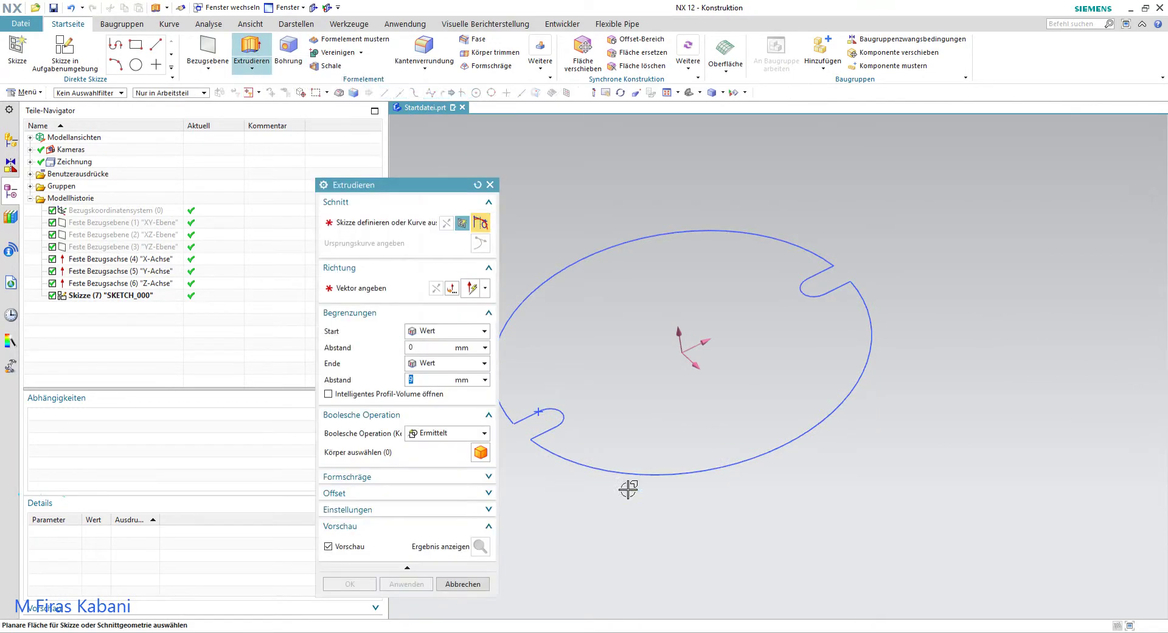
{"action": "left_click", "coordinate": [637, 473]}
{"action": "type", "text": "20"}
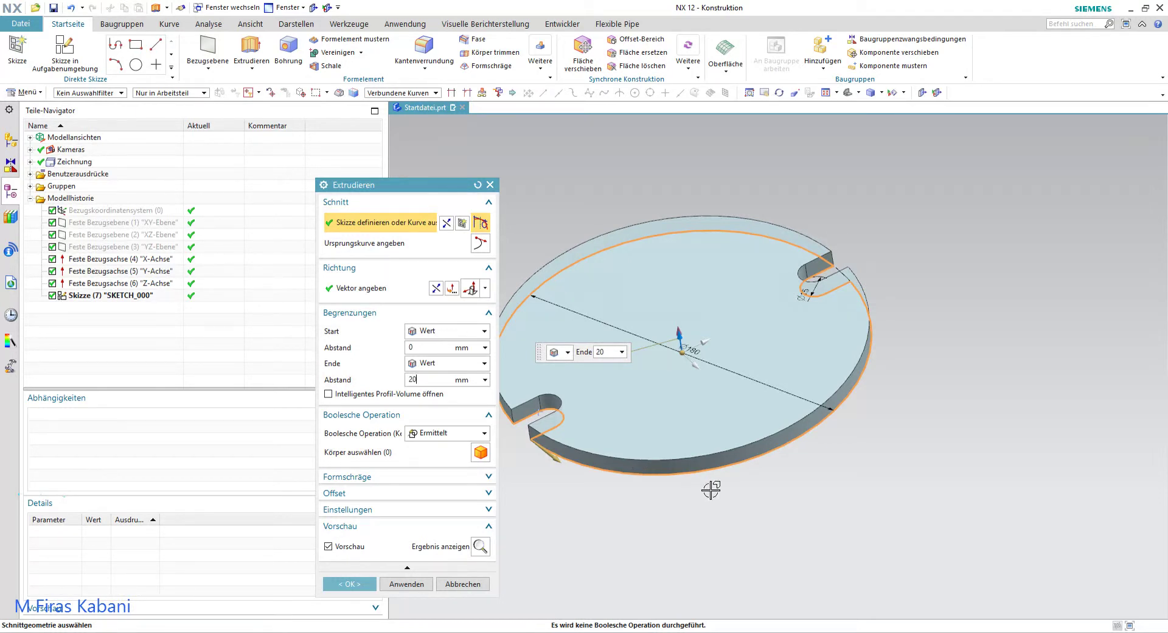
{"action": "key", "text": "Return"}
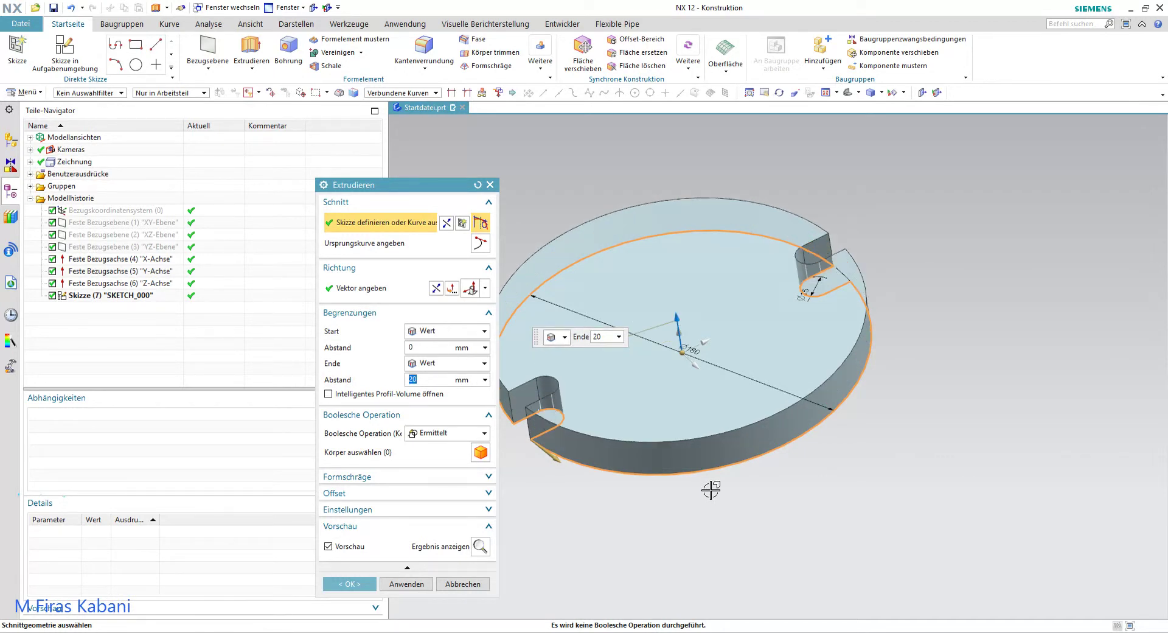
{"action": "left_click", "coordinate": [339, 584]}
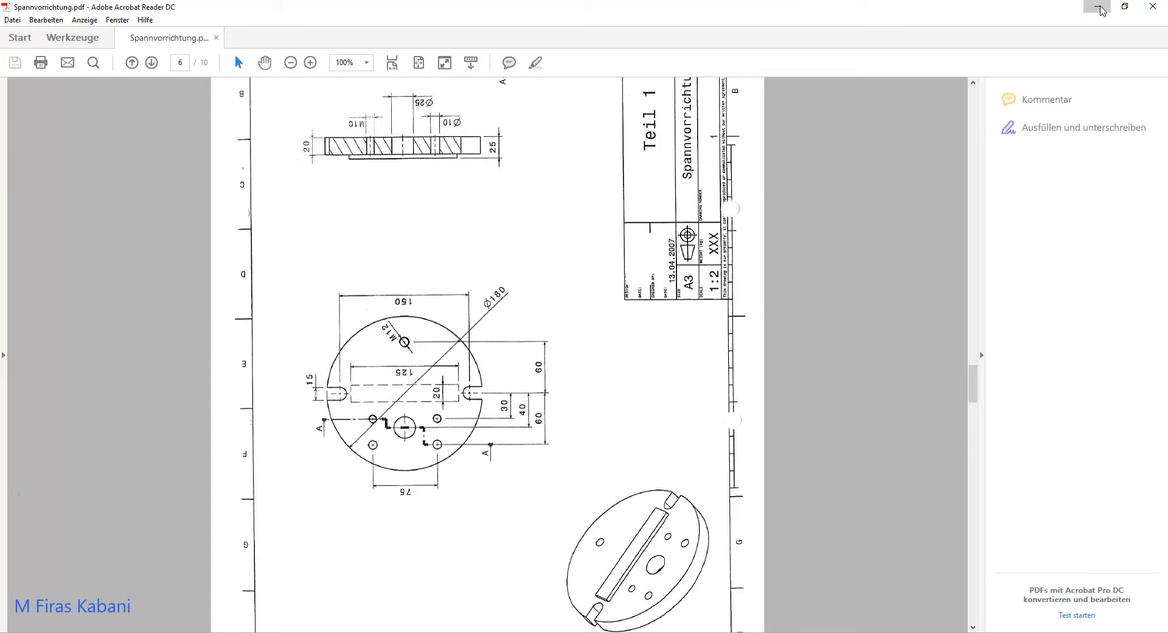
{"action": "left_click", "coordinate": [1097, 6]}
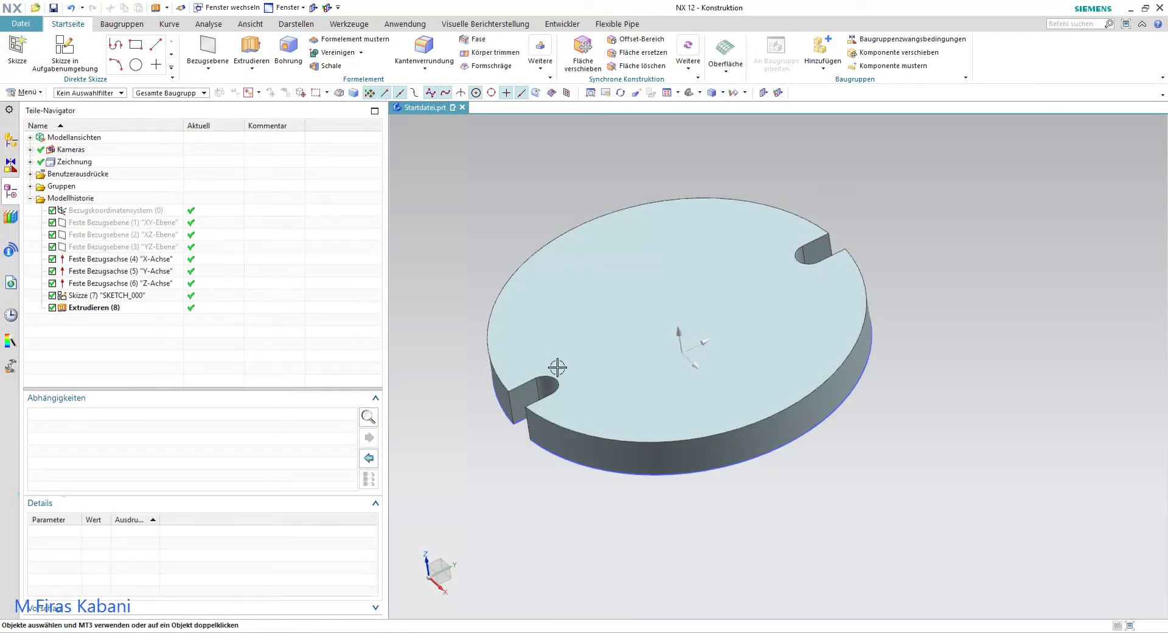
Step: Create sketch SKETCH_001 on the top face of the 20 mm extruded disc
{"action": "middle_click_drag", "start_coordinate": [603, 351], "coordinate": [591, 428]}
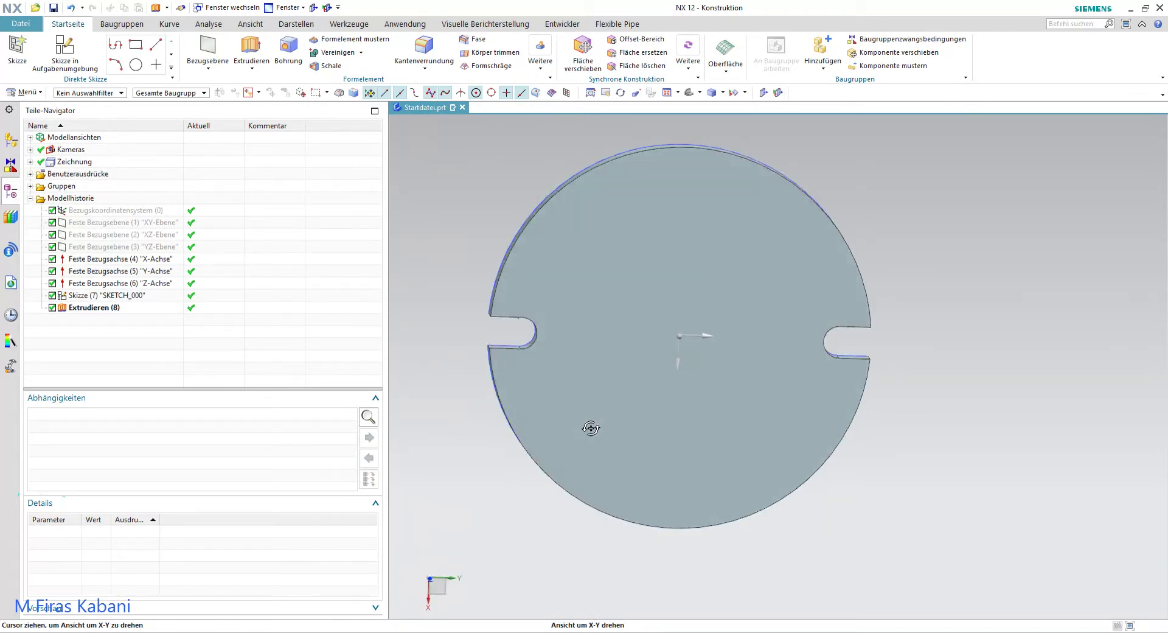
{"action": "left_click", "coordinate": [17, 50]}
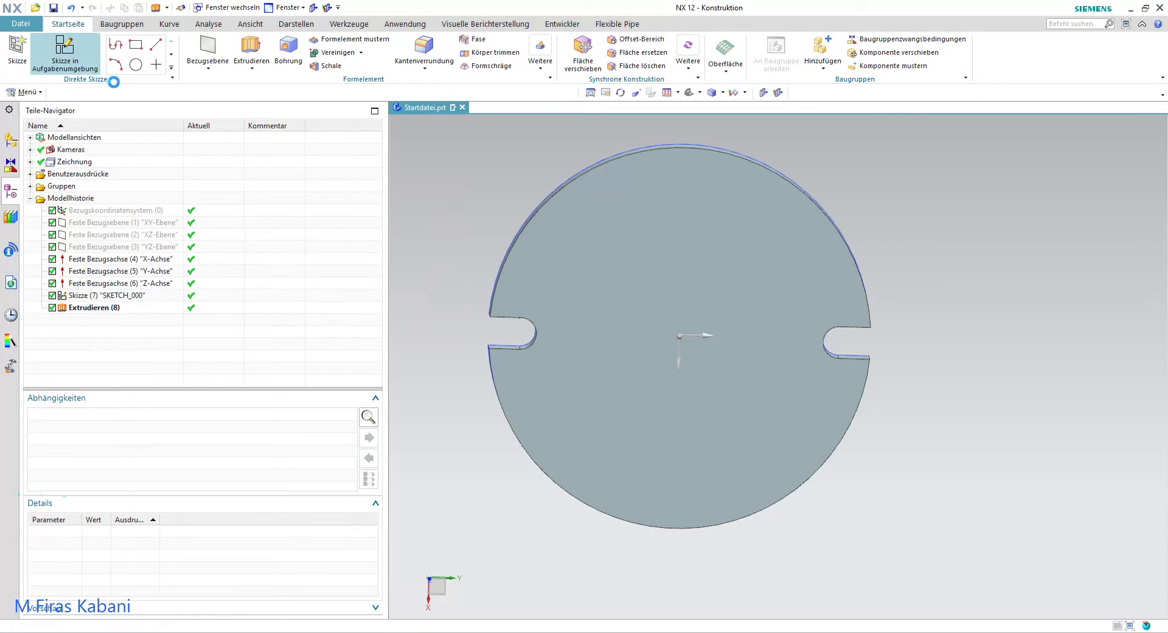
{"action": "left_click", "coordinate": [701, 243]}
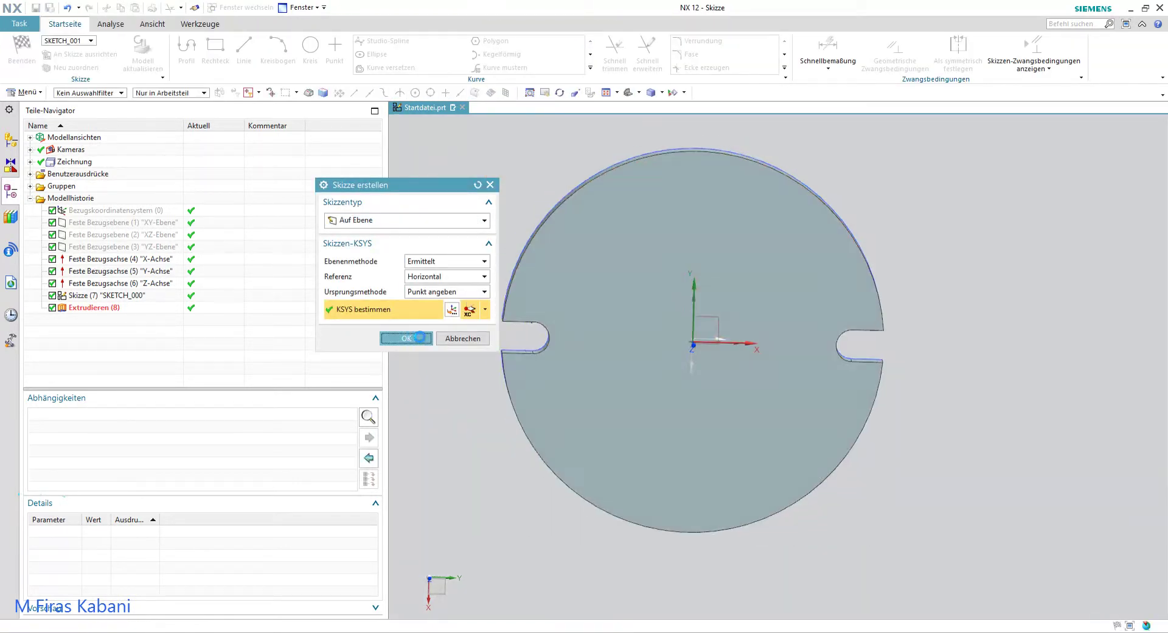
{"action": "middle_click", "coordinate": [808, 337]}
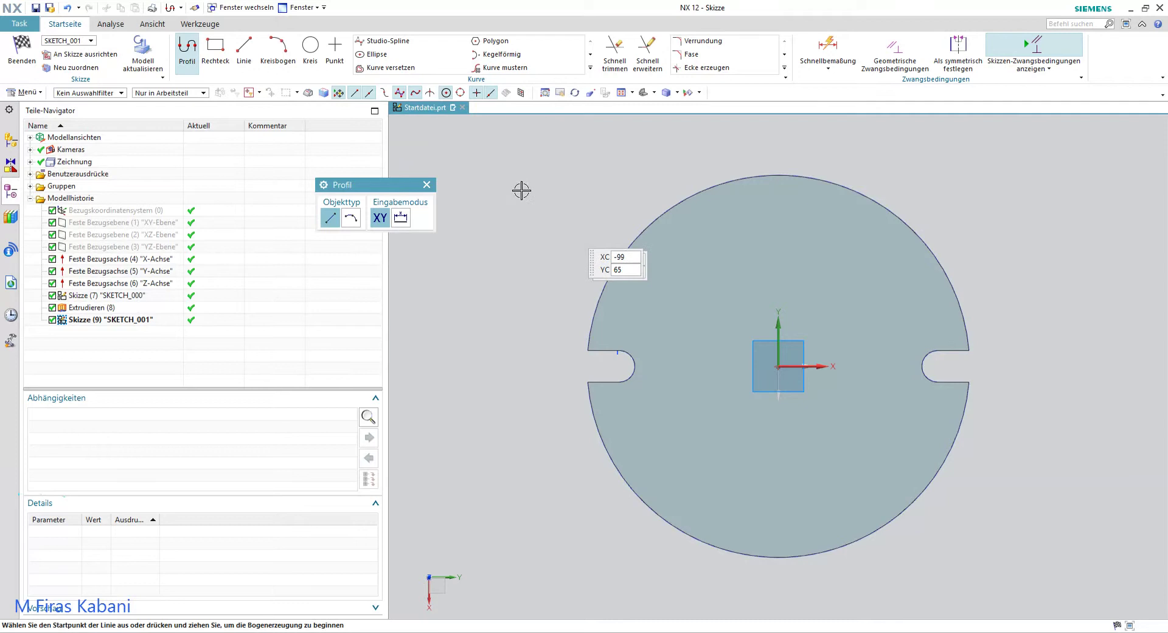
Step: Draw a horizontal line across the disc through the slot arc centre and convert it to reference
{"action": "left_click", "coordinate": [244, 49]}
{"action": "left_click", "coordinate": [631, 359]}
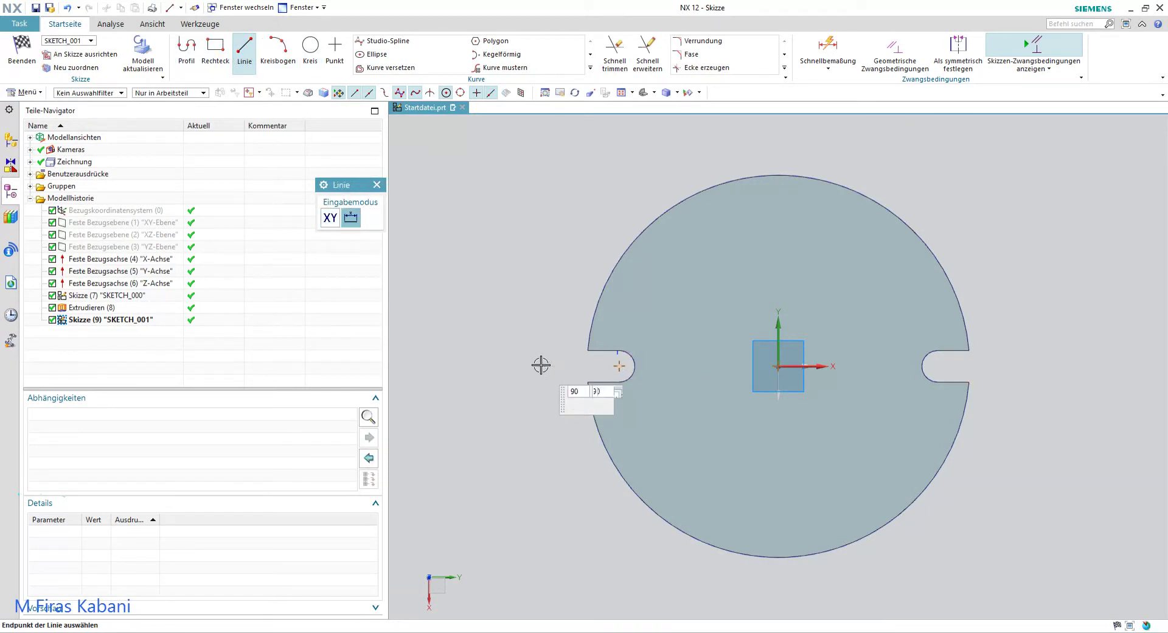
{"action": "left_click", "coordinate": [1025, 365]}
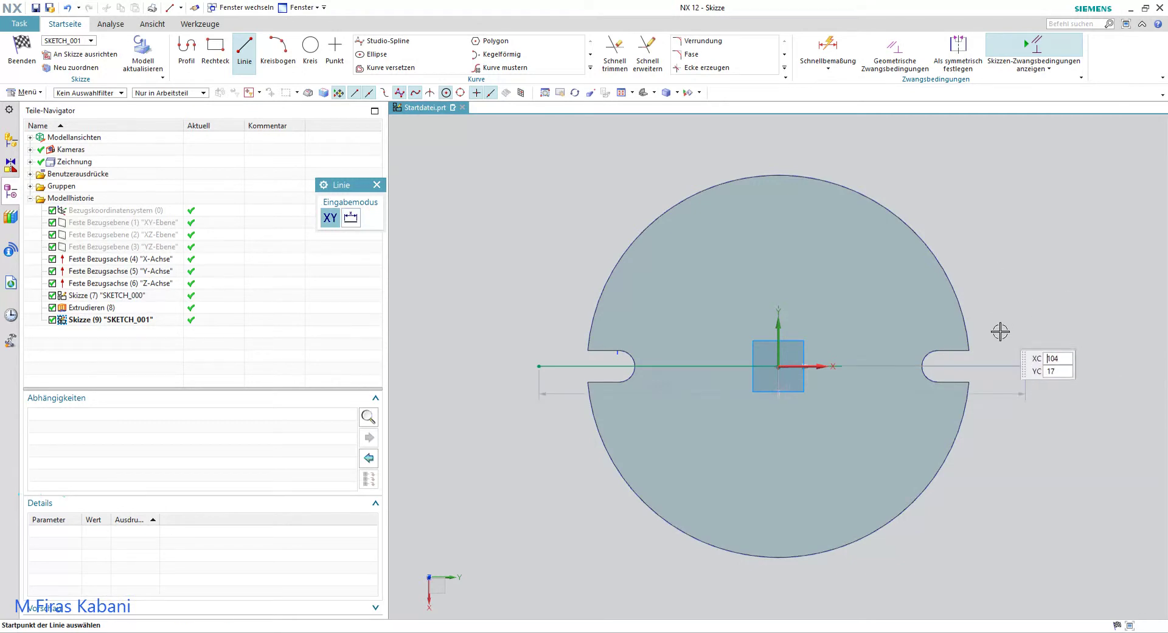
{"action": "key", "text": "Escape"}
{"action": "left_click", "coordinate": [999, 365]}
{"action": "right_click", "coordinate": [998, 365]}
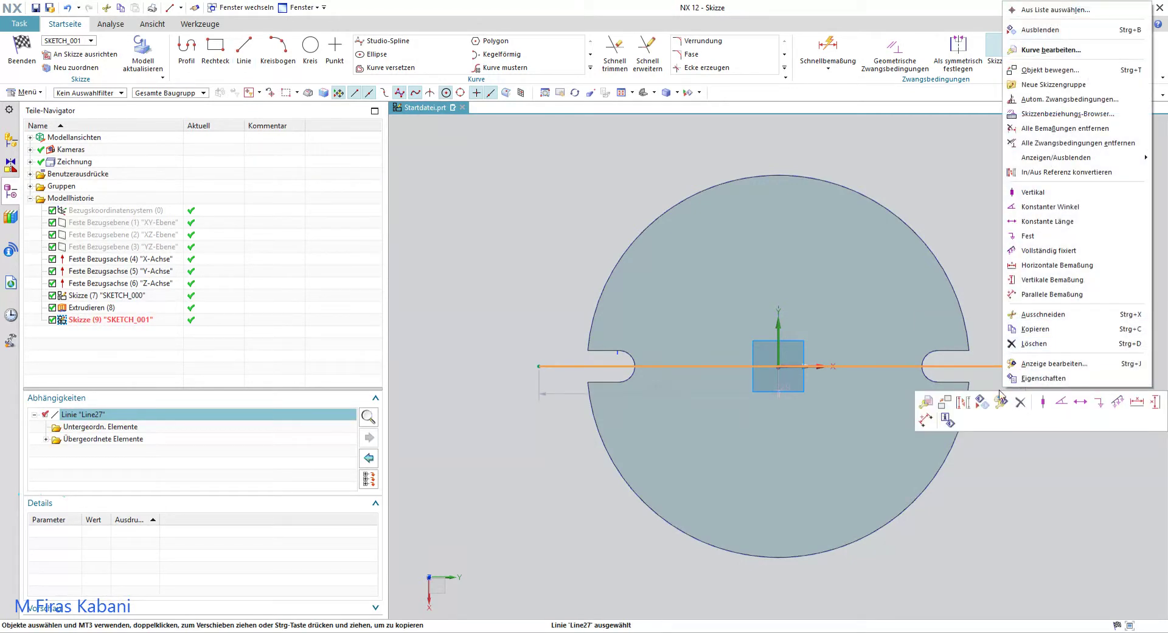
{"action": "left_click", "coordinate": [962, 401]}
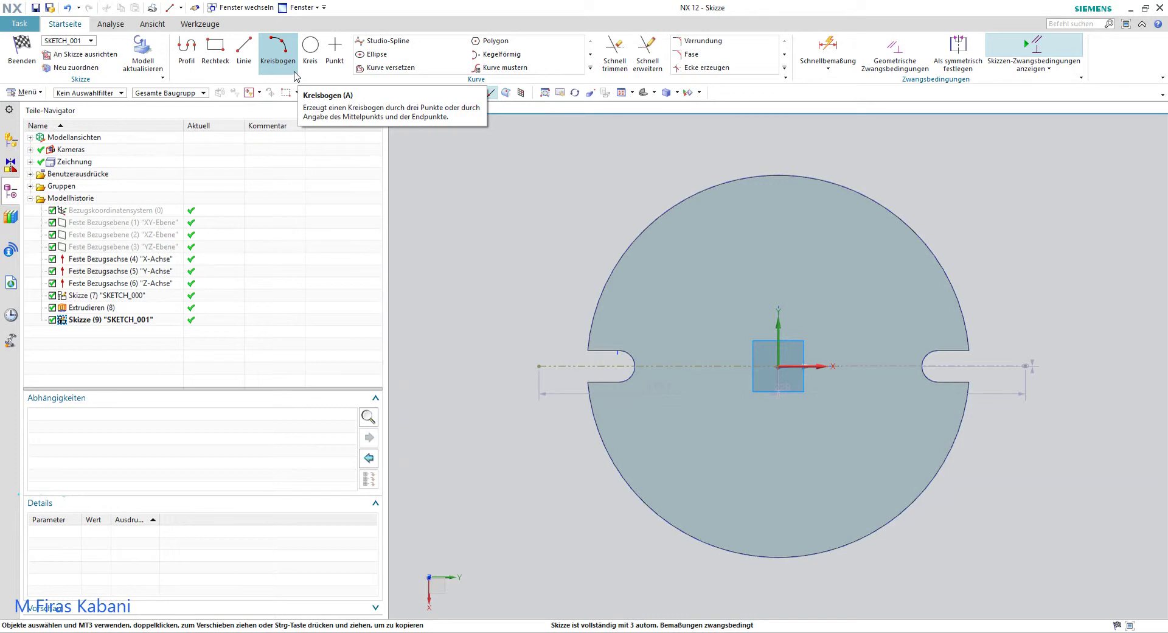
Step: Draw a vertical centre line through the disc and convert it to a reference line
{"action": "left_click", "coordinate": [244, 49]}
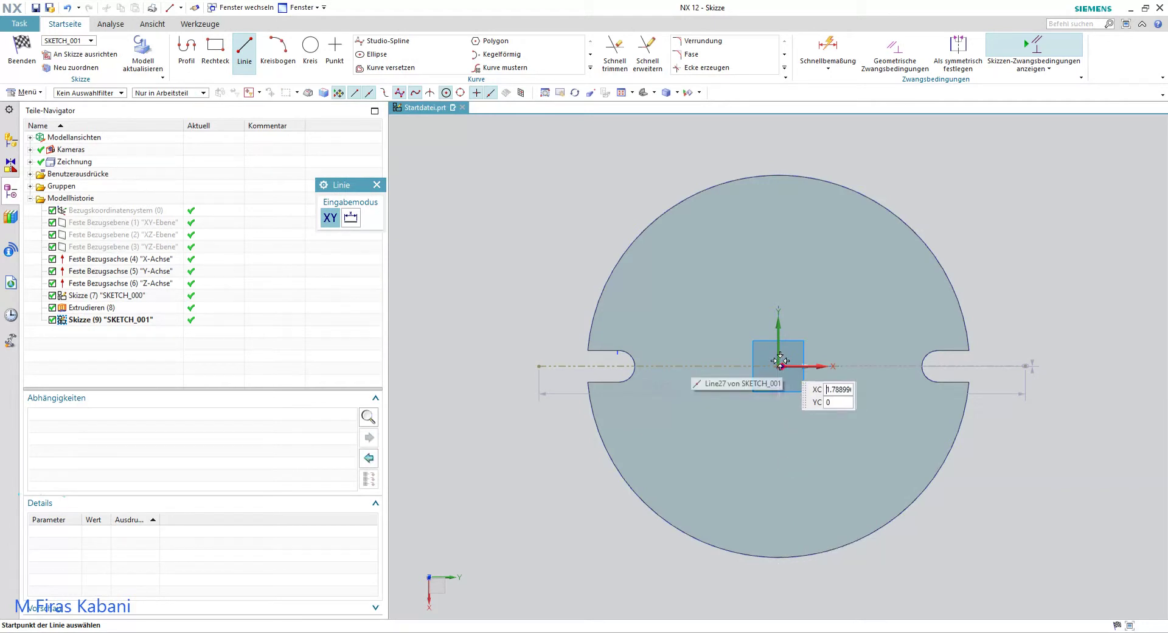
{"action": "left_click", "coordinate": [778, 589]}
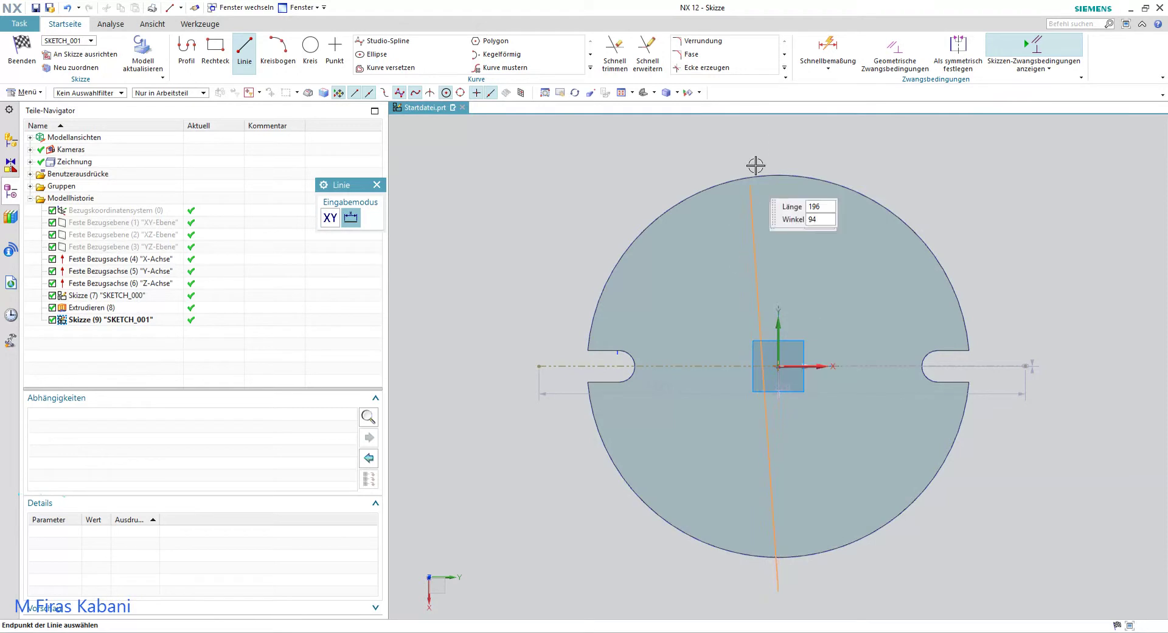
{"action": "left_click", "coordinate": [778, 126]}
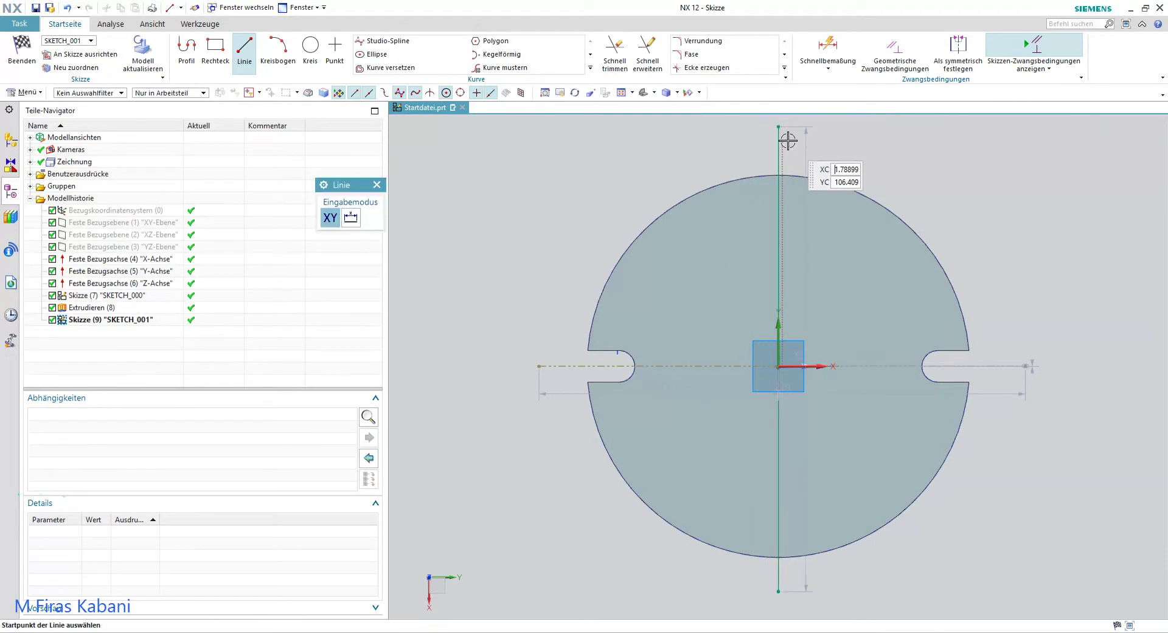
{"action": "key", "text": "Escape"}
{"action": "right_click", "coordinate": [778, 144]}
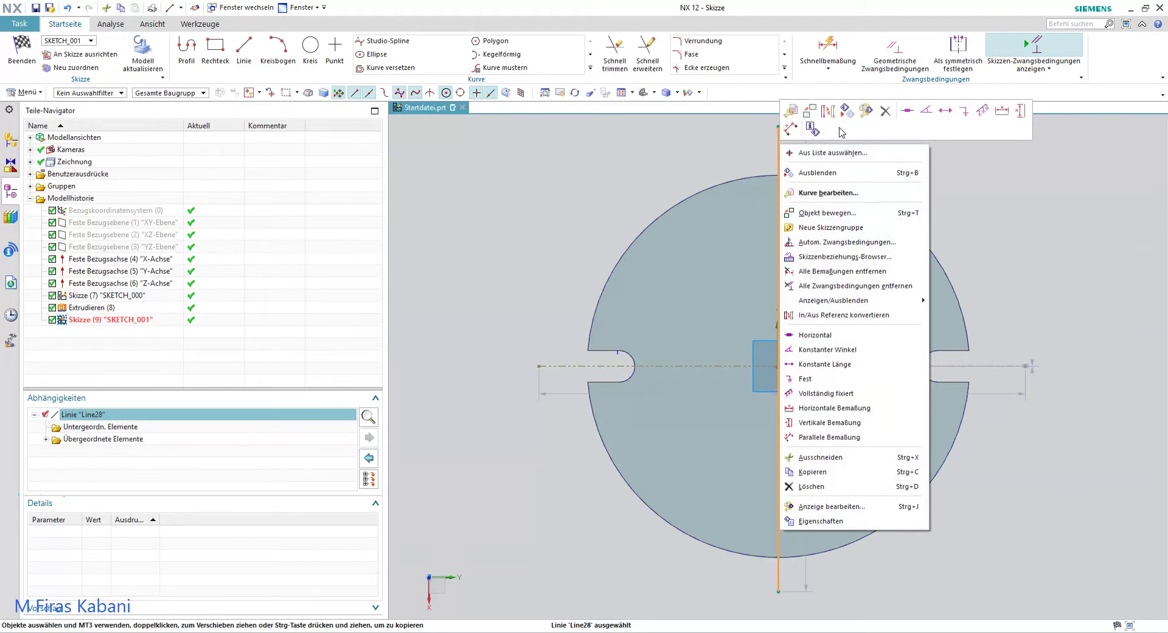
{"action": "left_click", "coordinate": [829, 111]}
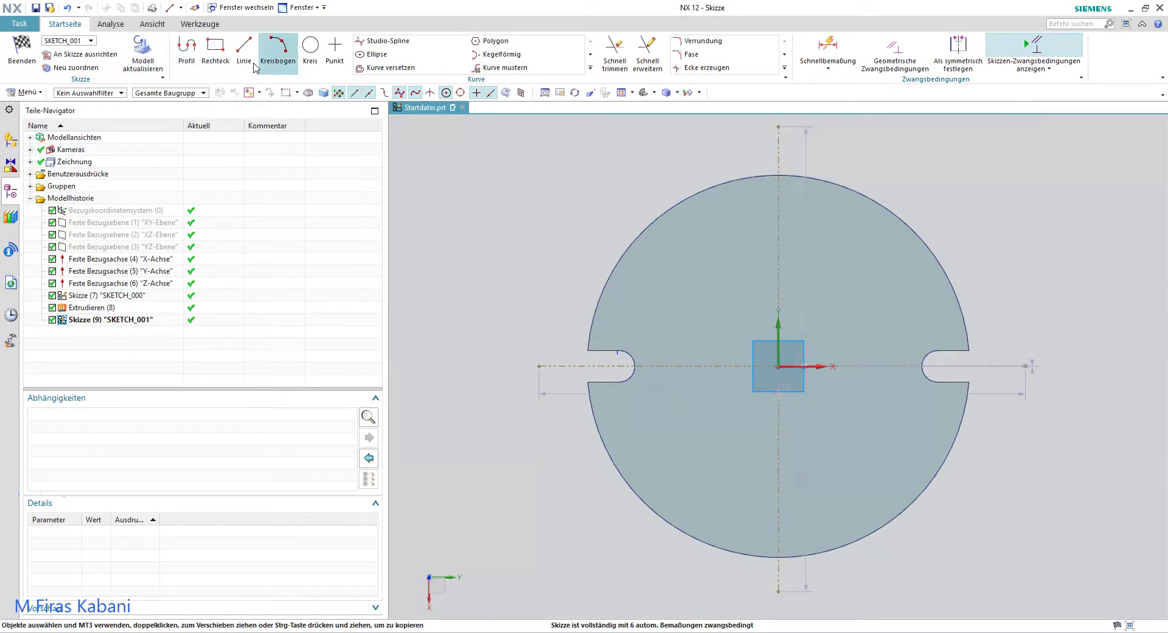
Step: Profile a 60 mm line up from the right slot centre, continuing horizontally left past the disc edge
{"action": "left_click", "coordinate": [186, 50]}
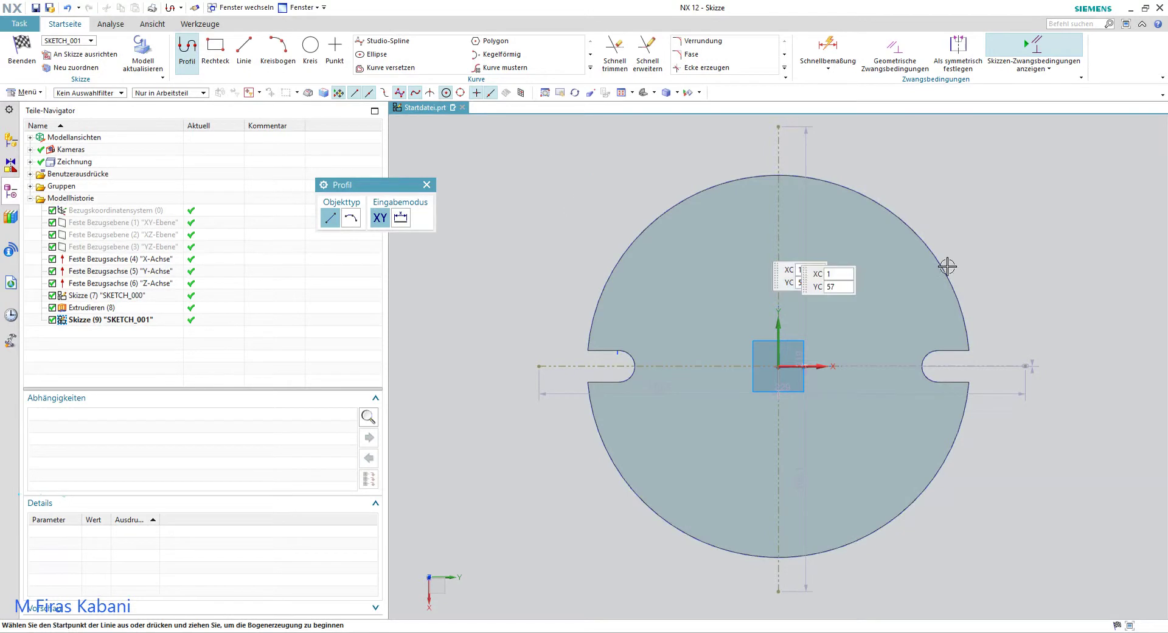
{"action": "left_click", "coordinate": [938, 366]}
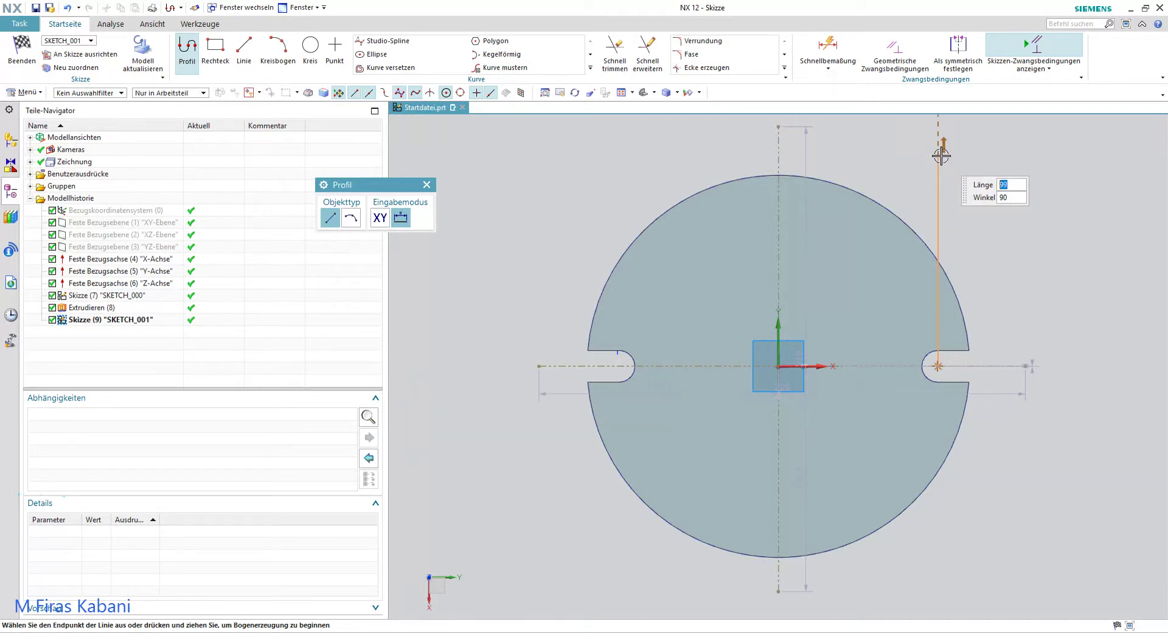
{"action": "type", "text": "60"}
{"action": "key", "text": "Tab"}
{"action": "key", "text": "Return"}
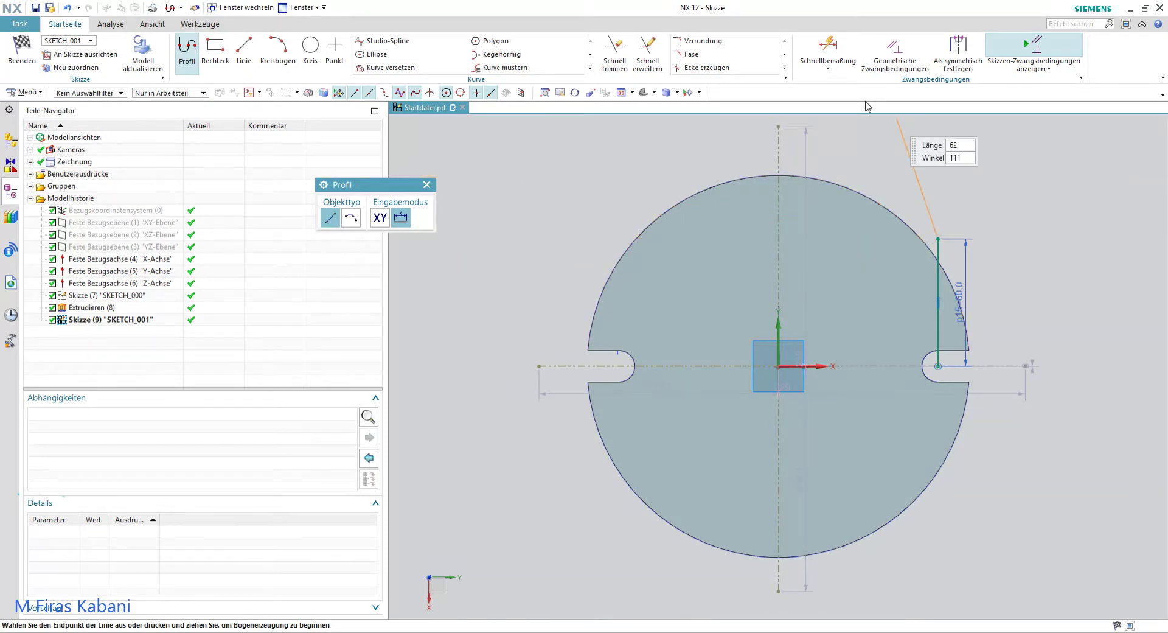
{"action": "left_click", "coordinate": [523, 247]}
{"action": "key", "text": "Escape"}
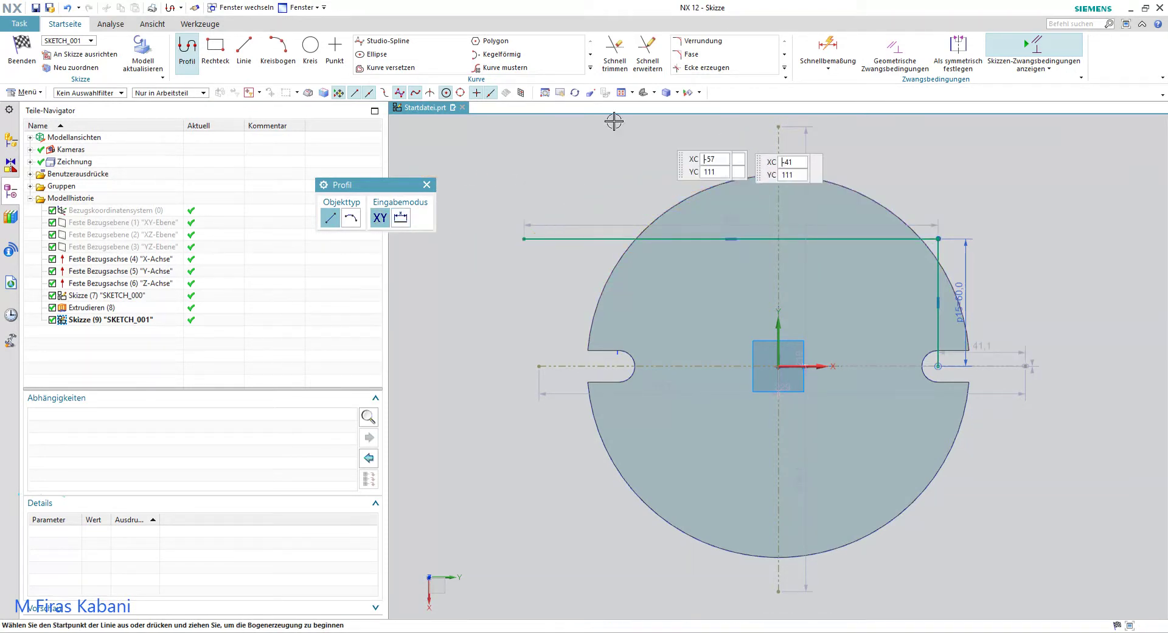
Step: Place a Ø9.85 circle where the upper horizontal line crosses the vertical centre line
{"action": "left_click", "coordinate": [312, 52]}
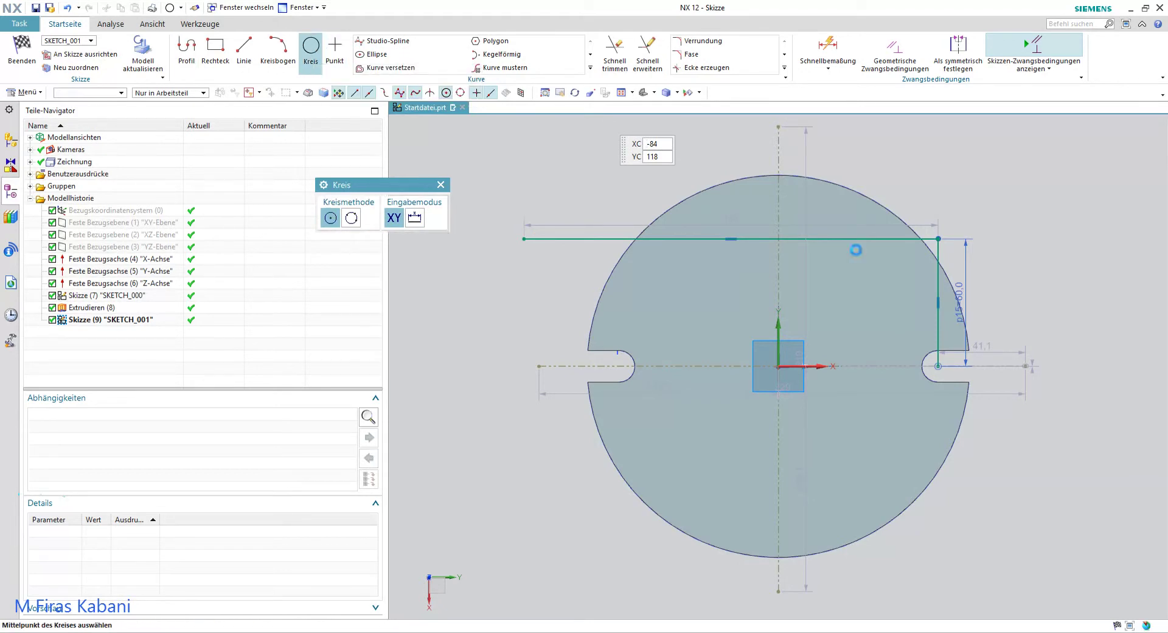
{"action": "left_click", "coordinate": [779, 239]}
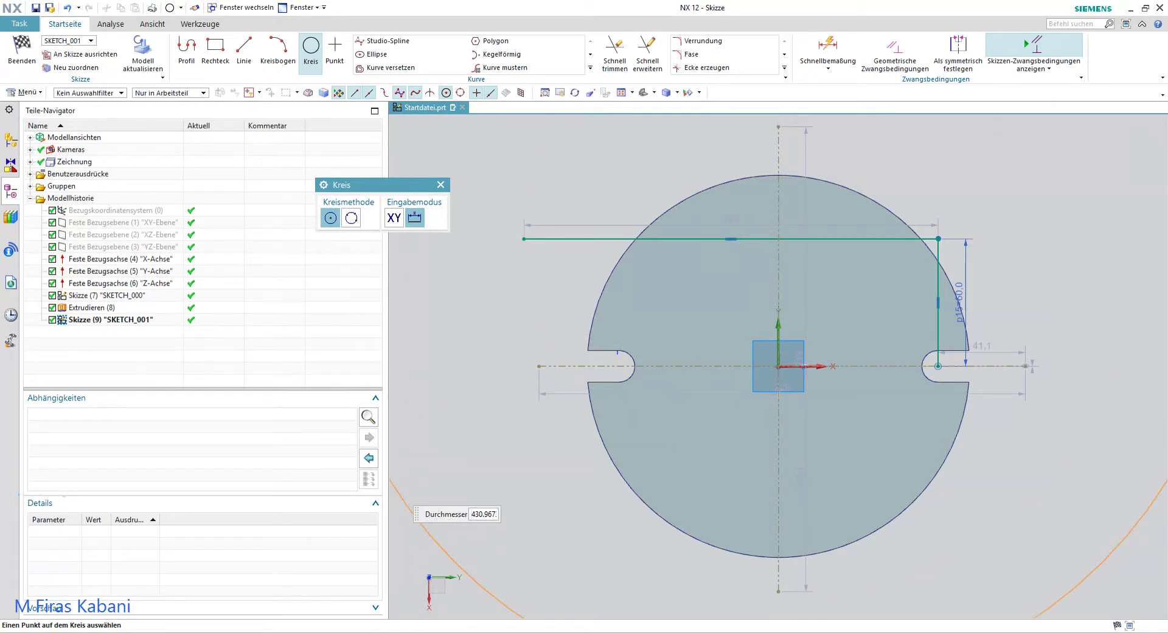
{"action": "key", "text": "alt+Tab"}
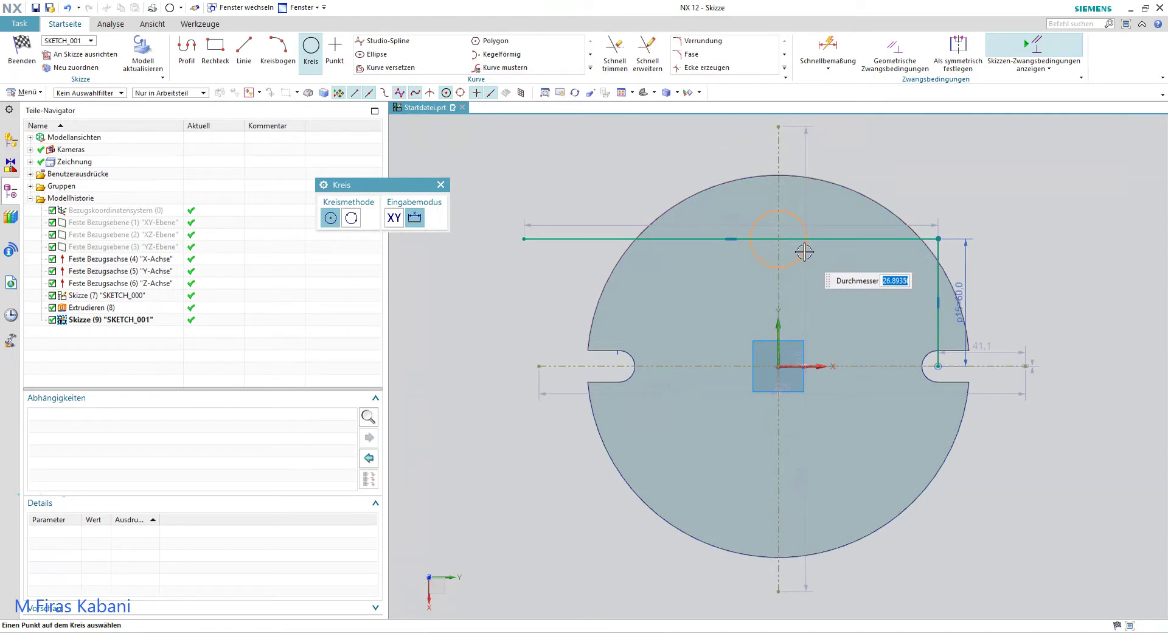
{"action": "type", "text": "9.85"}
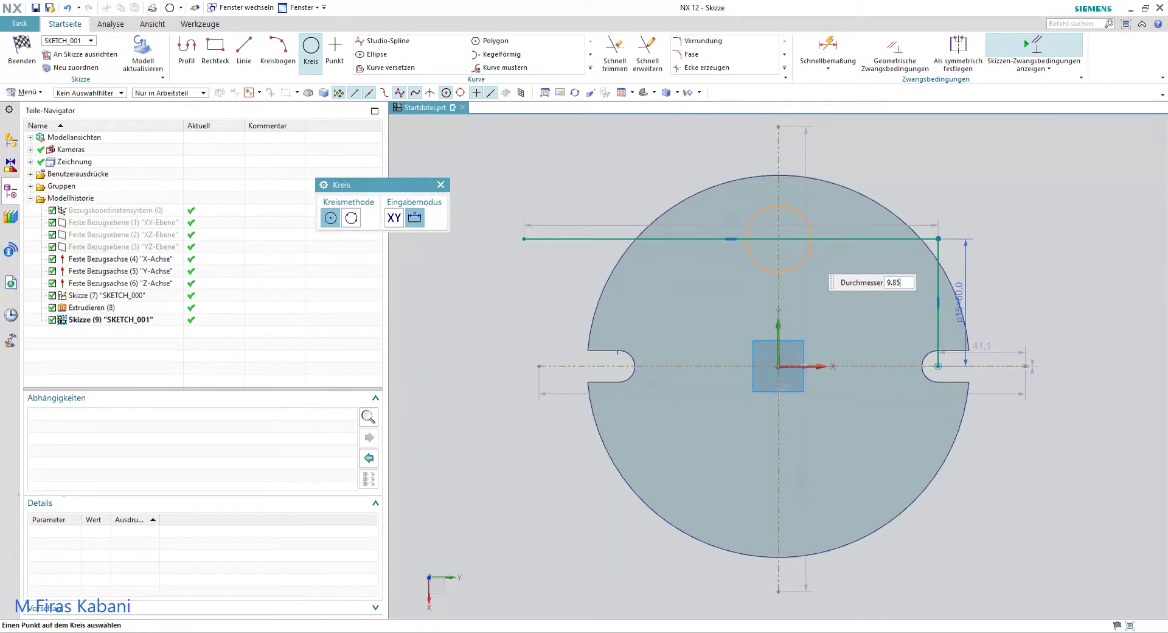
{"action": "key", "text": "Return"}
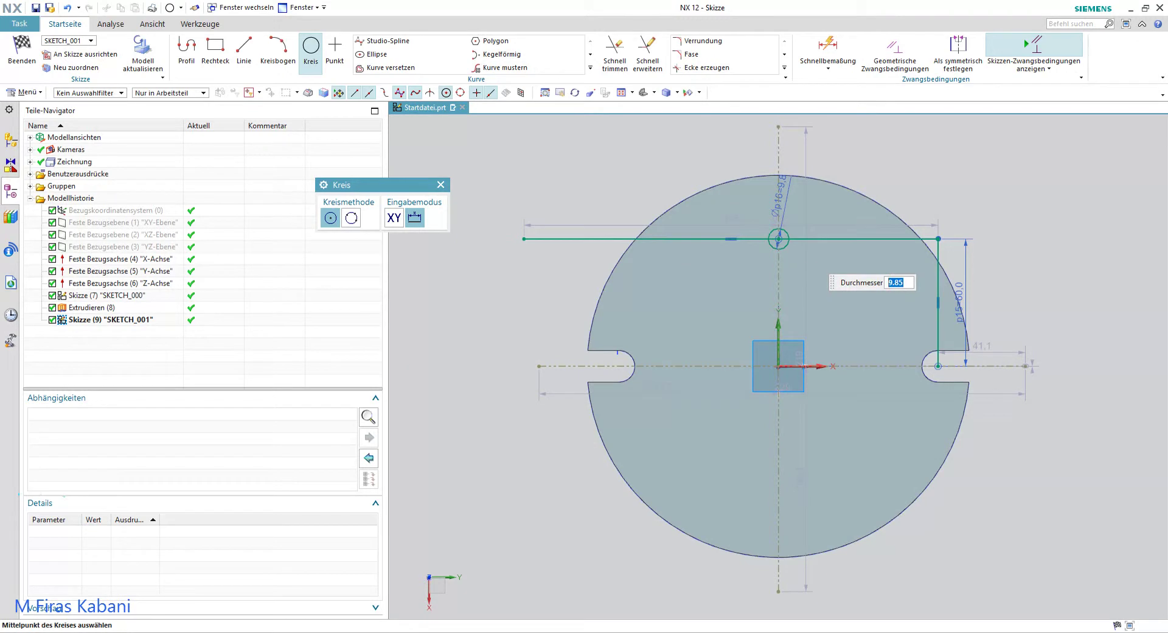
{"action": "scroll", "coordinate": [791, 219], "scroll_direction": "up", "scroll_amount": 3}
{"action": "scroll", "coordinate": [852, 268], "scroll_direction": "up", "scroll_amount": 3}
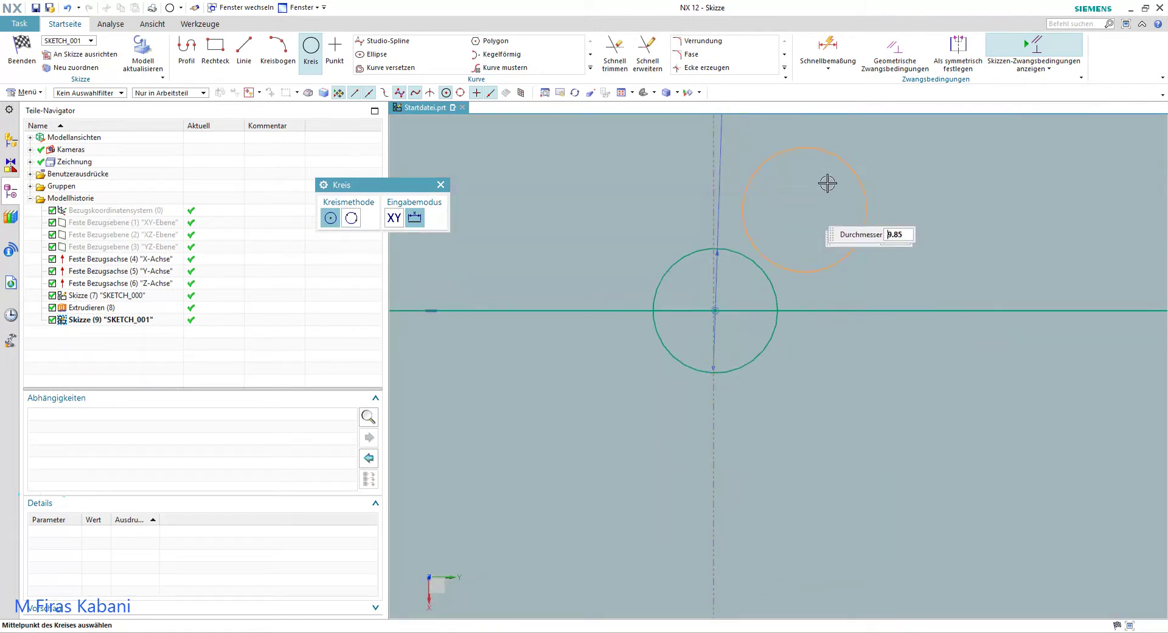
{"action": "scroll", "coordinate": [833, 182], "scroll_direction": "down", "scroll_amount": 2}
{"action": "scroll", "coordinate": [864, 219], "scroll_direction": "down", "scroll_amount": 3}
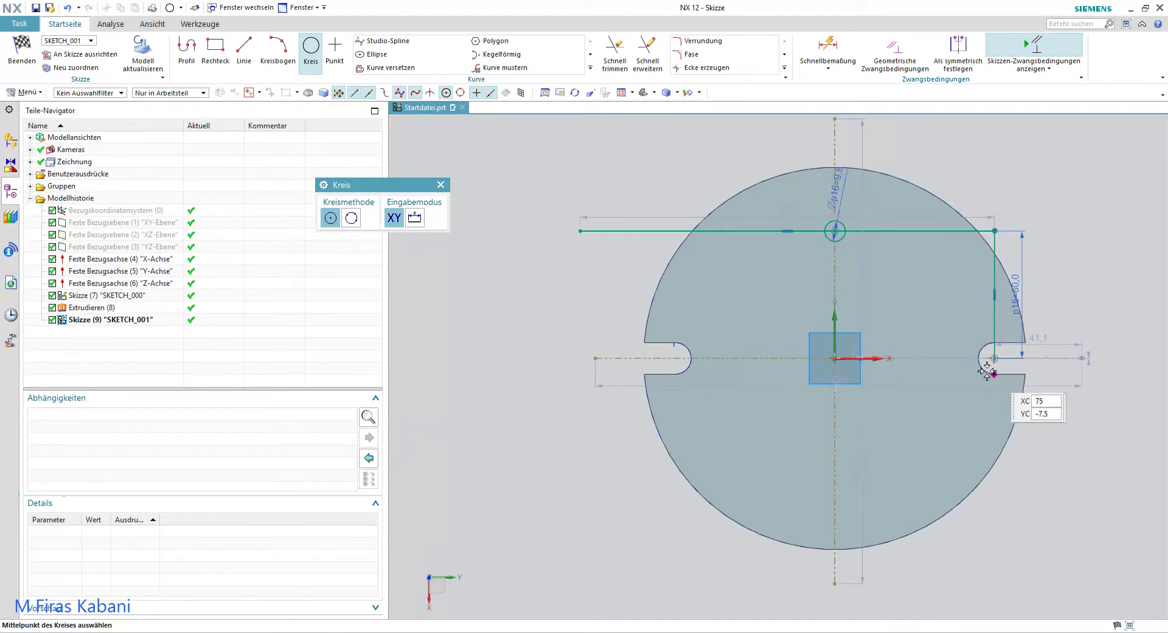
{"action": "scroll", "coordinate": [936, 338], "scroll_direction": "up", "scroll_amount": 3}
{"action": "scroll", "coordinate": [915, 328], "scroll_direction": "down", "scroll_amount": 2}
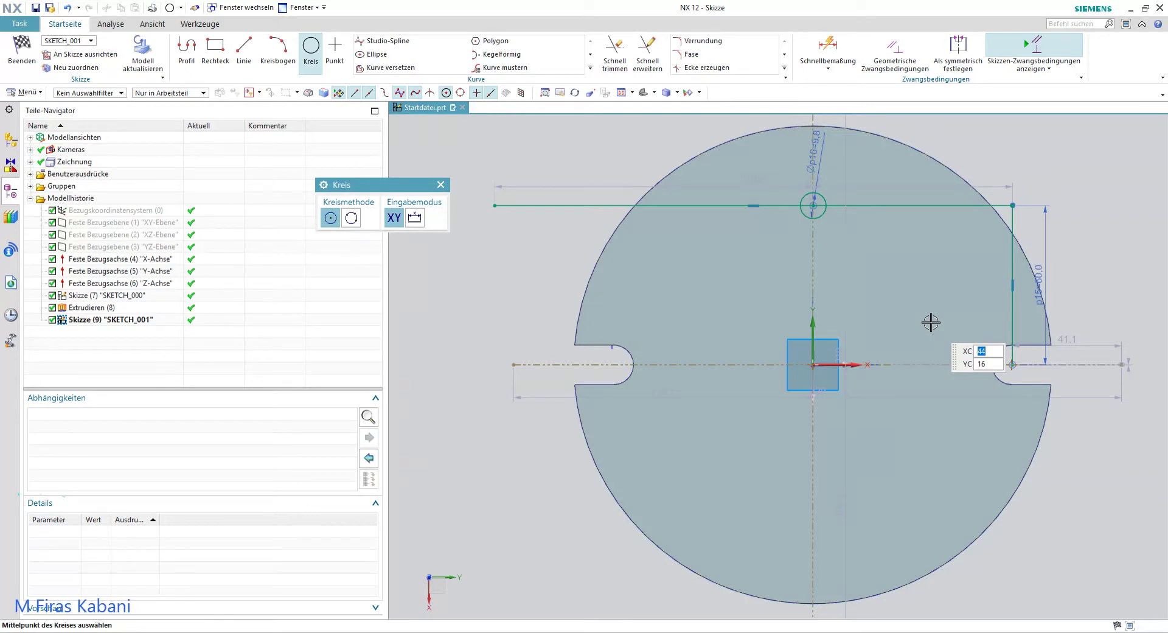
{"action": "scroll", "coordinate": [894, 322], "scroll_direction": "up", "scroll_amount": 1}
{"action": "scroll", "coordinate": [1010, 321], "scroll_direction": "down", "scroll_amount": 1}
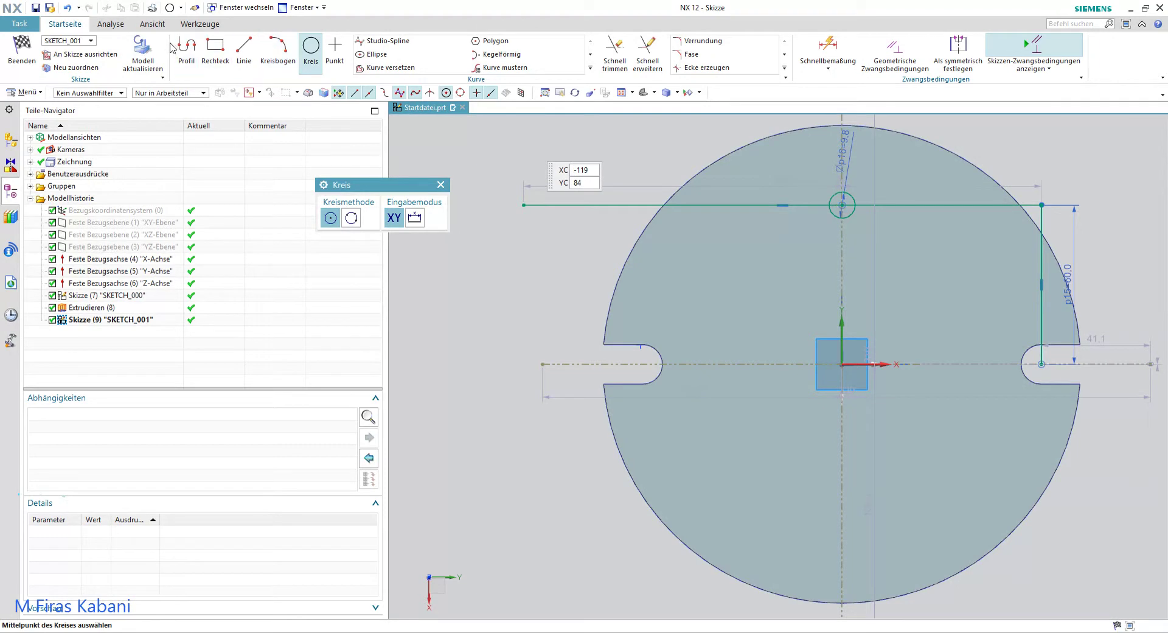
Step: Draw a 125 × 20 mm rectangle from a corner left of the disc centre, then select the geometry
{"action": "left_click", "coordinate": [216, 51]}
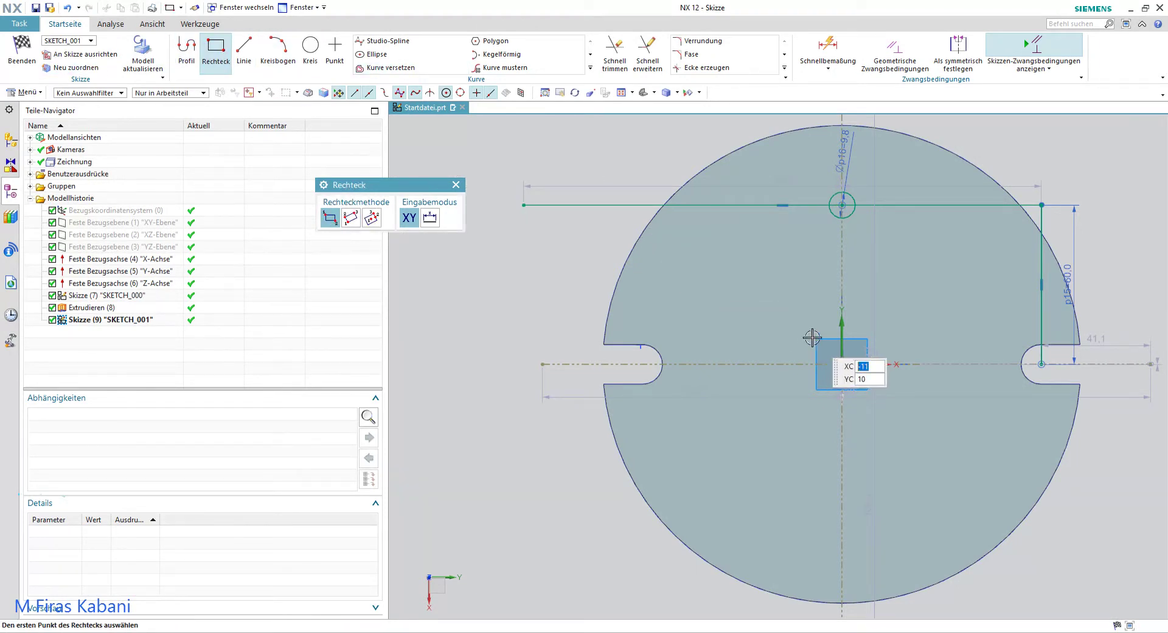
{"action": "left_click", "coordinate": [704, 308]}
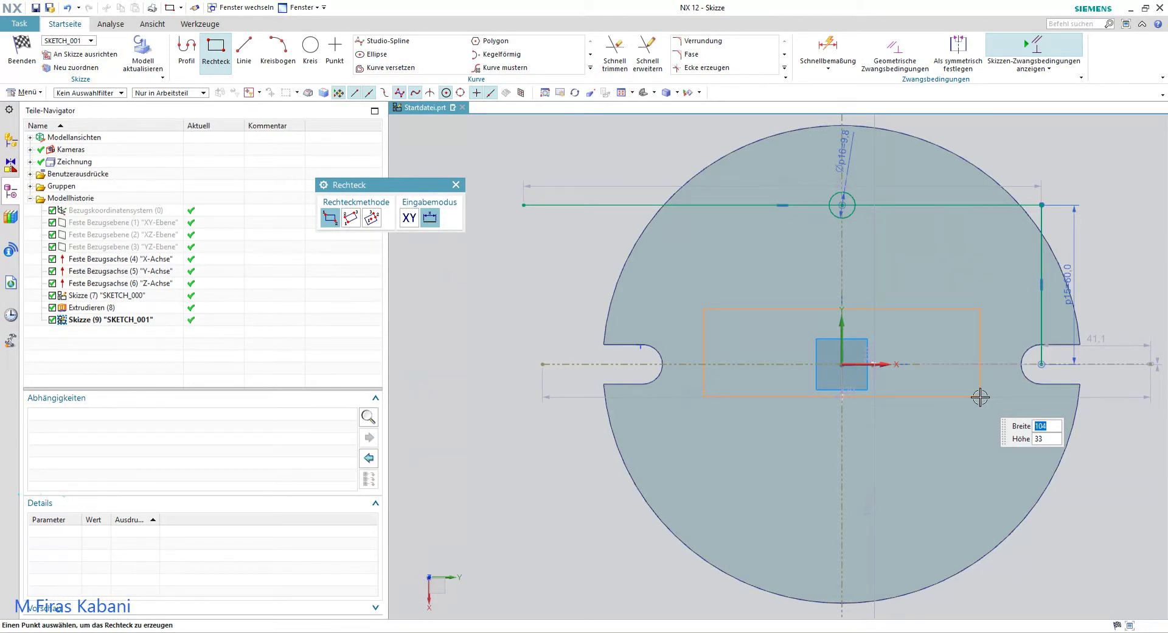
{"action": "type", "text": "125"}
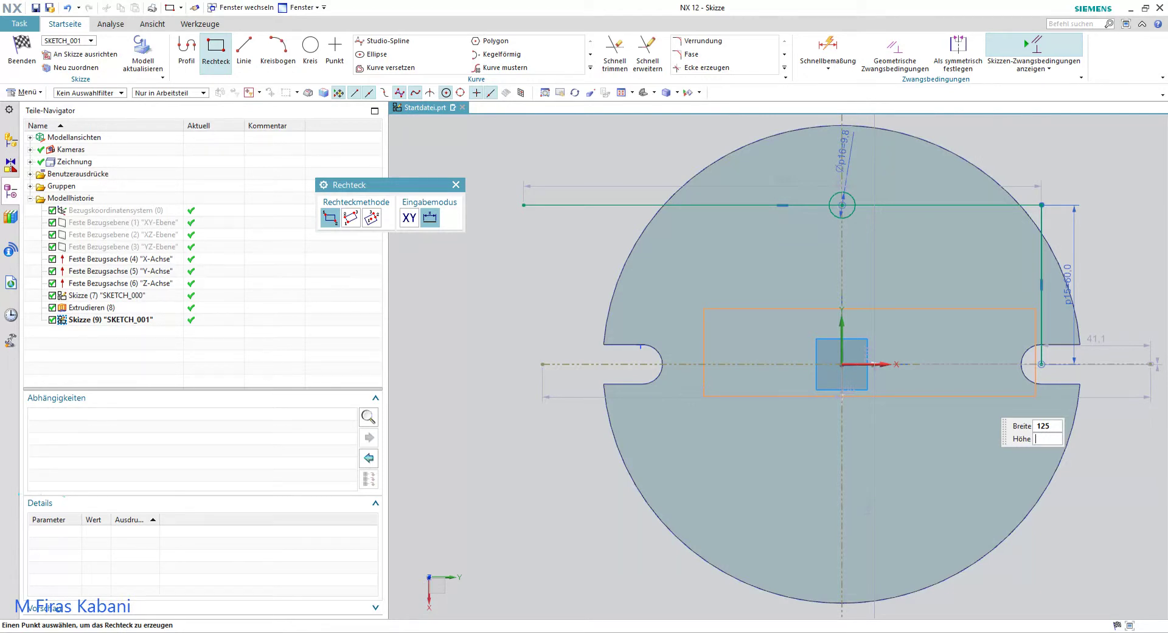
{"action": "type", "text": "0"}
{"action": "key", "text": "Tab"}
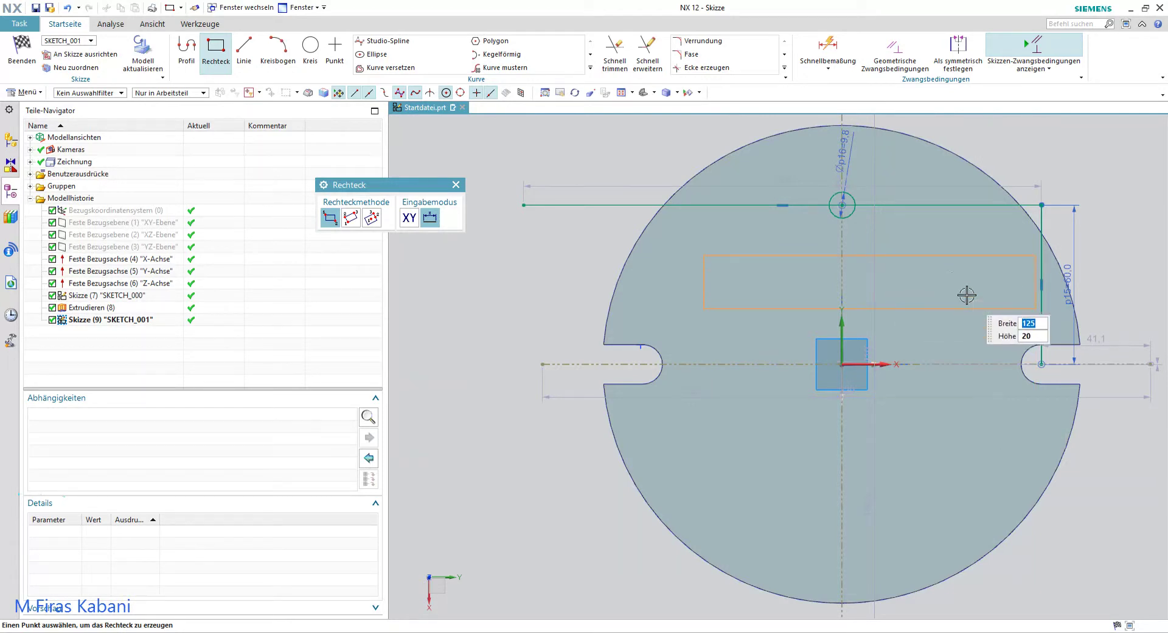
{"action": "key", "text": "Return"}
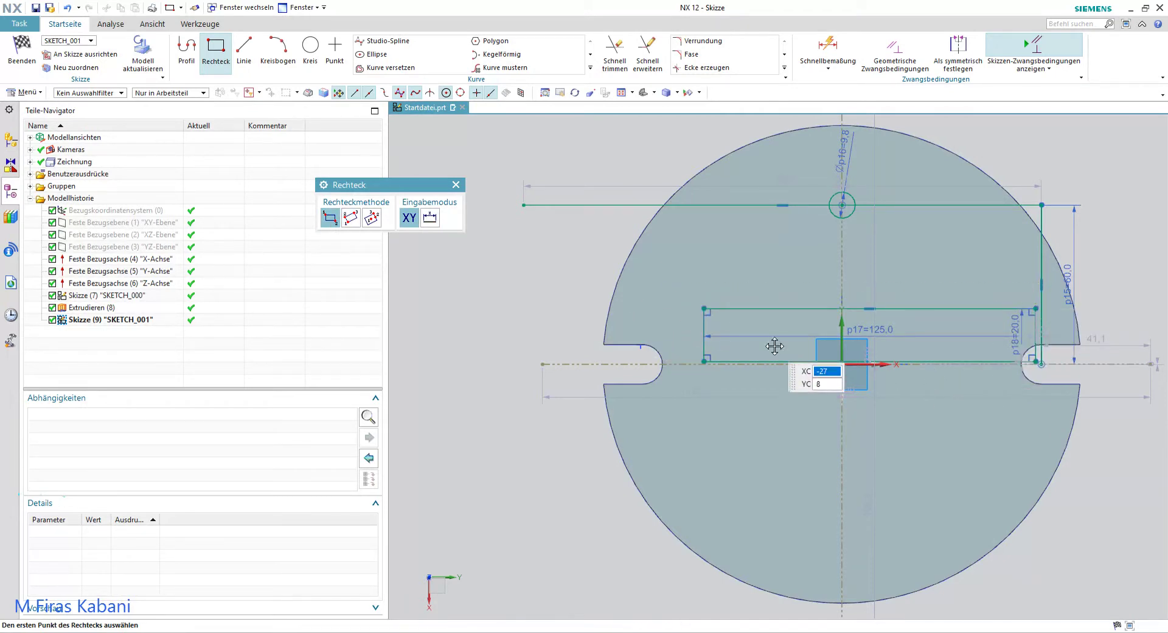
{"action": "key", "text": "Escape"}
{"action": "mouse_move", "coordinate": [679, 285]}
{"action": "left_mouse_down"}
{"action": "mouse_move", "coordinate": [946, 378]}
{"action": "mouse_move", "coordinate": [1052, 390]}
{"action": "left_mouse_up"}
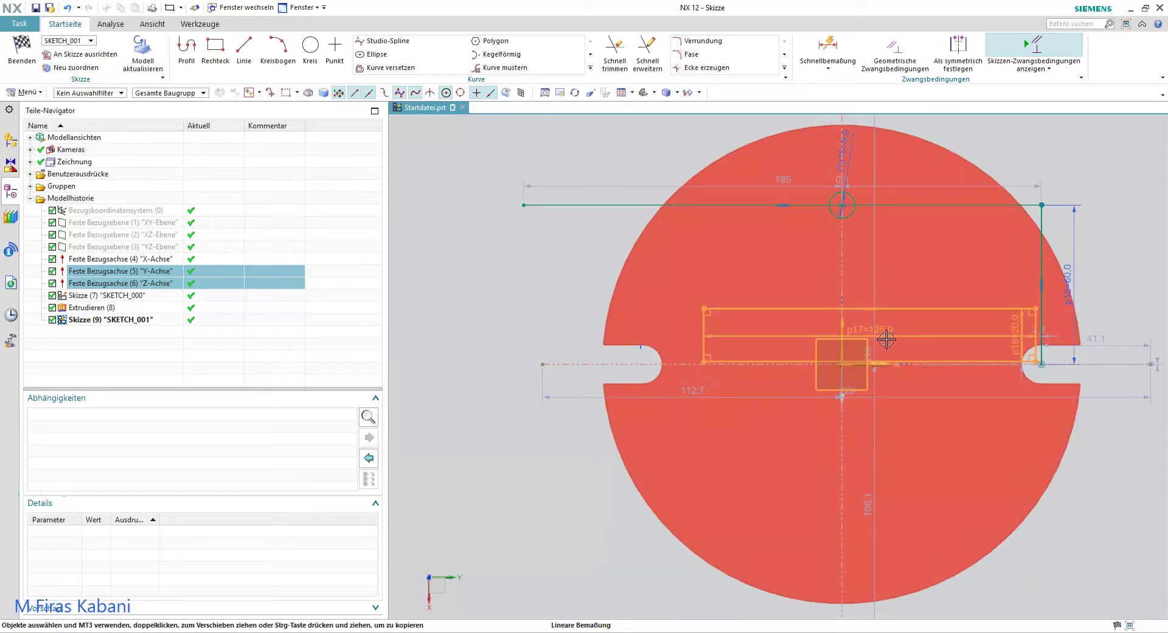
Step: Constrain the rectangle's top-edge midpoint to the sketch origin, fully constraining SKETCH_001
{"action": "left_click", "coordinate": [859, 333]}
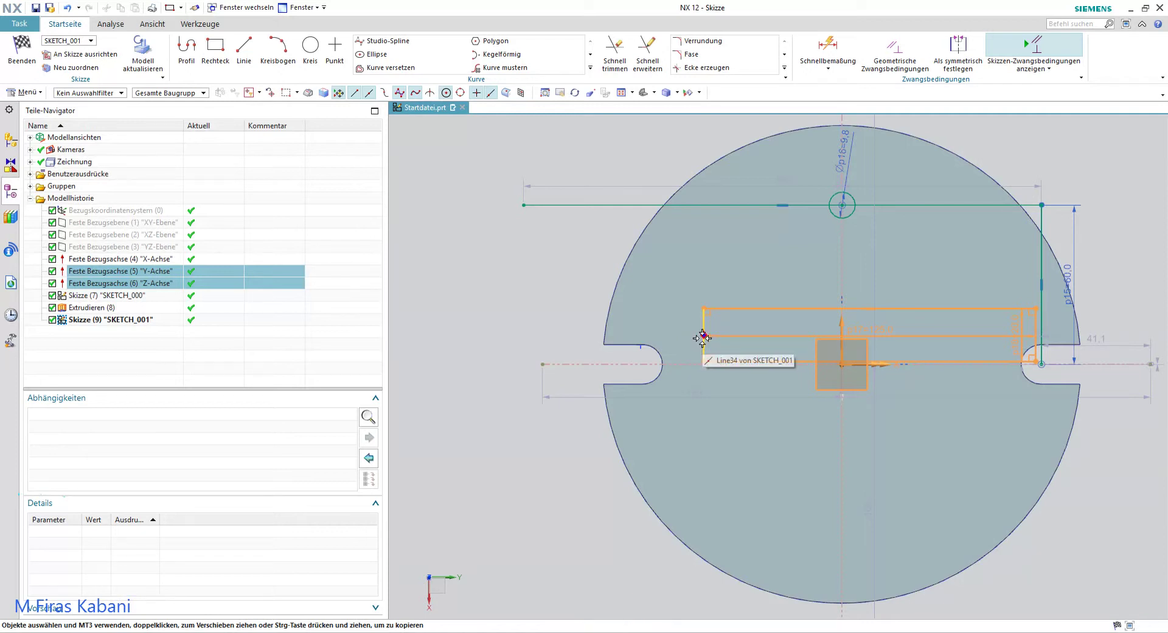
{"action": "left_click_drag", "start_coordinate": [704, 336], "coordinate": [679, 366]}
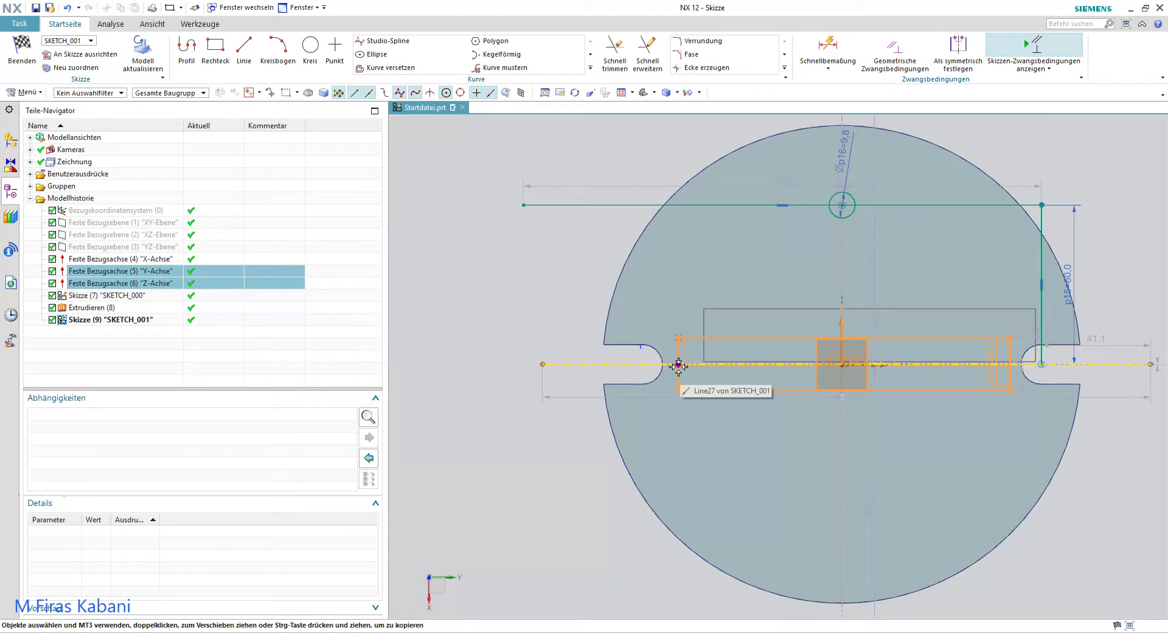
{"action": "scroll", "coordinate": [870, 335], "scroll_direction": "up", "scroll_amount": 1}
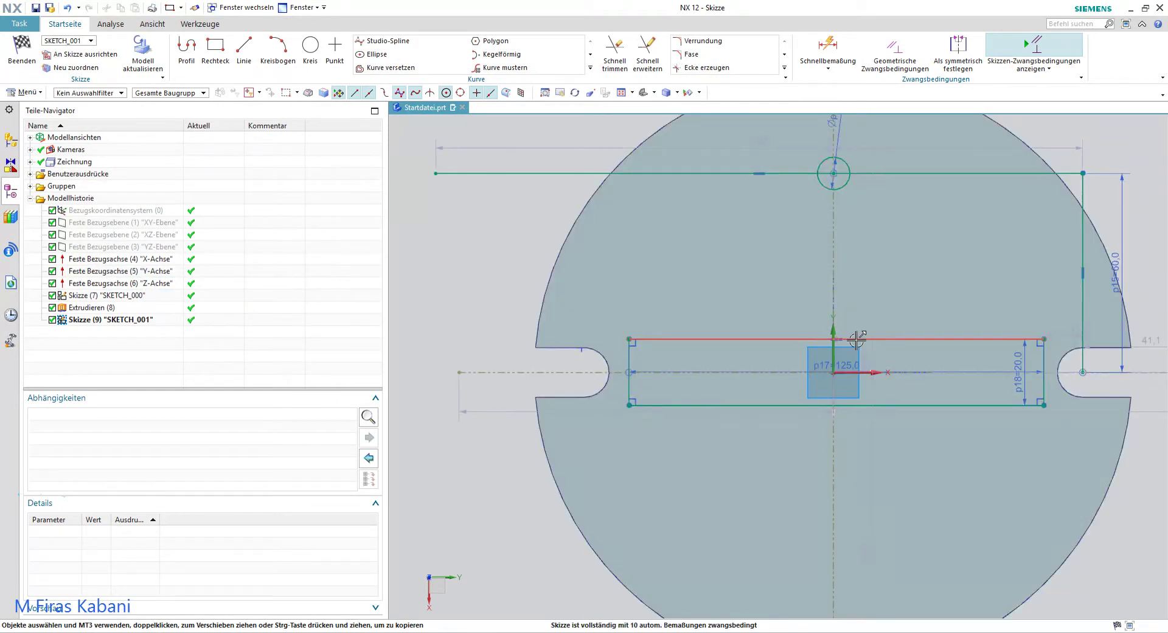
{"action": "left_click", "coordinate": [856, 339]}
{"action": "key", "text": "Escape"}
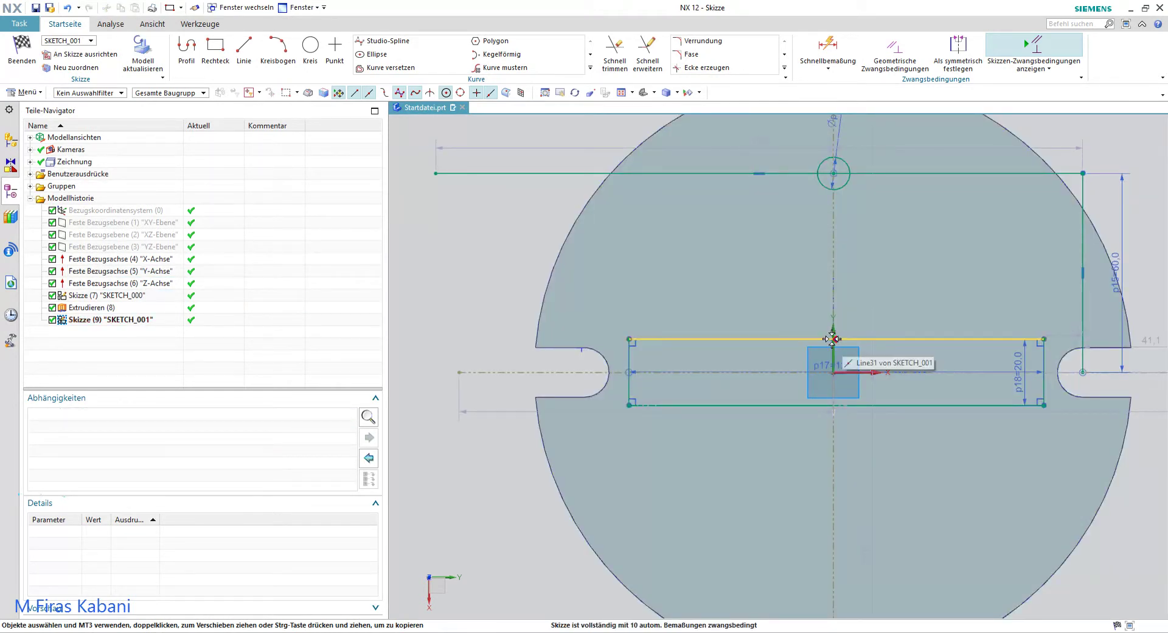
{"action": "left_click", "coordinate": [835, 338]}
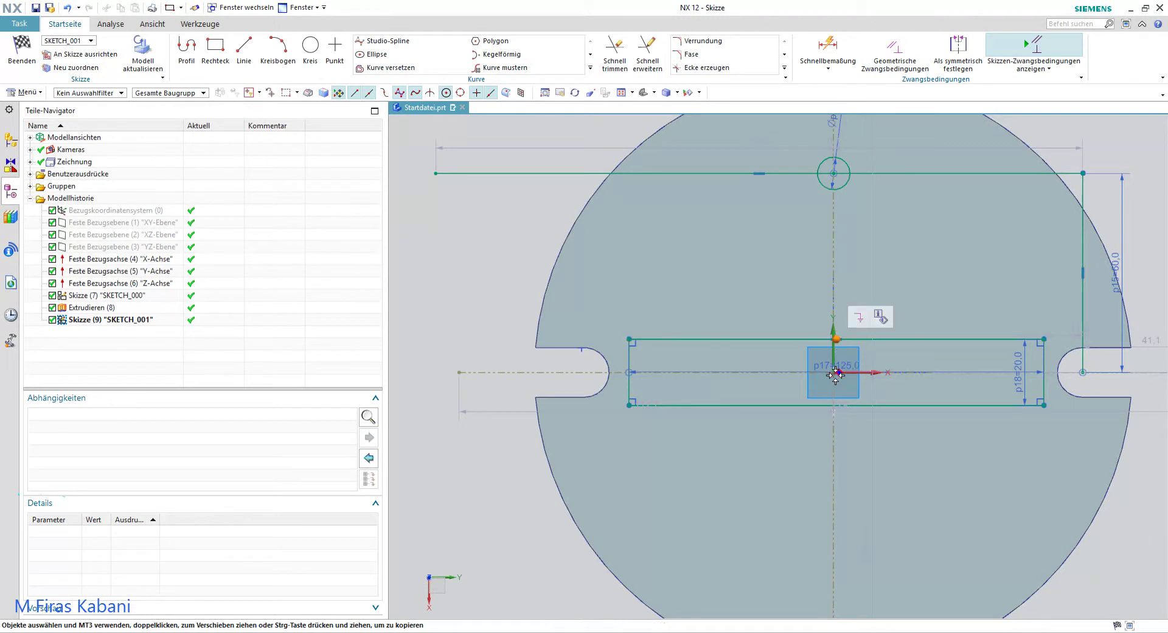
{"action": "scroll", "coordinate": [834, 372], "scroll_direction": "up", "scroll_amount": 3}
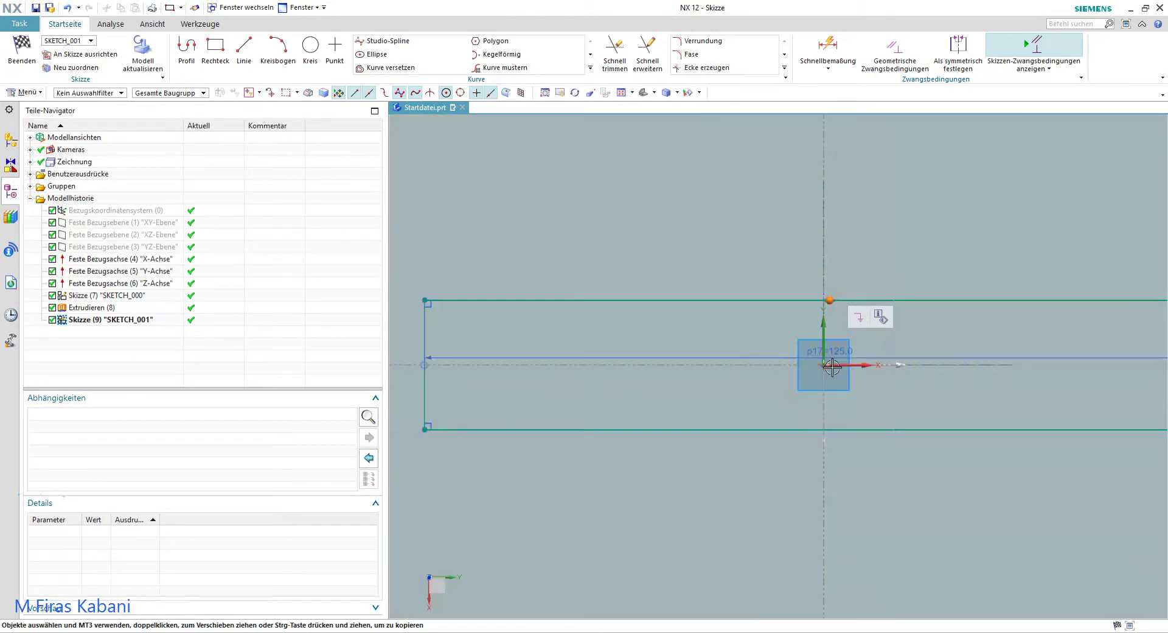
{"action": "left_click", "coordinate": [823, 365]}
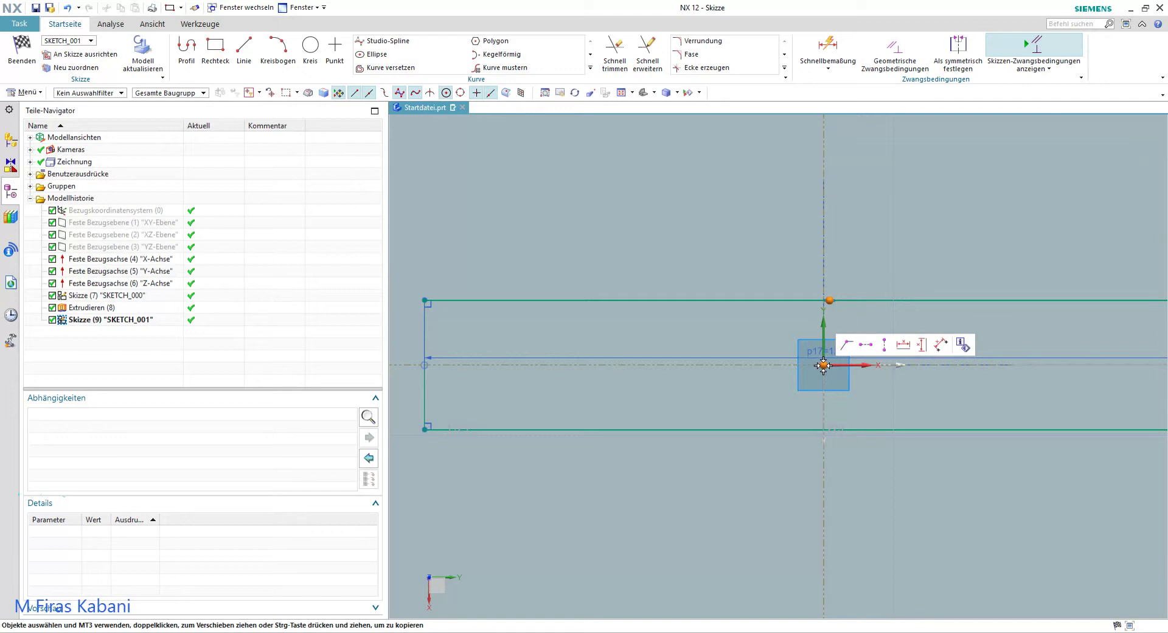
{"action": "left_click", "coordinate": [847, 347]}
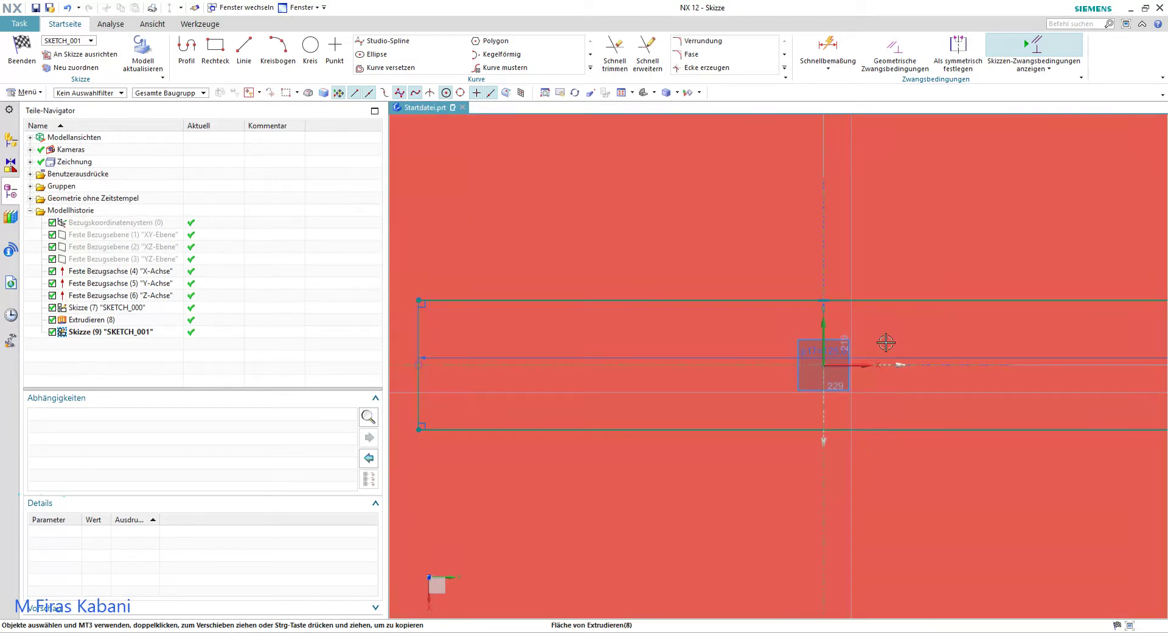
{"action": "scroll", "coordinate": [1076, 282], "scroll_direction": "down", "scroll_amount": 2}
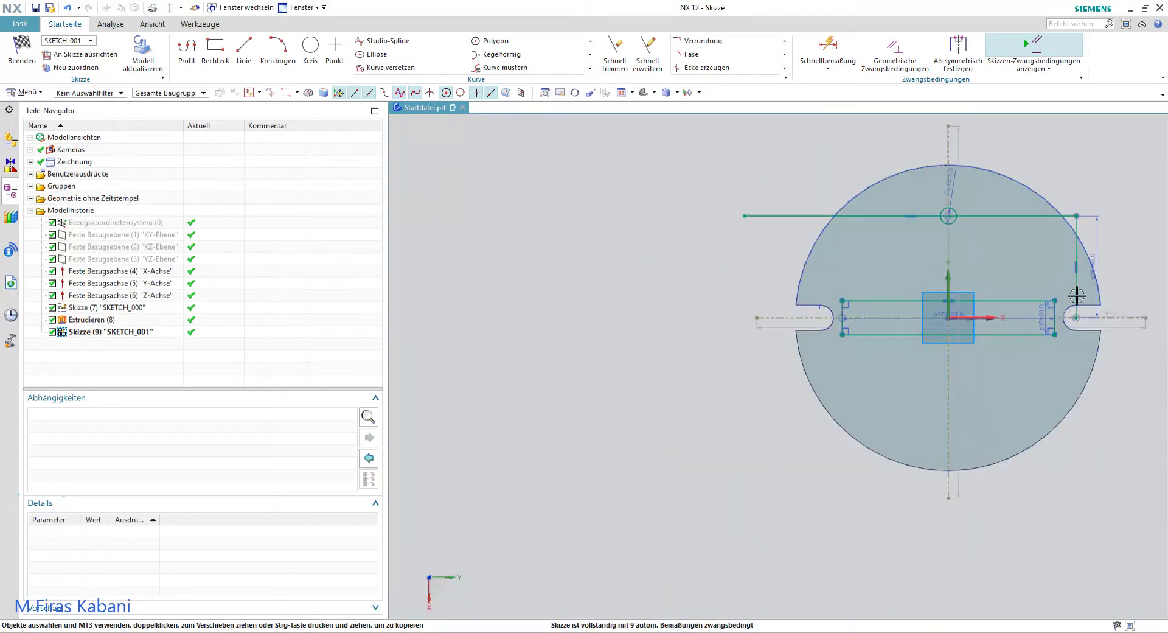
{"action": "mouse_move", "coordinate": [1035, 264]}
{"action": "middle_mouse_down"}
{"action": "mouse_move", "coordinate": [1042, 292]}
{"action": "mouse_move", "coordinate": [1017, 325]}
{"action": "middle_mouse_up"}
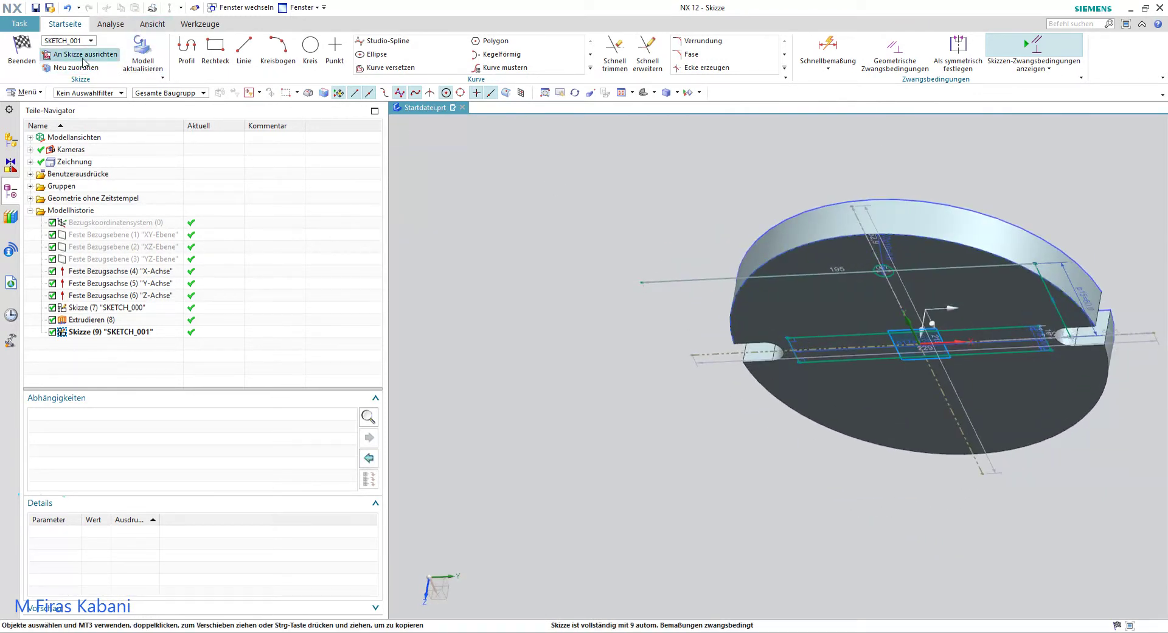
Step: Finish the rib sketch and extrude the rectangle via Line31 by 5 mm, uniting it with the disc
{"action": "left_click", "coordinate": [22, 51]}
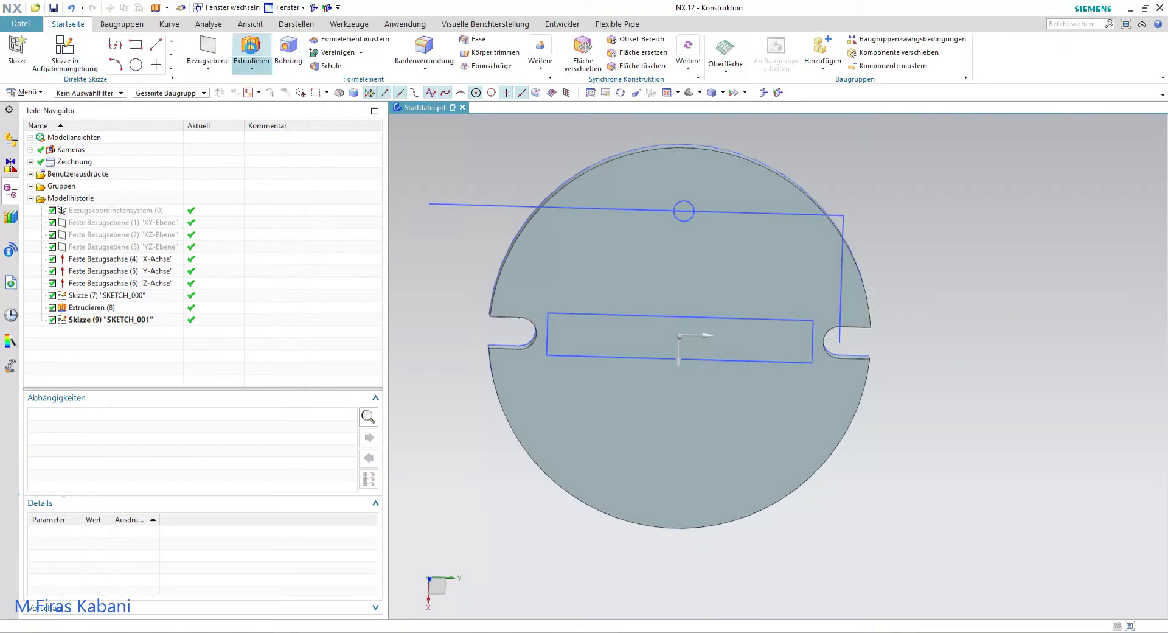
{"action": "left_click", "coordinate": [251, 52]}
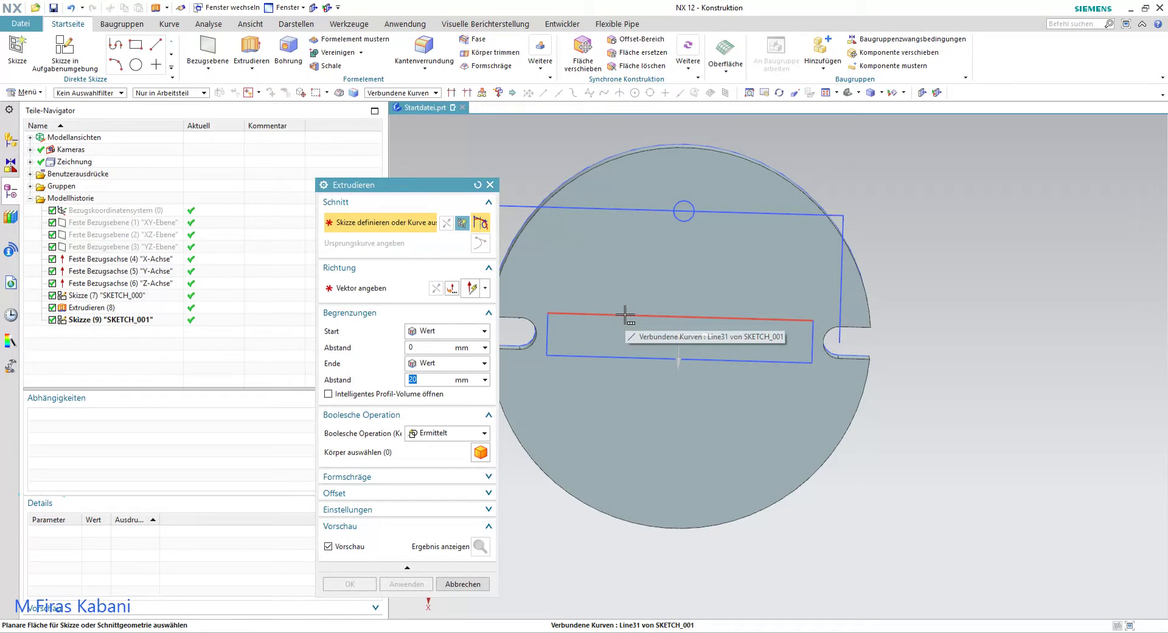
{"action": "left_click", "coordinate": [625, 314]}
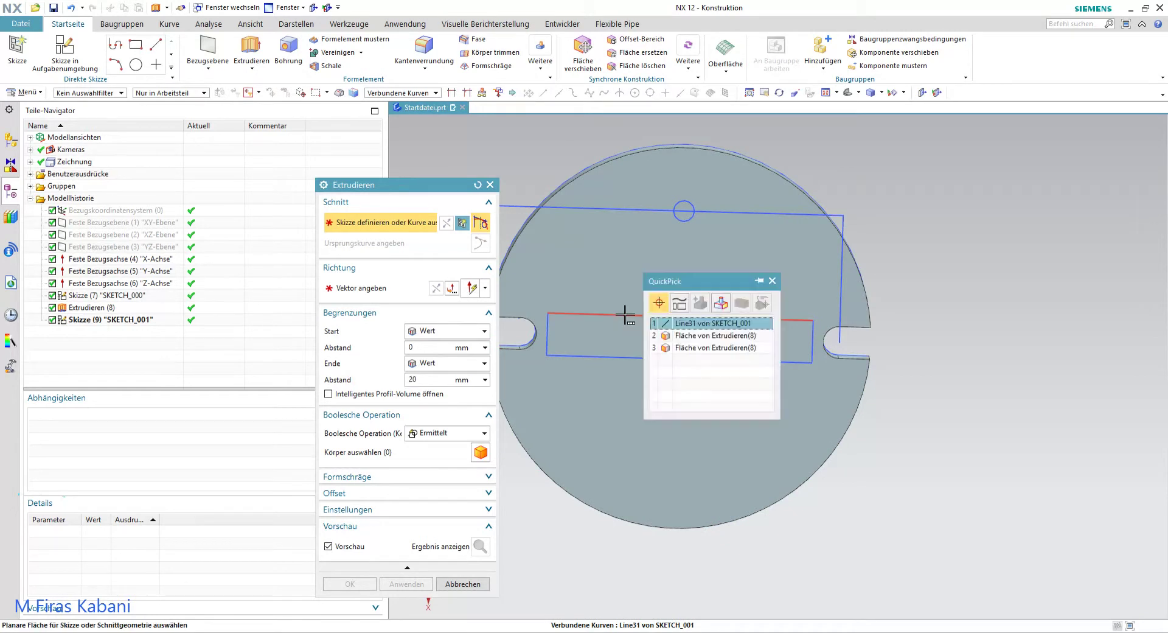
{"action": "left_click", "coordinate": [698, 323]}
{"action": "key", "text": "Home"}
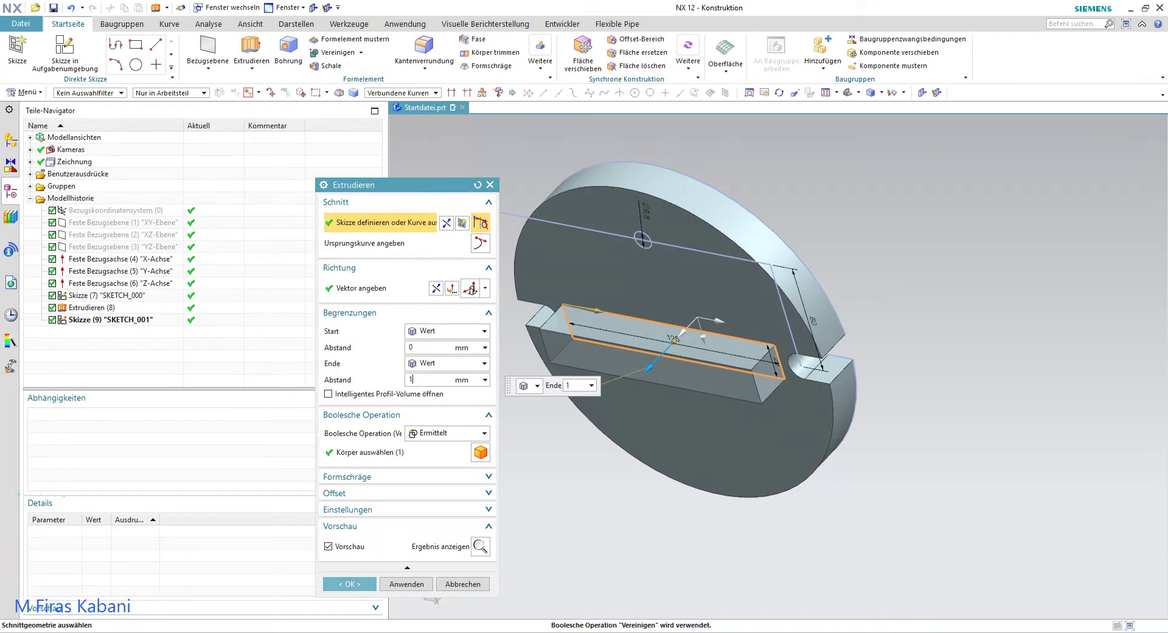
{"action": "type", "text": "5"}
{"action": "key", "text": "Return"}
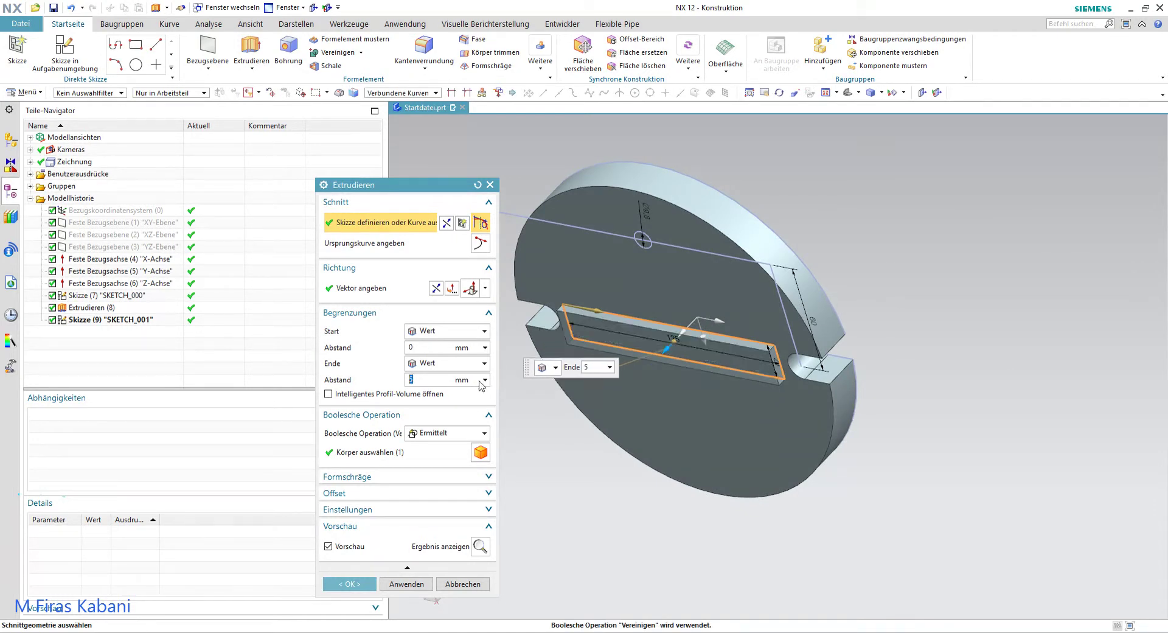
{"action": "middle_click_drag", "start_coordinate": [671, 453], "coordinate": [714, 431]}
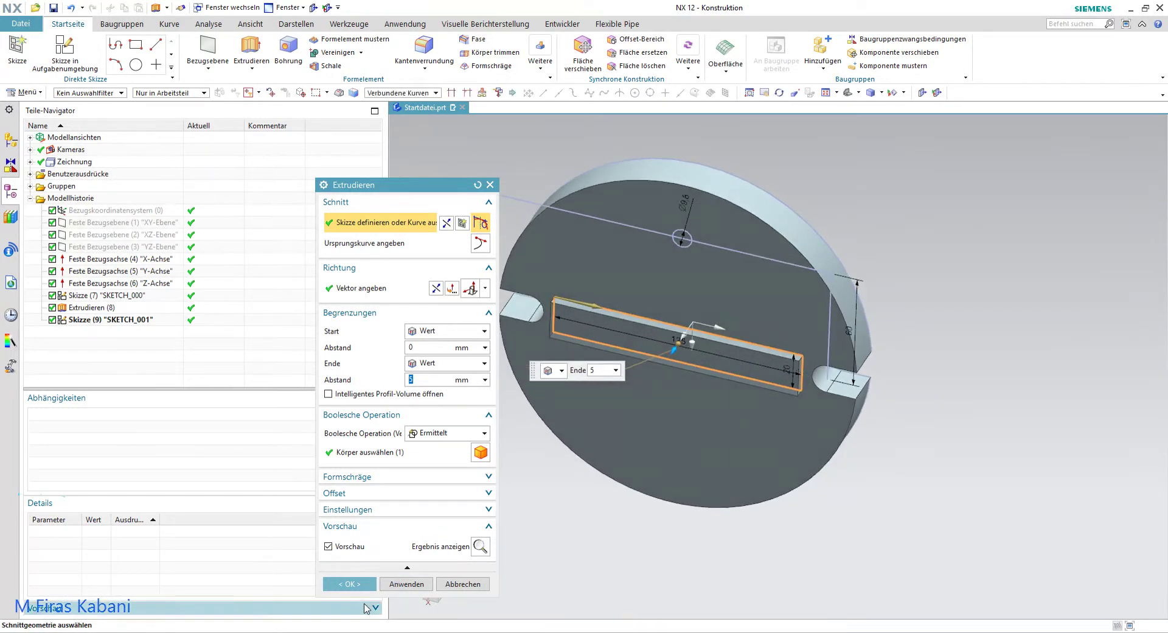
{"action": "left_click", "coordinate": [349, 583]}
{"action": "scroll", "coordinate": [719, 246], "scroll_direction": "up", "scroll_amount": 1}
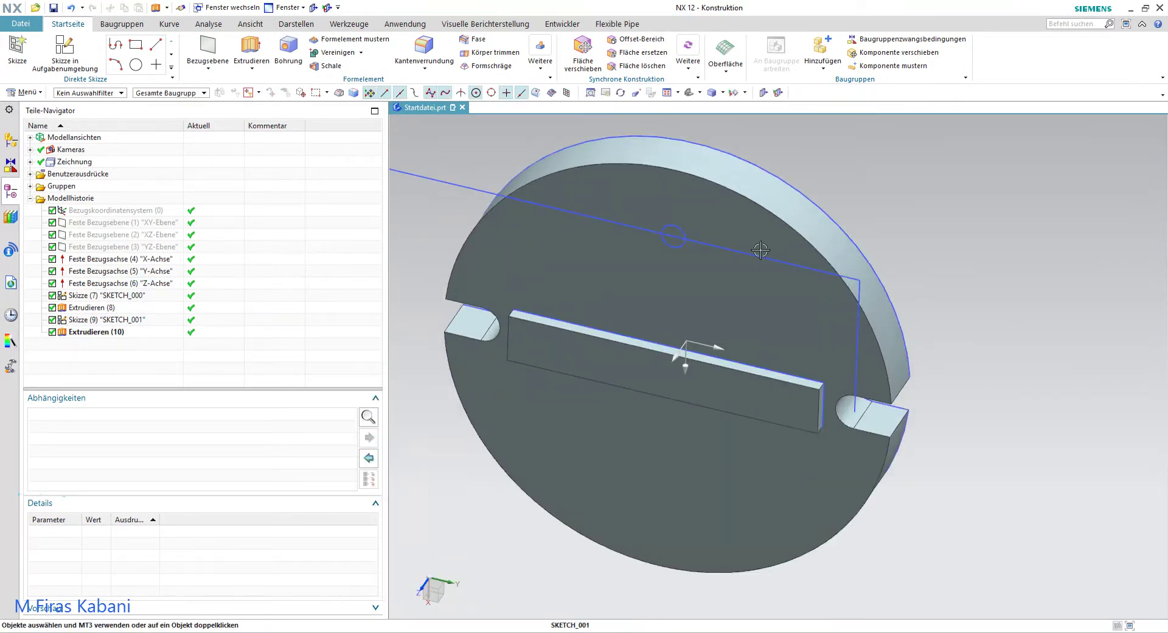
{"action": "left_click", "coordinate": [754, 255]}
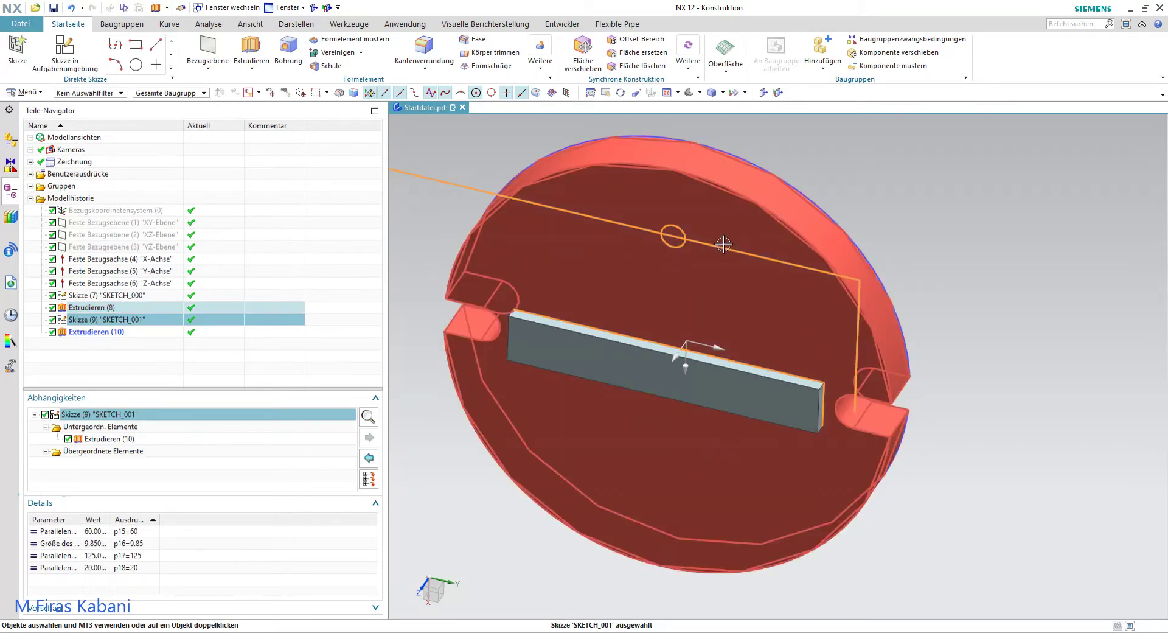
Step: Edit SKETCH_001 with rollback, delete the horizontal helper line and 60 mm vertical line, then finish
{"action": "right_click", "coordinate": [724, 246]}
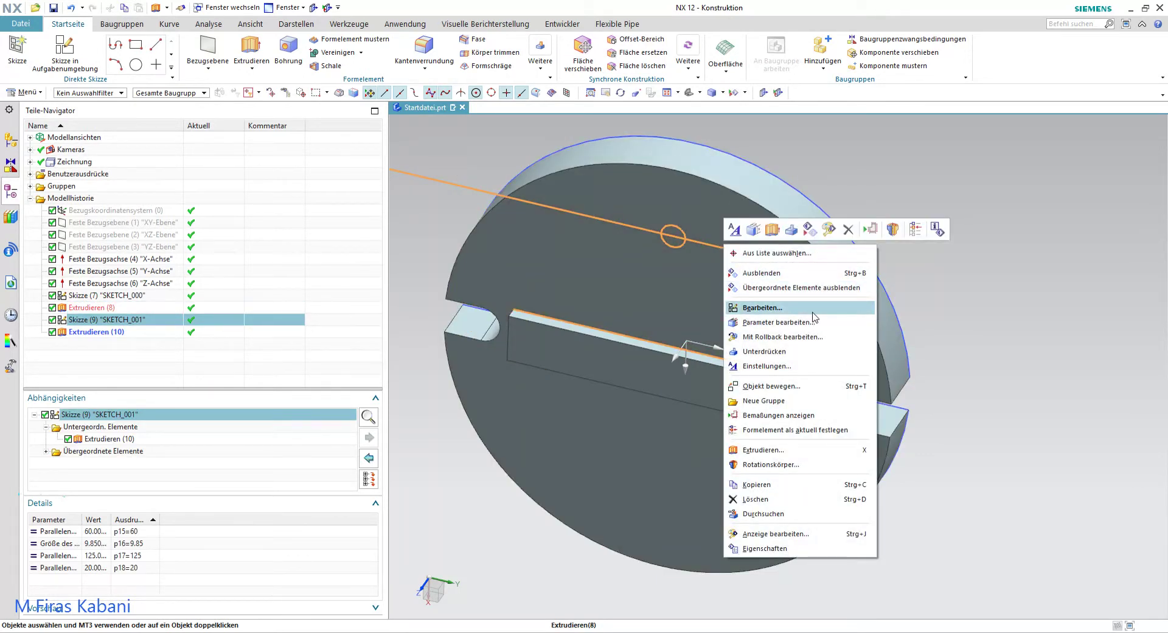
{"action": "left_click", "coordinate": [823, 336]}
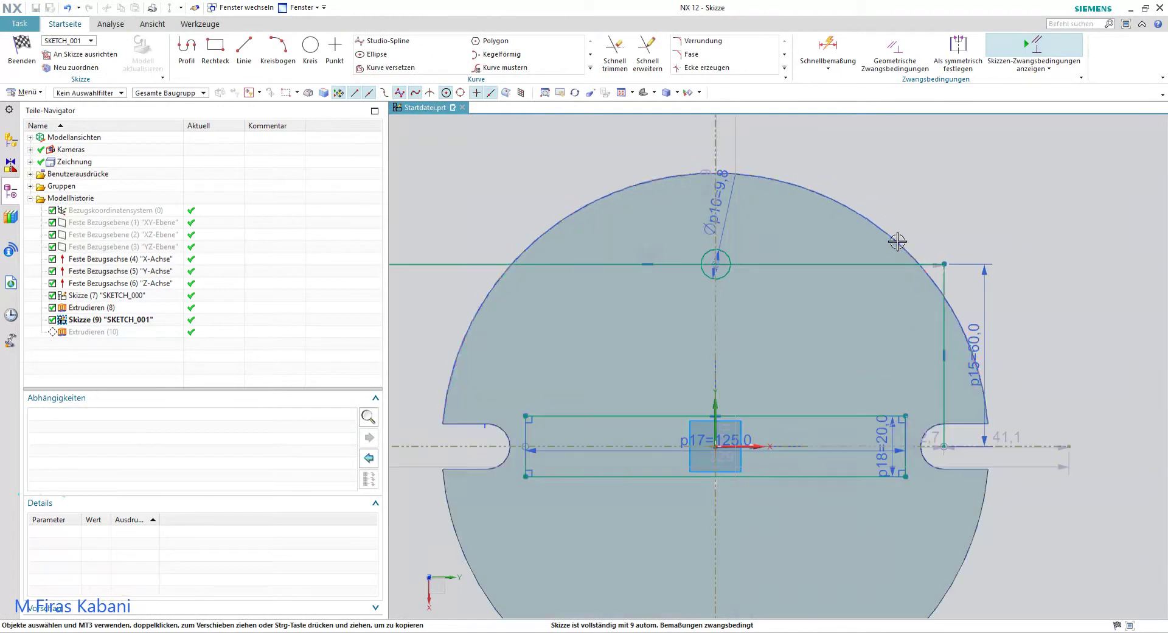
{"action": "left_click", "coordinate": [591, 262]}
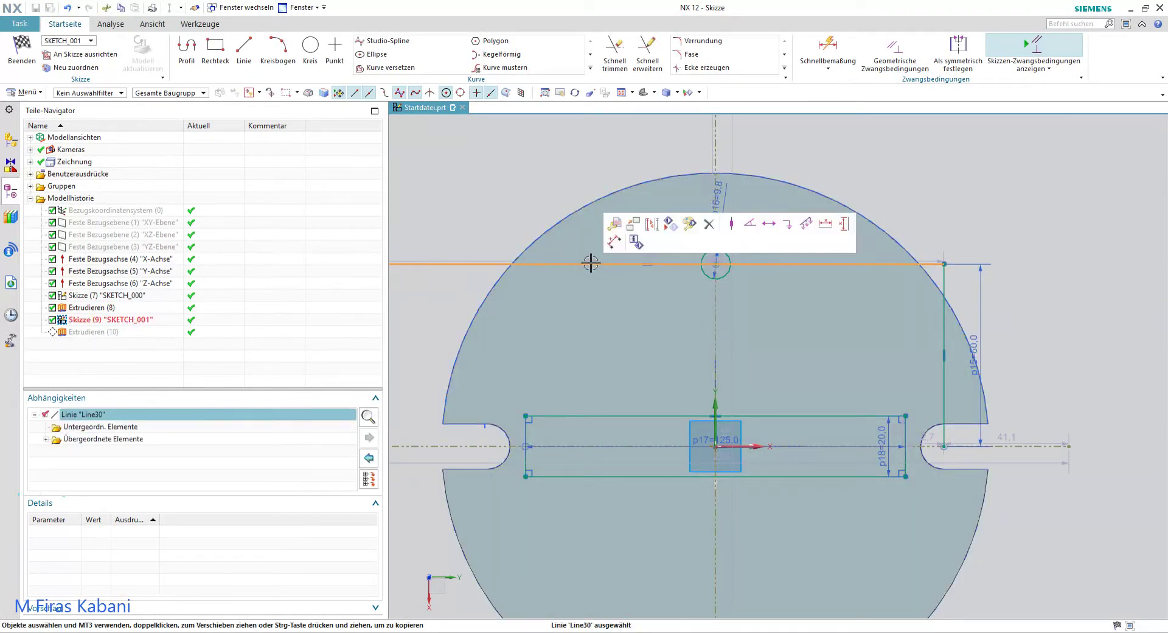
{"action": "key", "text": "Delete"}
{"action": "left_click", "coordinate": [944, 274]}
{"action": "key", "text": "Delete"}
{"action": "key", "text": "ctrl+q"}
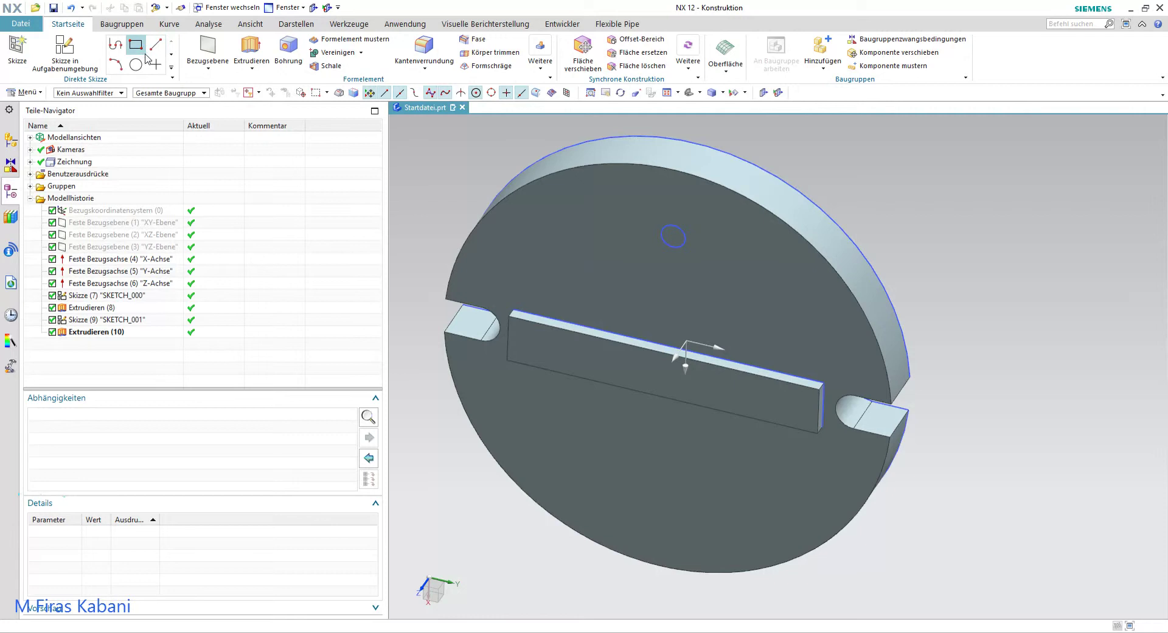
Step: Extrude the small circle 60 mm with Boolean Subtract to cut a hole through the disc
{"action": "left_click", "coordinate": [261, 49]}
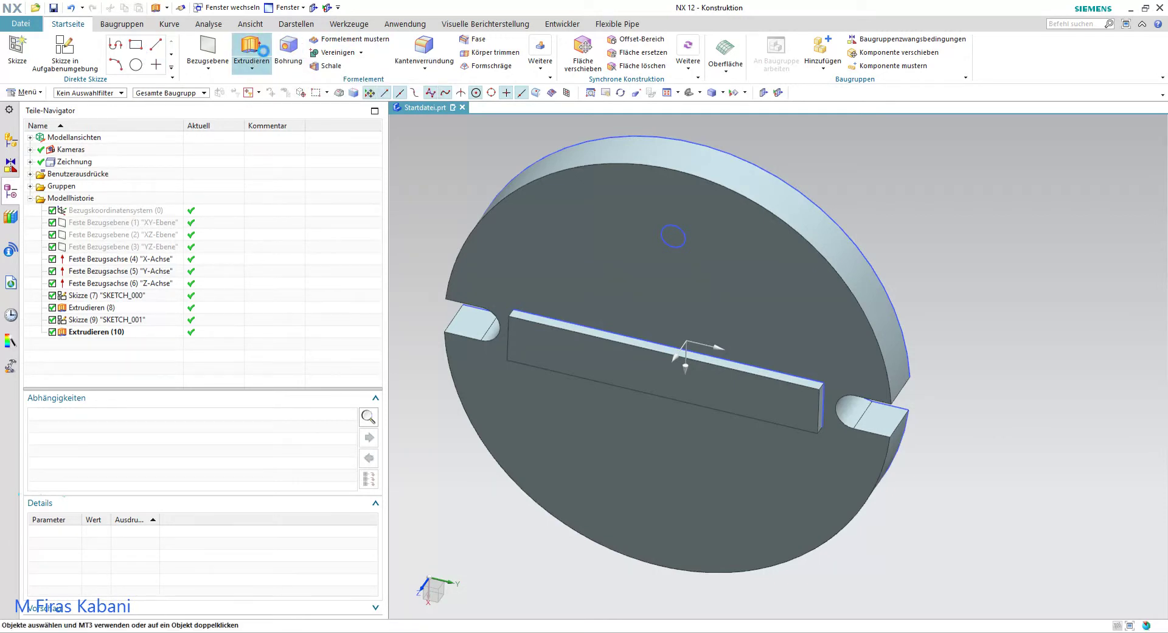
{"action": "left_click", "coordinate": [675, 226]}
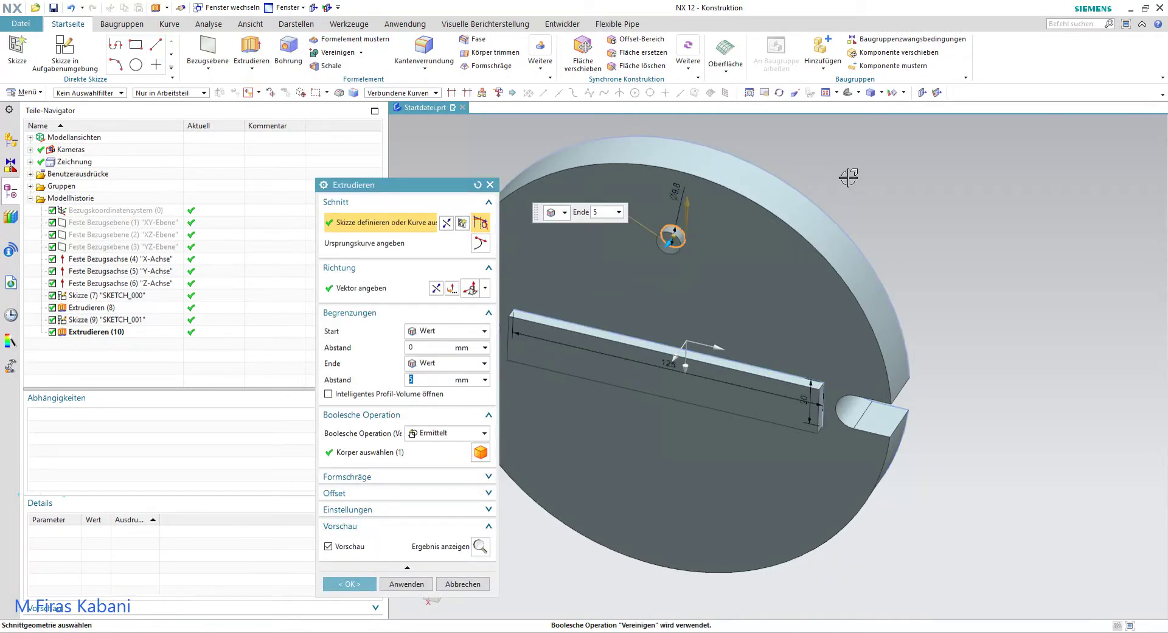
{"action": "middle_click_drag", "start_coordinate": [842, 177], "coordinate": [812, 209]}
{"action": "left_click_drag", "start_coordinate": [589, 315], "coordinate": [711, 205]}
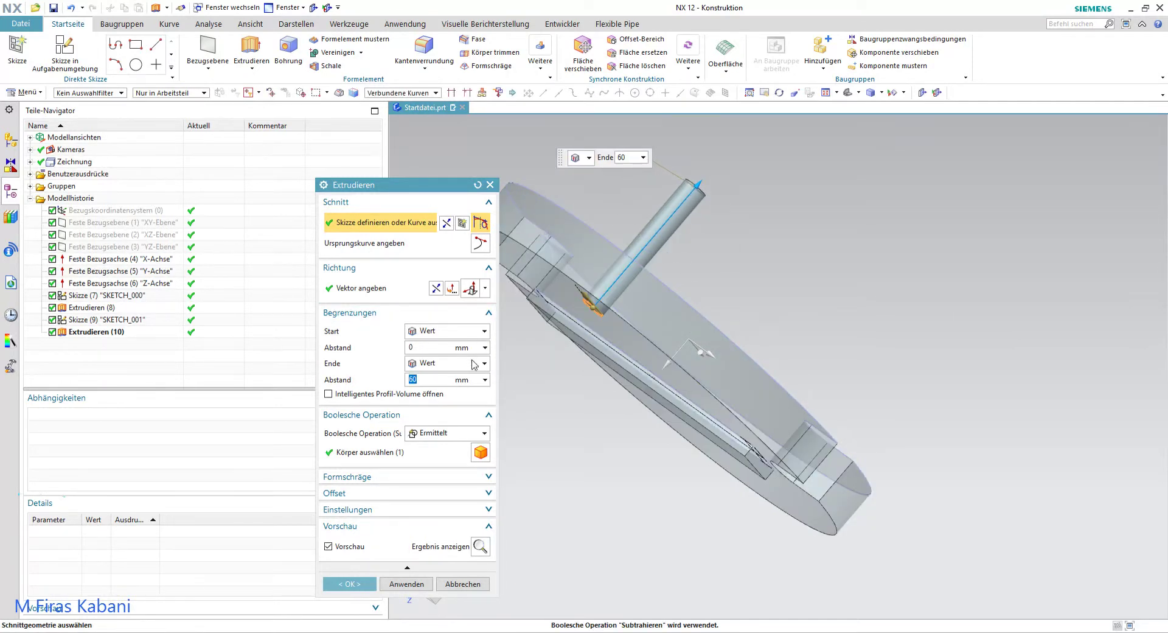
{"action": "left_click", "coordinate": [463, 432]}
{"action": "left_click", "coordinate": [447, 476]}
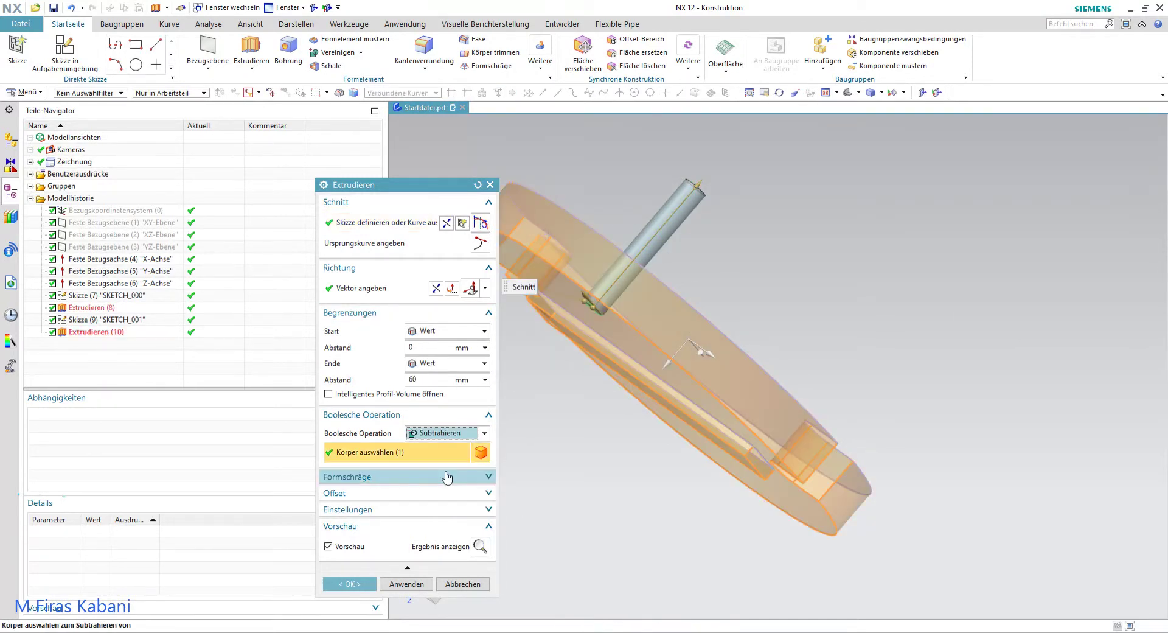
{"action": "left_click", "coordinate": [349, 584]}
Step: Start a new sketch on the disc's top face
{"action": "mouse_move", "coordinate": [553, 487]}
{"action": "middle_mouse_down"}
{"action": "mouse_move", "coordinate": [515, 509]}
{"action": "mouse_move", "coordinate": [490, 461]}
{"action": "mouse_move", "coordinate": [474, 546]}
{"action": "mouse_move", "coordinate": [474, 476]}
{"action": "mouse_move", "coordinate": [456, 513]}
{"action": "middle_mouse_up"}
{"action": "left_click", "coordinate": [65, 52]}
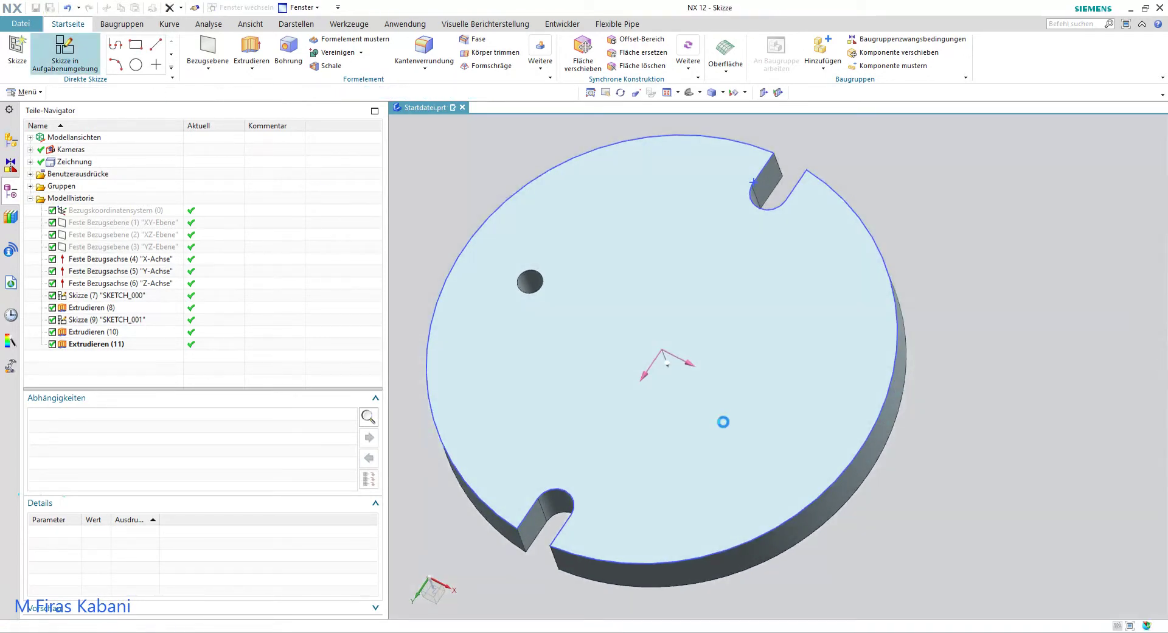
{"action": "left_click", "coordinate": [701, 413]}
Step: Draw a 60 mm horizontal line above the disc in the new sketch
{"action": "left_click", "coordinate": [406, 337]}
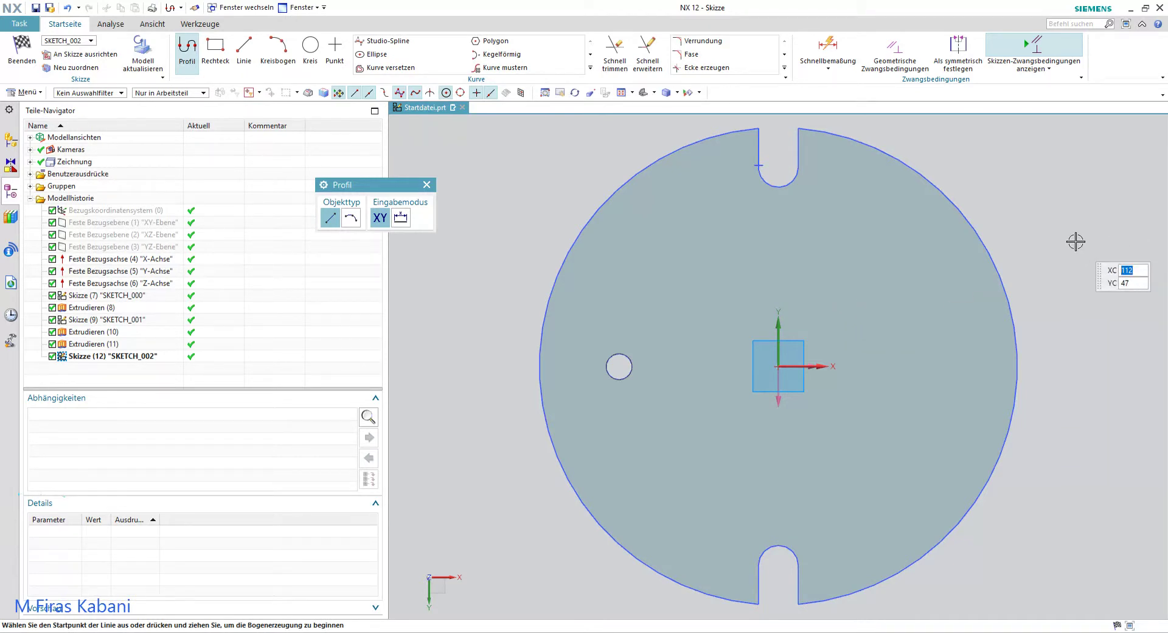
{"action": "scroll", "coordinate": [876, 161], "scroll_direction": "down", "scroll_amount": 1}
{"action": "scroll", "coordinate": [889, 165], "scroll_direction": "down", "scroll_amount": 1}
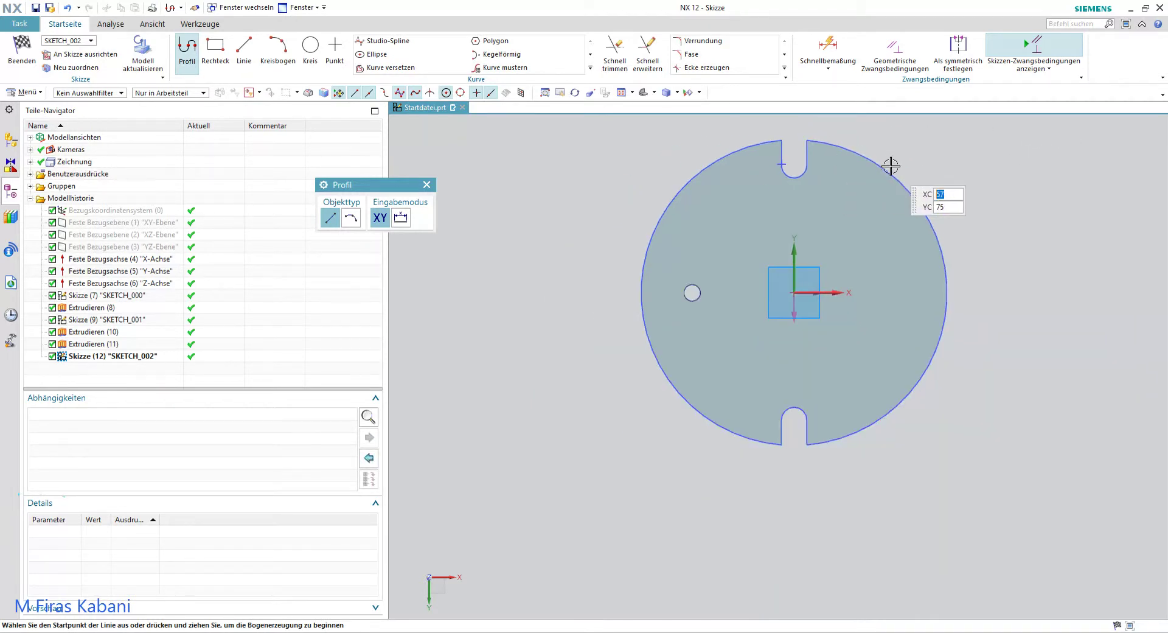
{"action": "middle_click_drag", "start_coordinate": [891, 165], "coordinate": [869, 266], "text": "shift"}
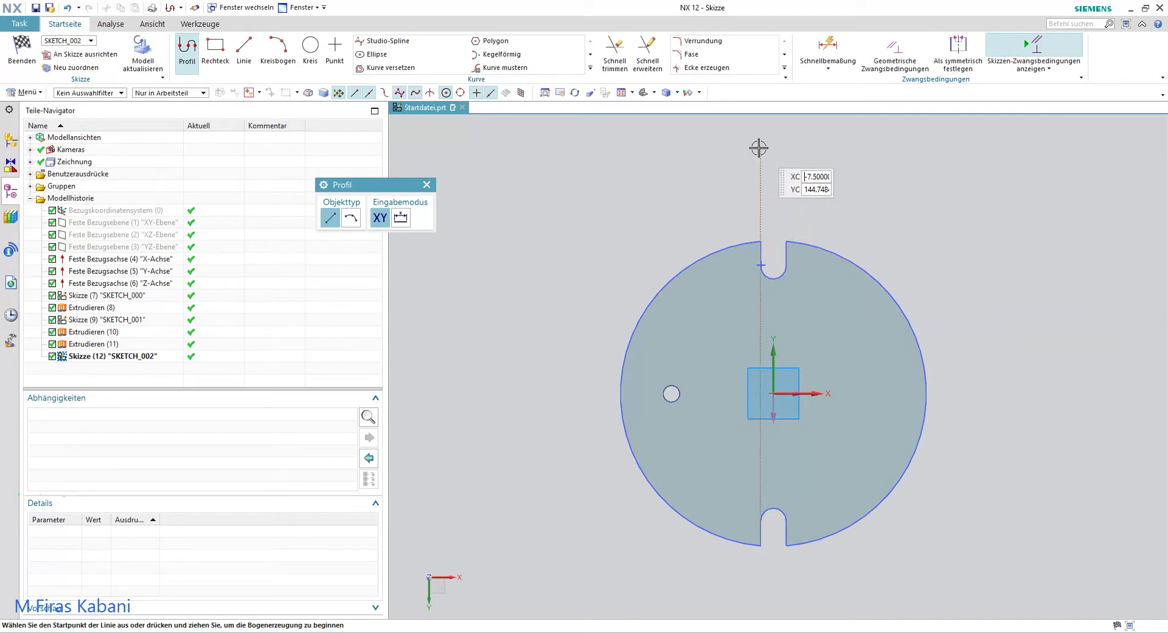
{"action": "left_click", "coordinate": [244, 49]}
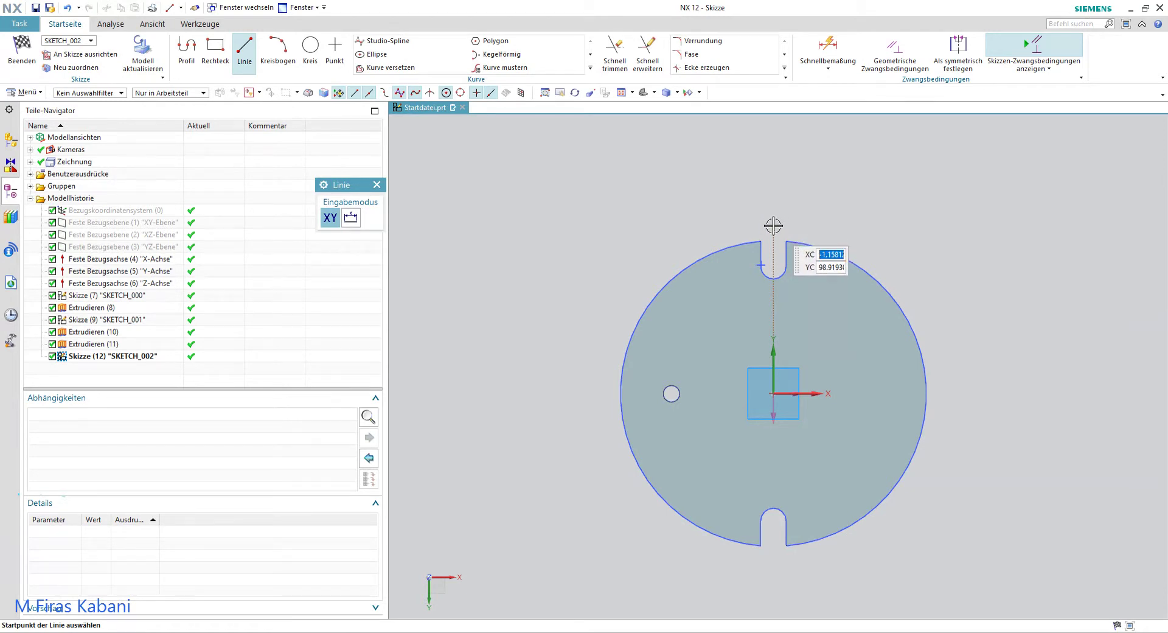
{"action": "left_click", "coordinate": [773, 226]}
{"action": "type", "text": "60"}
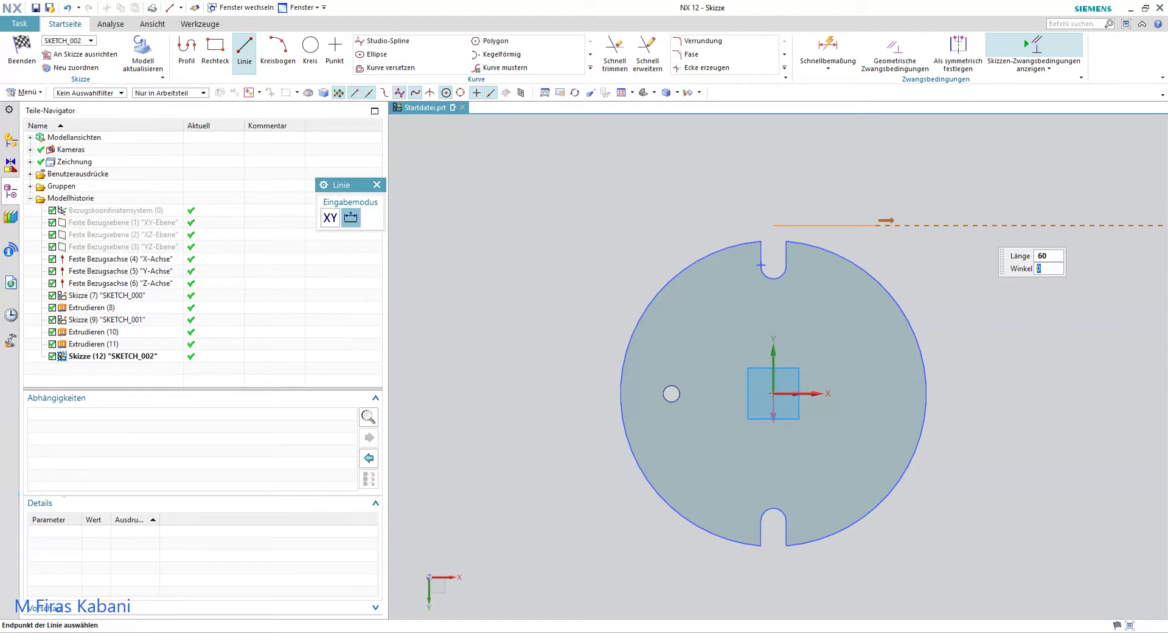
{"action": "key", "text": "Return"}
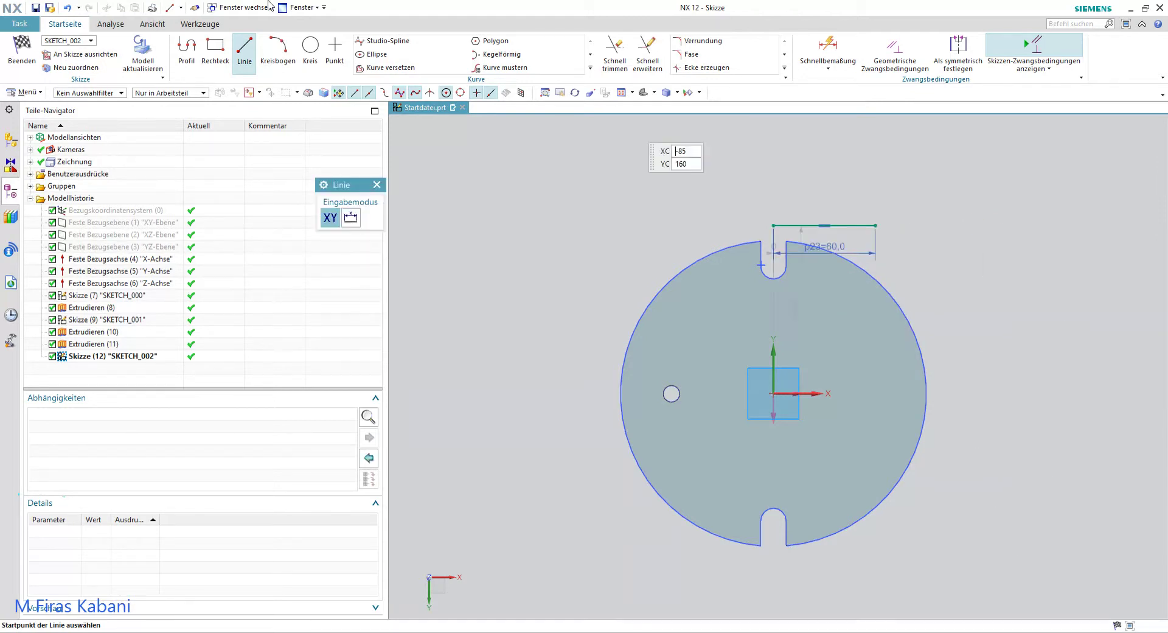
Step: Draw a vertical line from that line's right end down past the disc
{"action": "left_click", "coordinate": [186, 53]}
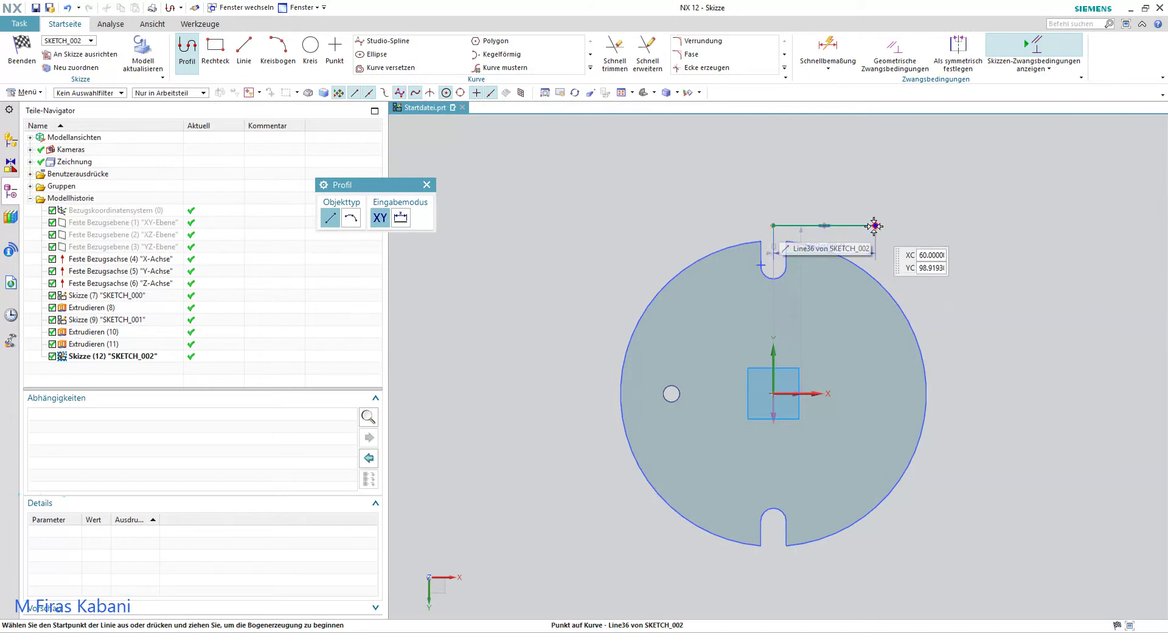
{"action": "left_click", "coordinate": [876, 226]}
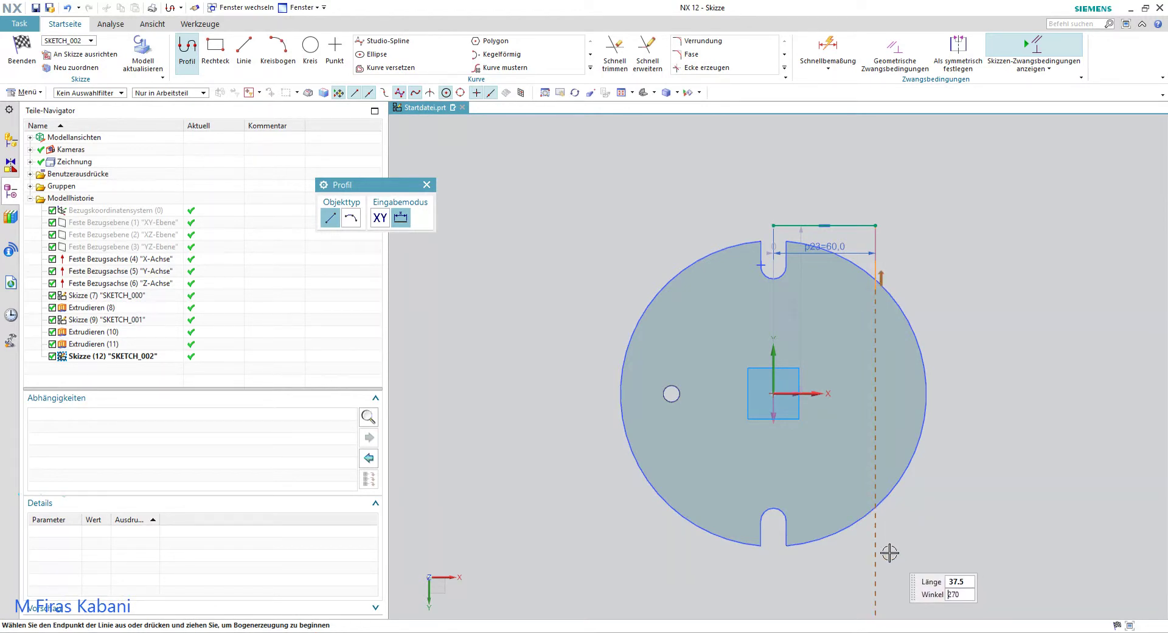
{"action": "type", "text": "37.5"}
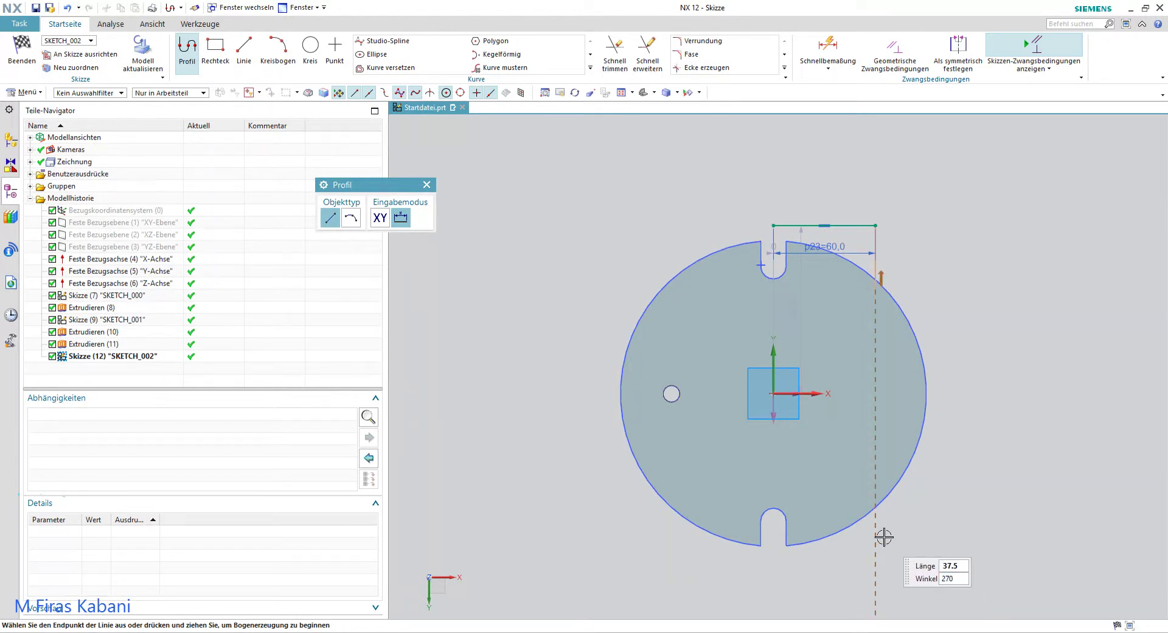
{"action": "key", "text": "Escape"}
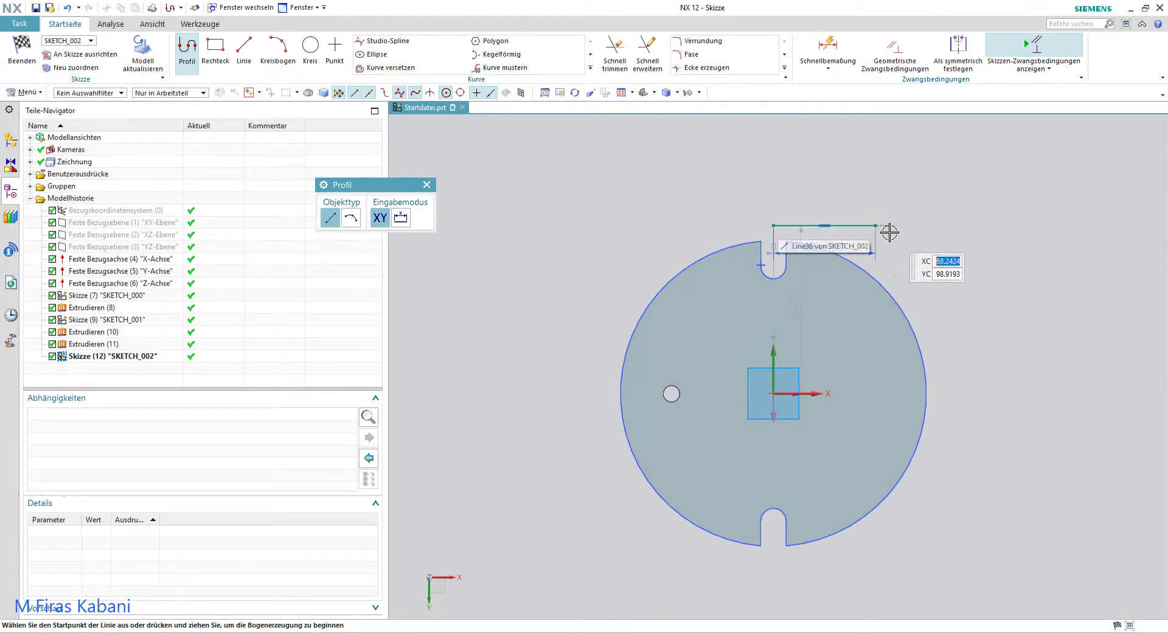
{"action": "left_click", "coordinate": [243, 52]}
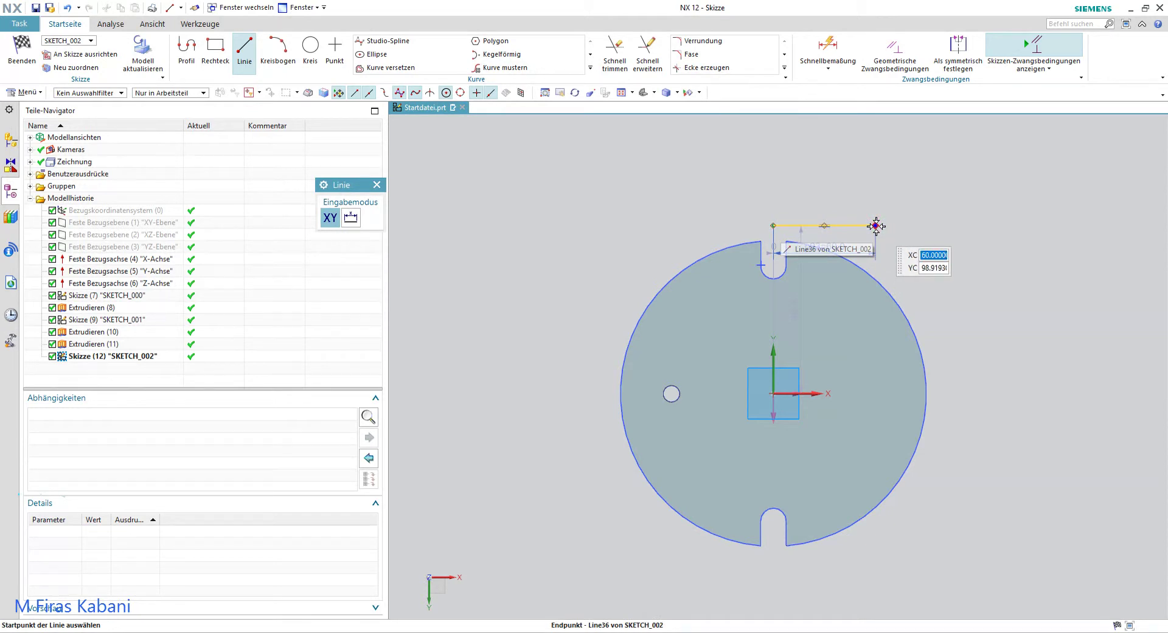
{"action": "left_click", "coordinate": [876, 226]}
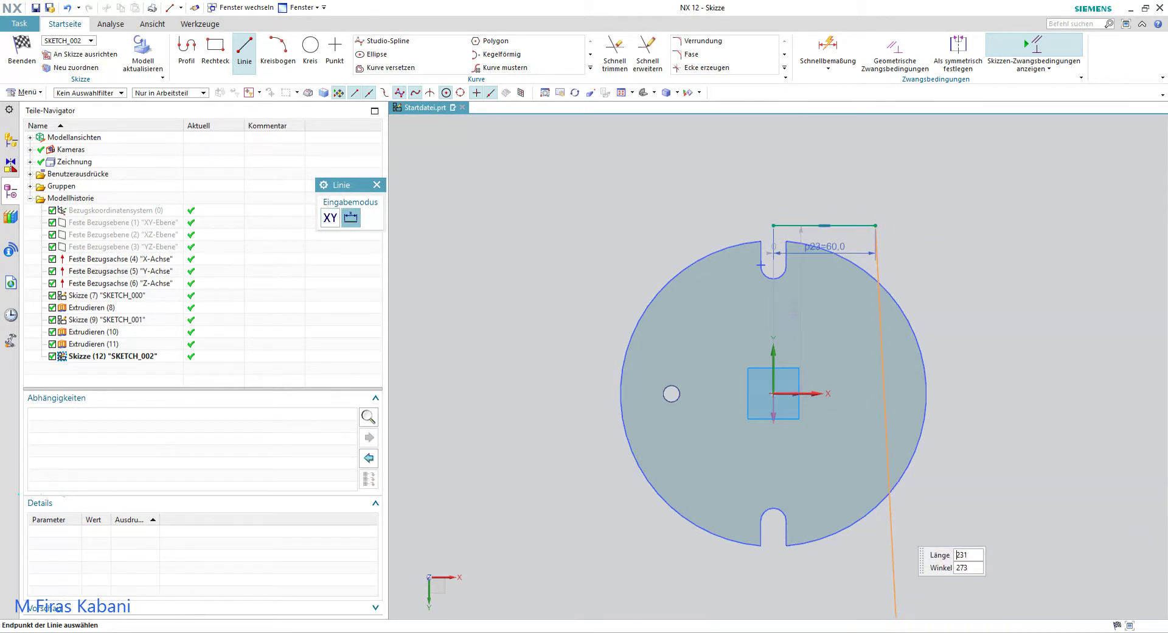
{"action": "left_click", "coordinate": [867, 590]}
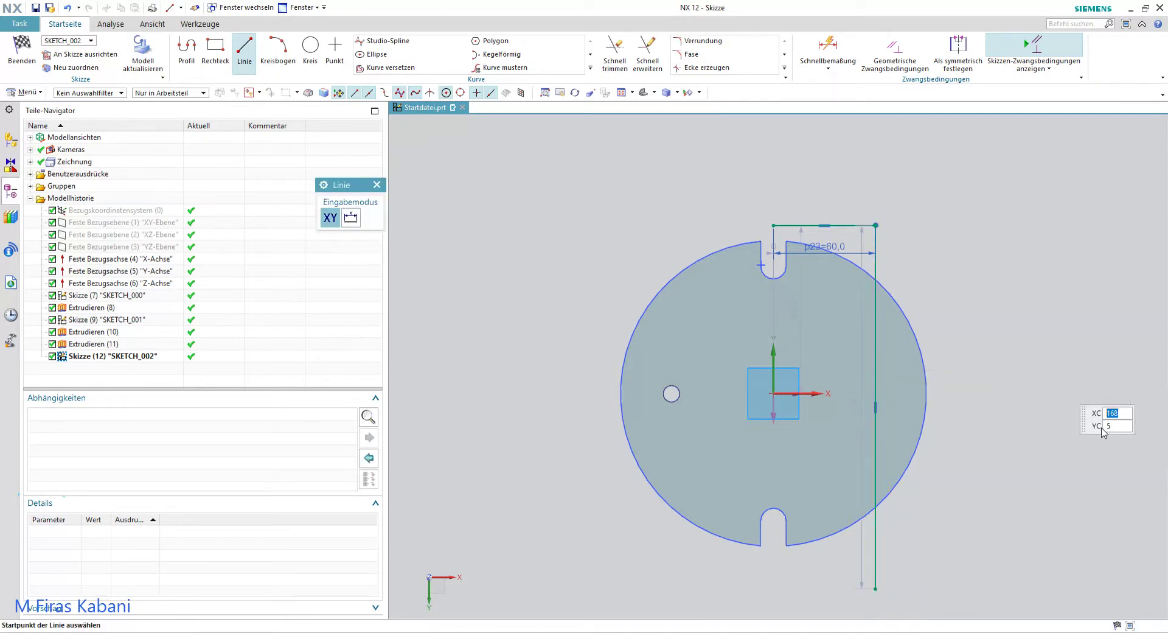
{"action": "key", "text": "Escape"}
Step: Draw a horizontal line from the sketch origin to the right
{"action": "scroll", "coordinate": [866, 383], "scroll_direction": "down", "scroll_amount": 2}
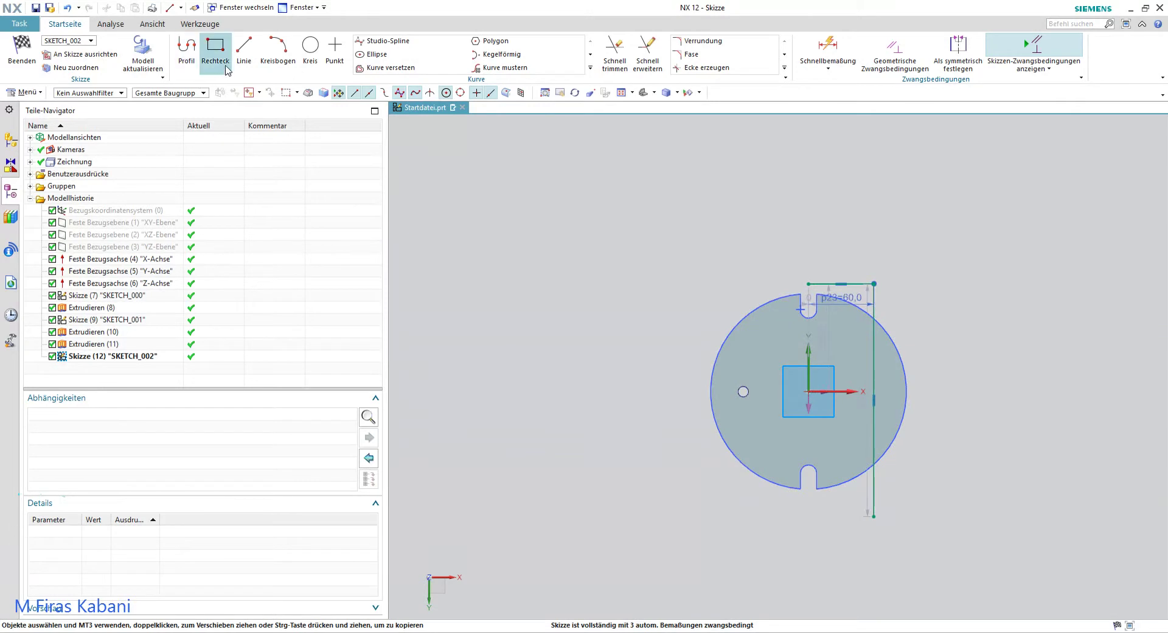
{"action": "left_click", "coordinate": [244, 50]}
{"action": "left_click", "coordinate": [808, 392]}
{"action": "left_click", "coordinate": [1015, 391]}
{"action": "scroll", "coordinate": [990, 384], "scroll_direction": "up", "scroll_amount": 2}
{"action": "key", "text": "Escape"}
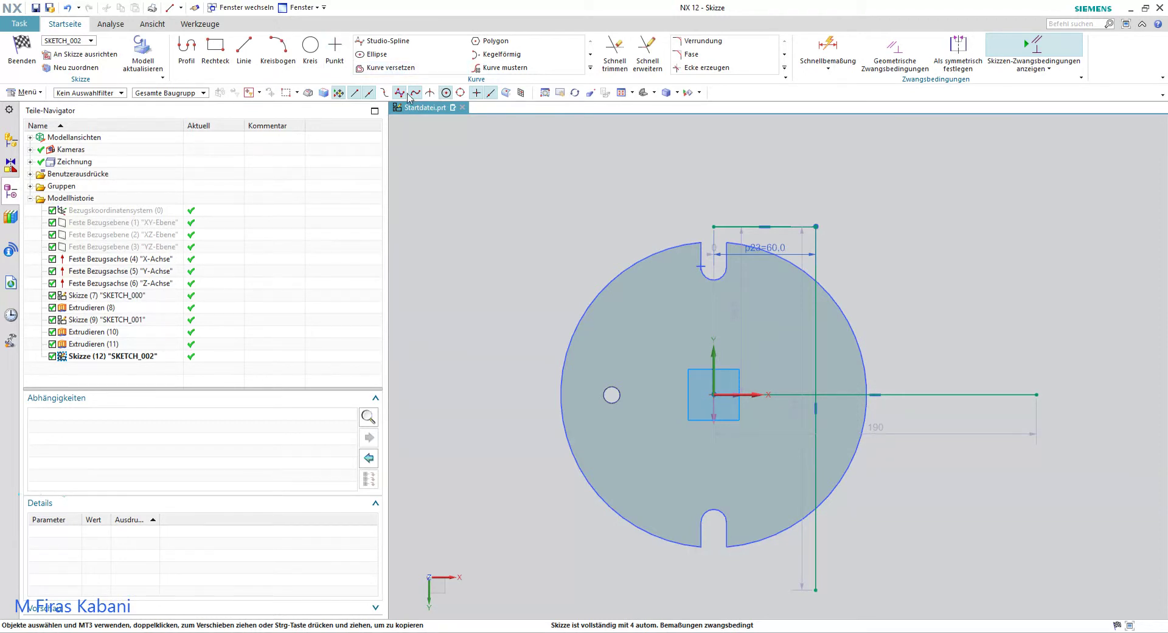
Step: Quick-trim the vertical line's lower part and the horizontal line's excess
{"action": "left_click", "coordinate": [615, 51]}
{"action": "left_click", "coordinate": [819, 494]}
{"action": "left_click", "coordinate": [849, 396]}
{"action": "middle_click", "coordinate": [850, 396]}
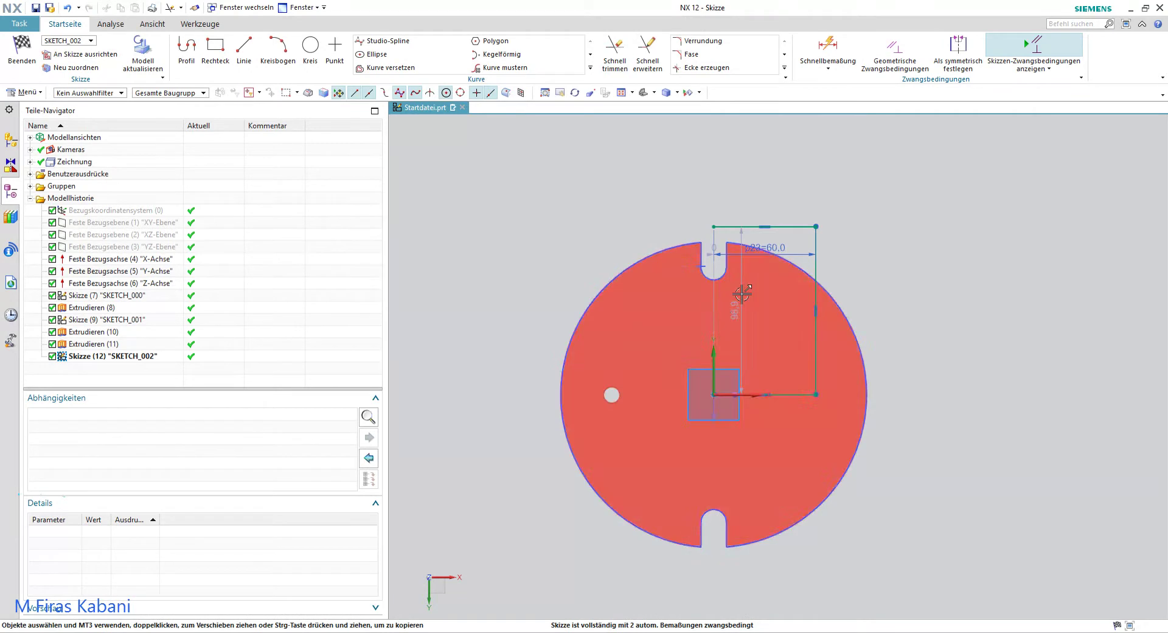
Step: Draw a 37.5 mm vertical line up from the corner
{"action": "left_click", "coordinate": [244, 51]}
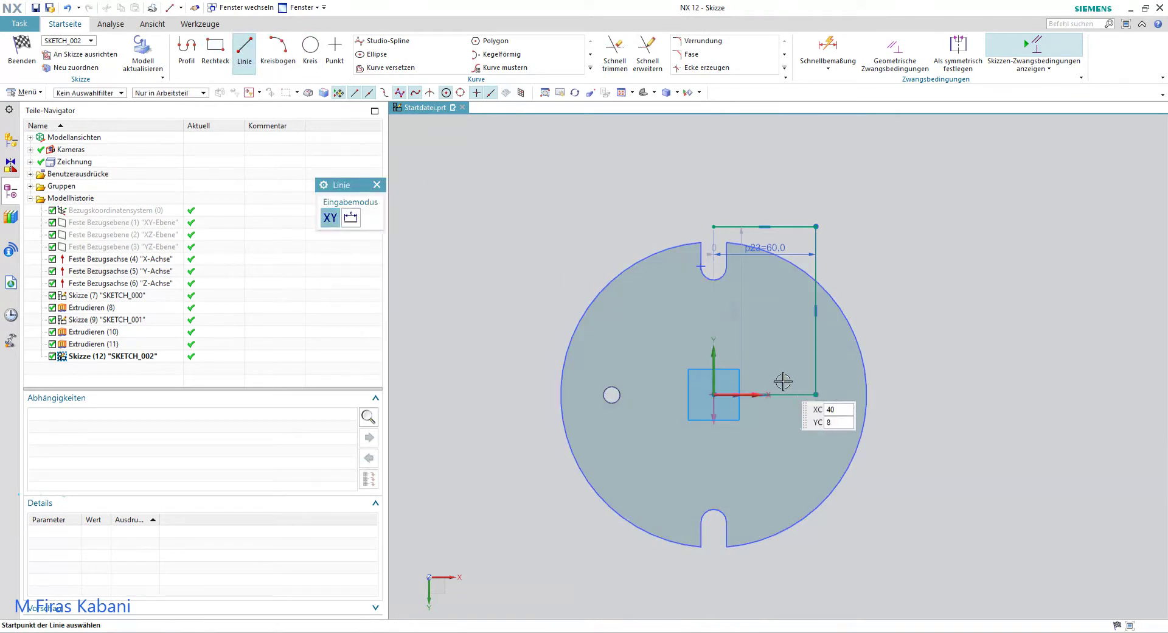
{"action": "left_click", "coordinate": [815, 226]}
{"action": "type", "text": "37.5"}
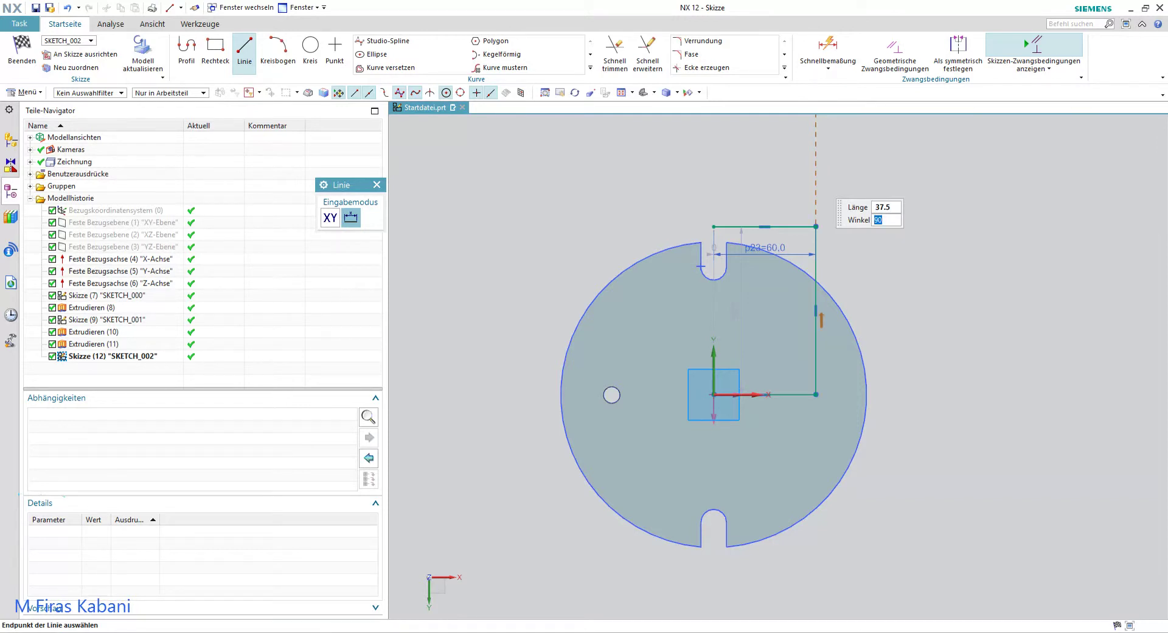
{"action": "key", "text": "Return"}
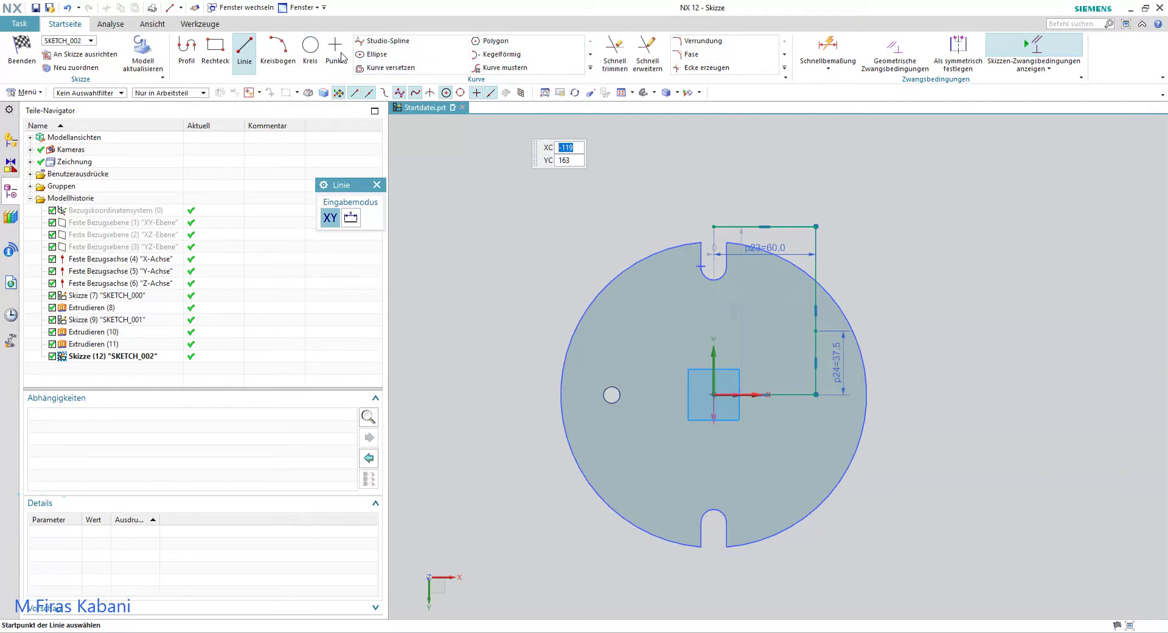
Step: Add a Ø10 circle centred at the top end of the 37.5 line
{"action": "left_click", "coordinate": [310, 49]}
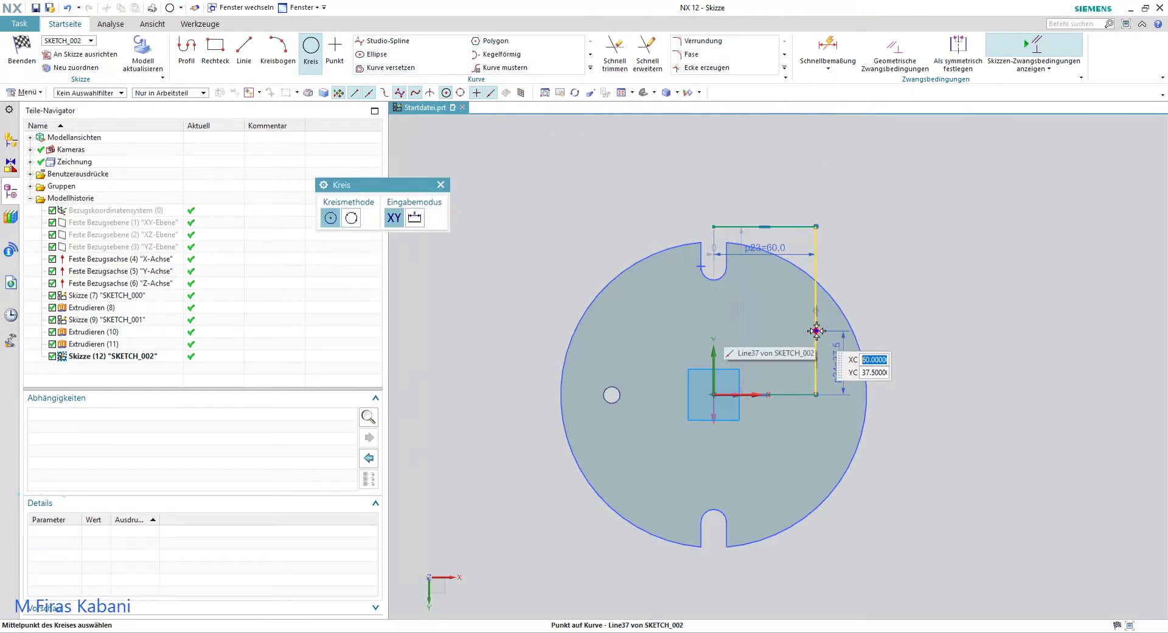
{"action": "left_click", "coordinate": [816, 331]}
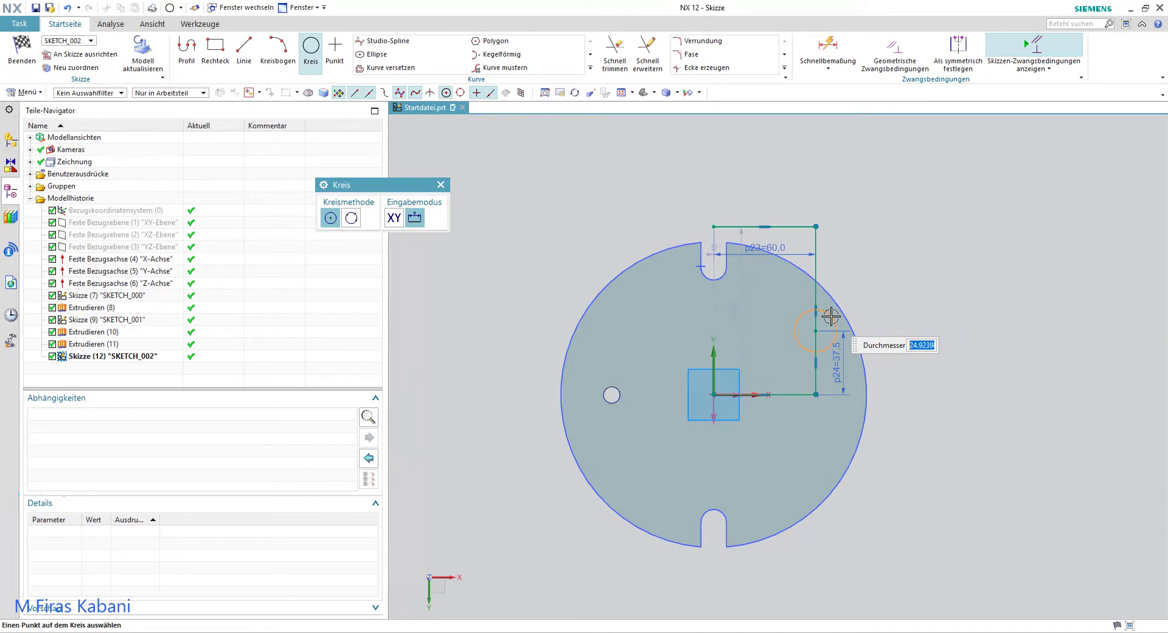
{"action": "type", "text": "10"}
{"action": "key", "text": "Return"}
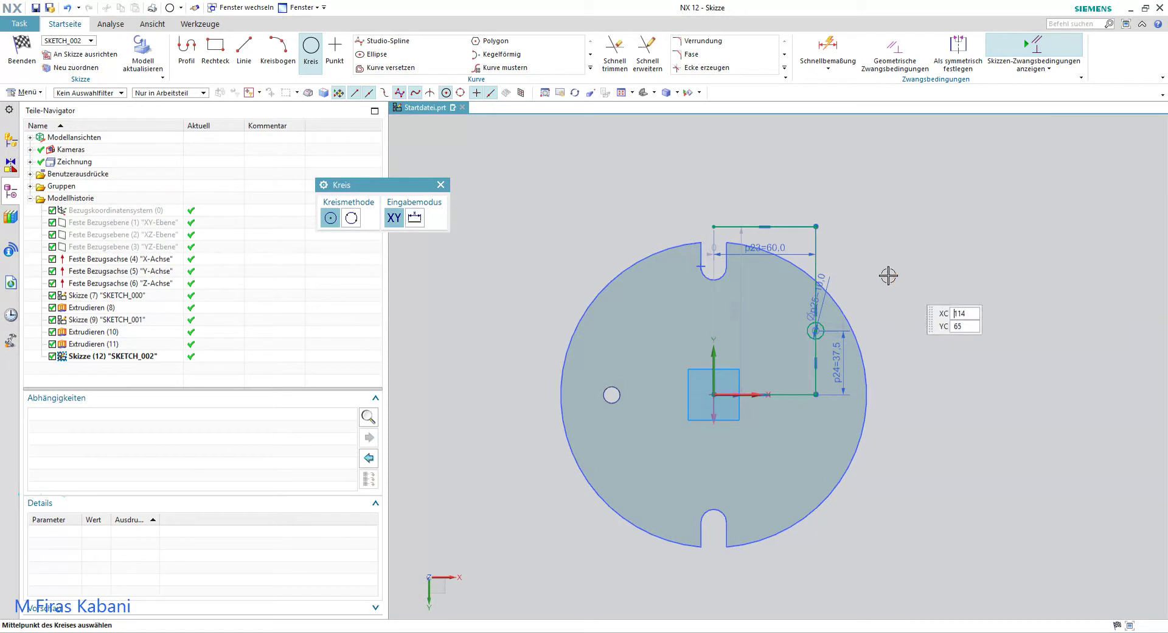
Step: Bring up the Kurve spiegeln (Mirror Curve) command from the curve commands
{"action": "scroll", "coordinate": [683, 176], "scroll_direction": "up", "scroll_amount": 1}
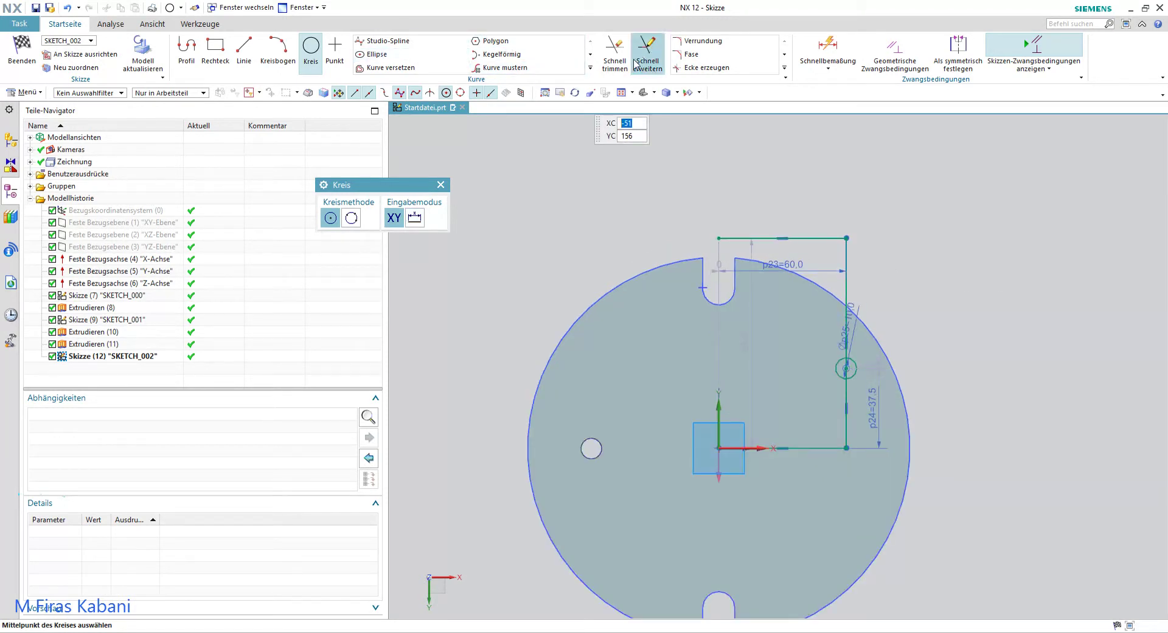
{"action": "left_click", "coordinate": [590, 55]}
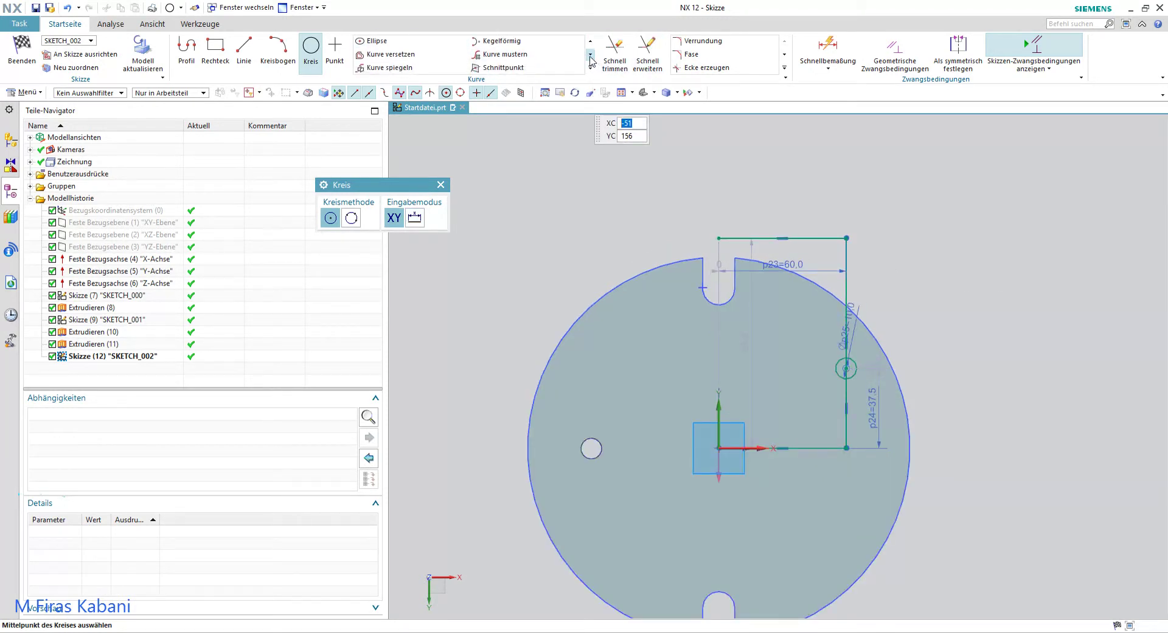
{"action": "left_click", "coordinate": [590, 55]}
{"action": "left_click", "coordinate": [590, 54]}
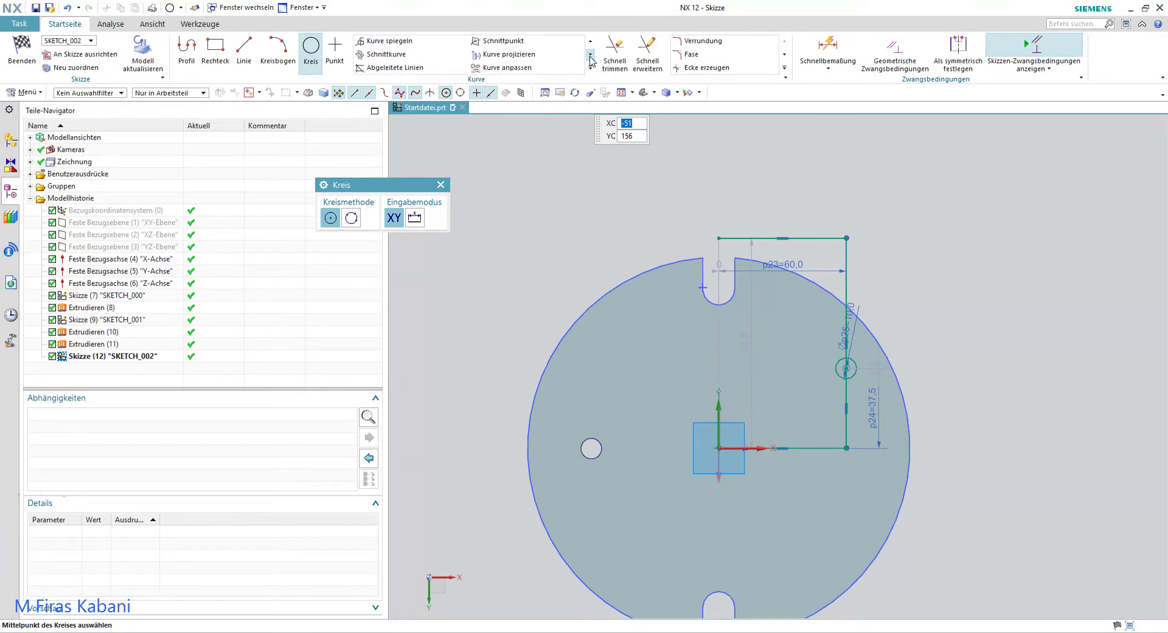
{"action": "left_click", "coordinate": [590, 40]}
{"action": "left_click", "coordinate": [428, 43]}
Step: Mirror the Ø10 circle across the horizontal centre line to create a lower circle
{"action": "left_click", "coordinate": [836, 366]}
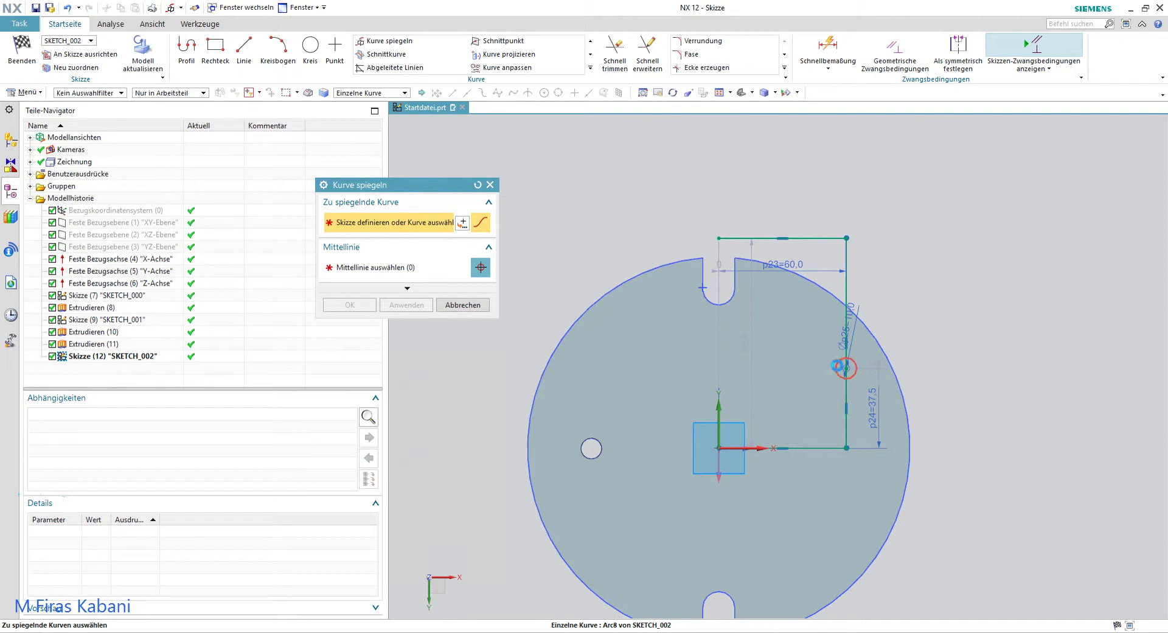
{"action": "middle_click", "coordinate": [825, 451]}
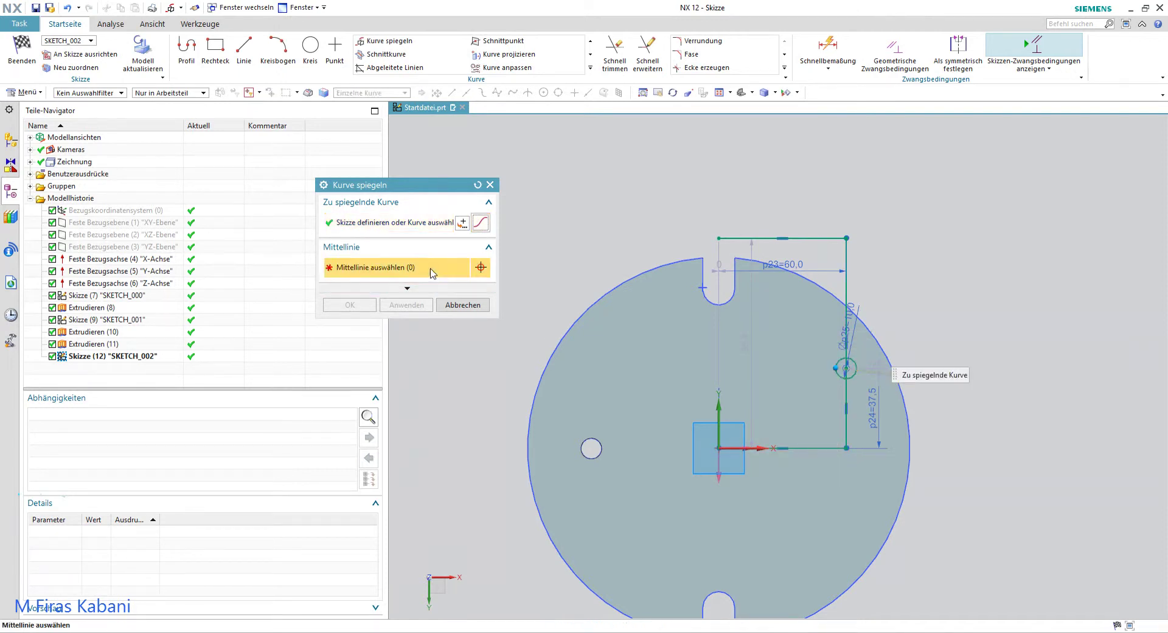
{"action": "left_click", "coordinate": [825, 452]}
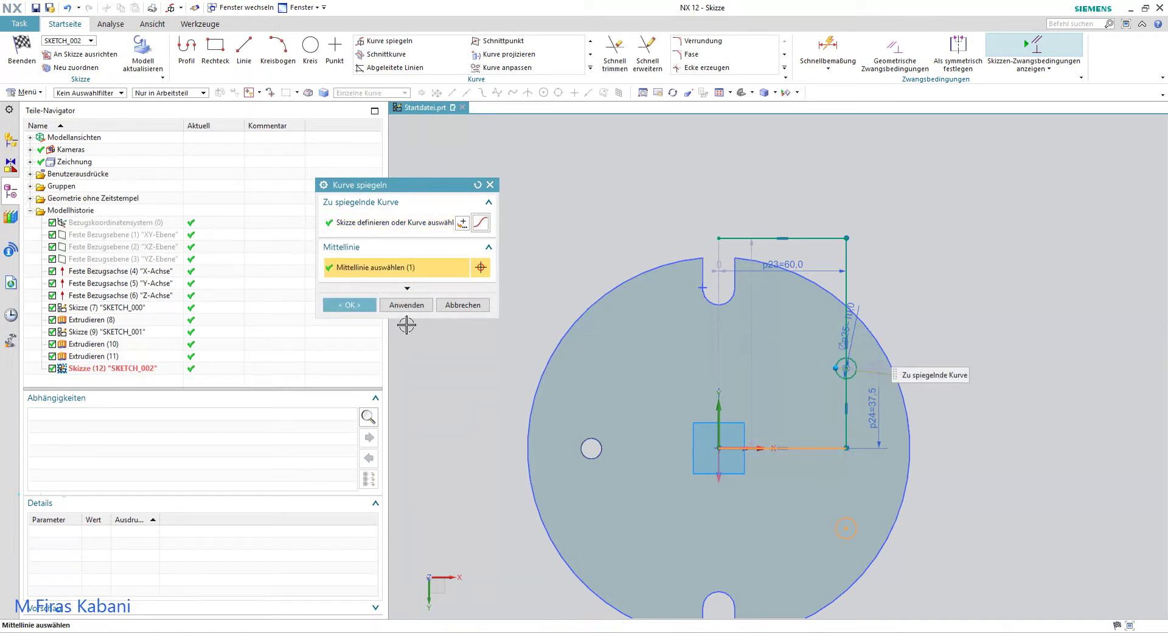
{"action": "left_click", "coordinate": [367, 305]}
{"action": "scroll", "coordinate": [838, 449], "scroll_direction": "up", "scroll_amount": 2}
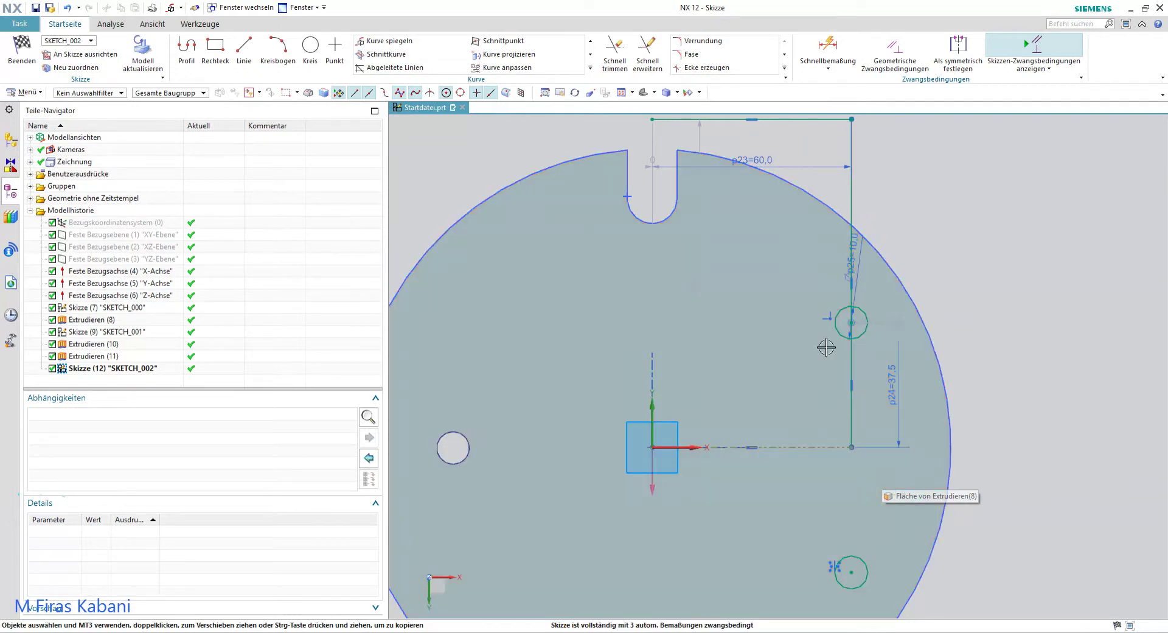
Step: Draw a 15 mm line pointing left (180°) from the upper circle's centre
{"action": "left_click", "coordinate": [244, 49]}
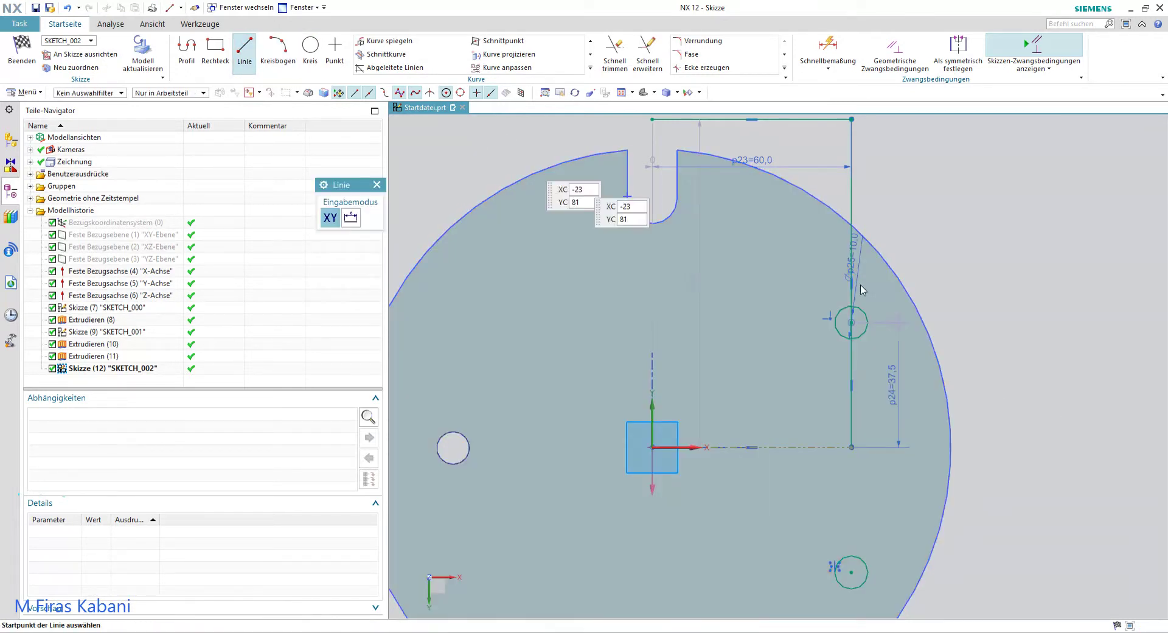
{"action": "left_click", "coordinate": [851, 322]}
{"action": "type", "text": "15"}
{"action": "key", "text": "Tab"}
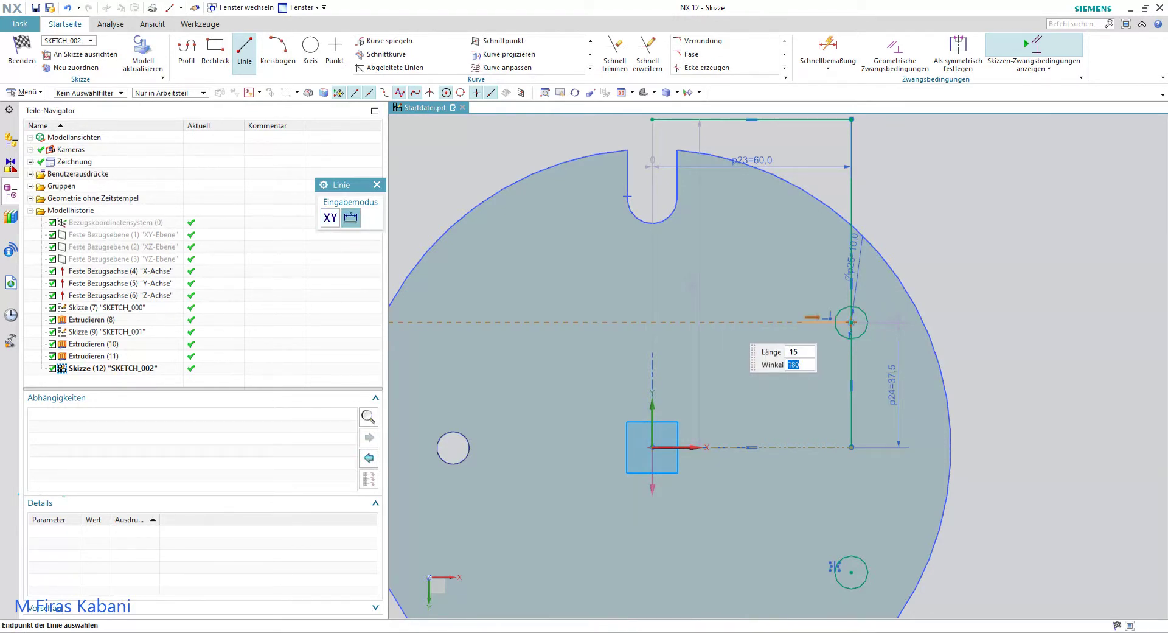
{"action": "key", "text": "Return"}
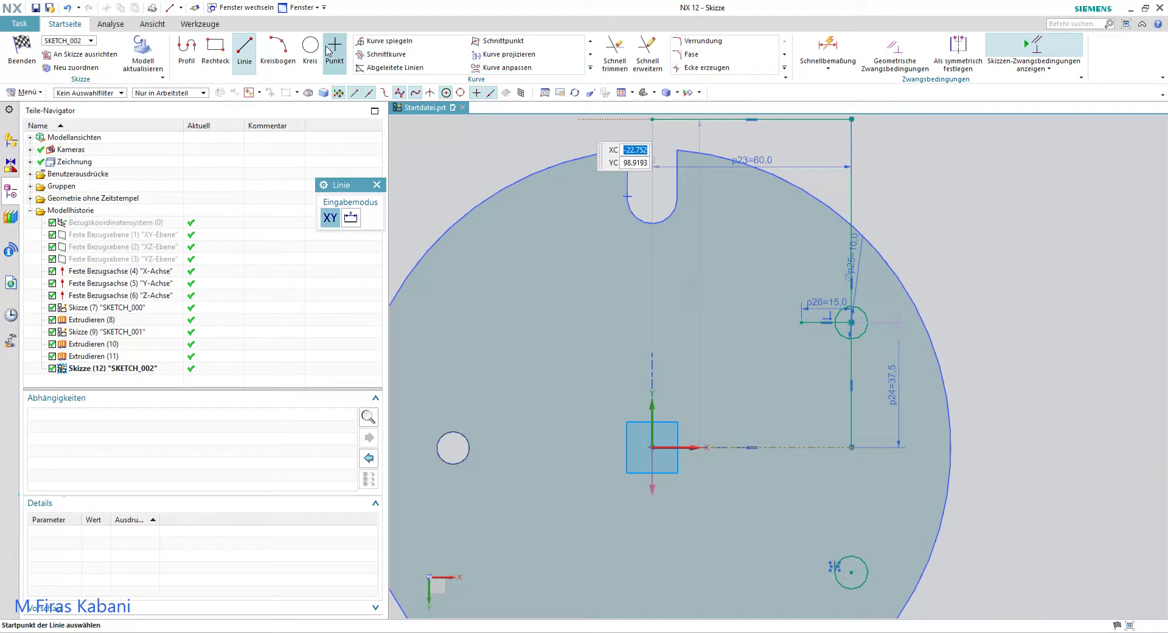
{"action": "key", "text": "Escape"}
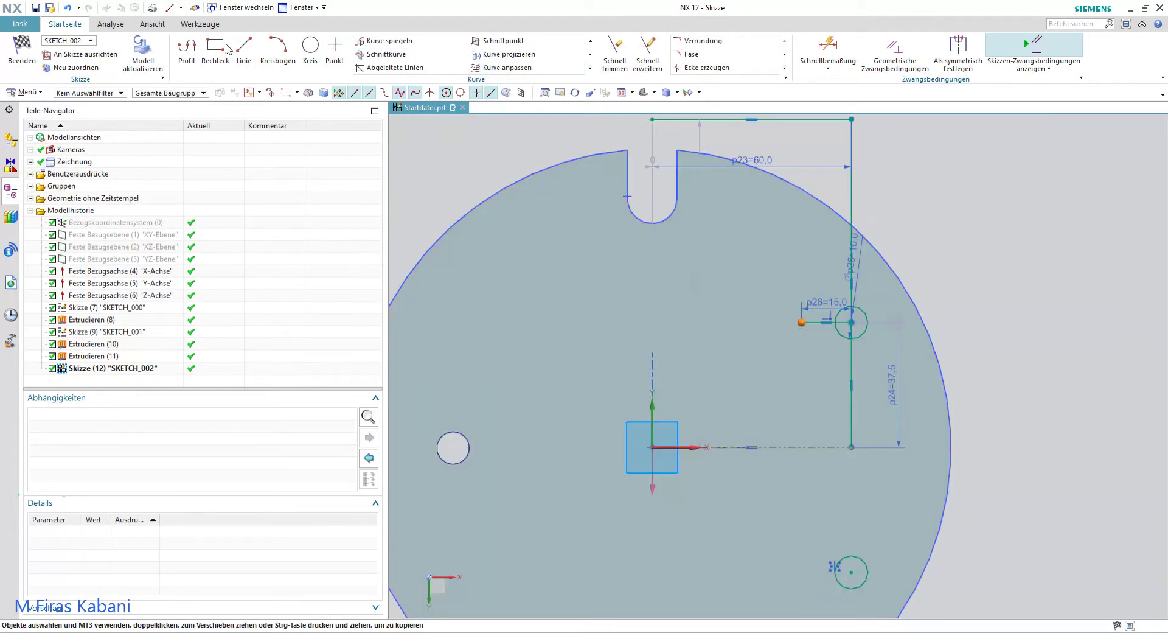
Step: Draw a short vertical line upward from that line's left end with Profil
{"action": "left_click", "coordinate": [181, 49]}
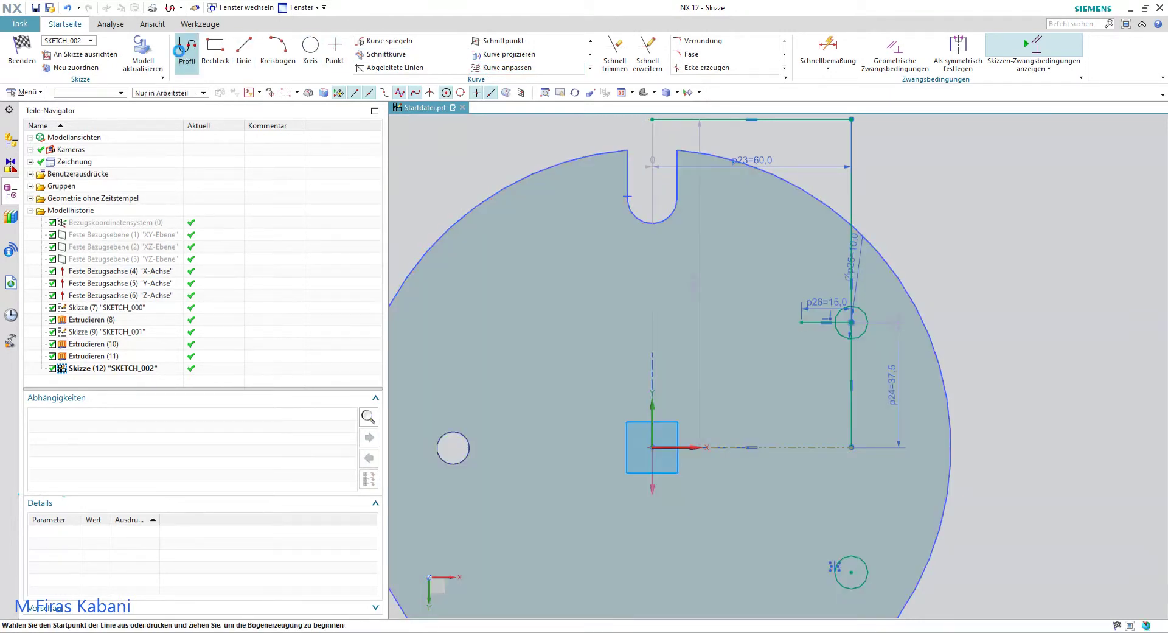
{"action": "left_click", "coordinate": [801, 322]}
{"action": "left_click", "coordinate": [801, 250]}
{"action": "key", "text": "Escape"}
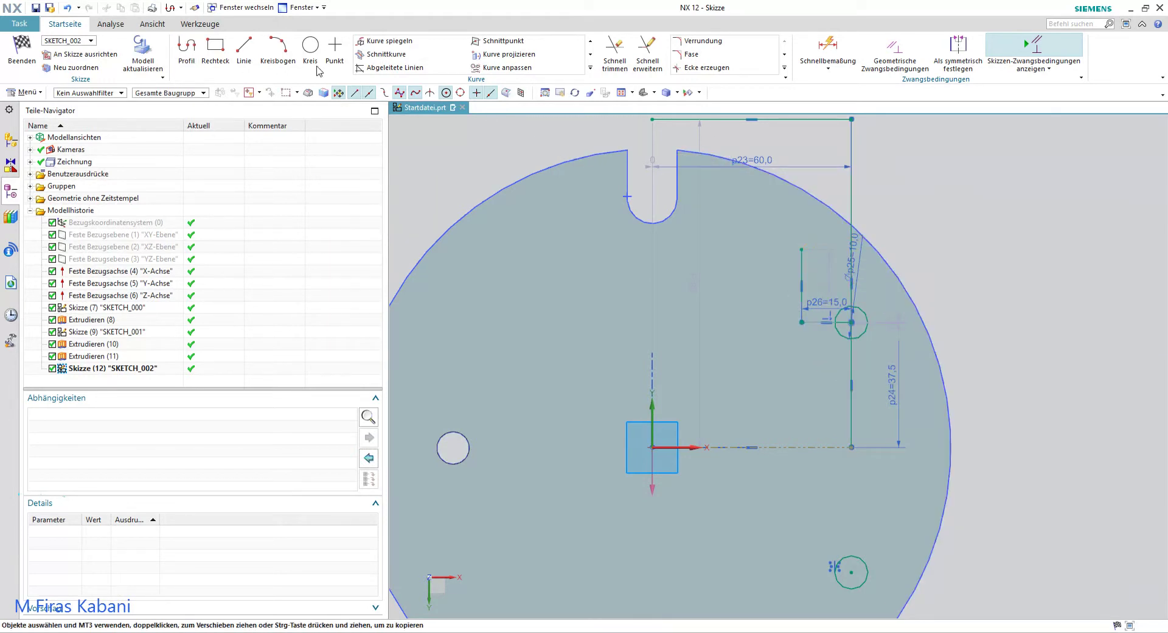
Step: Mirror the hole circles across the vertical line as centreline
{"action": "left_click", "coordinate": [405, 45]}
{"action": "left_click", "coordinate": [840, 333]}
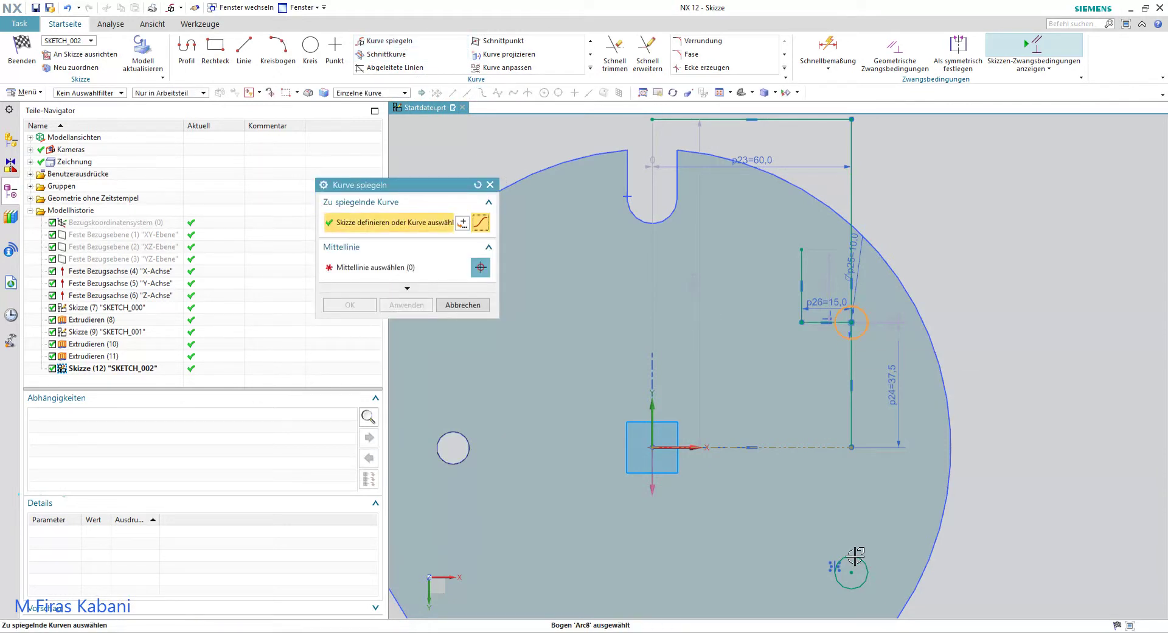
{"action": "middle_click", "coordinate": [879, 533]}
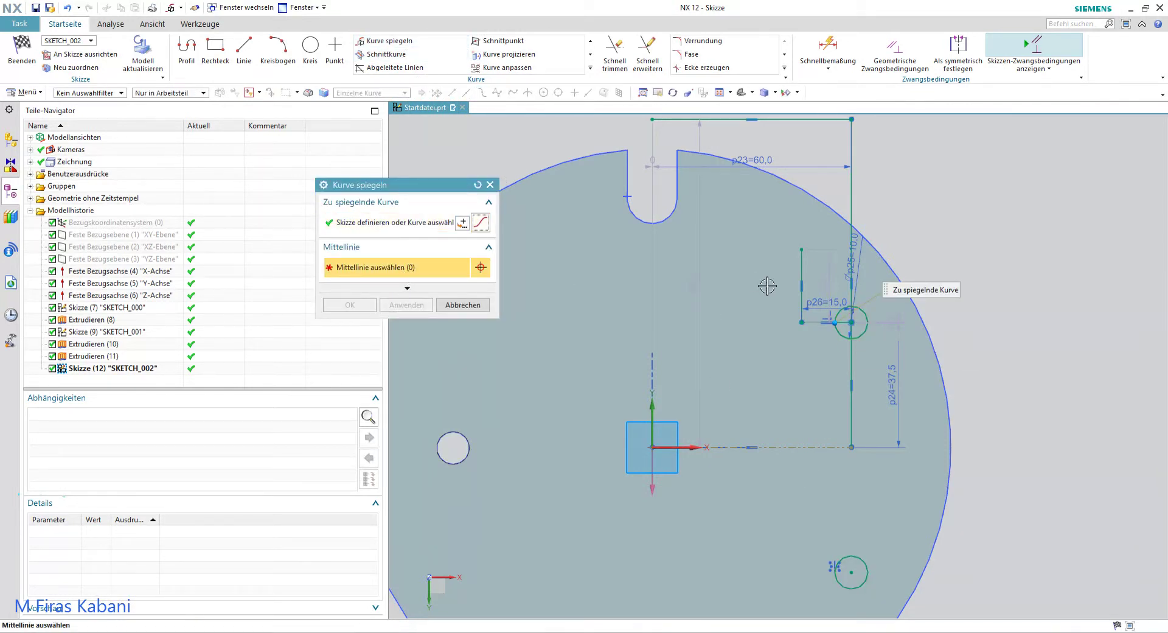
{"action": "left_click", "coordinate": [801, 271]}
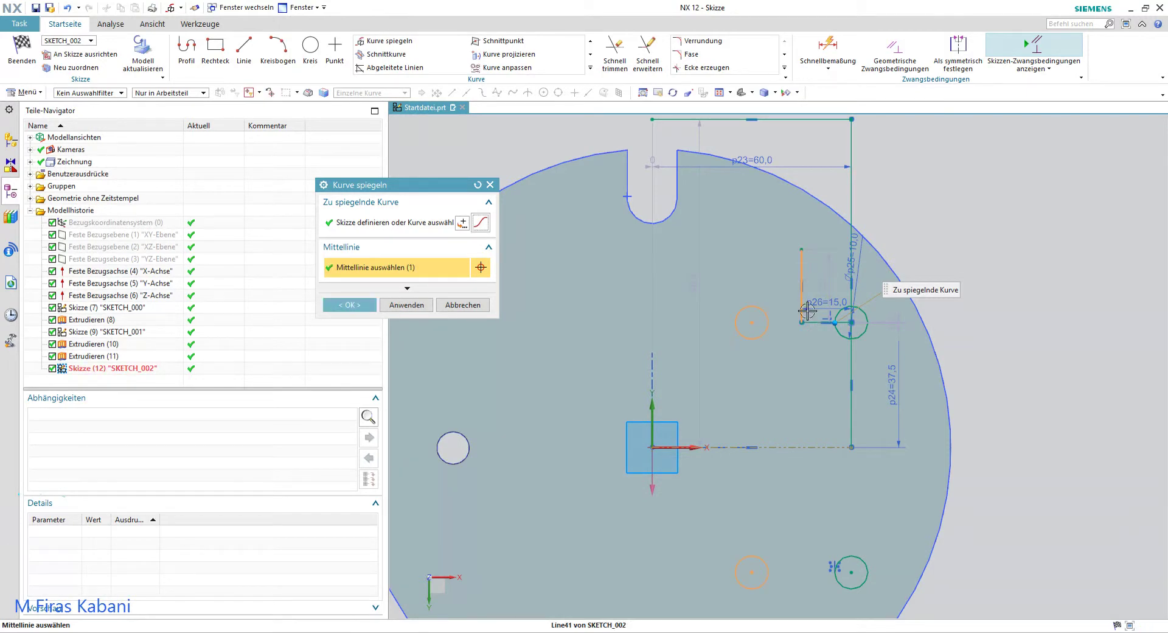
{"action": "left_click", "coordinate": [356, 304]}
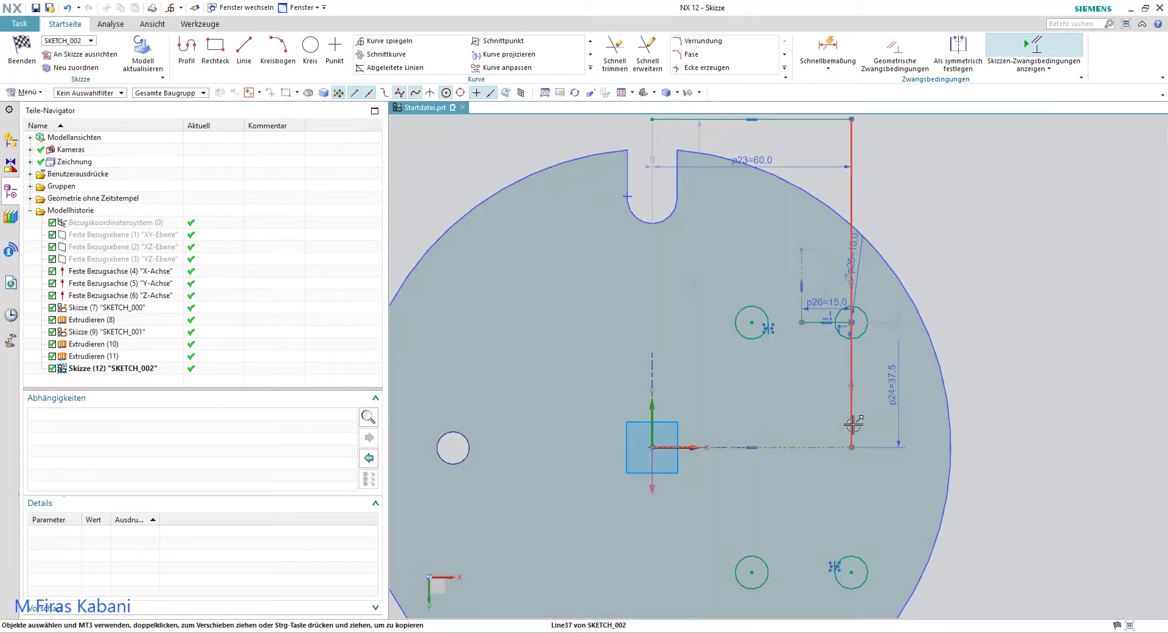
Step: Delete the 60 dimension p23 and the vertical helper line
{"action": "left_click", "coordinate": [851, 424]}
{"action": "key", "text": "Escape"}
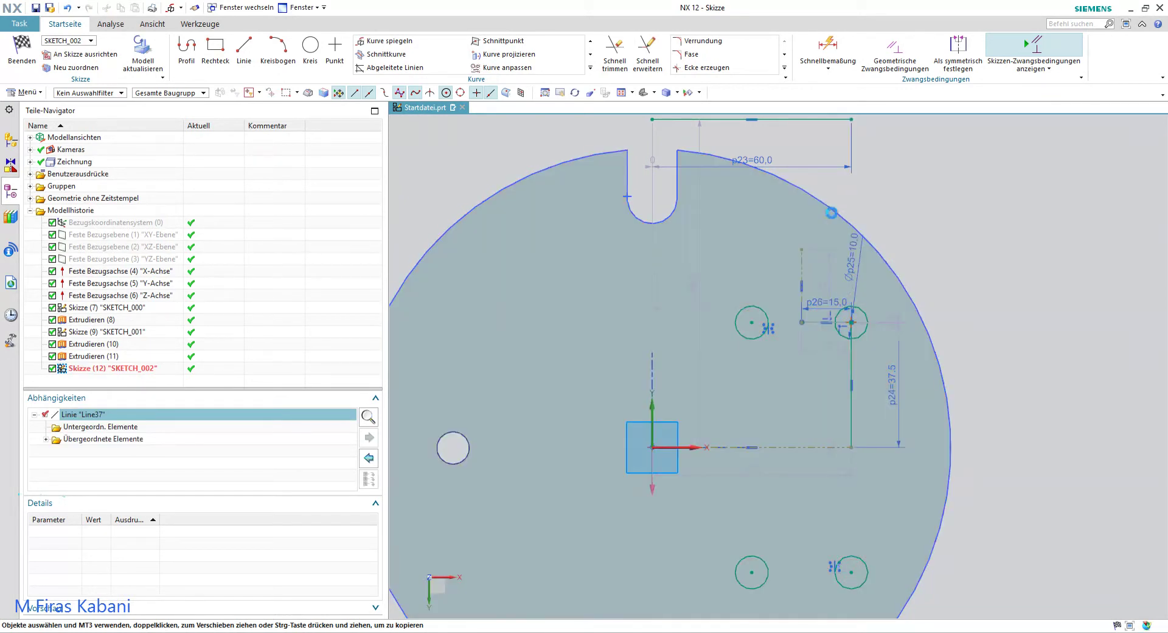
{"action": "left_click", "coordinate": [788, 127]}
{"action": "key", "text": "Delete"}
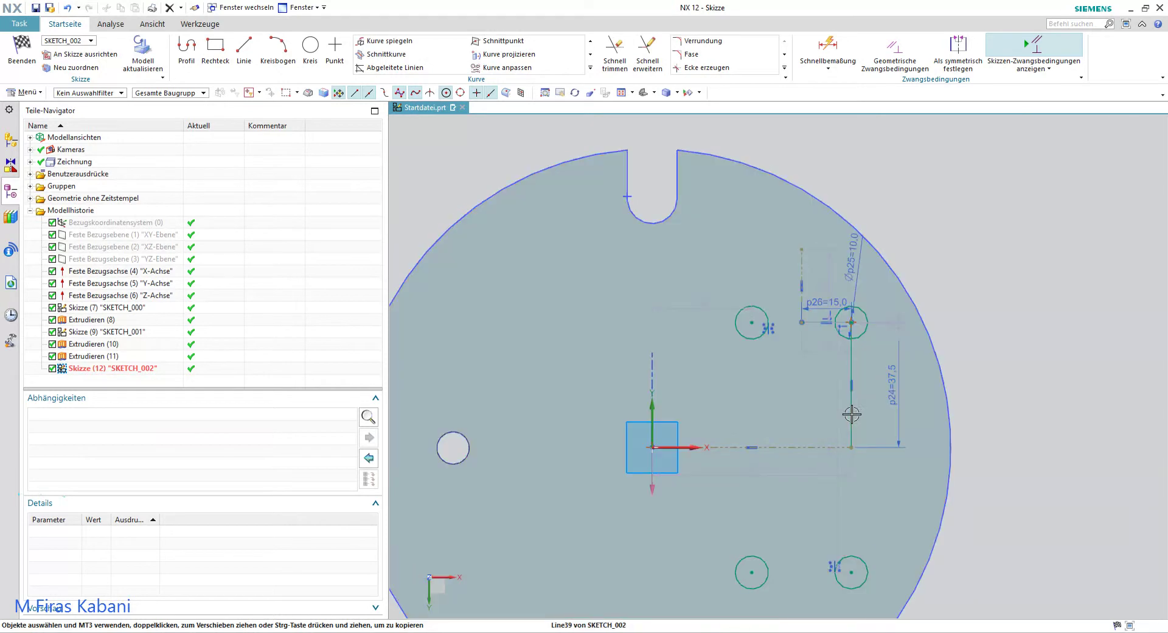
{"action": "left_click", "coordinate": [852, 414]}
{"action": "key", "text": "Delete"}
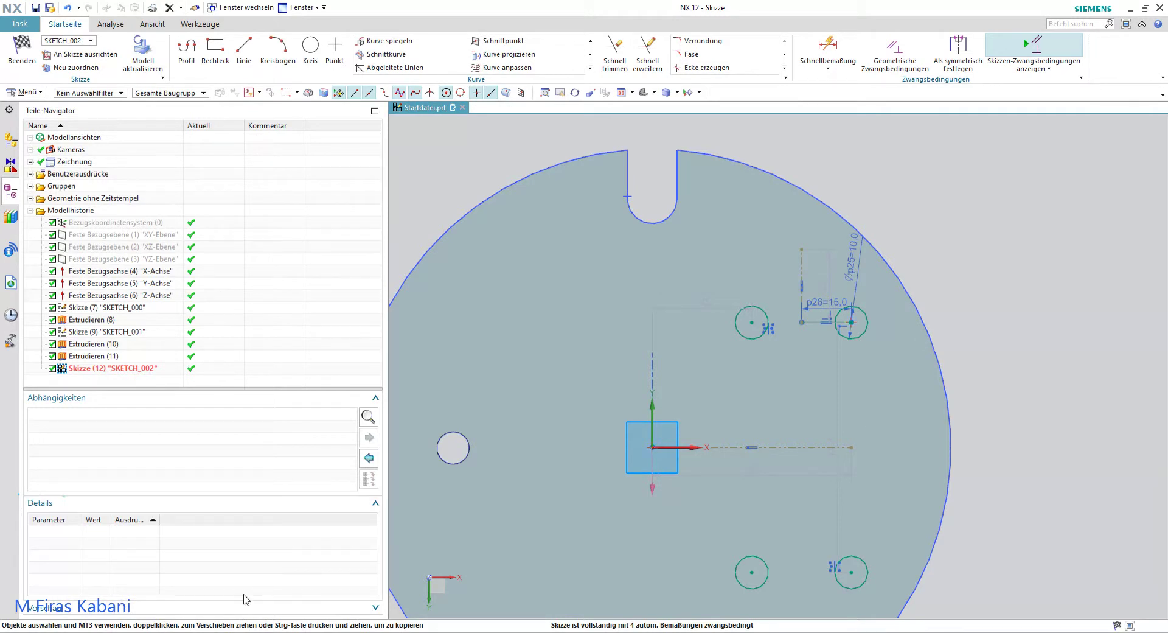
{"action": "left_click", "coordinate": [243, 630]}
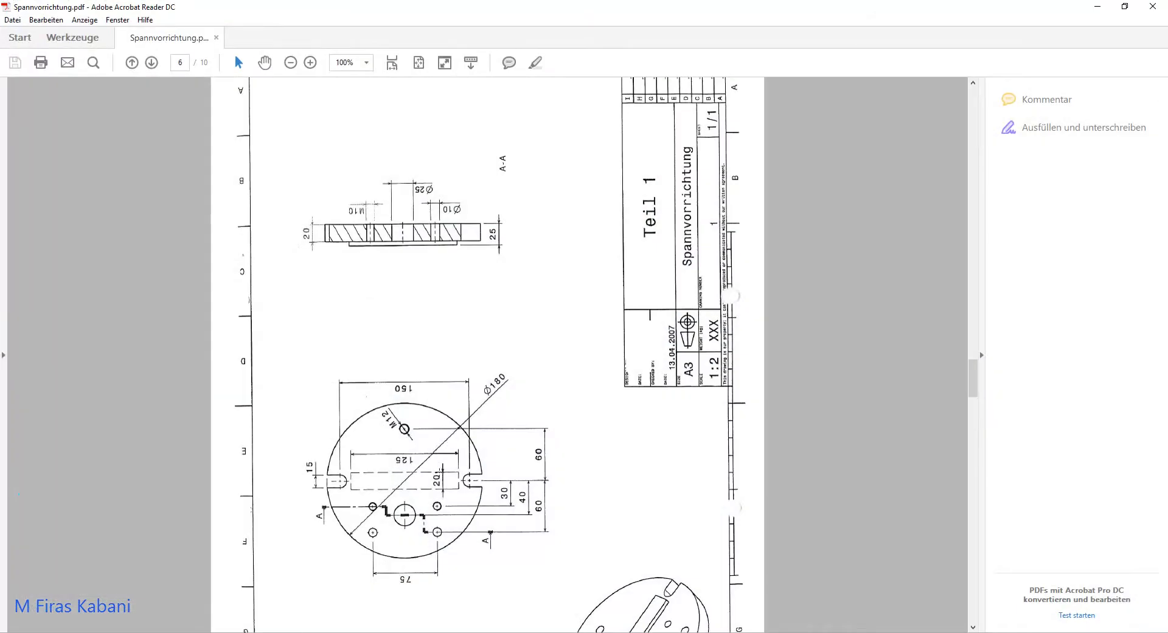
{"action": "scroll", "coordinate": [447, 475], "scroll_direction": "up", "scroll_amount": 2, "text": "ctrl"}
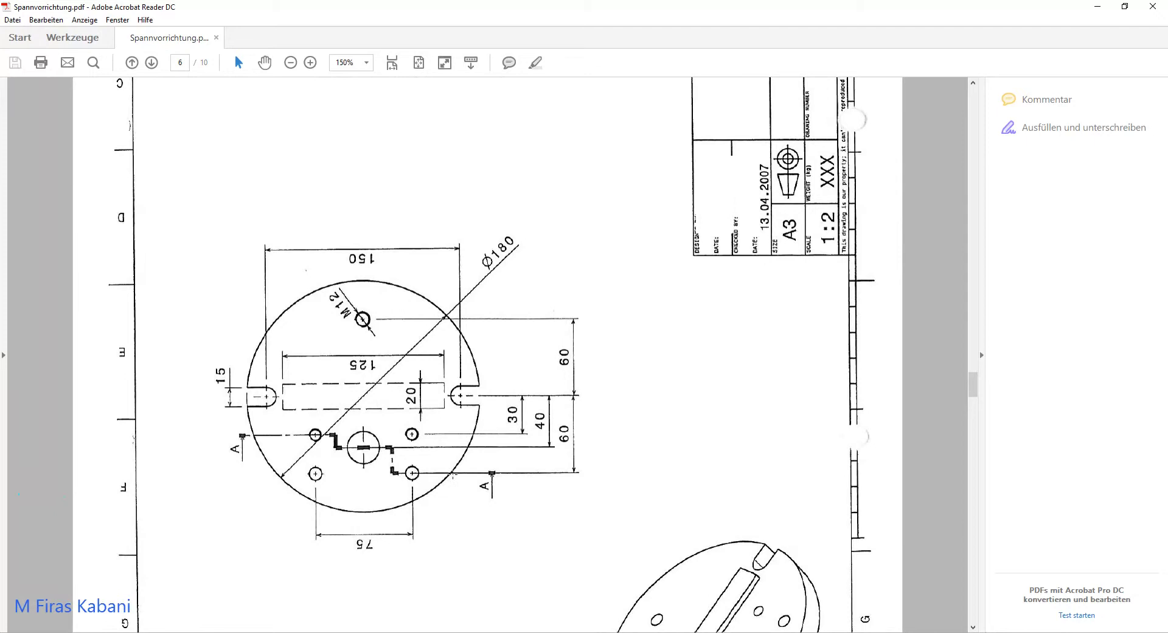
{"action": "scroll", "coordinate": [450, 471], "scroll_direction": "down", "scroll_amount": 5}
{"action": "scroll", "coordinate": [462, 468], "scroll_direction": "up", "scroll_amount": 4}
{"action": "scroll", "coordinate": [468, 467], "scroll_direction": "up", "scroll_amount": 3}
{"action": "scroll", "coordinate": [475, 465], "scroll_direction": "up", "scroll_amount": 1}
{"action": "scroll", "coordinate": [475, 465], "scroll_direction": "down", "scroll_amount": 2}
{"action": "scroll", "coordinate": [471, 466], "scroll_direction": "down", "scroll_amount": 2}
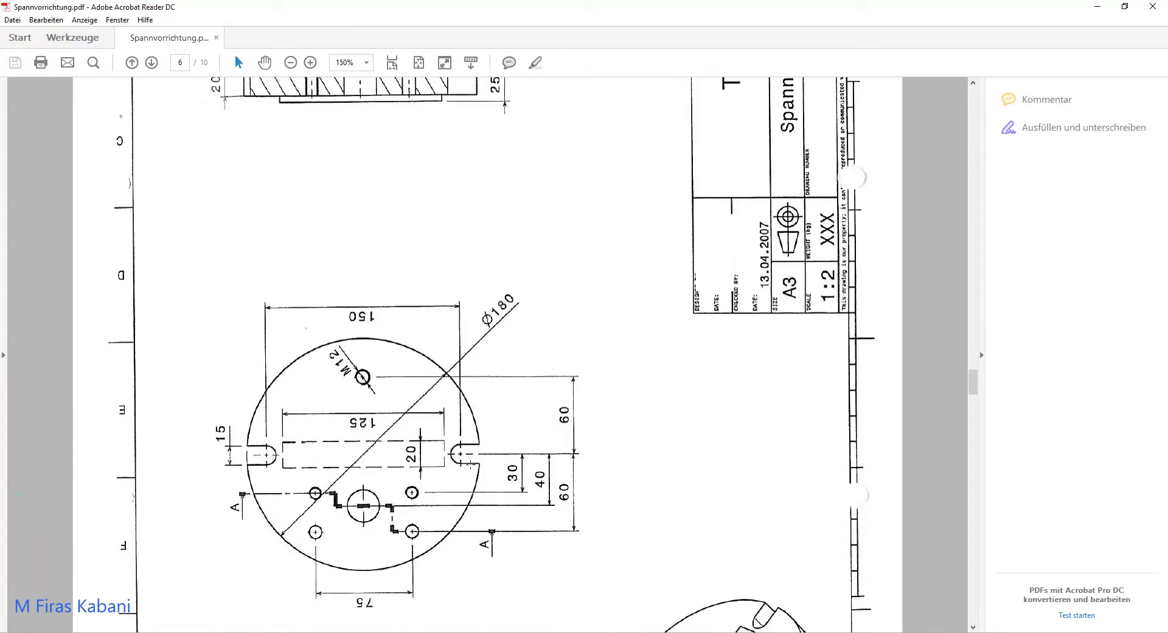
{"action": "scroll", "coordinate": [466, 467], "scroll_direction": "up", "scroll_amount": 1}
{"action": "scroll", "coordinate": [356, 256], "scroll_direction": "up", "scroll_amount": 1}
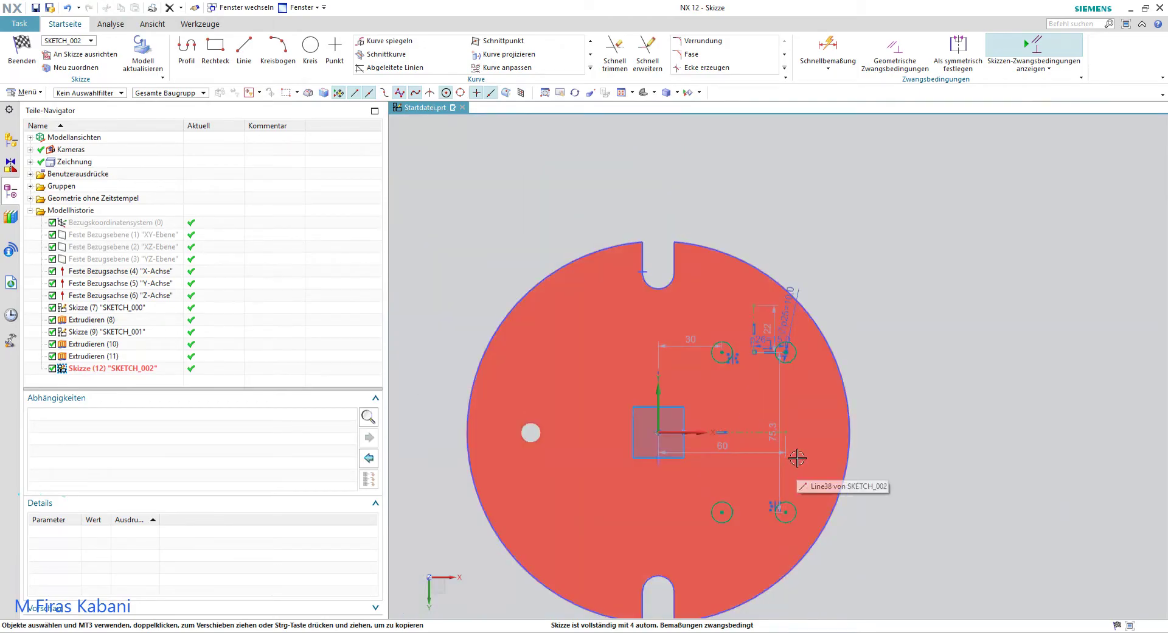
Step: Begin a profile line at the sketch origin with length 60, then abandon it
{"action": "scroll", "coordinate": [793, 373], "scroll_direction": "up", "scroll_amount": 2}
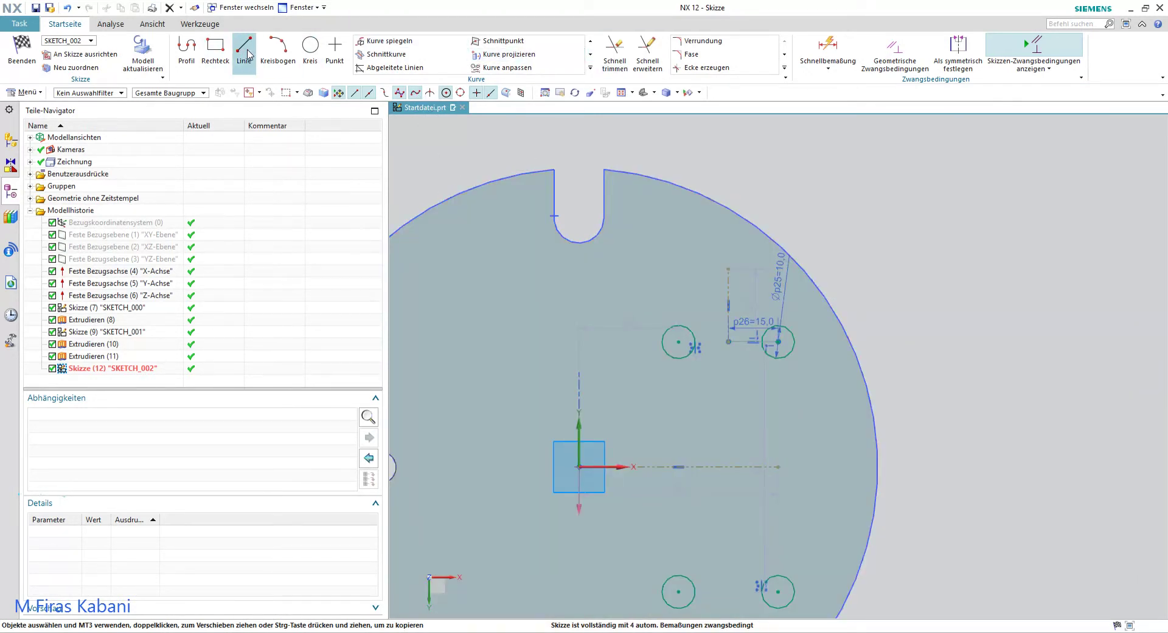
{"action": "left_click", "coordinate": [187, 52]}
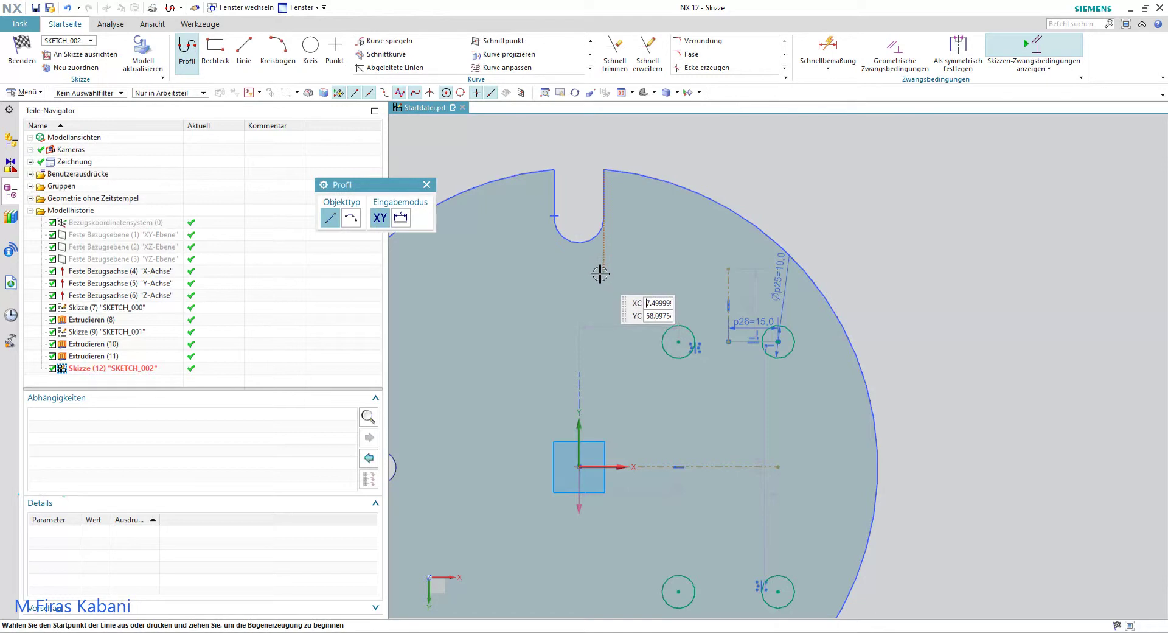
{"action": "scroll", "coordinate": [484, 341], "scroll_direction": "down", "scroll_amount": 1}
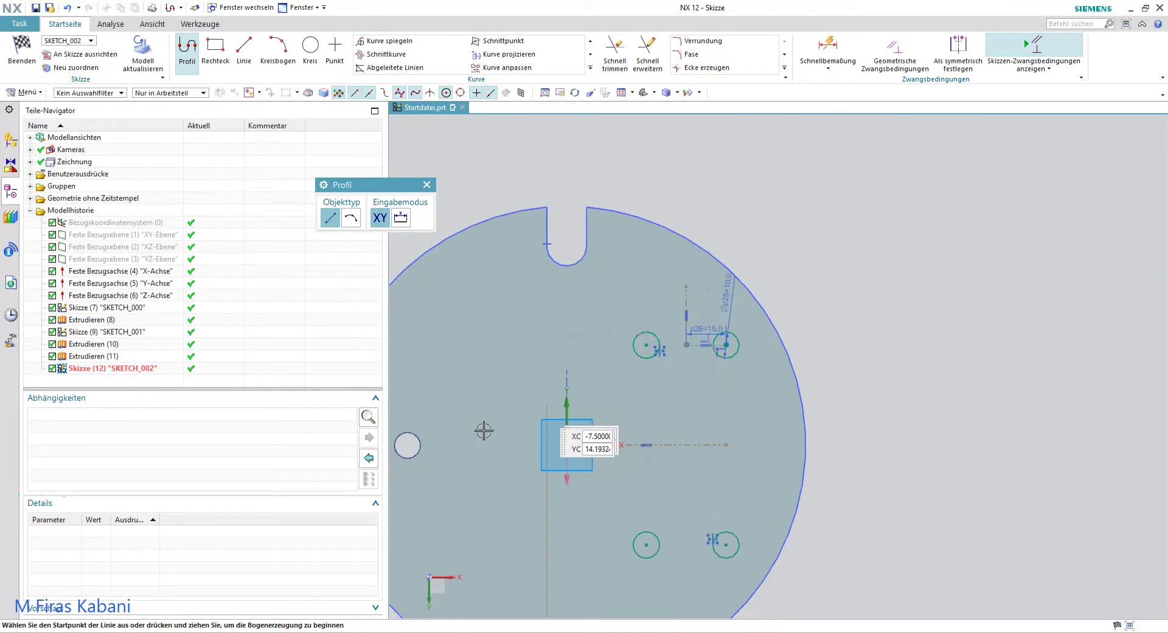
{"action": "type", "text": "0"}
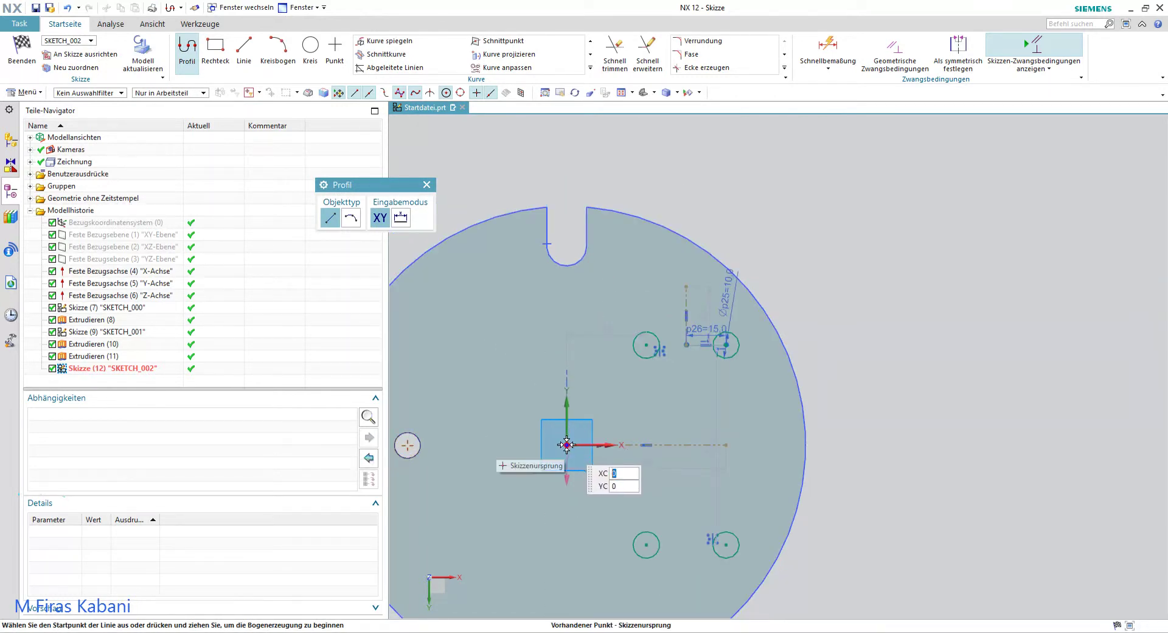
{"action": "left_click", "coordinate": [567, 445]}
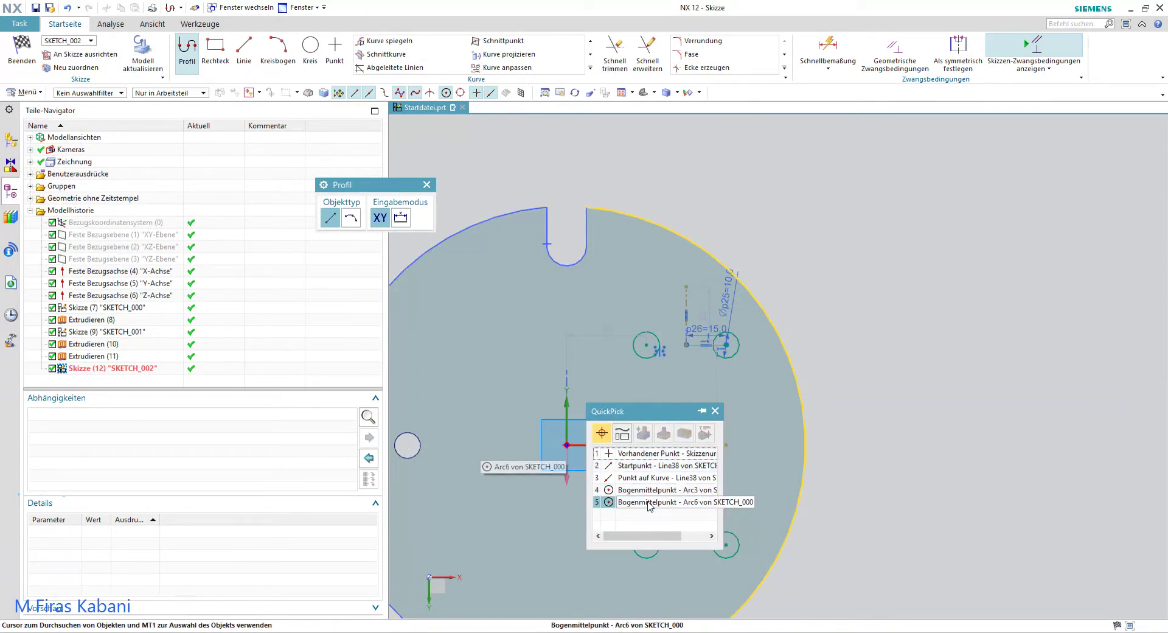
{"action": "left_click", "coordinate": [654, 457]}
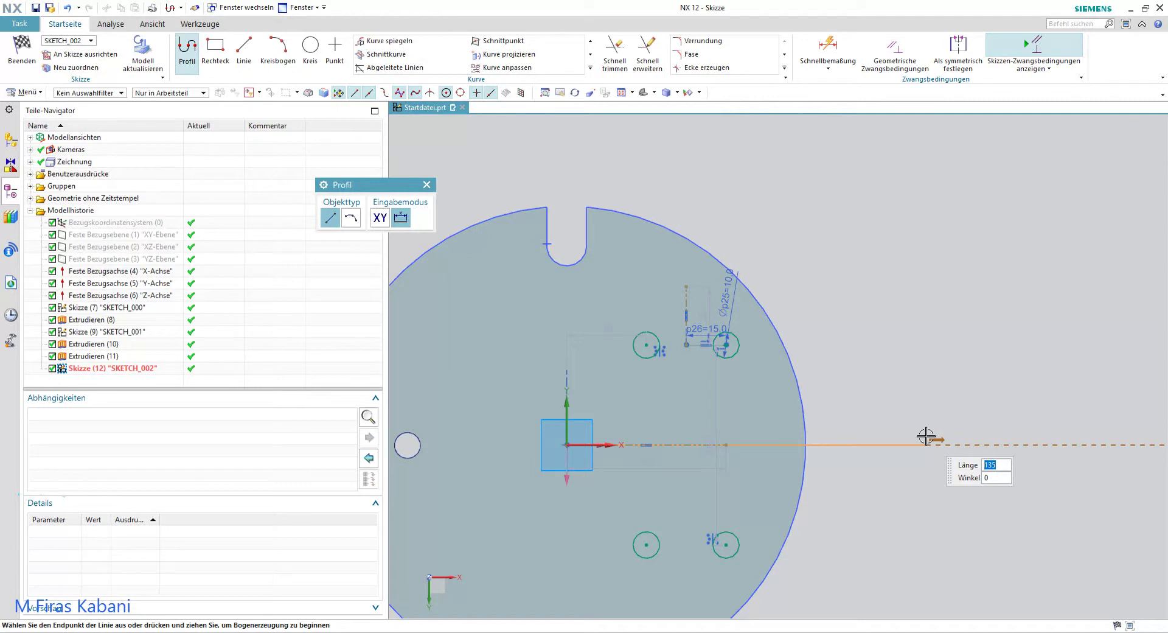
{"action": "type", "text": "60"}
{"action": "key", "text": "Tab"}
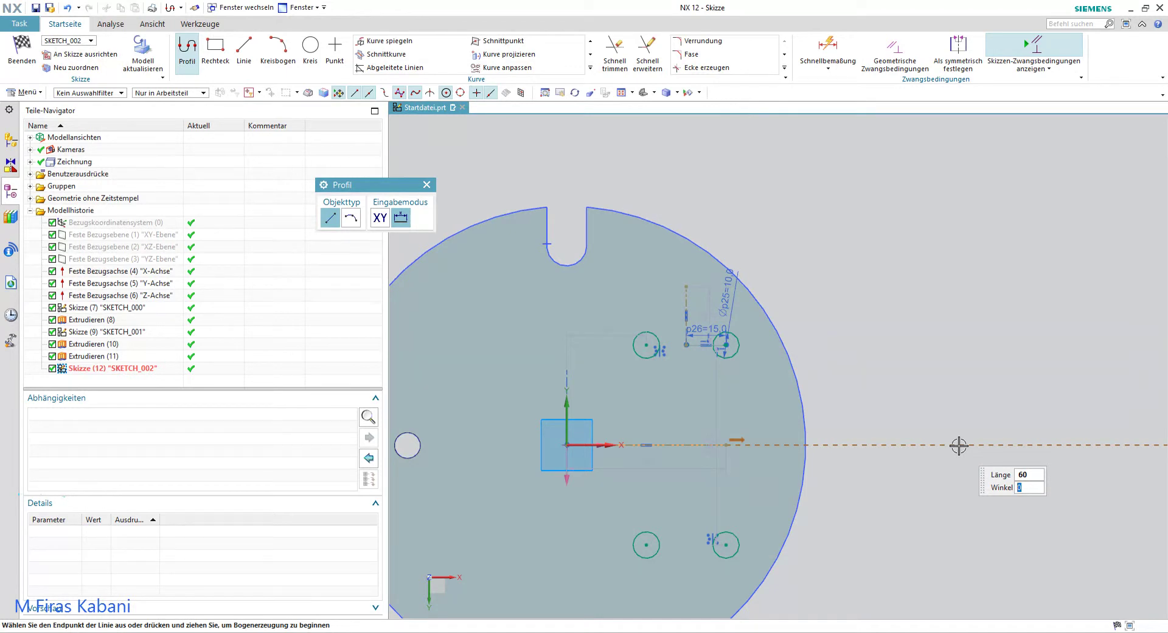
{"action": "mouse_move", "coordinate": [900, 384]}
{"action": "middle_mouse_down"}
{"action": "mouse_move", "coordinate": [910, 482]}
{"action": "mouse_move", "coordinate": [900, 408]}
{"action": "middle_mouse_up"}
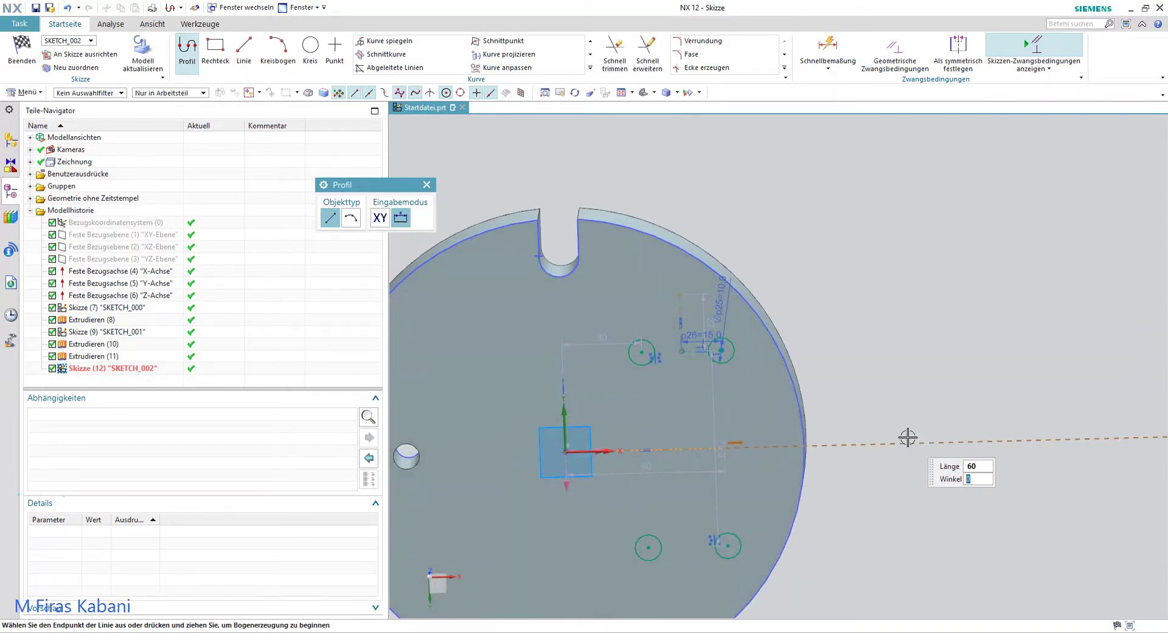
{"action": "key", "text": "Escape"}
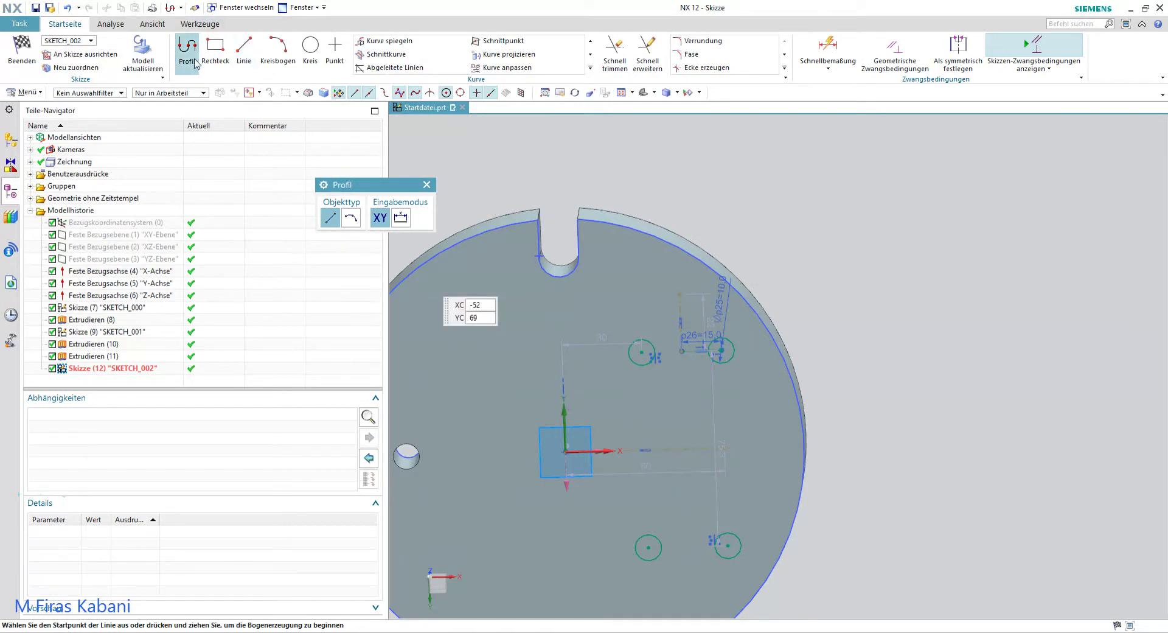
Step: Draw a 40 mm horizontal line starting at the sketch origin
{"action": "left_click", "coordinate": [564, 451]}
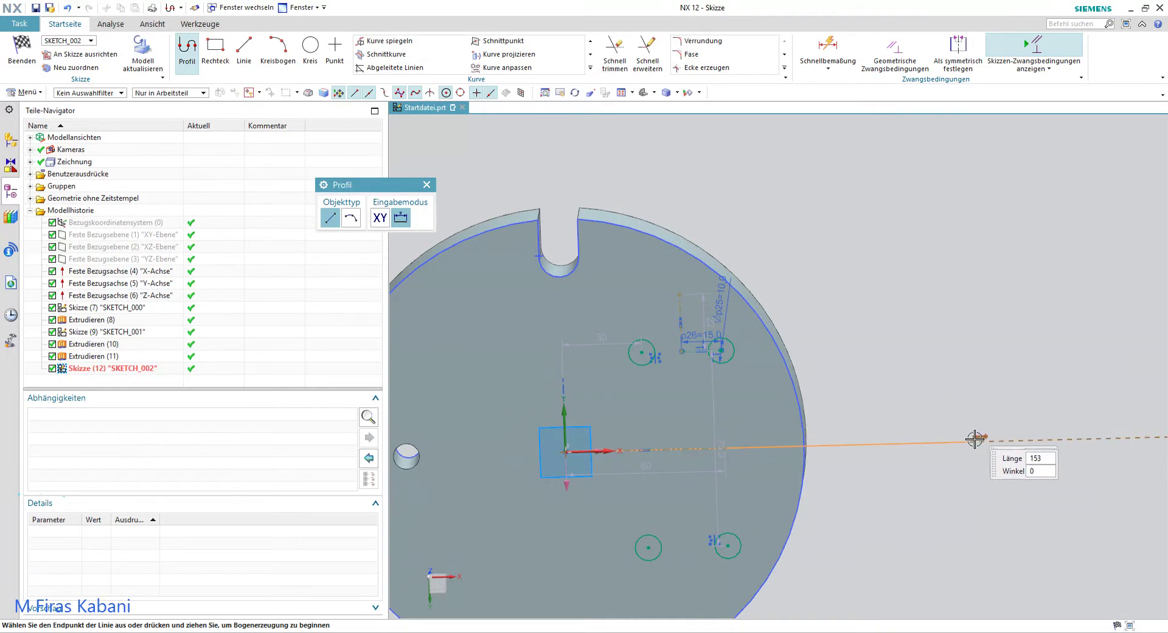
{"action": "type", "text": "40"}
{"action": "key", "text": "Tab"}
{"action": "key", "text": "Return"}
{"action": "scroll", "coordinate": [561, 466], "scroll_direction": "up", "scroll_amount": 2}
Step: Draw a Ø25 circle centred on the 40 mm line's end point
{"action": "key", "text": "o"}
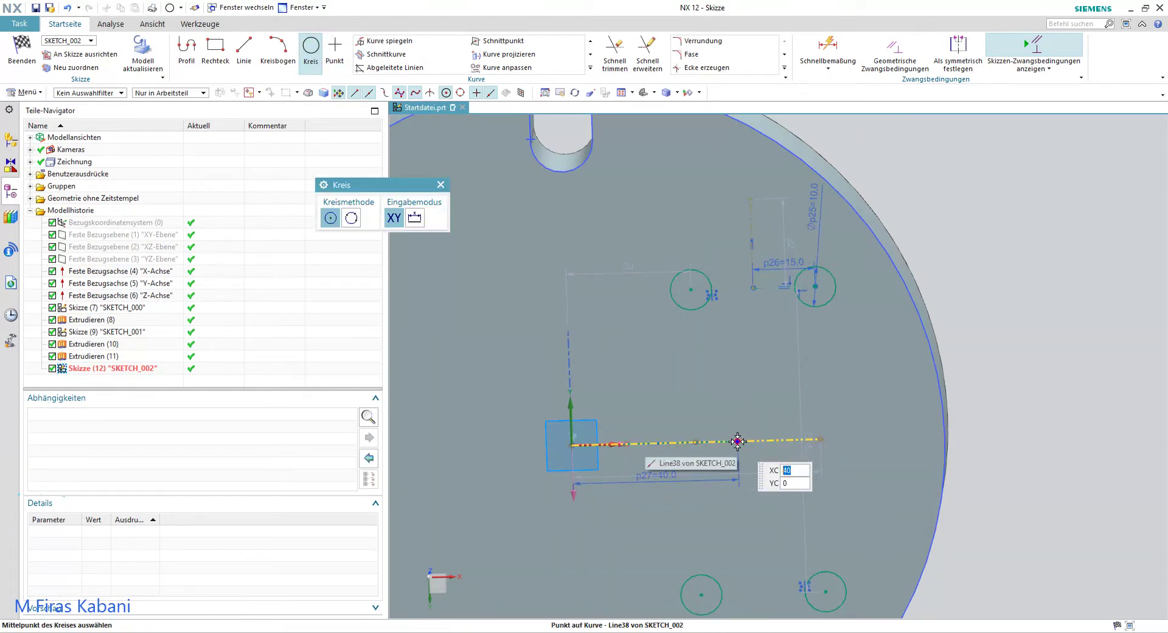
{"action": "left_click", "coordinate": [738, 440]}
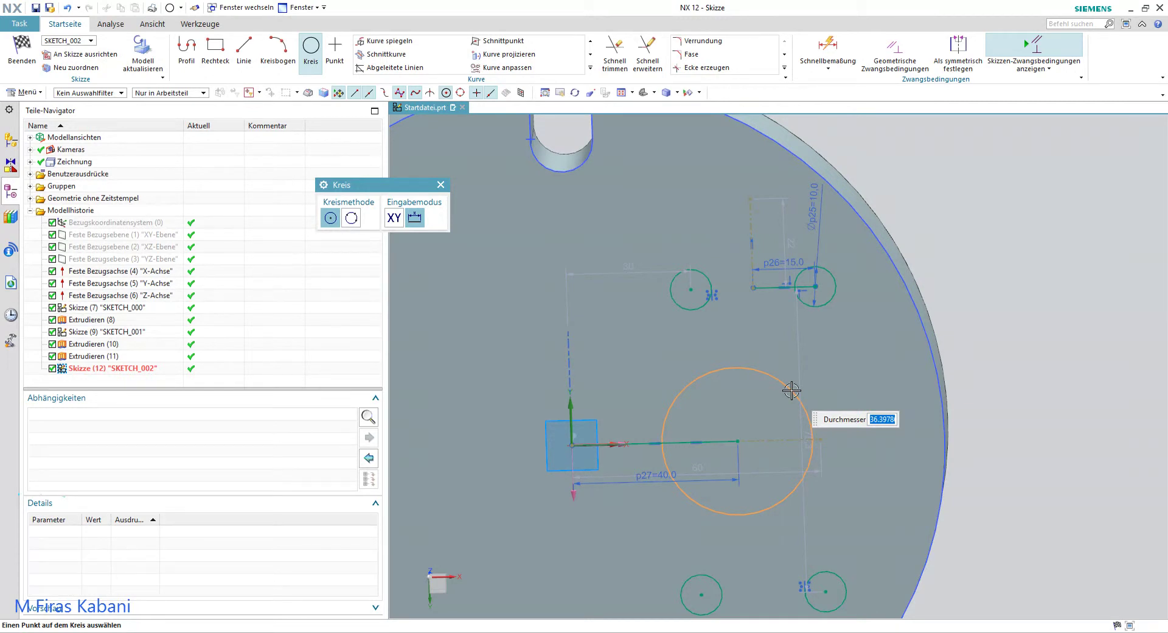
{"action": "type", "text": "25"}
{"action": "key", "text": "Return"}
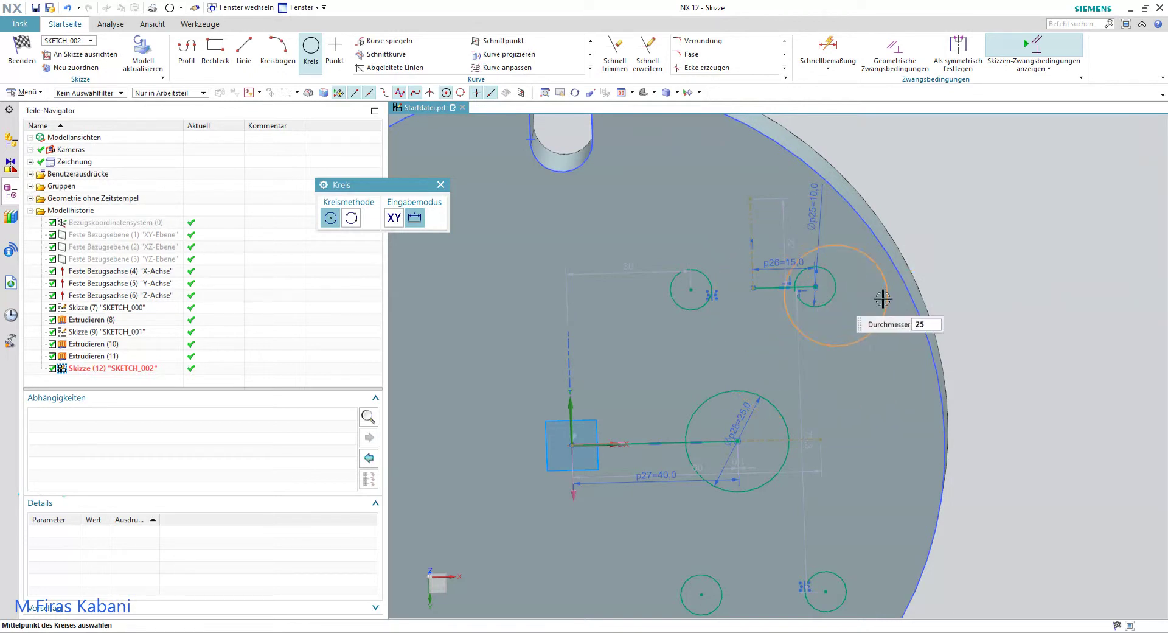
{"action": "key", "text": "Escape"}
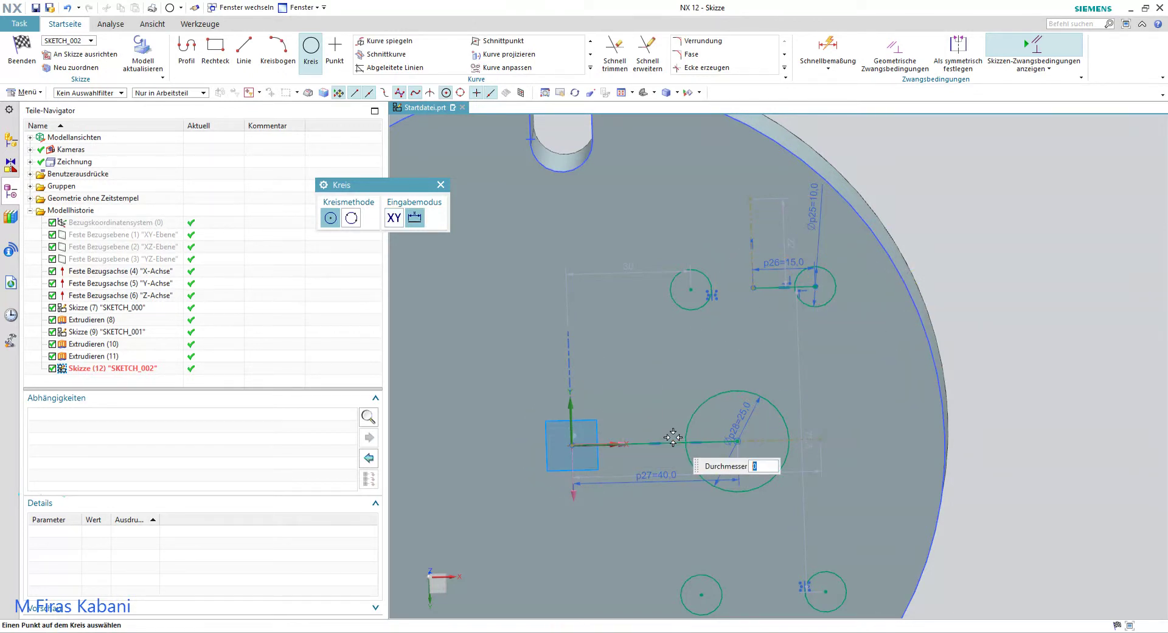
{"action": "key", "text": "Escape"}
Step: Convert reference line Line38 to a regular curve and select helper line Line42
{"action": "left_click", "coordinate": [638, 445]}
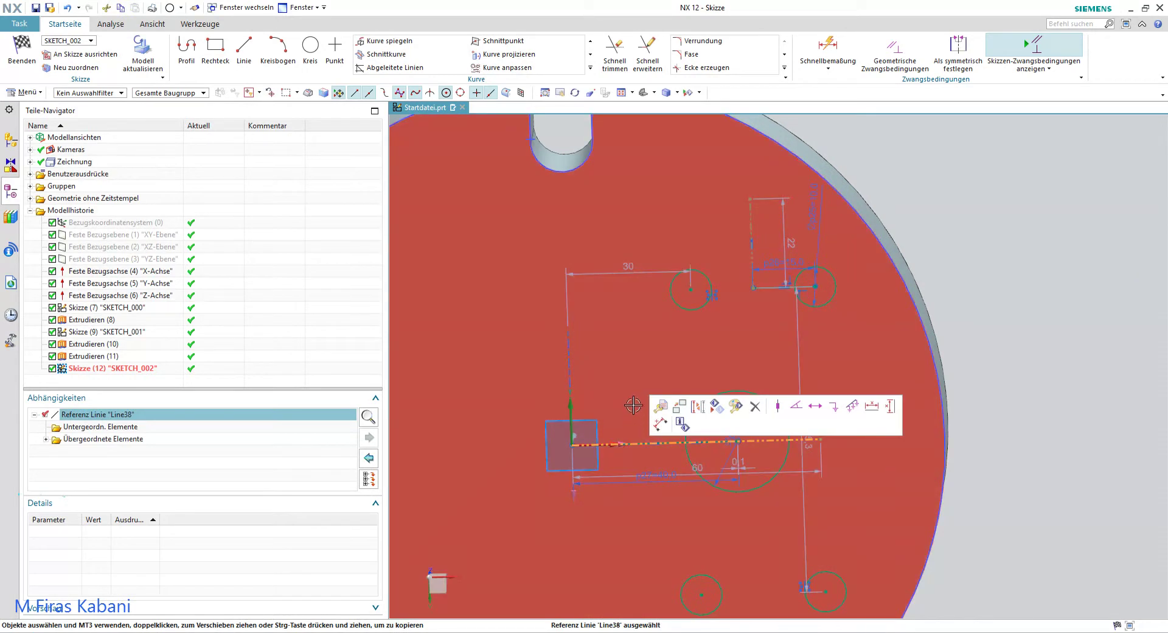
{"action": "left_click", "coordinate": [660, 424]}
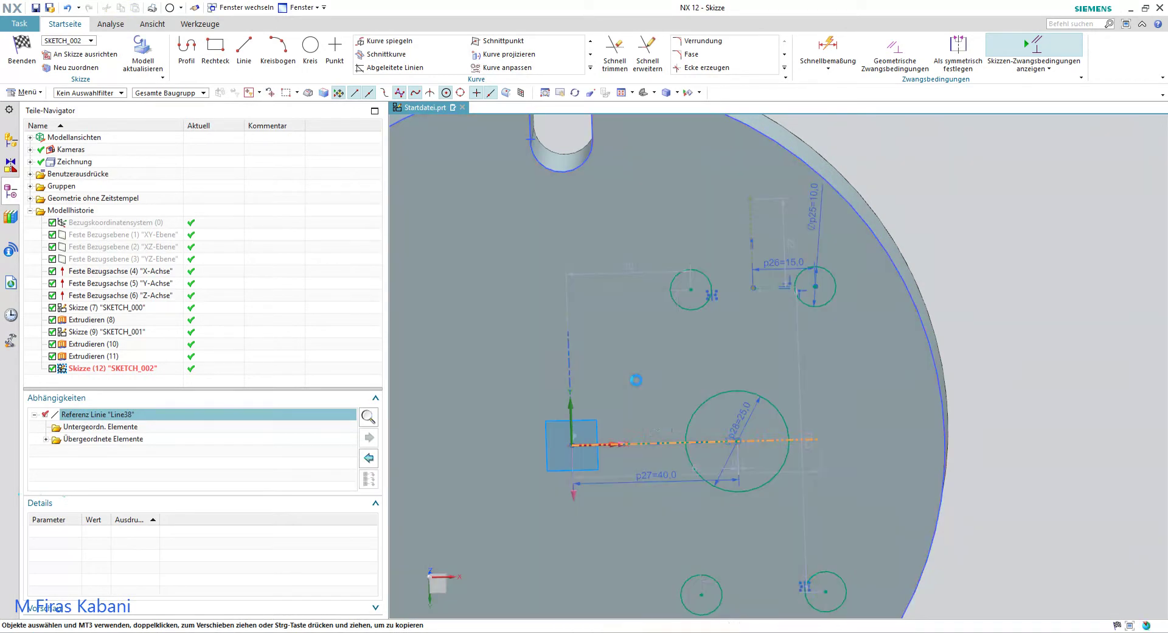
{"action": "left_click", "coordinate": [670, 442]}
Step: Delete helper line Line42 with its dimension and return the view to the sketch plane
{"action": "key", "text": "Delete"}
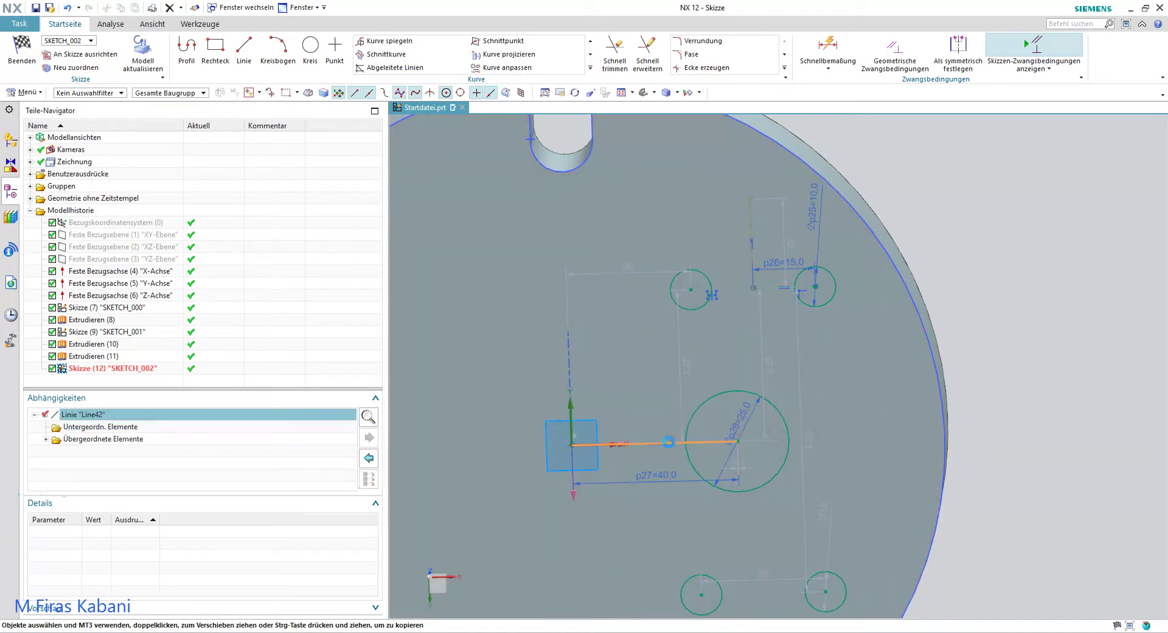
{"action": "scroll", "coordinate": [675, 420], "scroll_direction": "down", "scroll_amount": 2}
{"action": "middle_click_drag", "start_coordinate": [974, 340], "coordinate": [971, 319]}
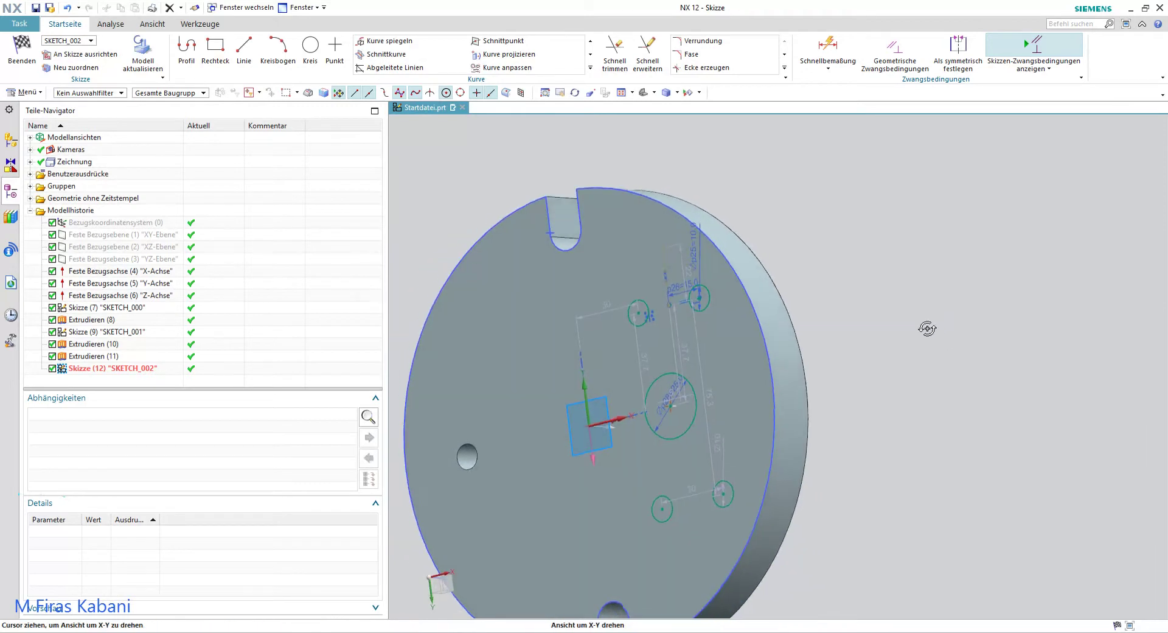
{"action": "key", "text": "shift+F8"}
{"action": "scroll", "coordinate": [741, 195], "scroll_direction": "up", "scroll_amount": 3}
Step: Inspect the Ø25 and four small circles, then finish SKETCH_002 back to modelling
{"action": "left_click", "coordinate": [568, 343]}
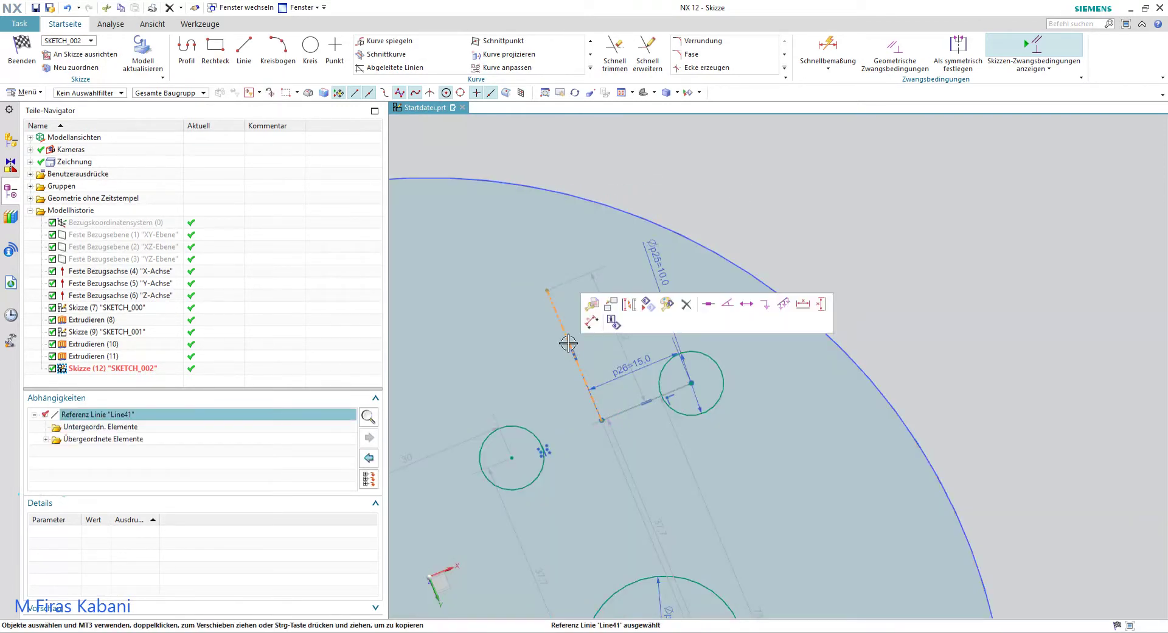
{"action": "key", "text": "Escape"}
{"action": "scroll", "coordinate": [698, 404], "scroll_direction": "up", "scroll_amount": 3}
{"action": "scroll", "coordinate": [660, 339], "scroll_direction": "up", "scroll_amount": 2}
{"action": "scroll", "coordinate": [664, 409], "scroll_direction": "down", "scroll_amount": 5}
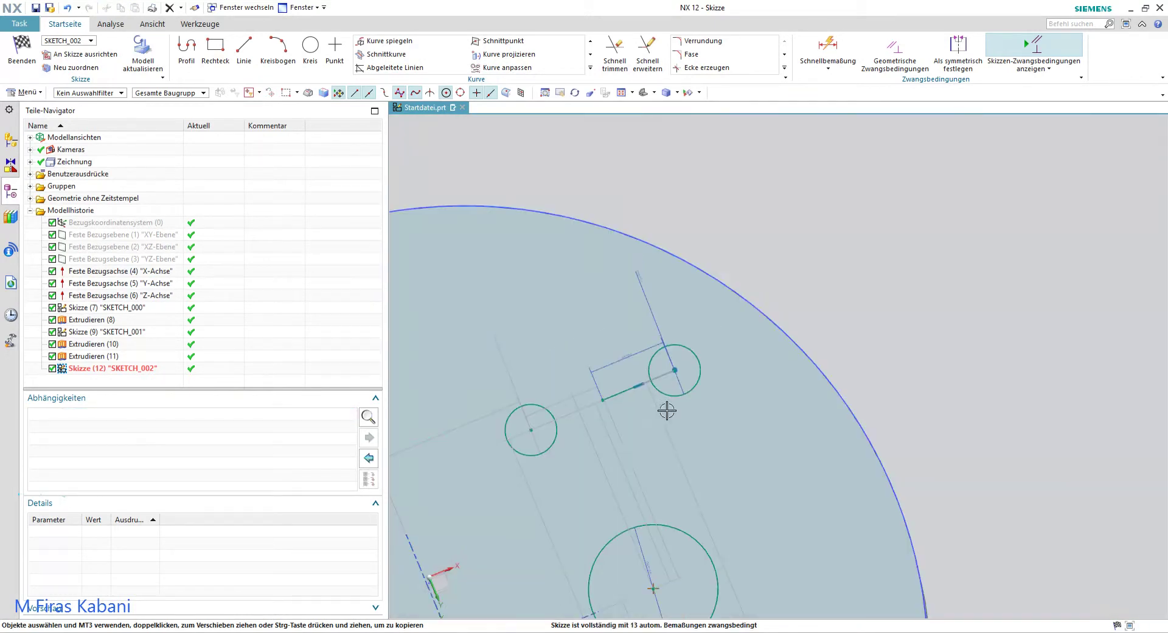
{"action": "scroll", "coordinate": [624, 392], "scroll_direction": "down", "scroll_amount": 1}
{"action": "scroll", "coordinate": [636, 438], "scroll_direction": "down", "scroll_amount": 3}
{"action": "scroll", "coordinate": [688, 535], "scroll_direction": "up", "scroll_amount": 2}
{"action": "scroll", "coordinate": [688, 534], "scroll_direction": "up", "scroll_amount": 2}
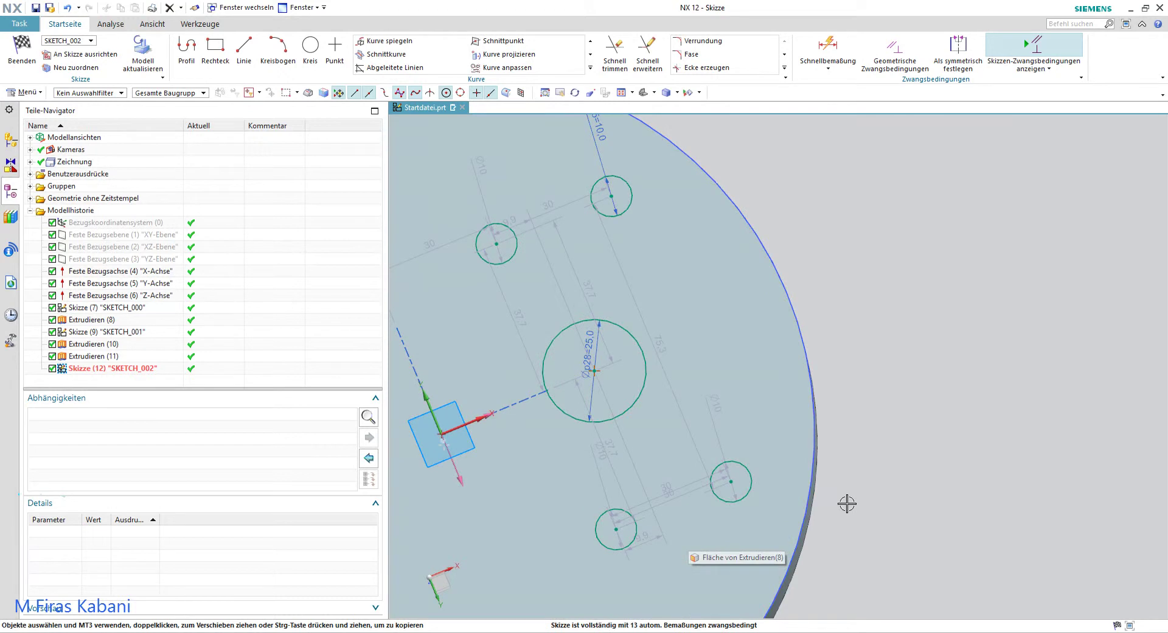
{"action": "middle_click_drag", "start_coordinate": [847, 503], "coordinate": [819, 510]}
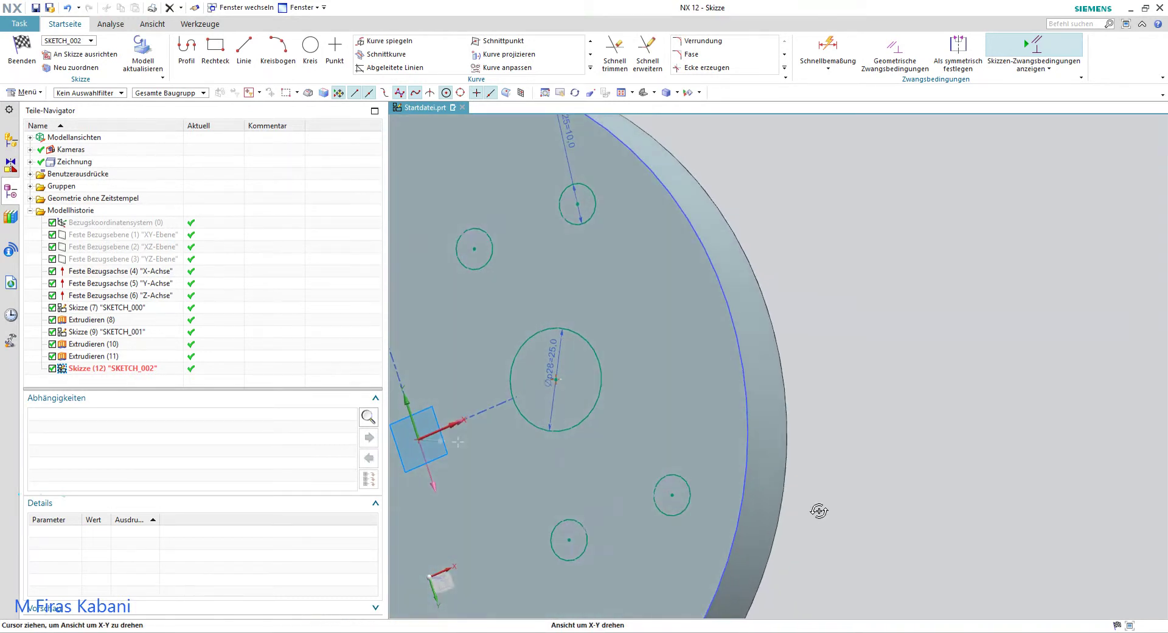
{"action": "scroll", "coordinate": [823, 505], "scroll_direction": "down", "scroll_amount": 2}
{"action": "scroll", "coordinate": [809, 480], "scroll_direction": "down", "scroll_amount": 1}
{"action": "scroll", "coordinate": [791, 459], "scroll_direction": "down", "scroll_amount": 2}
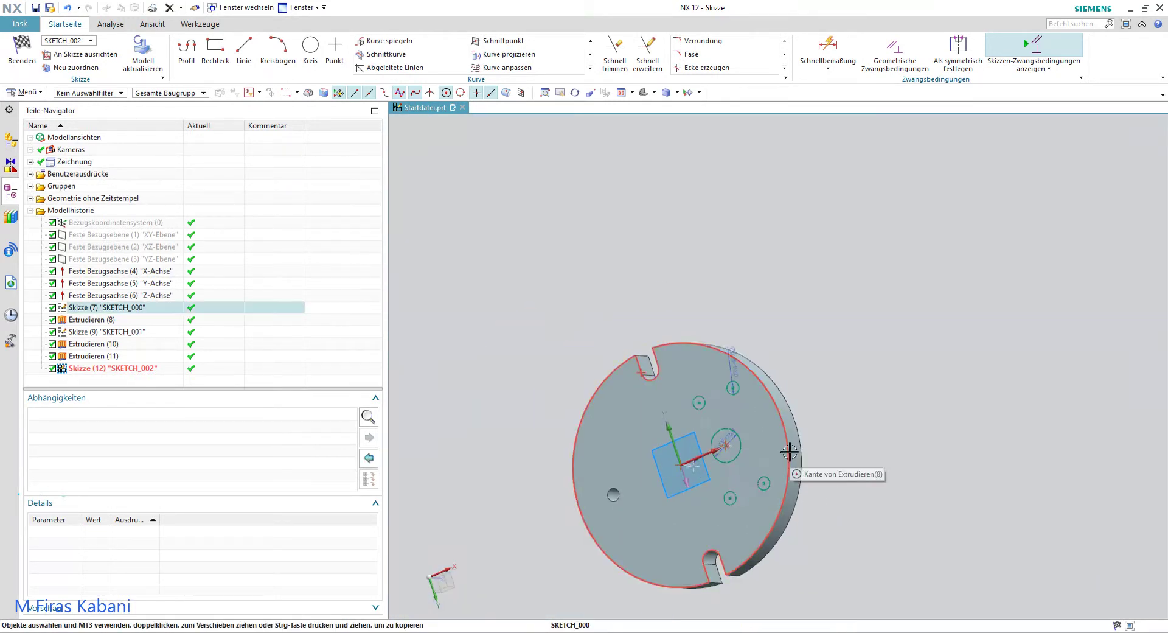
{"action": "left_click", "coordinate": [26, 54]}
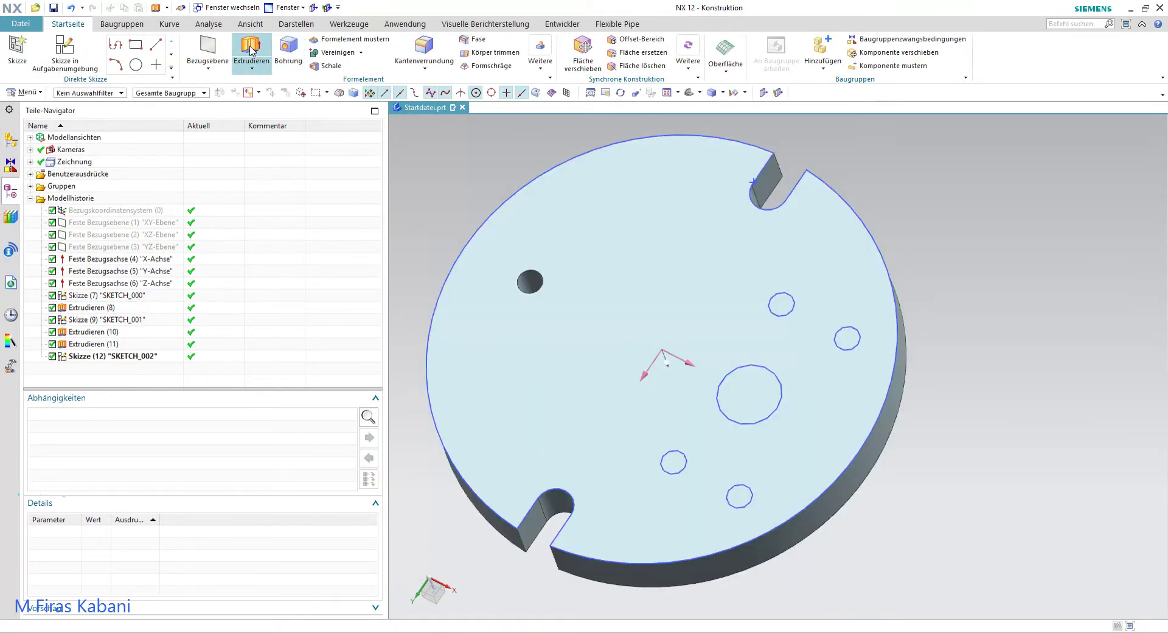
Step: Extrude the central Ø25 and four Ø10 circles reversed, subtracting to end 60 to cut the holes
{"action": "left_click", "coordinate": [251, 52]}
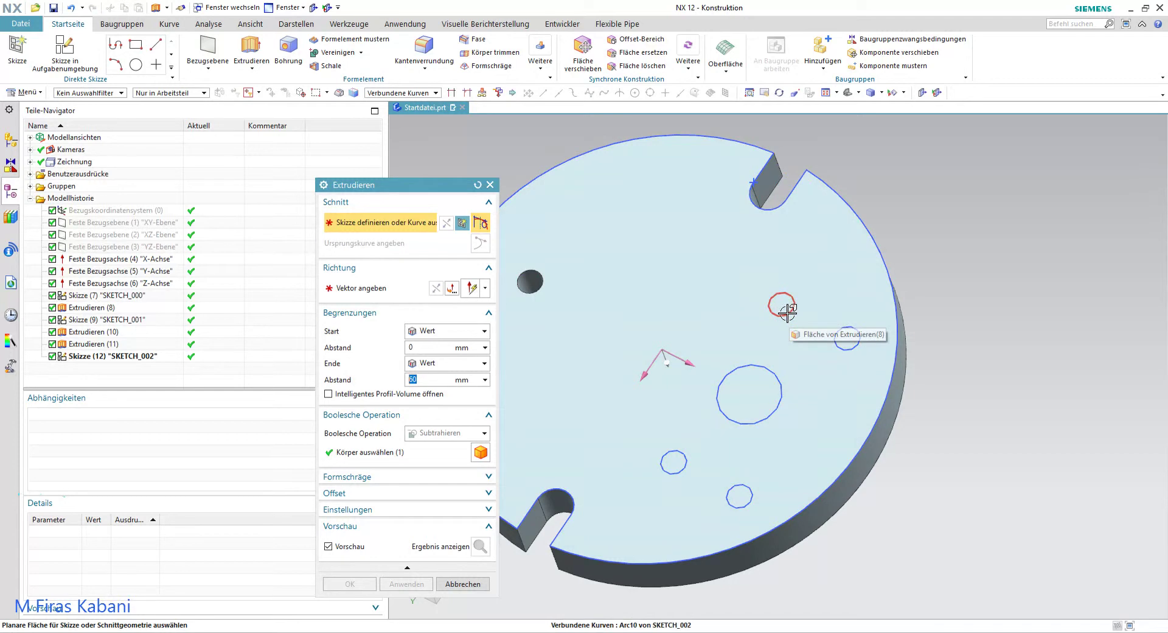
{"action": "left_click", "coordinate": [791, 306]}
{"action": "left_click", "coordinate": [848, 344]}
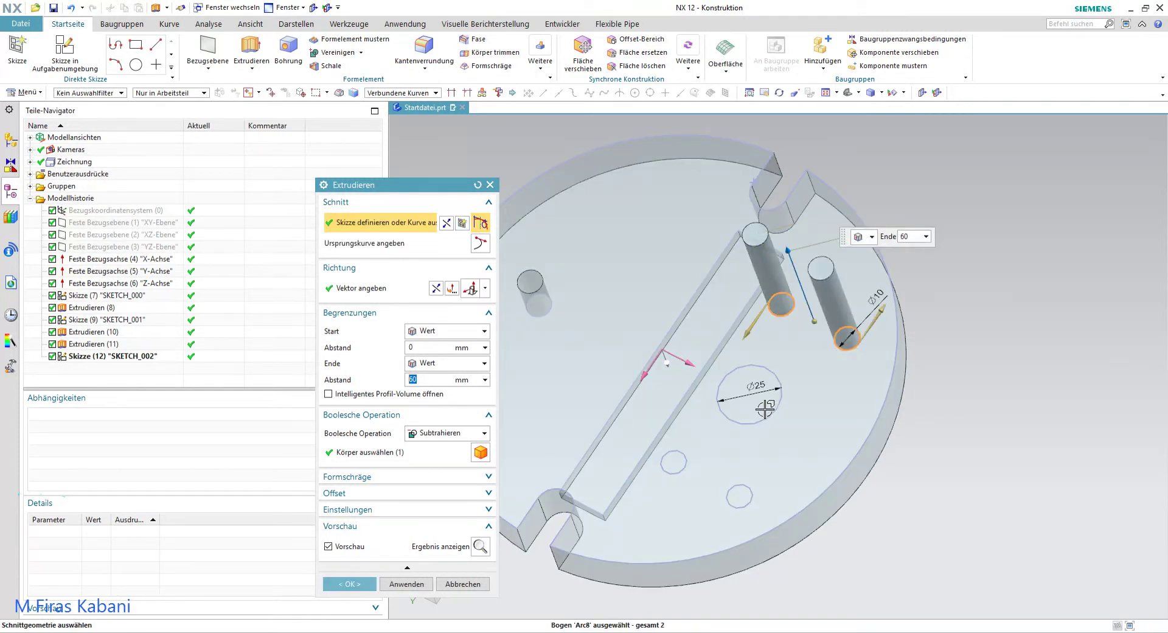
{"action": "left_click", "coordinate": [767, 413]}
{"action": "left_click", "coordinate": [681, 466]}
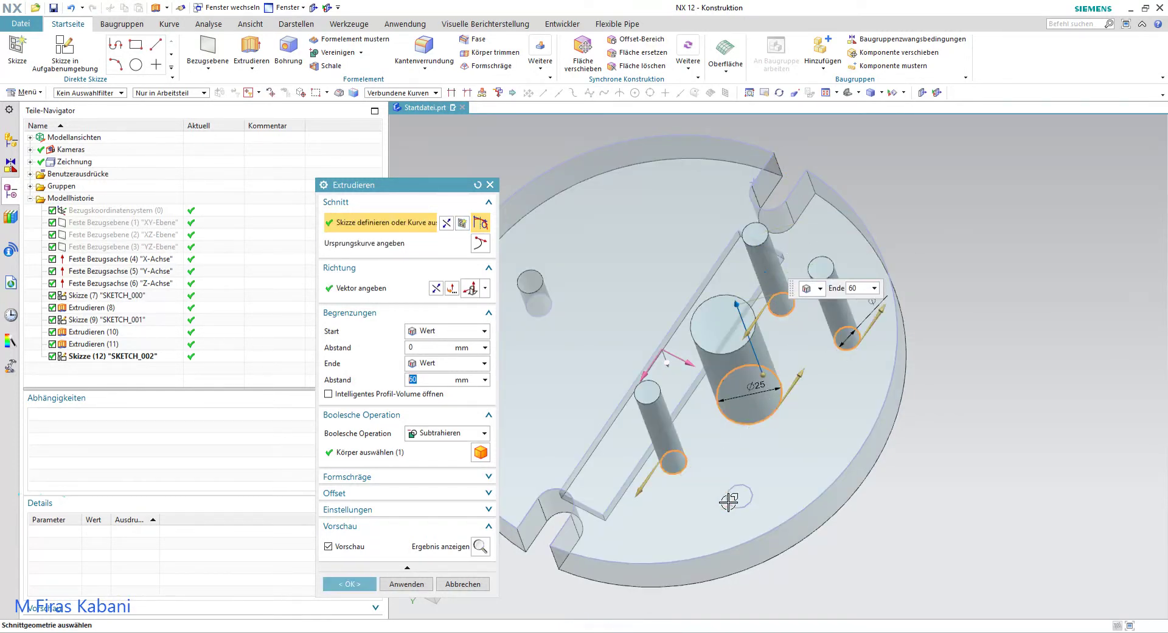
{"action": "left_click", "coordinate": [739, 502]}
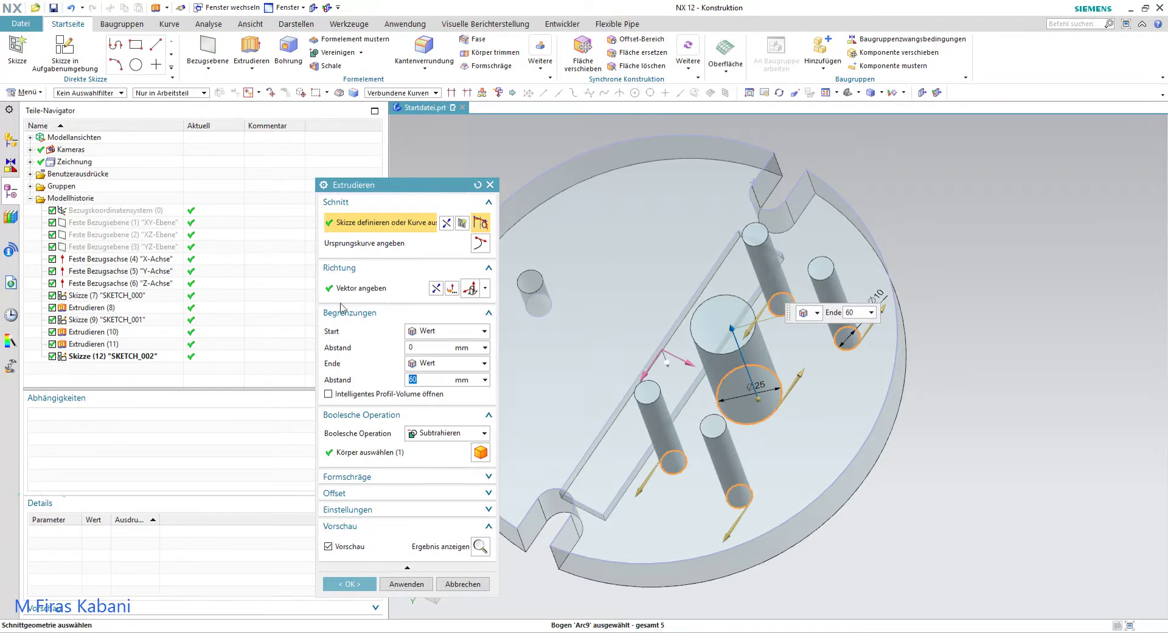
{"action": "left_click", "coordinate": [446, 291]}
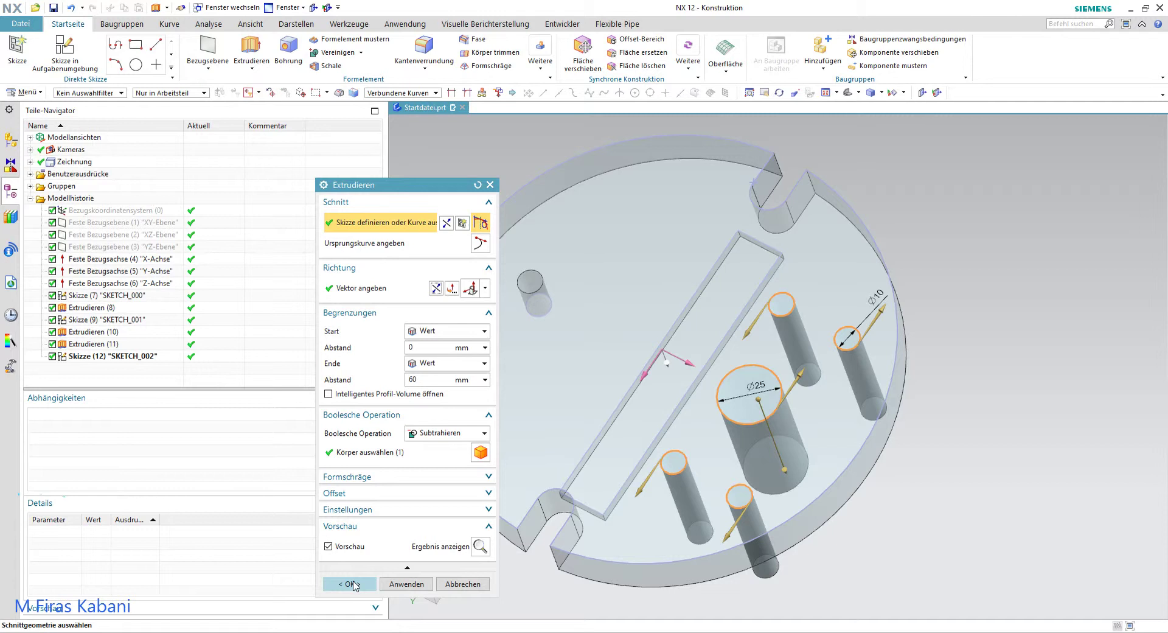
{"action": "left_click", "coordinate": [353, 584]}
{"action": "mouse_move", "coordinate": [717, 419]}
{"action": "middle_mouse_down"}
{"action": "mouse_move", "coordinate": [815, 437]}
{"action": "mouse_move", "coordinate": [774, 430]}
{"action": "mouse_move", "coordinate": [753, 390]}
{"action": "mouse_move", "coordinate": [816, 385]}
{"action": "mouse_move", "coordinate": [915, 326]}
{"action": "mouse_move", "coordinate": [861, 280]}
{"action": "middle_mouse_up"}
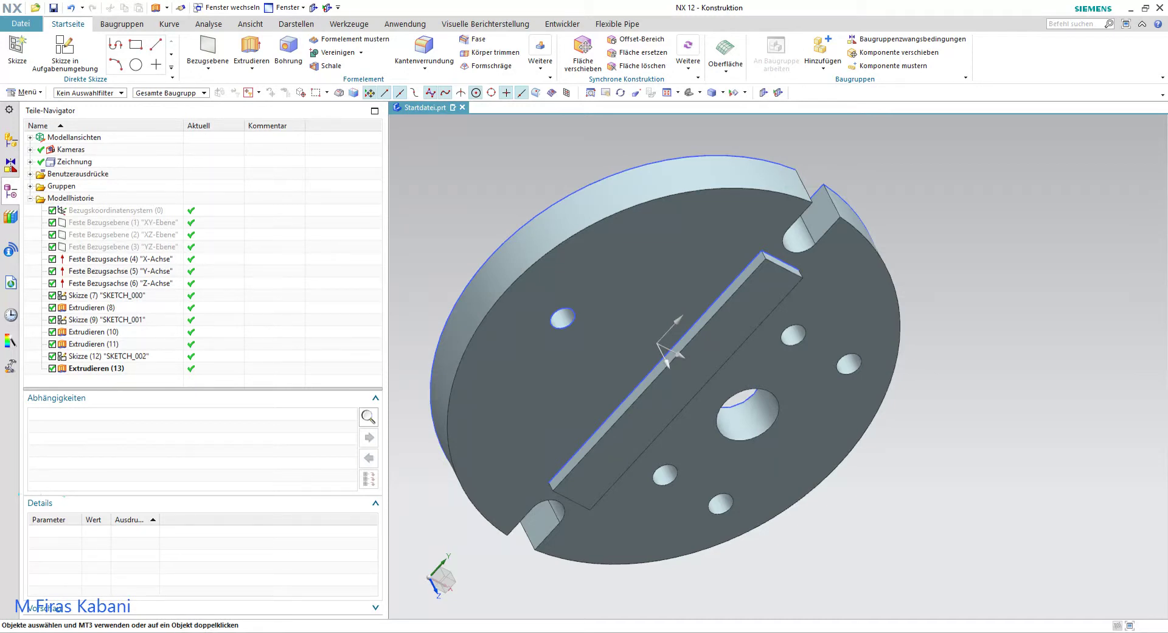
{"action": "mouse_move", "coordinate": [545, 182]}
{"action": "middle_mouse_down"}
{"action": "mouse_move", "coordinate": [589, 222]}
{"action": "mouse_move", "coordinate": [555, 213]}
{"action": "middle_mouse_up"}
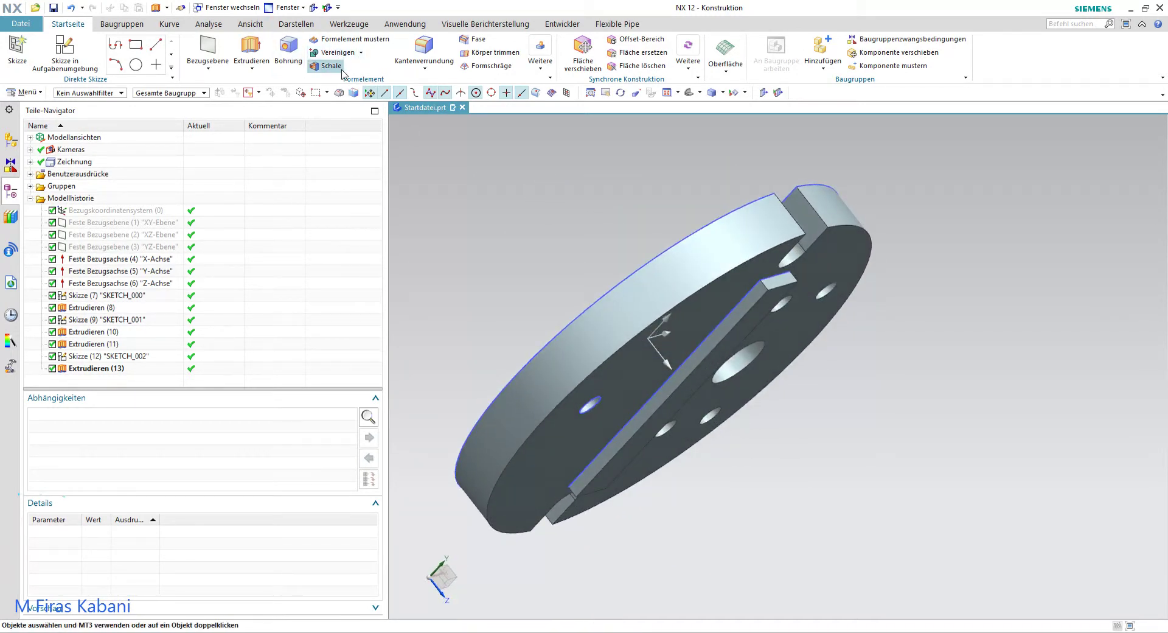
{"action": "left_click", "coordinate": [329, 54]}
{"action": "left_click", "coordinate": [729, 260]}
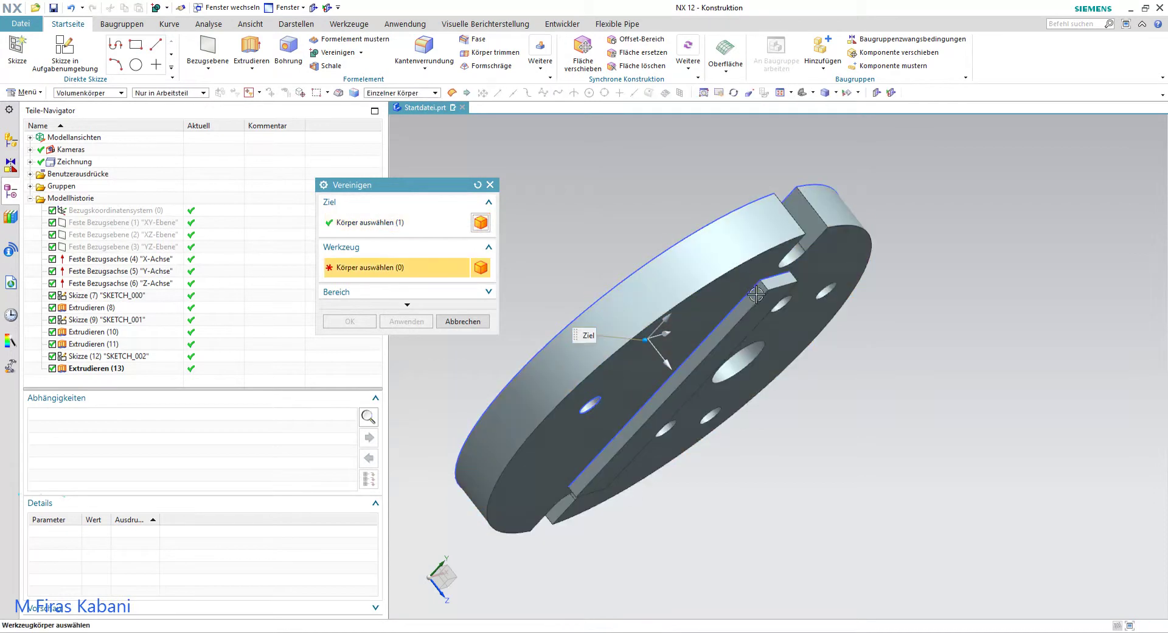
{"action": "middle_click_drag", "start_coordinate": [722, 303], "coordinate": [691, 287]}
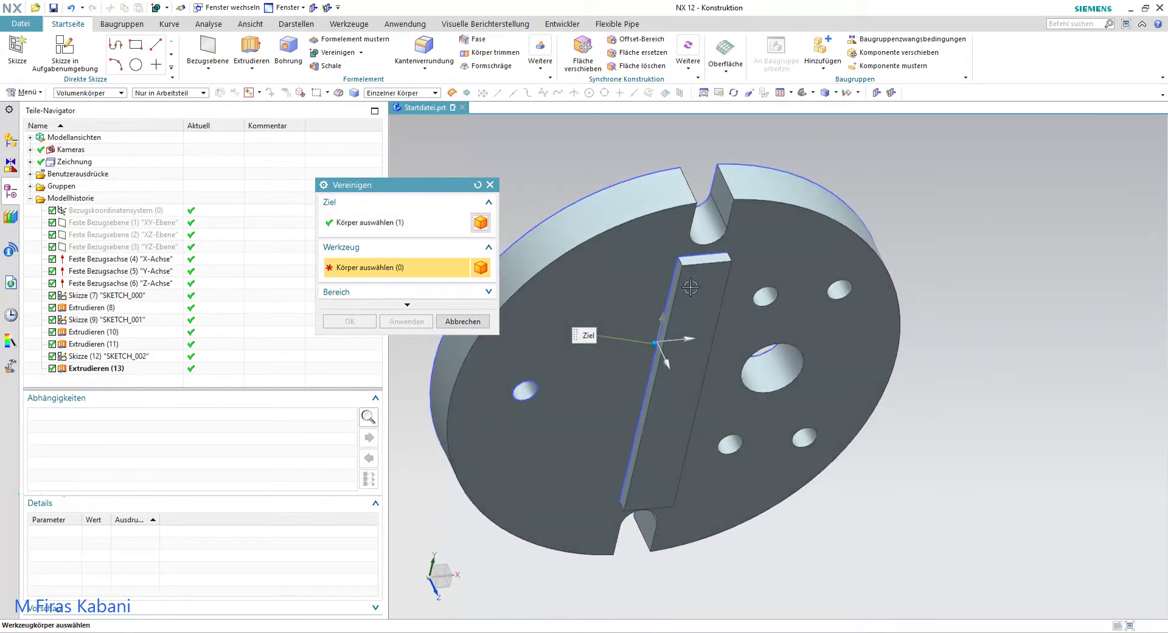
{"action": "left_click", "coordinate": [463, 322]}
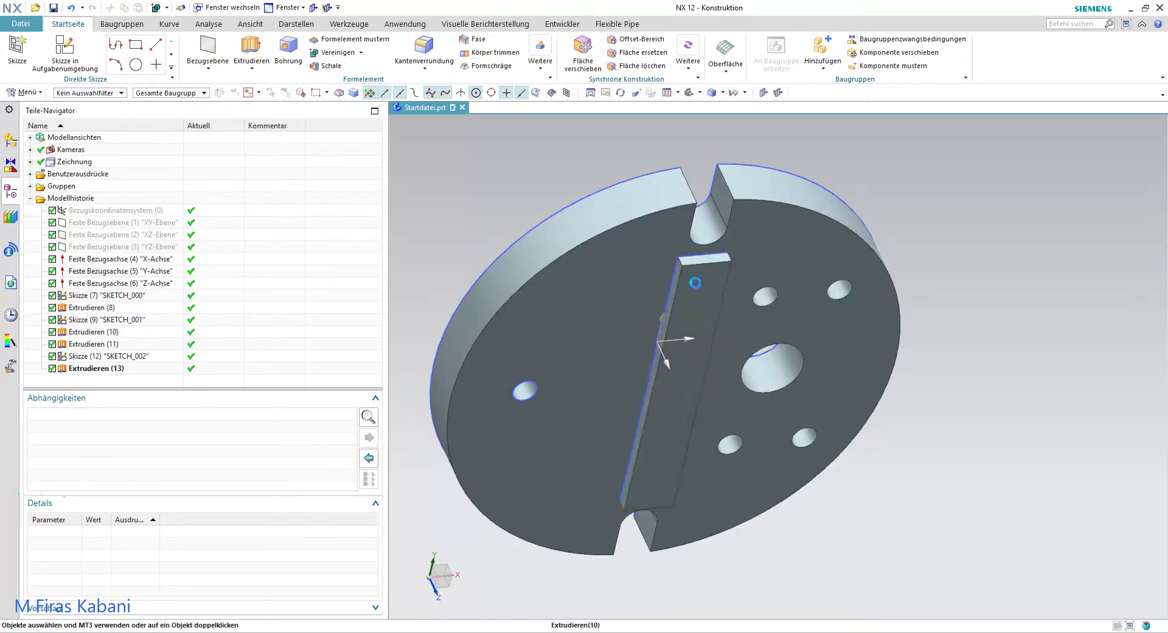
{"action": "left_click", "coordinate": [696, 281]}
Step: Assign Cyan as the feature face colour of the disc body with Formelementfarbe zuweisen
{"action": "right_click", "coordinate": [615, 253]}
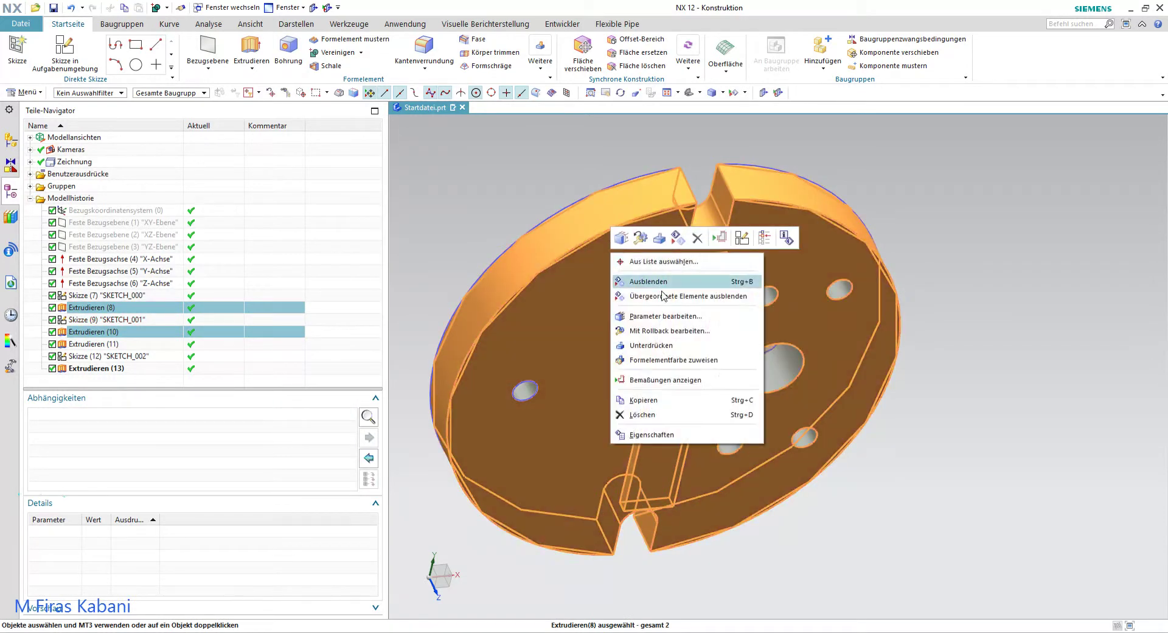
{"action": "left_click", "coordinate": [699, 361]}
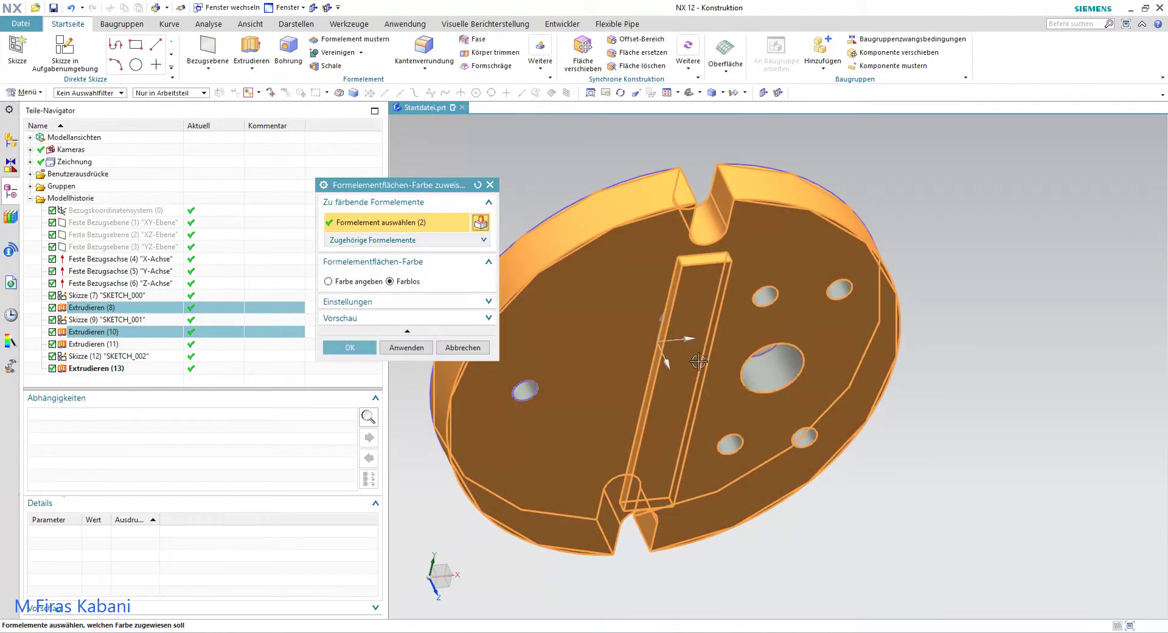
{"action": "left_click", "coordinate": [352, 281]}
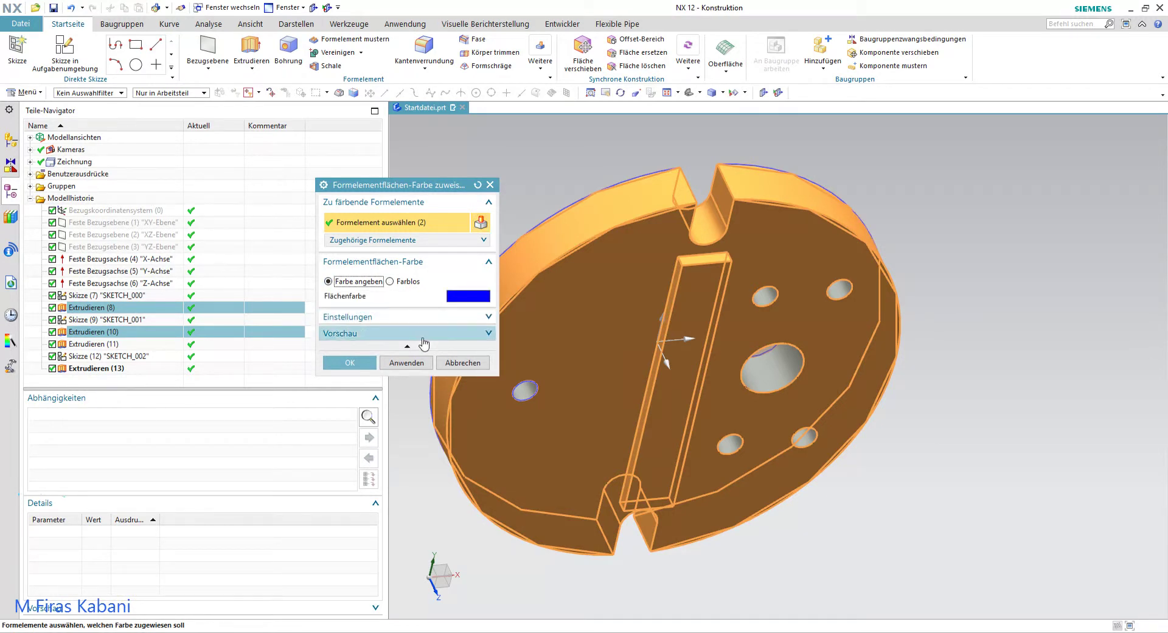
{"action": "left_click", "coordinate": [464, 298]}
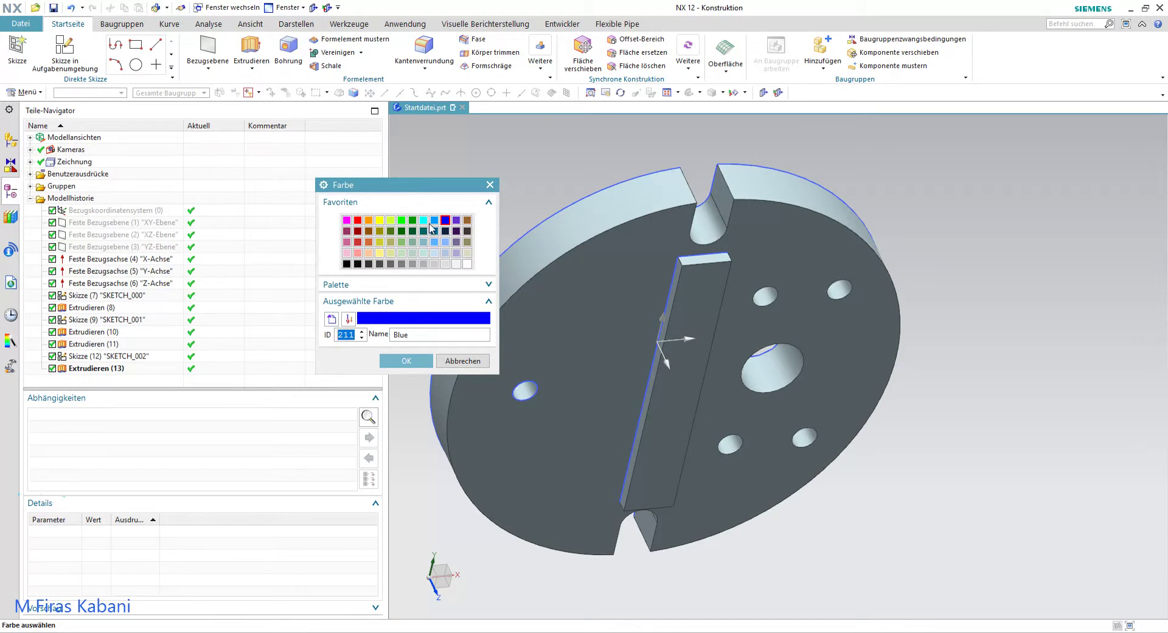
{"action": "left_click", "coordinate": [424, 220]}
{"action": "left_click", "coordinate": [407, 361]}
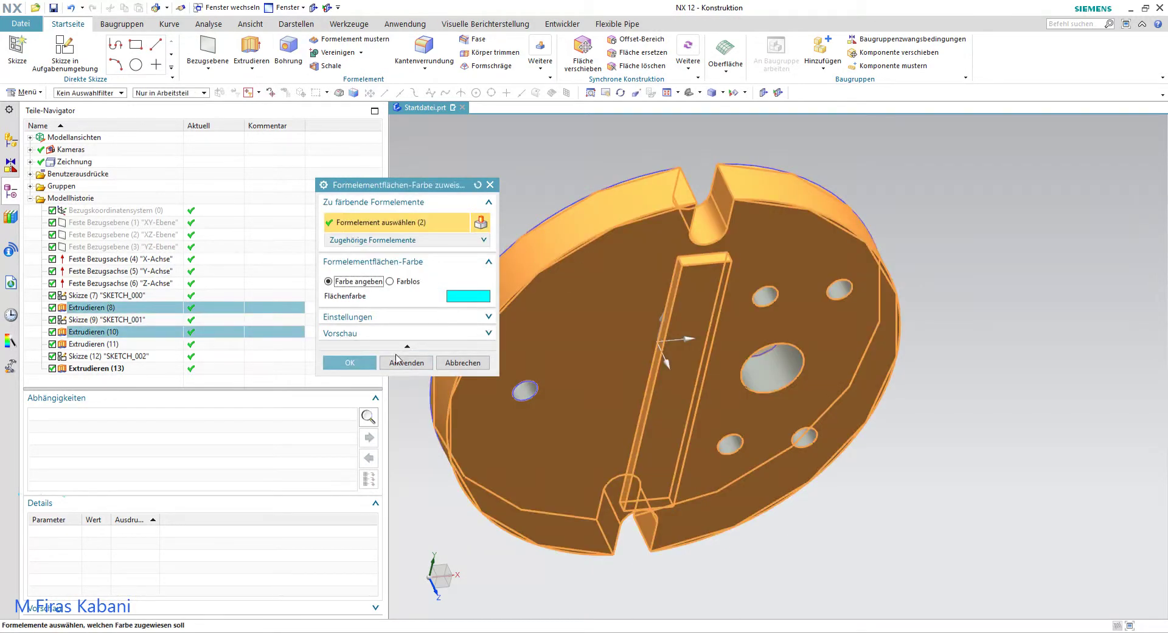
{"action": "left_click", "coordinate": [369, 363]}
{"action": "middle_click_drag", "start_coordinate": [580, 262], "coordinate": [681, 324]}
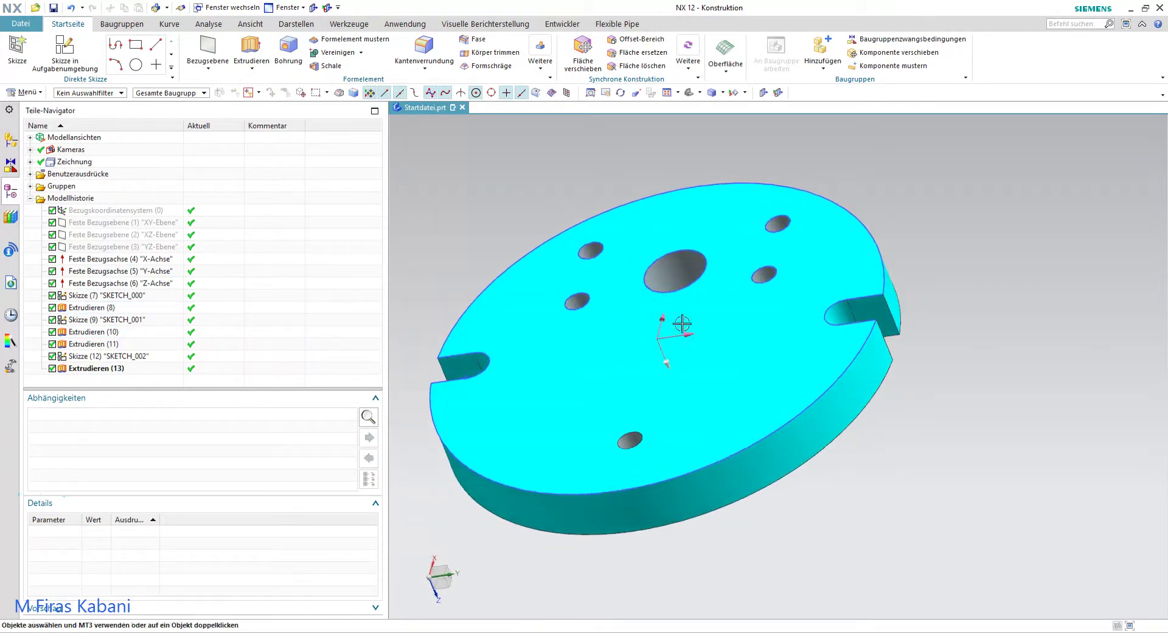
Step: Hide SKETCH_000, SKETCH_002 and SKETCH_001 with Ausblenden
{"action": "left_click", "coordinate": [816, 394]}
{"action": "right_click", "coordinate": [816, 395]}
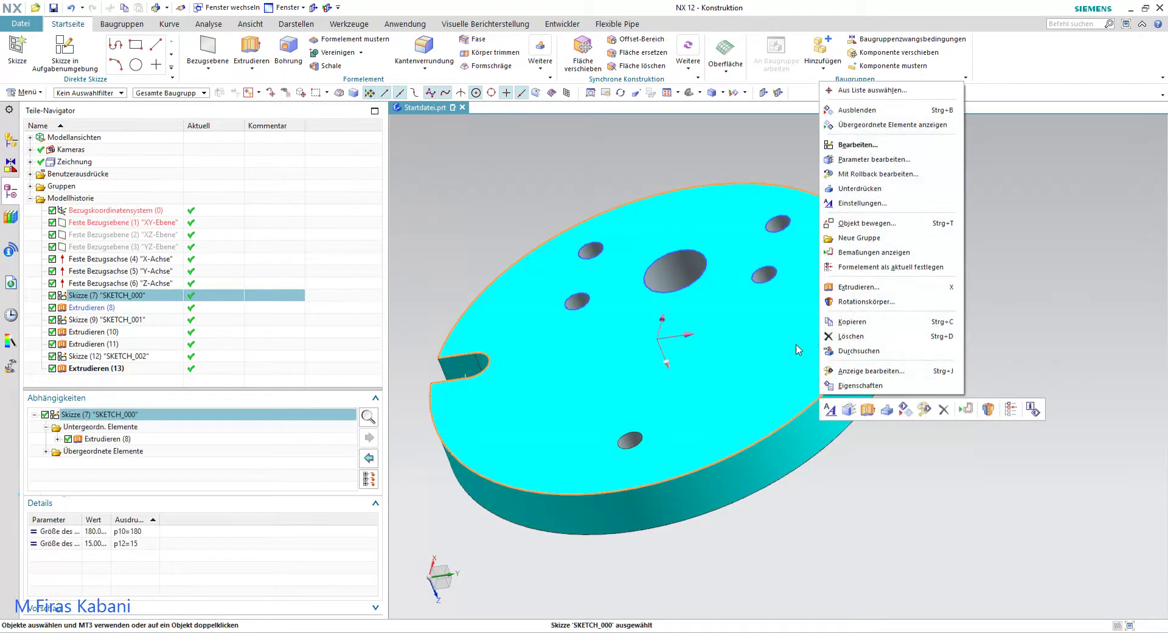
{"action": "left_click", "coordinate": [857, 110]}
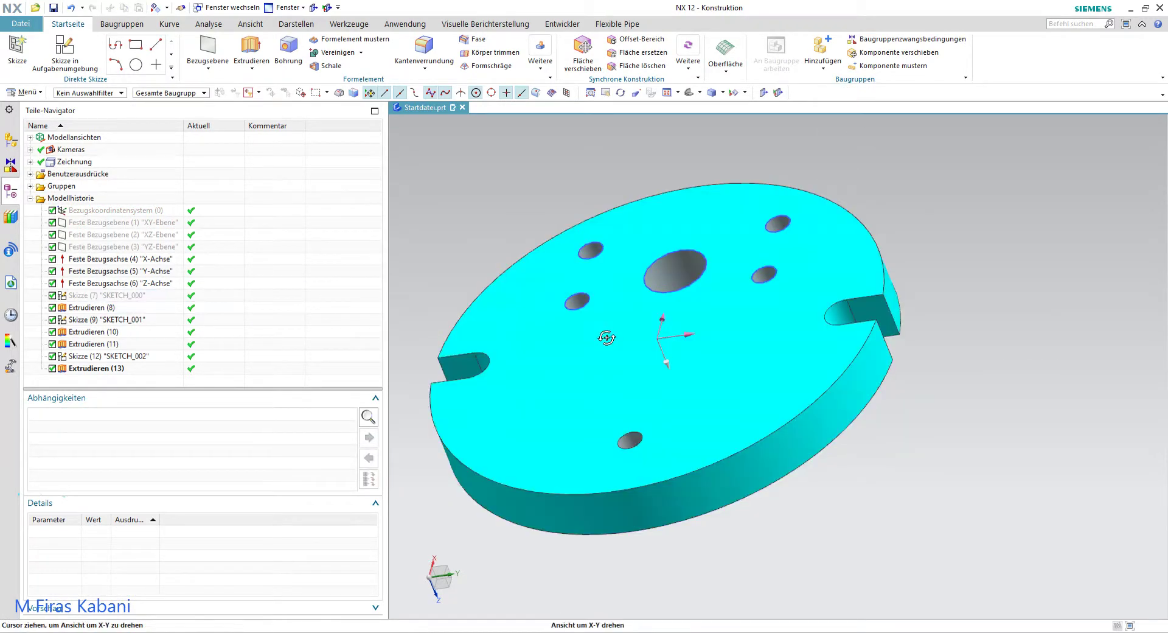
{"action": "middle_click_drag", "start_coordinate": [588, 328], "coordinate": [637, 293]}
{"action": "right_click", "coordinate": [641, 283]}
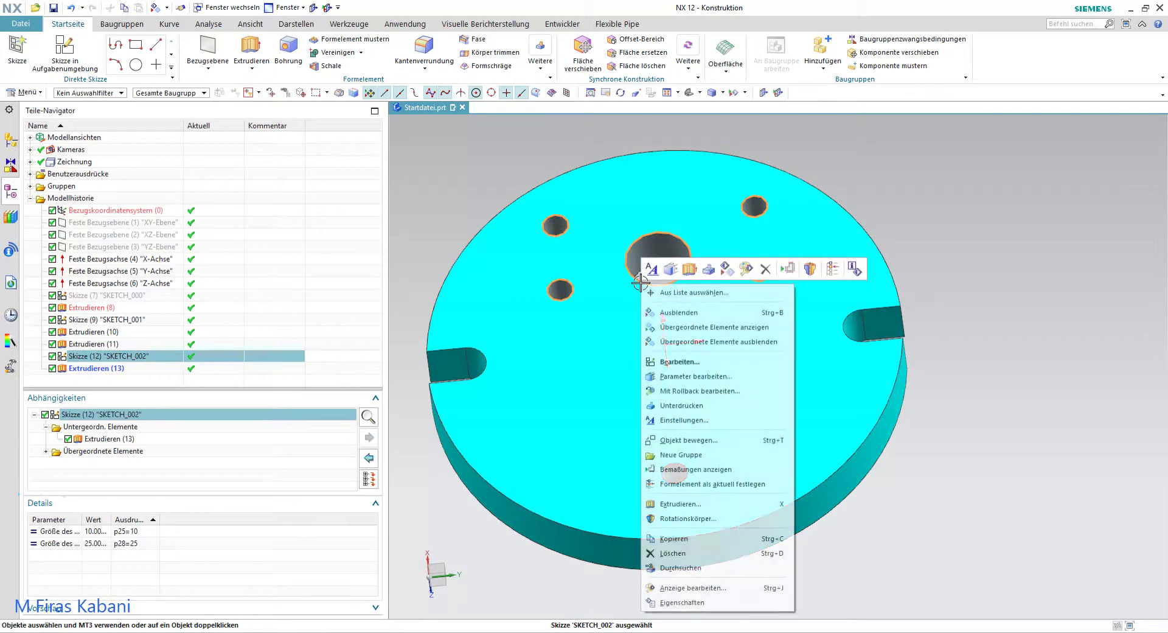
{"action": "left_click", "coordinate": [705, 320]}
{"action": "middle_click_drag", "start_coordinate": [754, 345], "coordinate": [653, 302]}
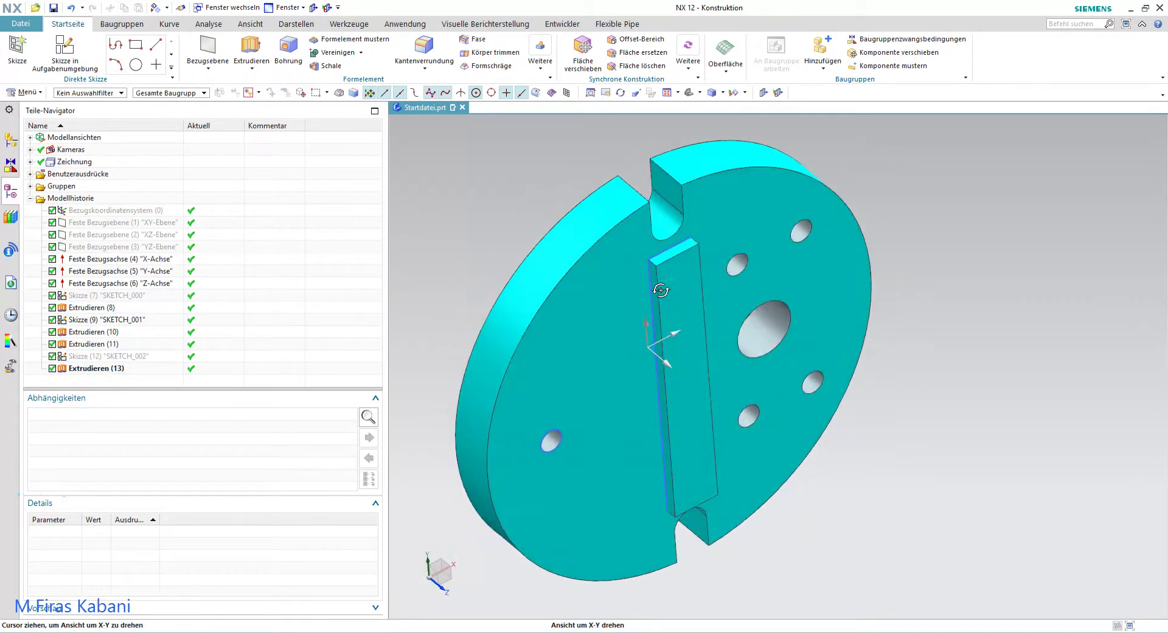
{"action": "left_click", "coordinate": [653, 301]}
{"action": "right_click", "coordinate": [653, 301]}
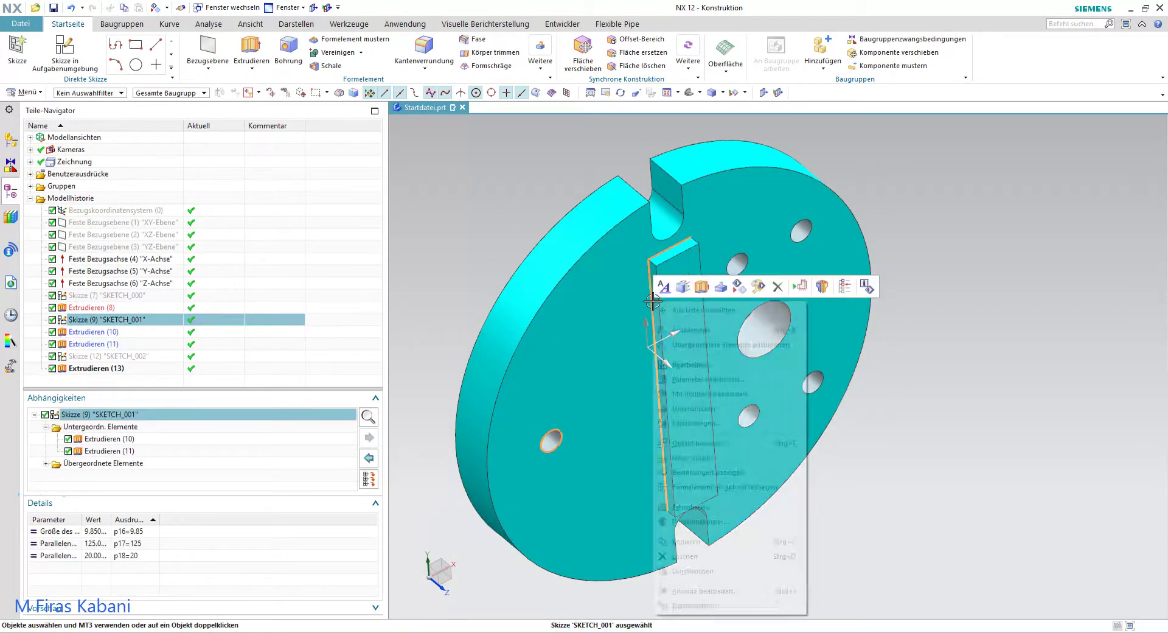
{"action": "left_click", "coordinate": [705, 328]}
{"action": "mouse_move", "coordinate": [705, 328]}
{"action": "middle_mouse_down"}
{"action": "mouse_move", "coordinate": [925, 276]}
{"action": "mouse_move", "coordinate": [996, 298]}
{"action": "mouse_move", "coordinate": [1001, 198]}
{"action": "mouse_move", "coordinate": [1035, 221]}
{"action": "mouse_move", "coordinate": [1044, 244]}
{"action": "mouse_move", "coordinate": [1035, 240]}
{"action": "middle_mouse_up"}
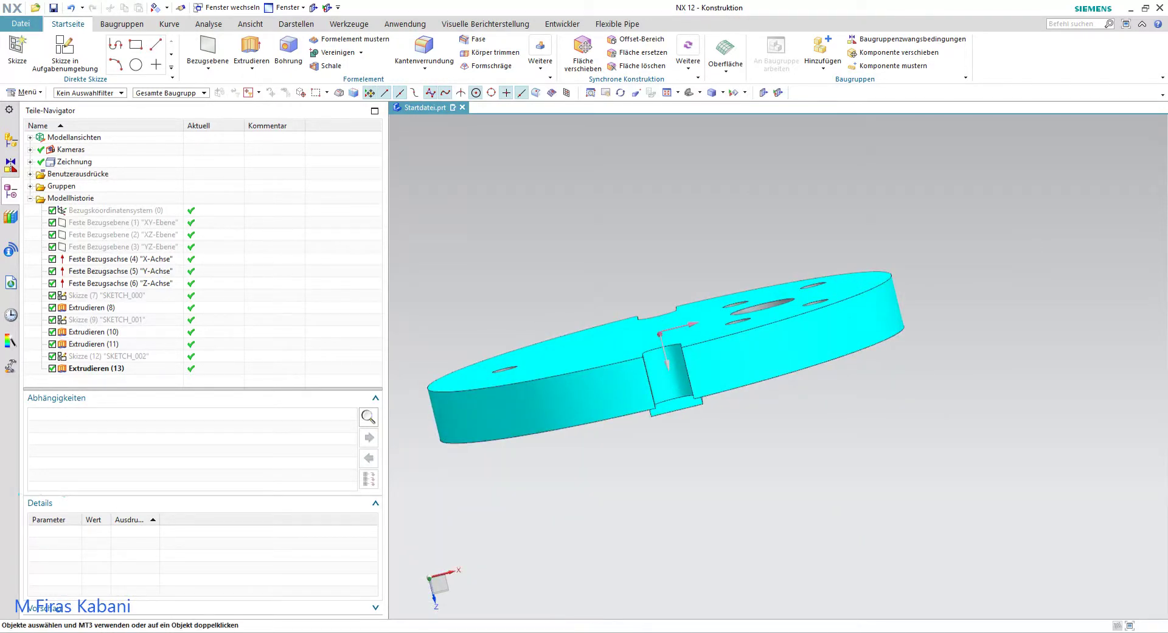